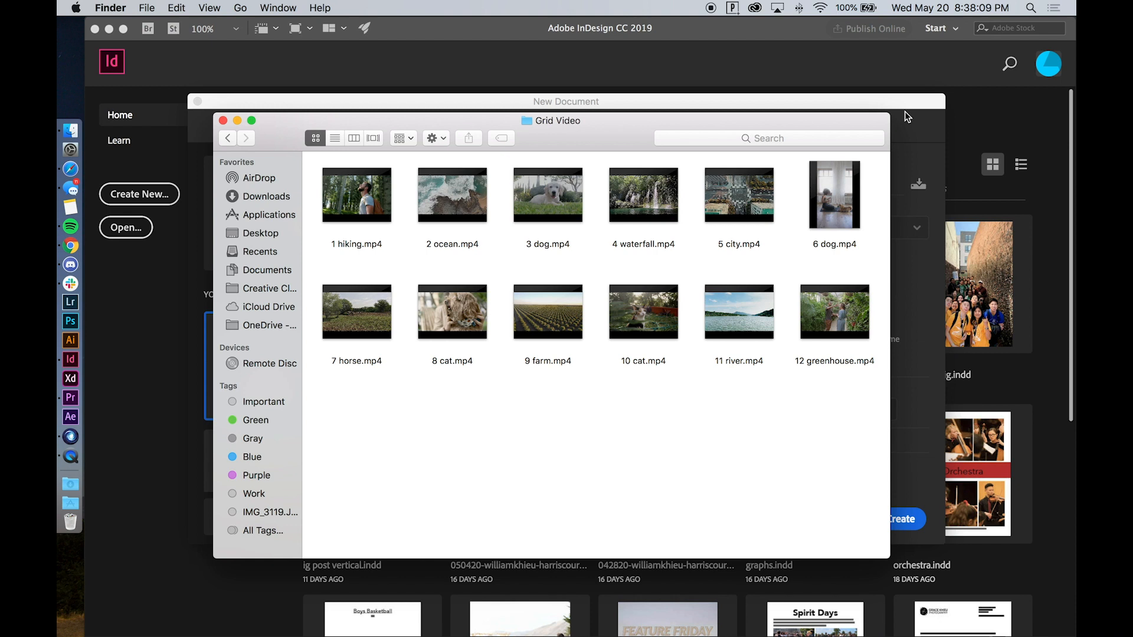
Switch to InDesign and create a new document with units in pixels, 1920 px wide and 1080 px high.
left_click(68, 359)
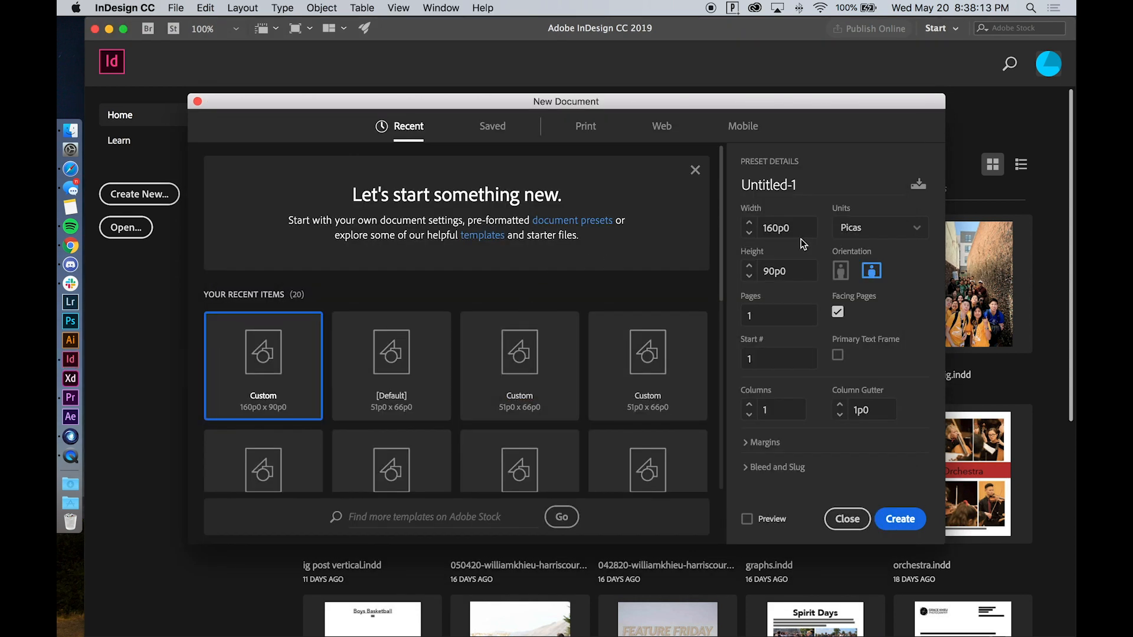
left_click(914, 232)
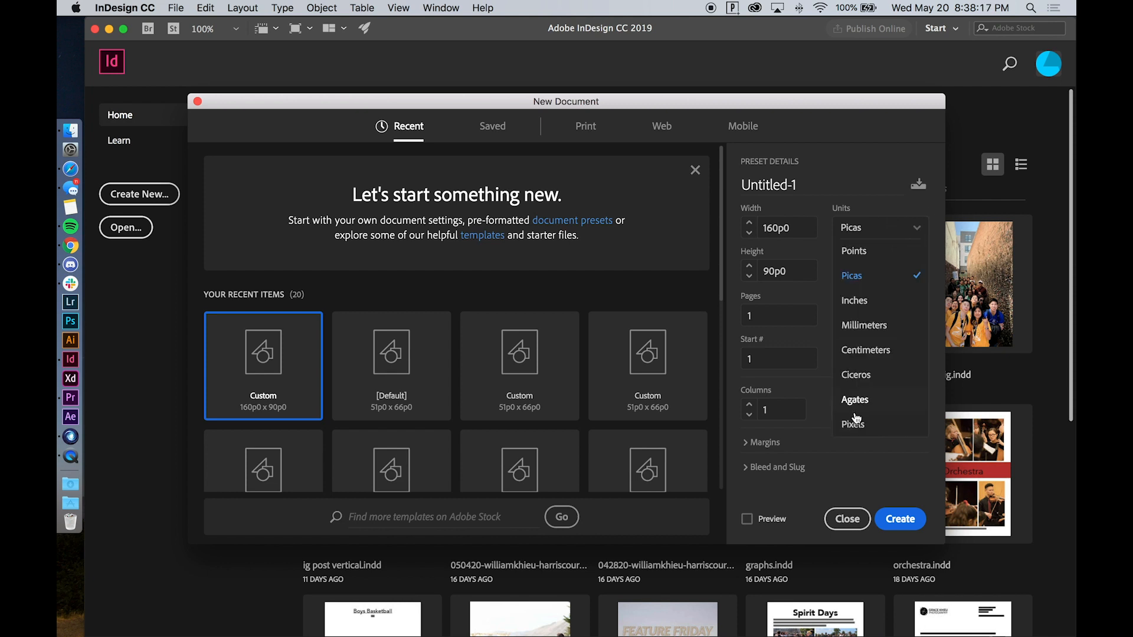
left_click(852, 432)
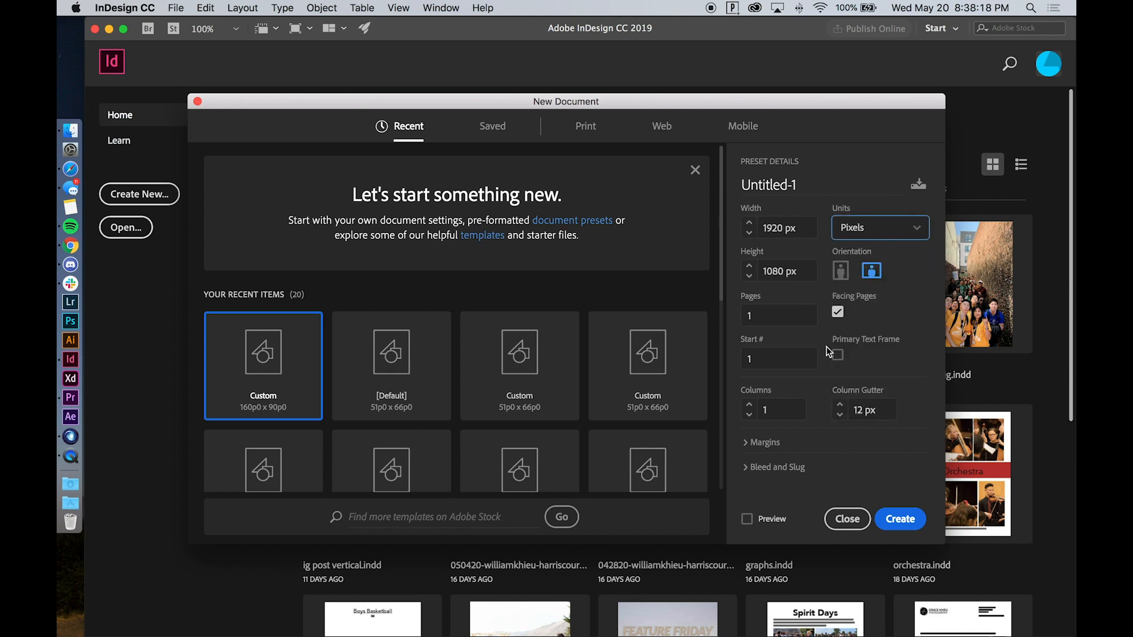
left_click(806, 228)
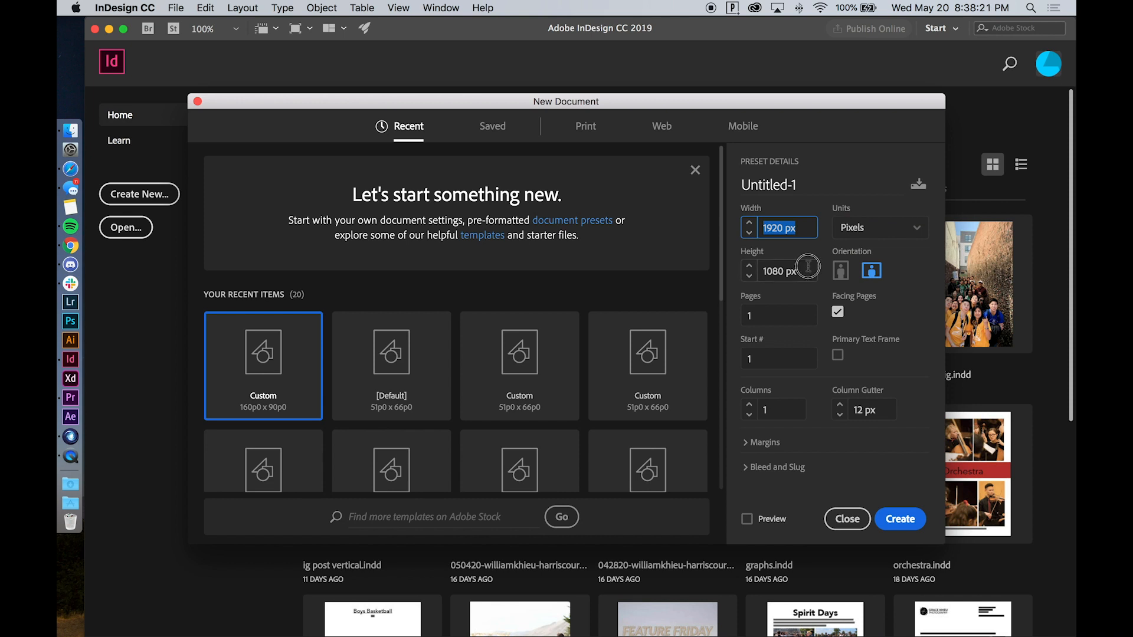
left_click(808, 267)
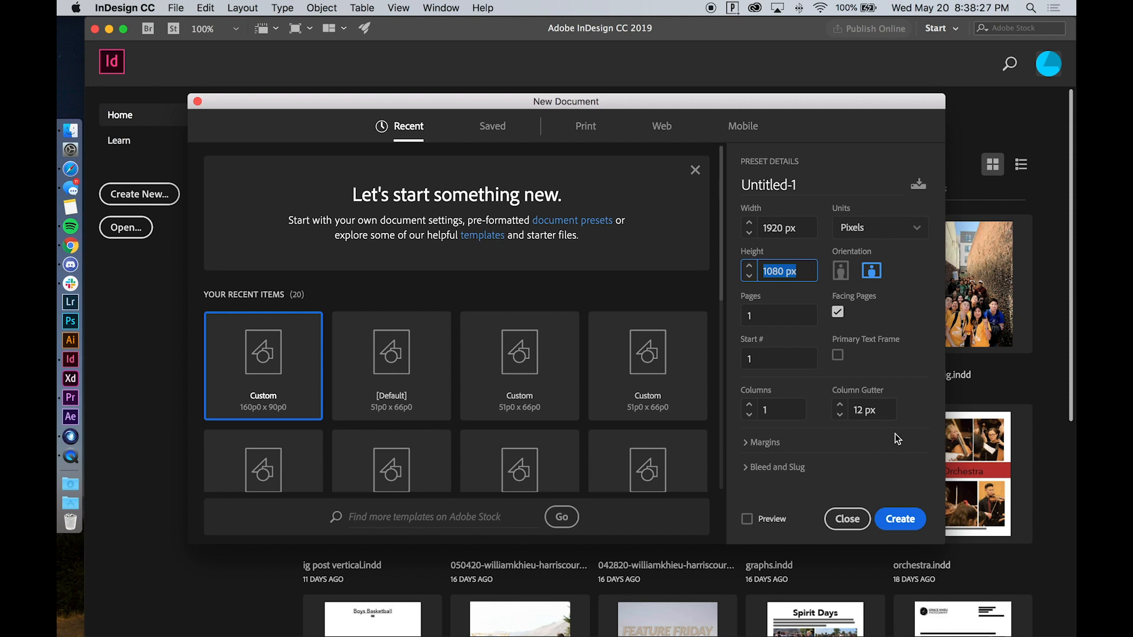
left_click(904, 522)
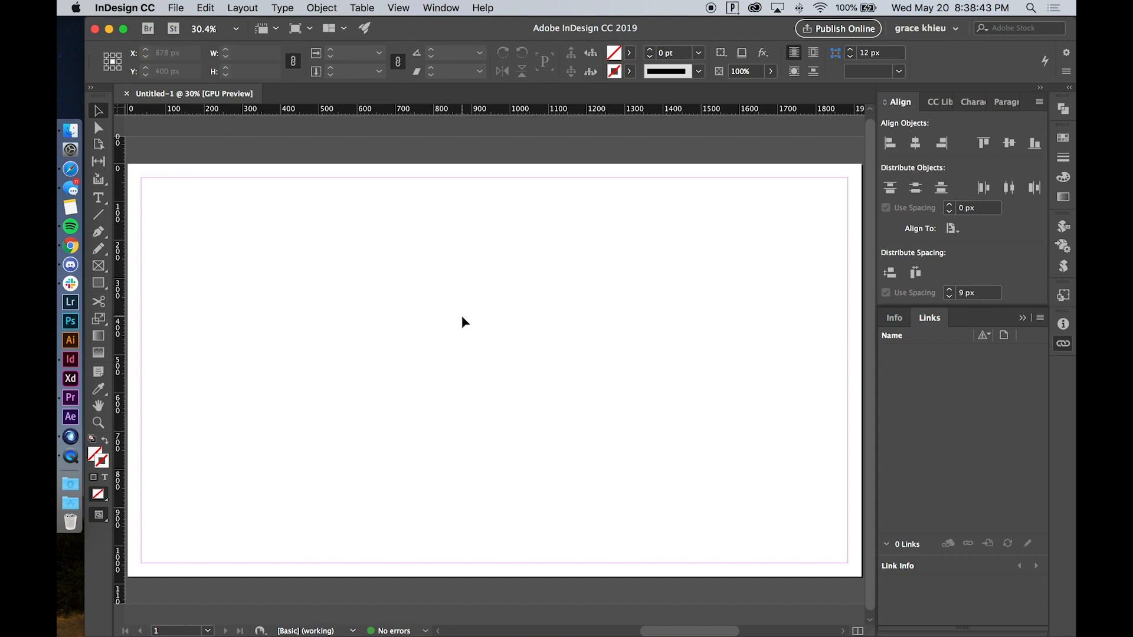
Create a rectangle 1920 px wide and 1080 px high on the page.
left_click(106, 289)
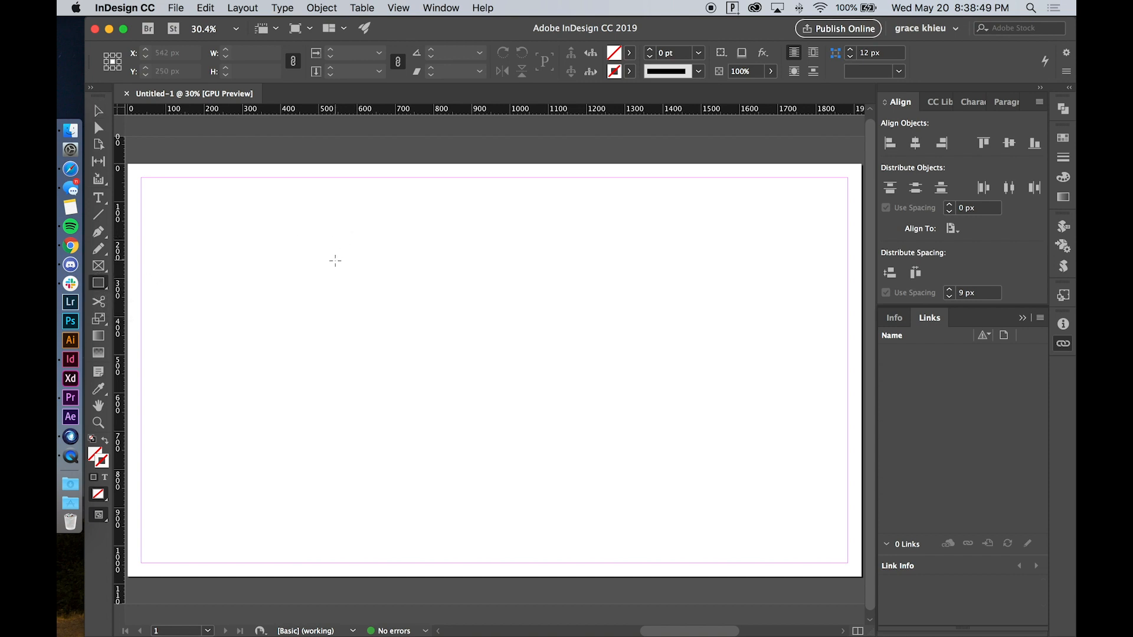
left_click(335, 261)
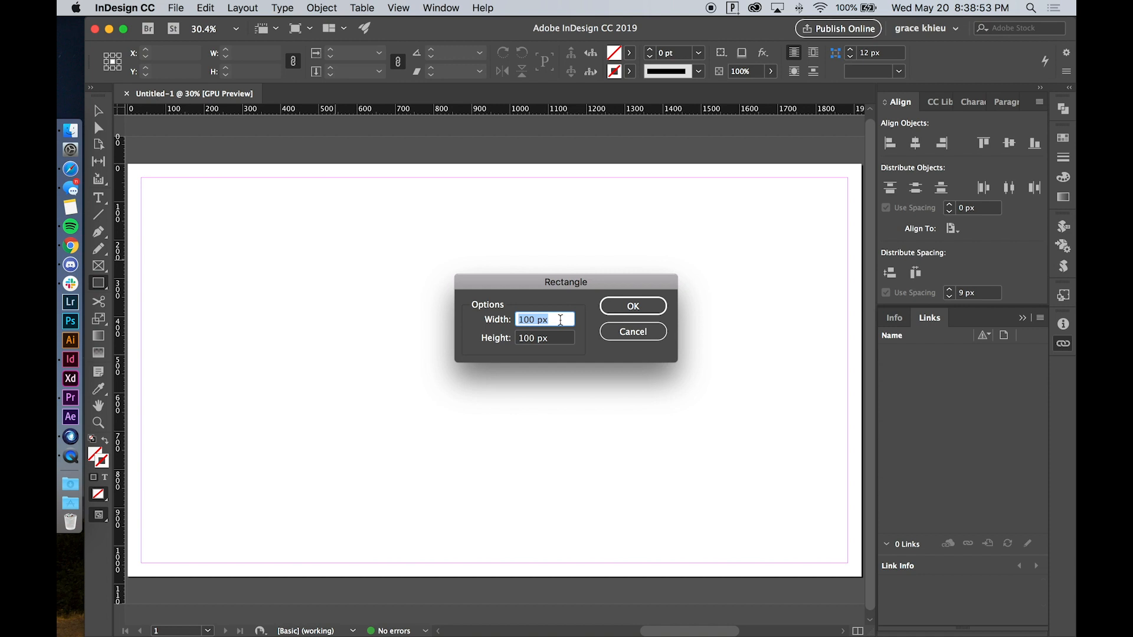
type("1920")
key("Tab")
type("1080")
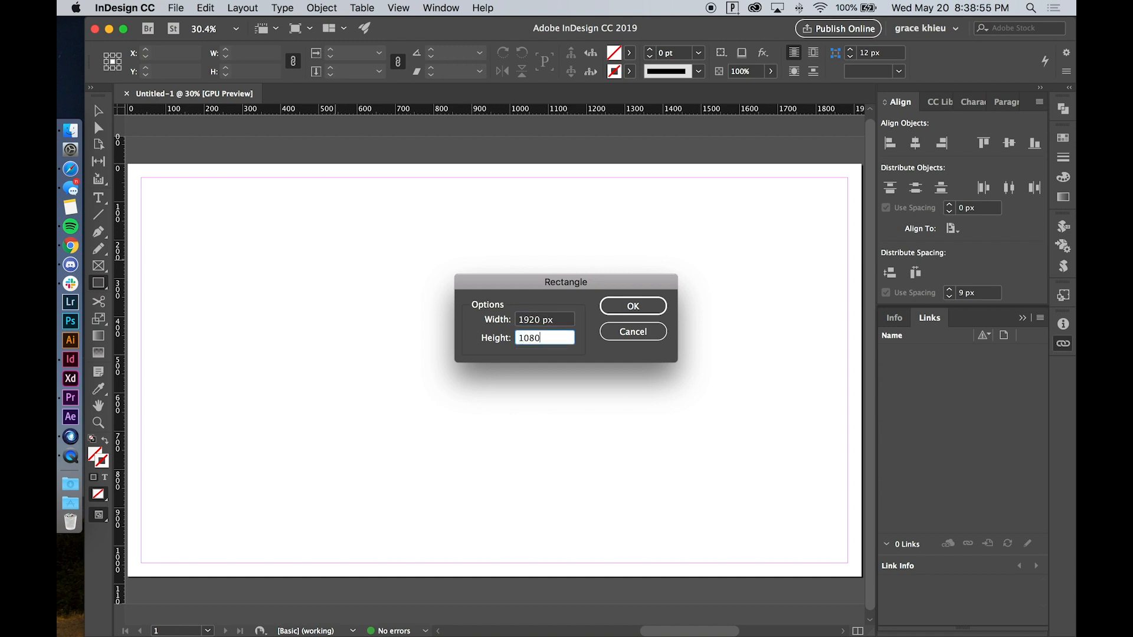
key("Return")
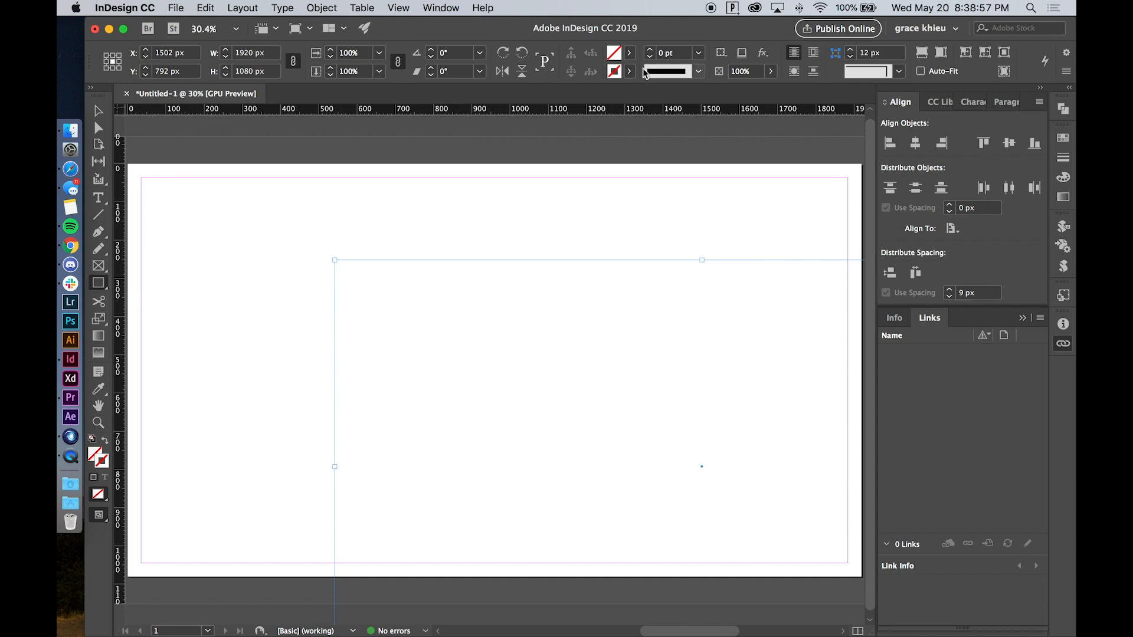
Fill the rectangle with the yellow color from the personal identity library.
left_click(630, 53)
left_click(940, 103)
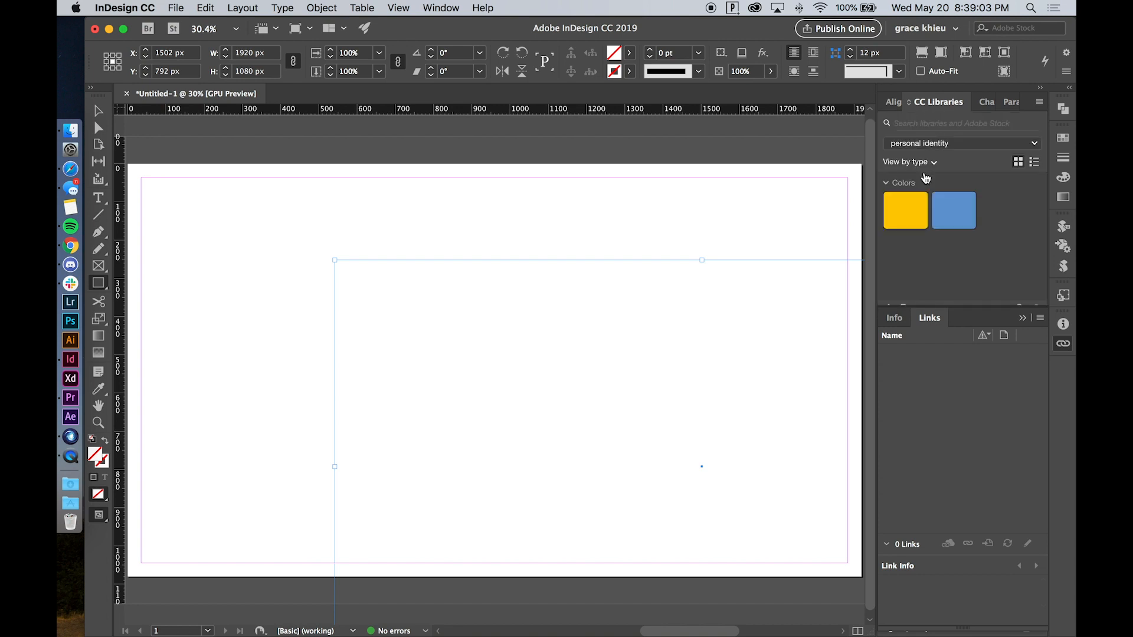
left_click(916, 206)
key("v")
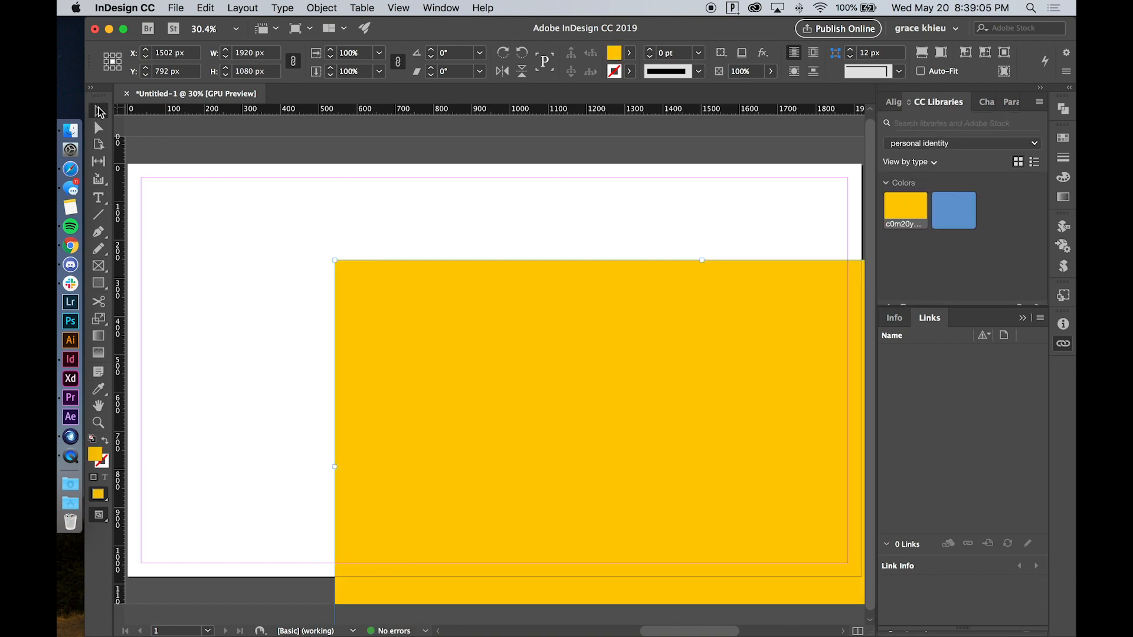
Align the yellow rectangle to the page's horizontal and vertical center.
left_click(898, 104)
left_click(915, 144)
left_click(986, 149)
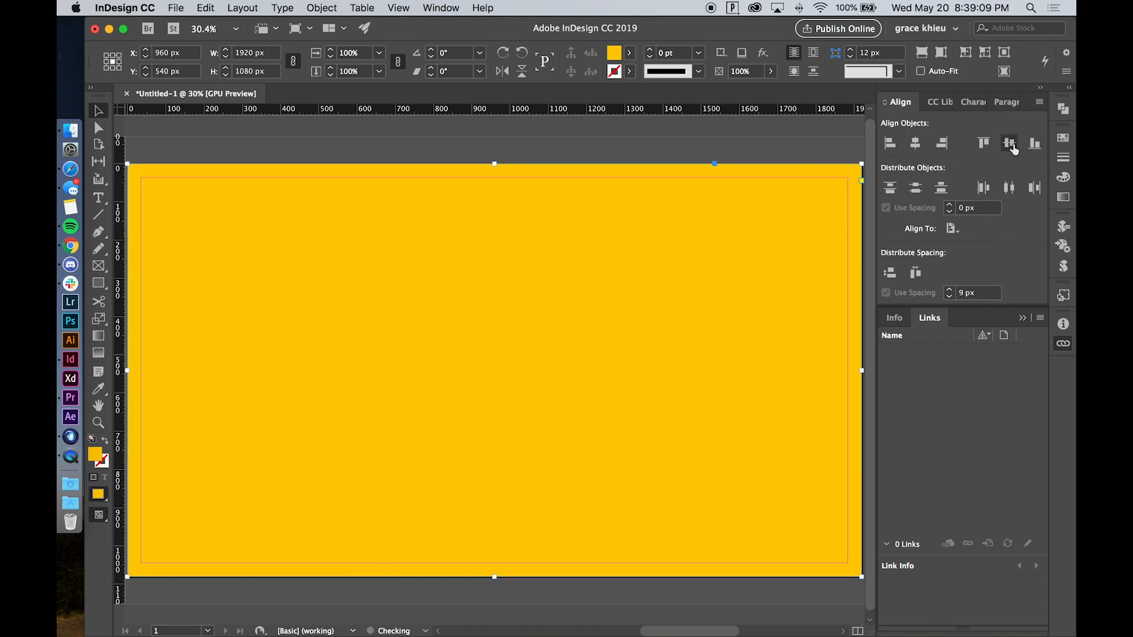
left_click(714, 155)
key("super+0")
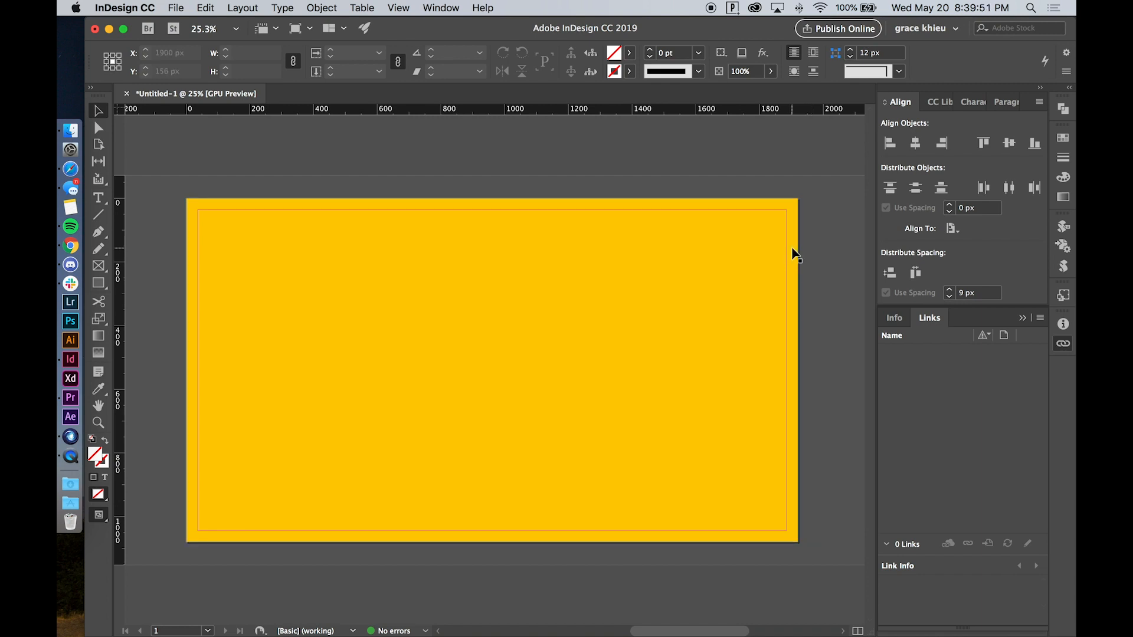
Calculate 1920/4 with the system search to find the width of one grid cell.
key("super+space")
type("1920x4")
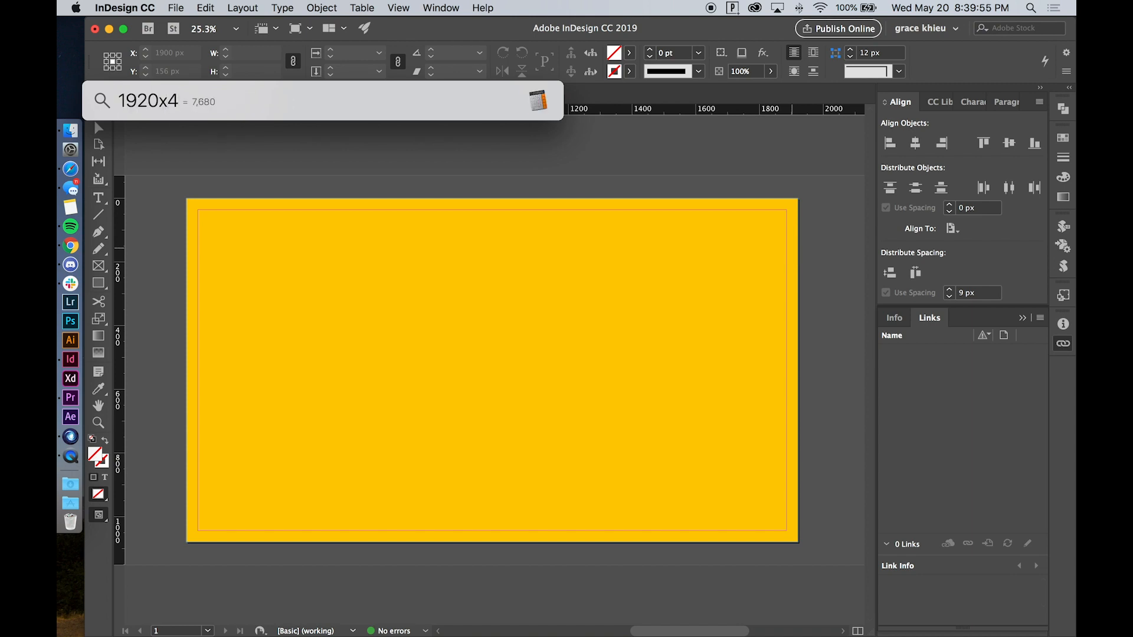
key("BackSpace")
key("BackSpace")
type("/4")
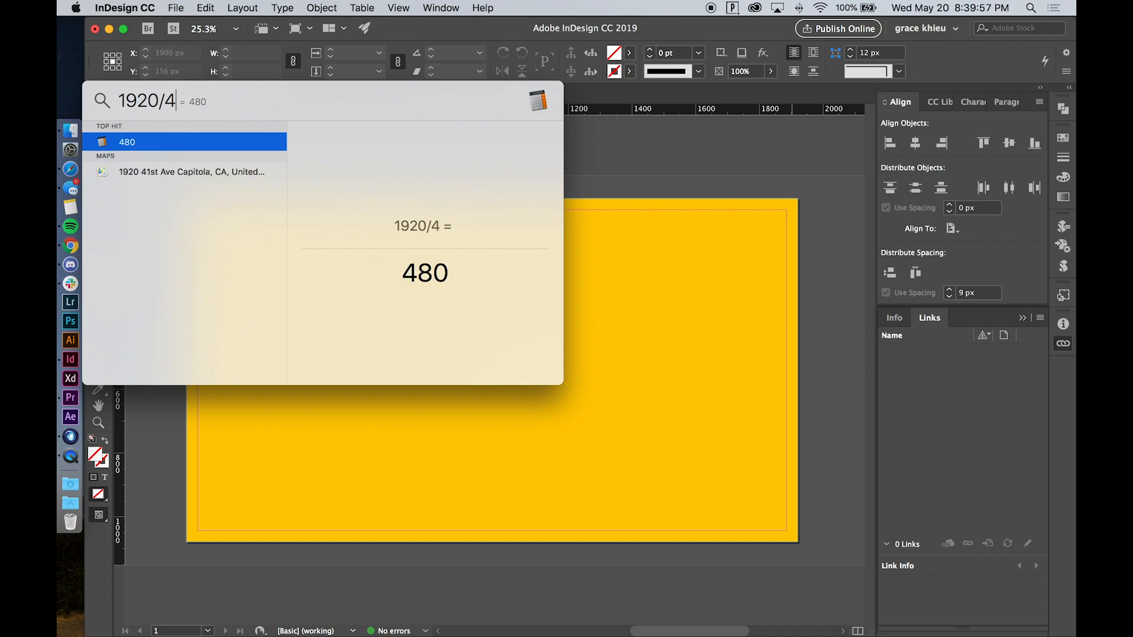
key("Escape")
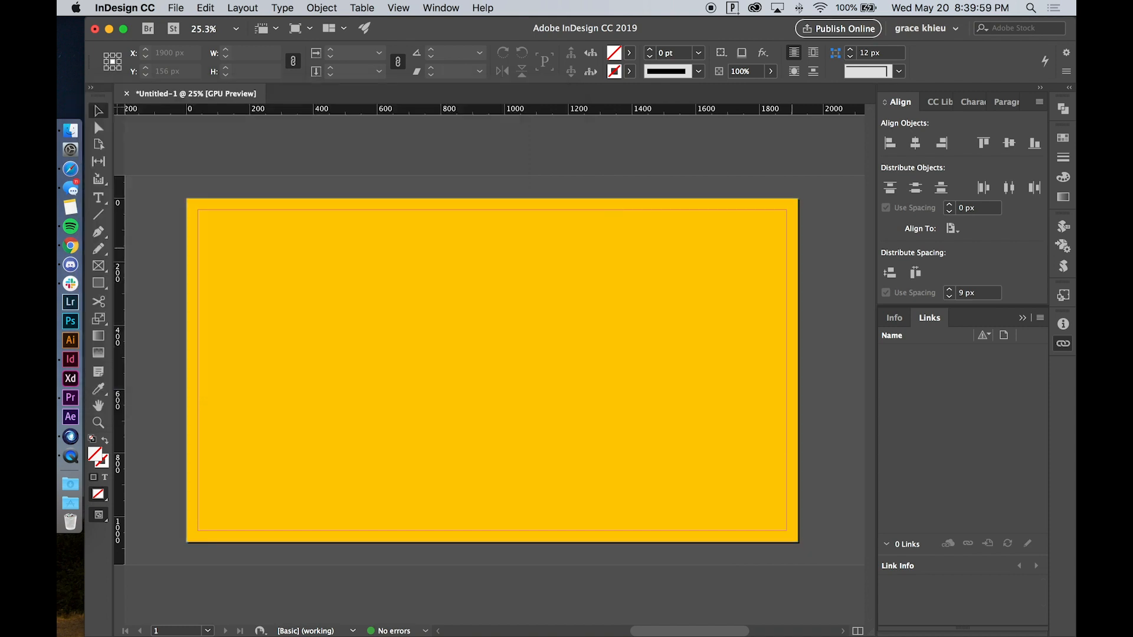
Divide the rectangle's width by 4 with proportions locked, and move it into the page's top-left corner.
left_click(627, 252)
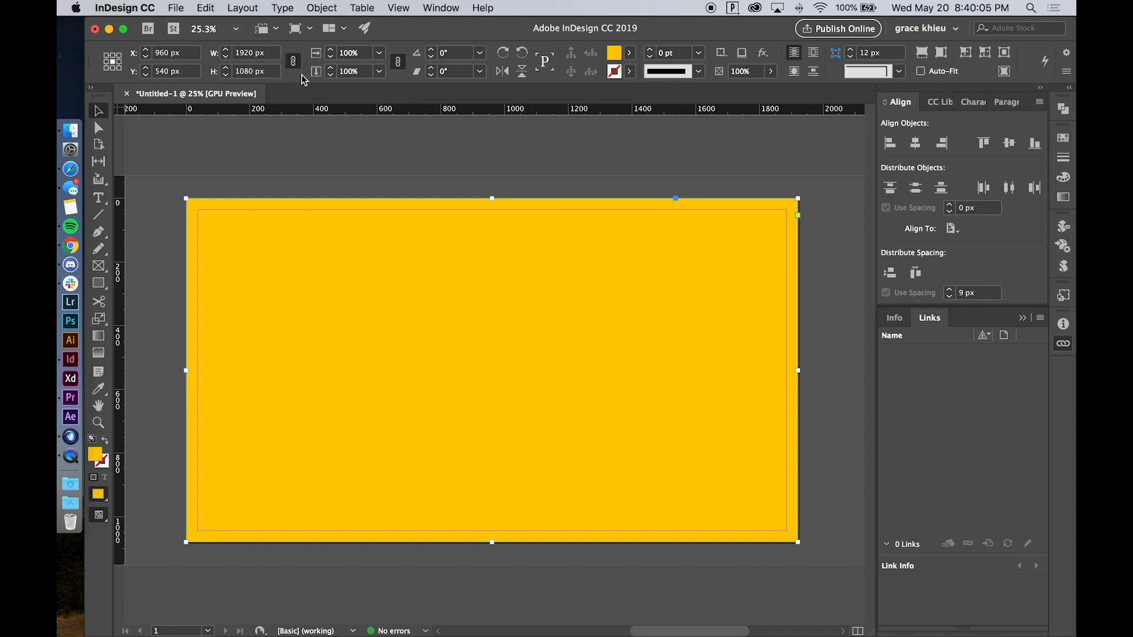
left_click(275, 53)
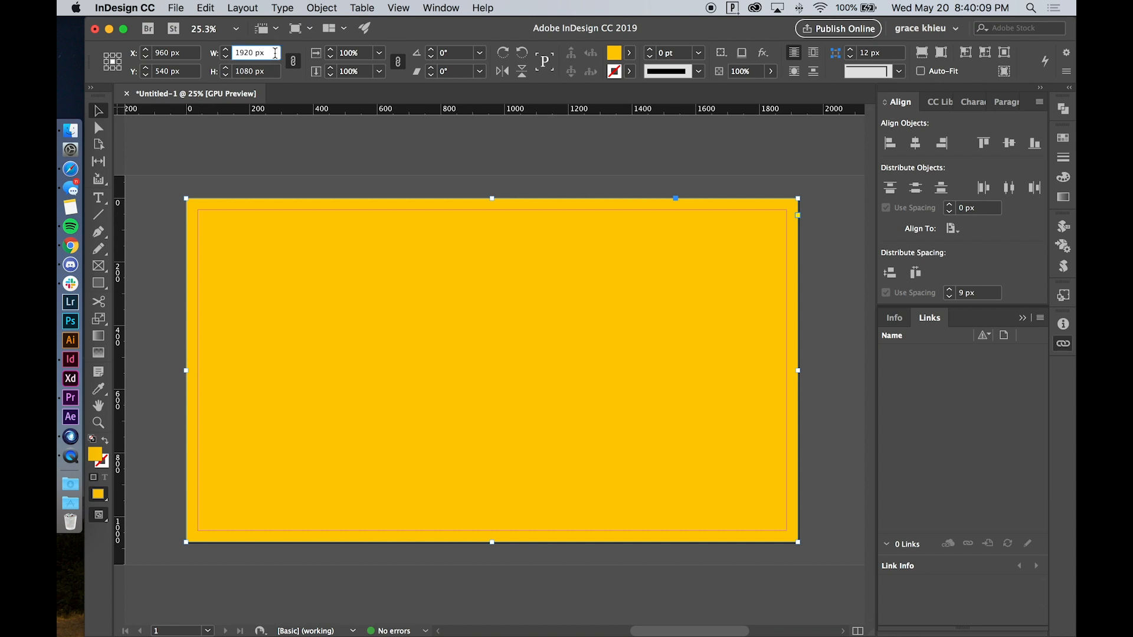
type("/4")
key("Return")
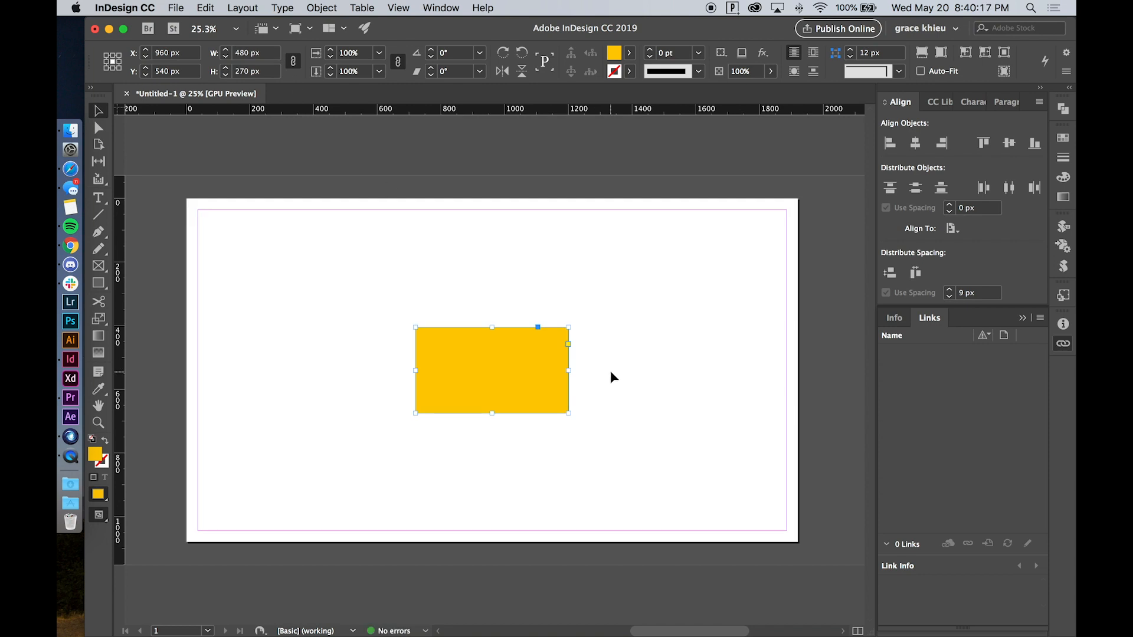
left_click_drag(524, 342, 290, 220)
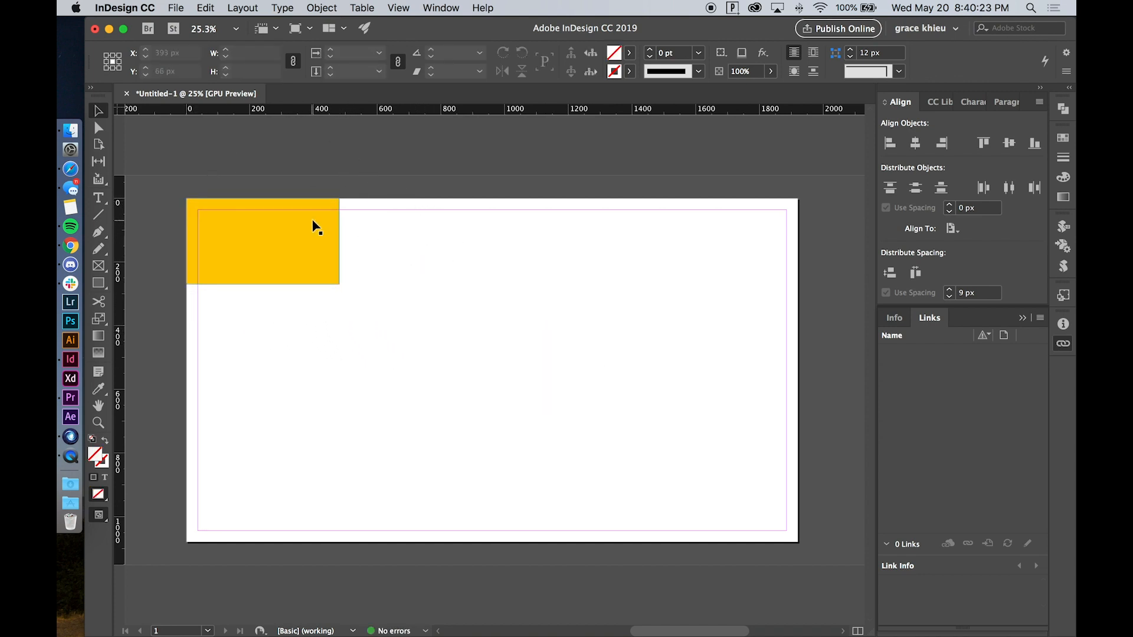
Duplicate the yellow rectangle directly to its right, flush with the original along the page's top edge.
left_click(313, 225)
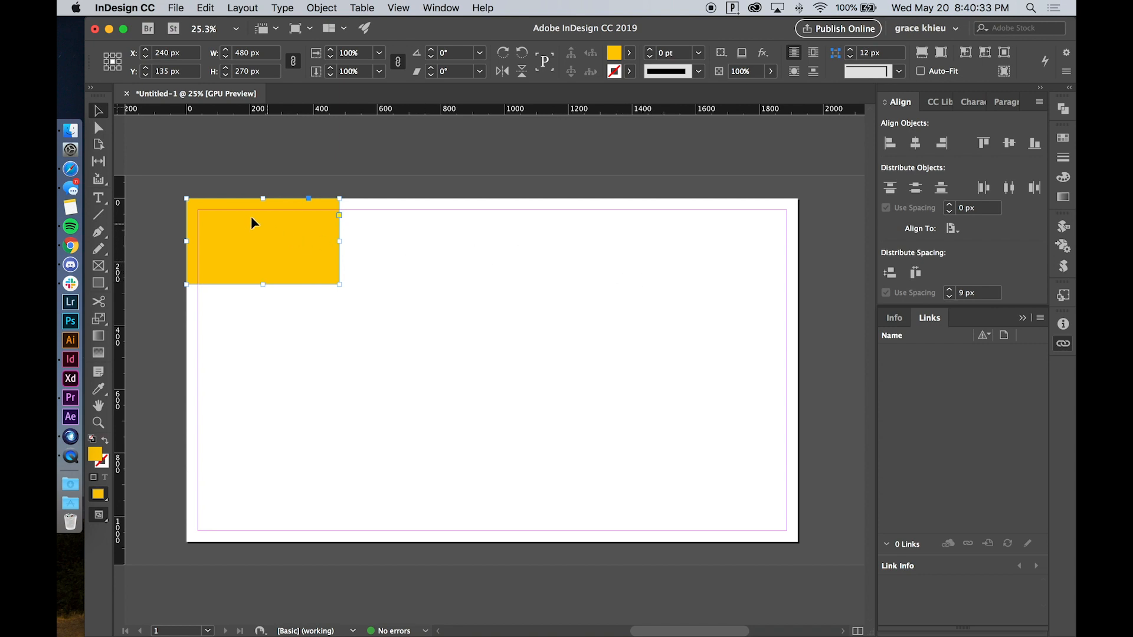
left_click_drag(248, 219, 387, 222)
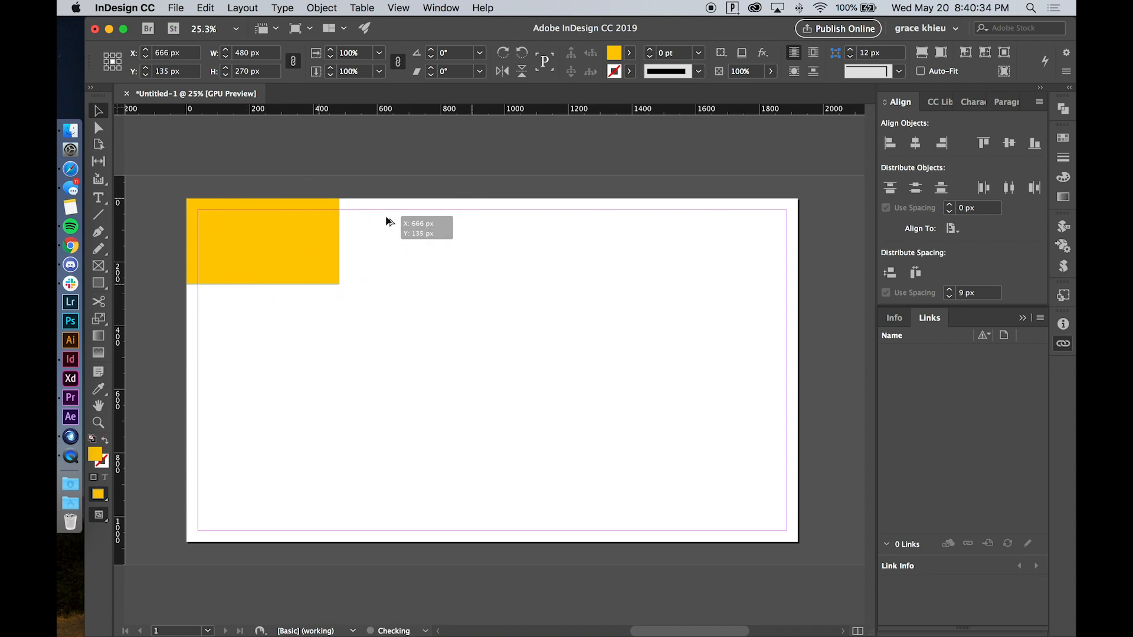
mouse_move(387, 222)
left_mouse_down()
mouse_move(442, 227)
mouse_move(378, 229)
left_mouse_up()
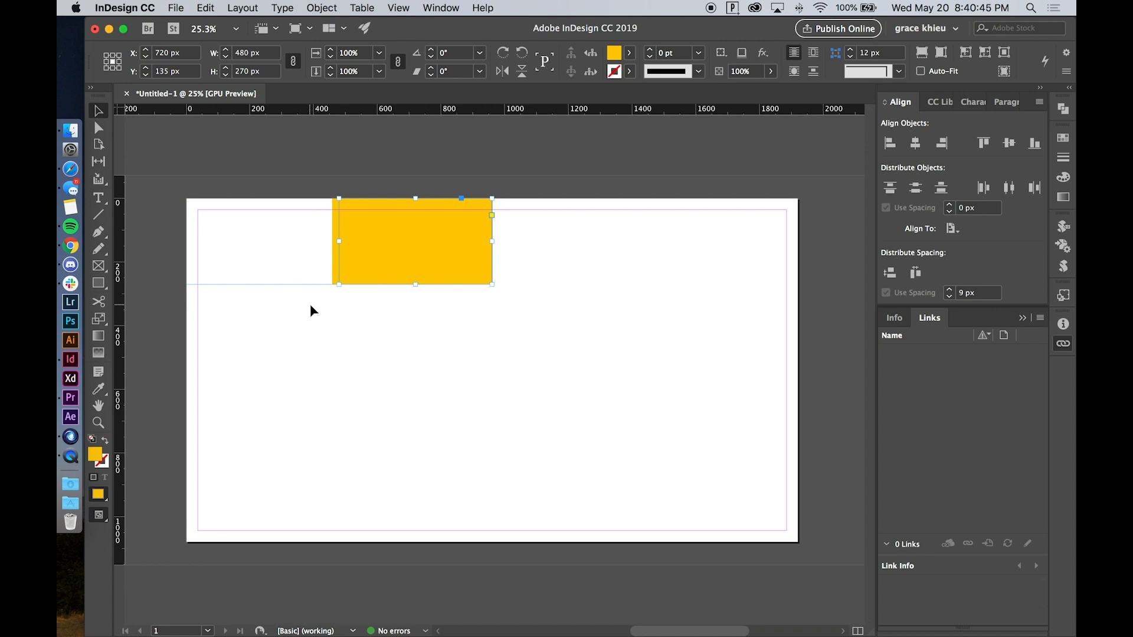
left_click(313, 307)
left_click(308, 265)
left_click(369, 351)
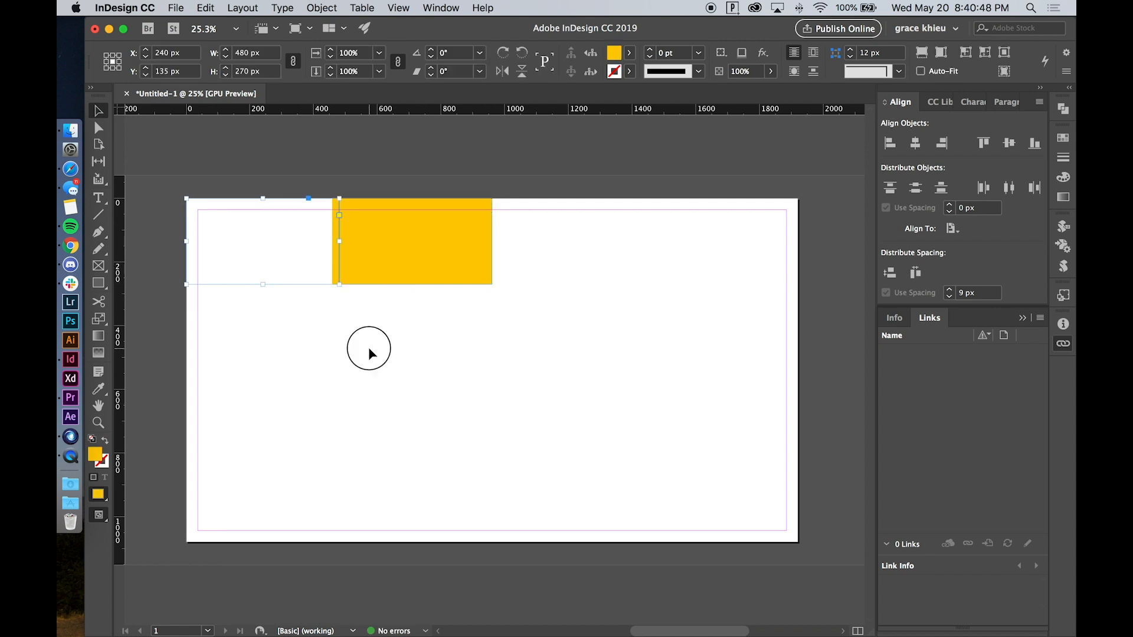
key("z")
key("super+z")
key("super+shift+z")
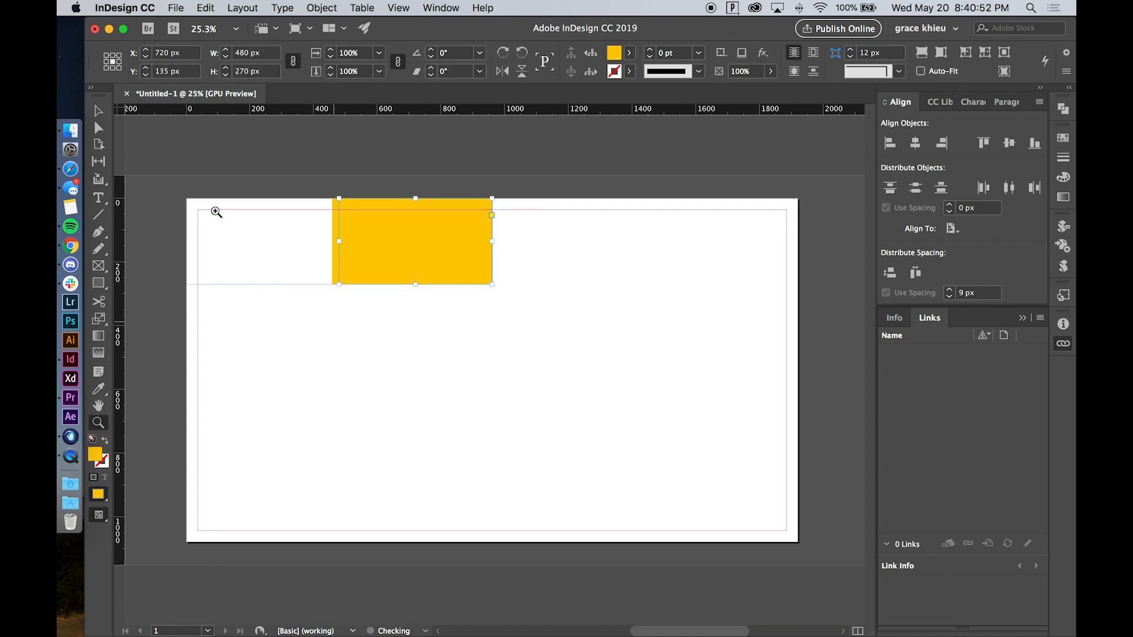
Duplicate both rectangles to the right to complete a row of four across the page's top edge.
key("v")
left_click_drag(285, 303, 481, 216)
left_click_drag(628, 237, 627, 237)
left_click(594, 331)
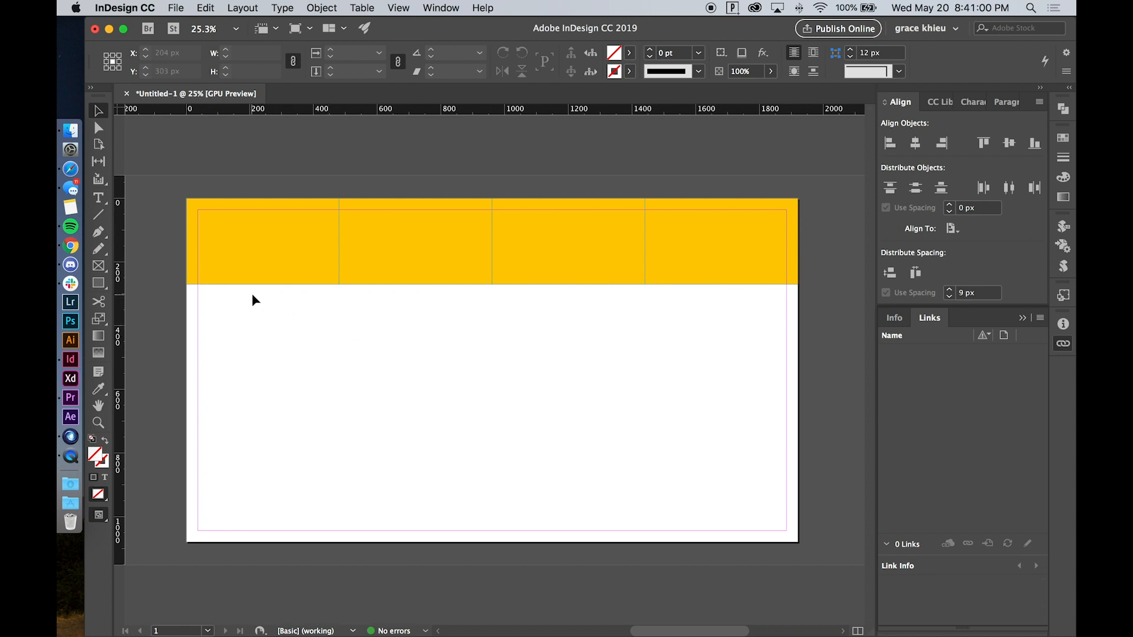
Duplicate the row of four rectangles downward to form three stacked rows.
left_click_drag(251, 294, 777, 215)
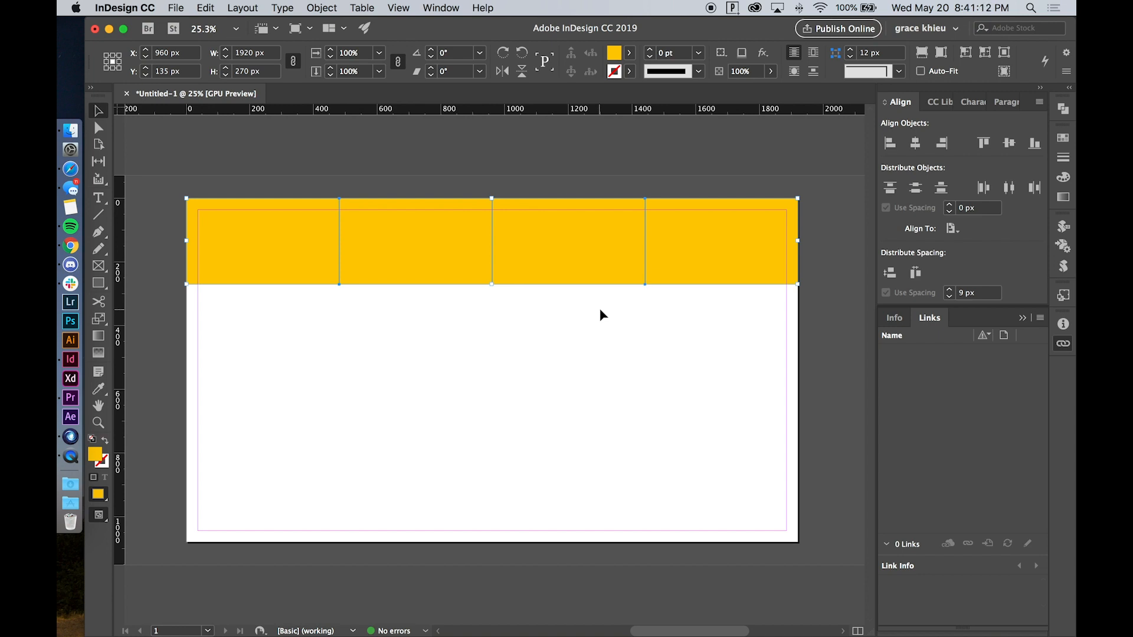
left_click_drag(568, 235, 585, 400)
left_click(515, 472)
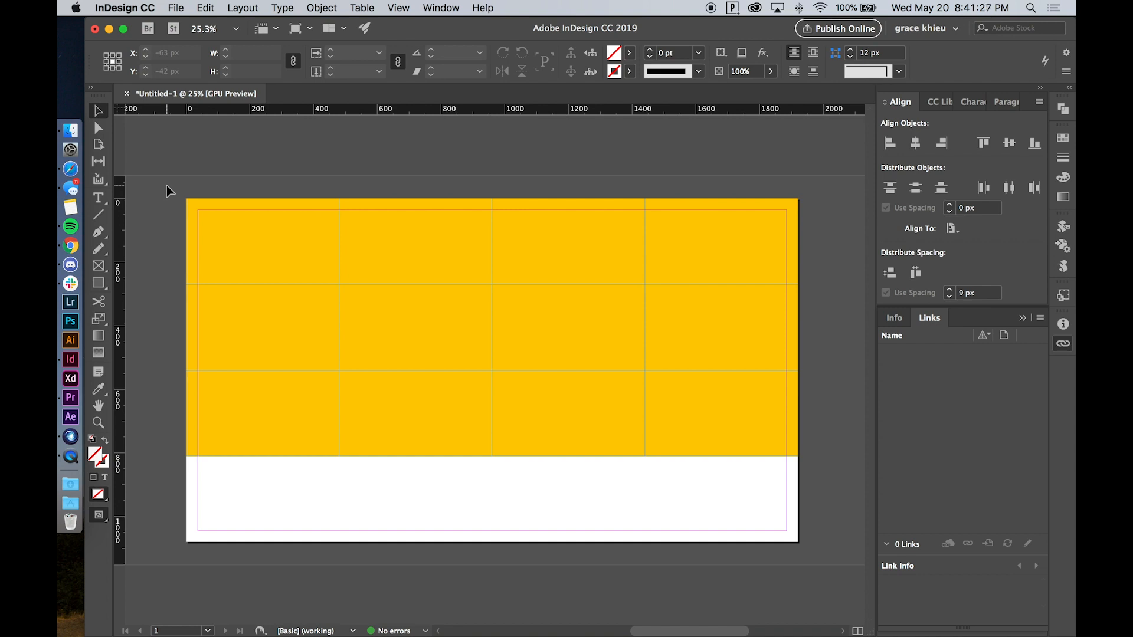
Move the entire grid of rectangles down to the vertical center of the page.
left_click_drag(171, 184, 846, 482)
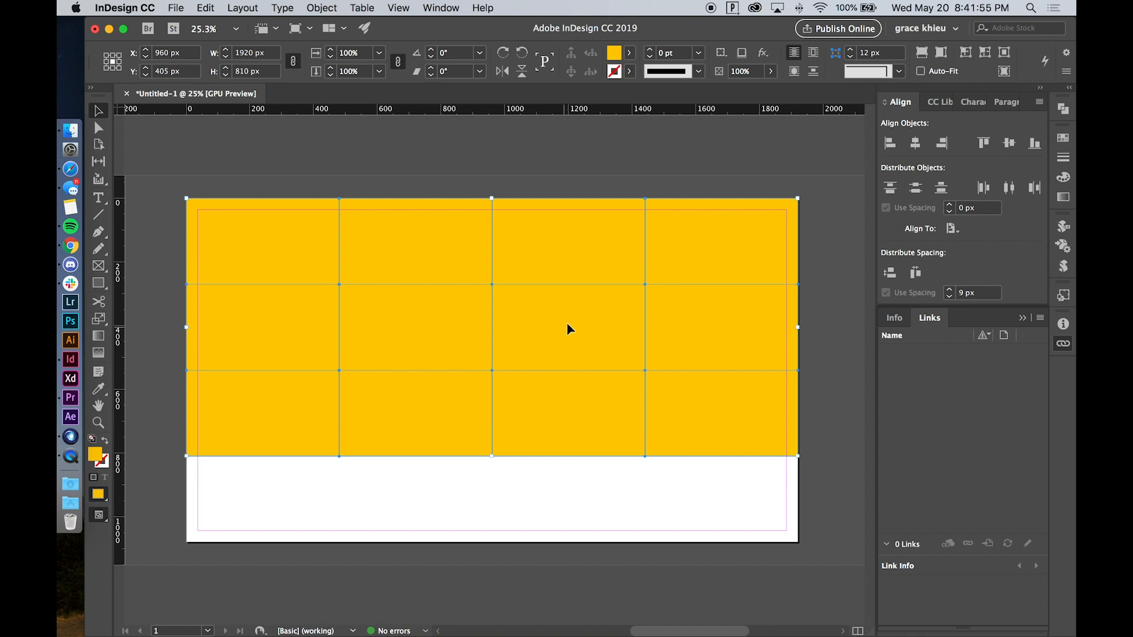
left_click_drag(572, 318, 572, 356)
left_click(822, 362)
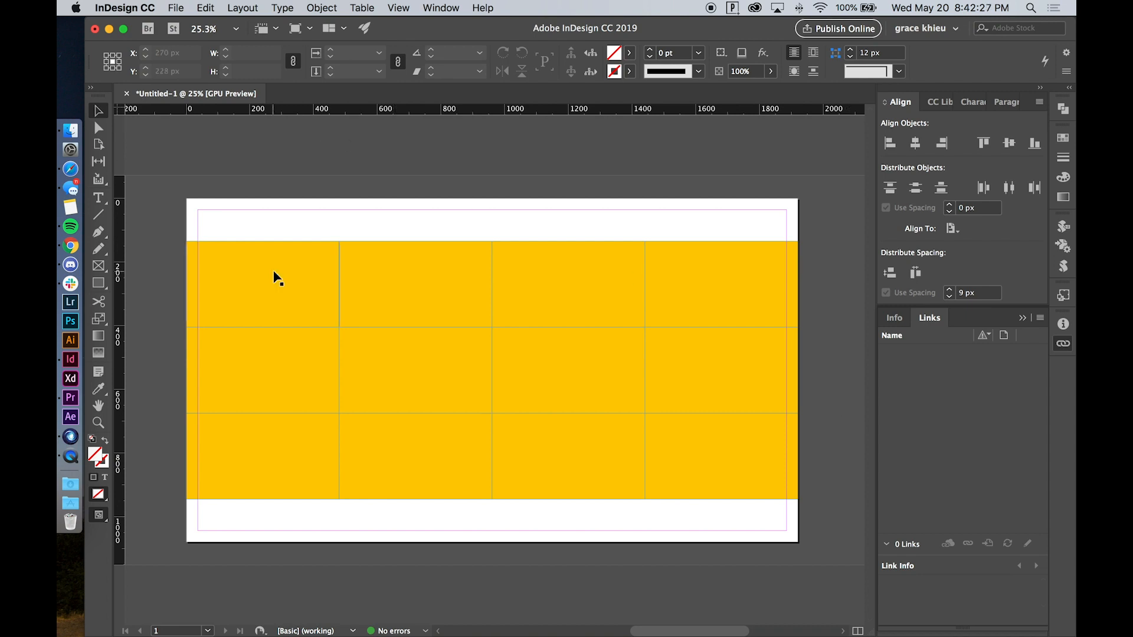
Compare the top-left rectangle's position from a different reference point, then set the reference point back to the center.
left_click(311, 283)
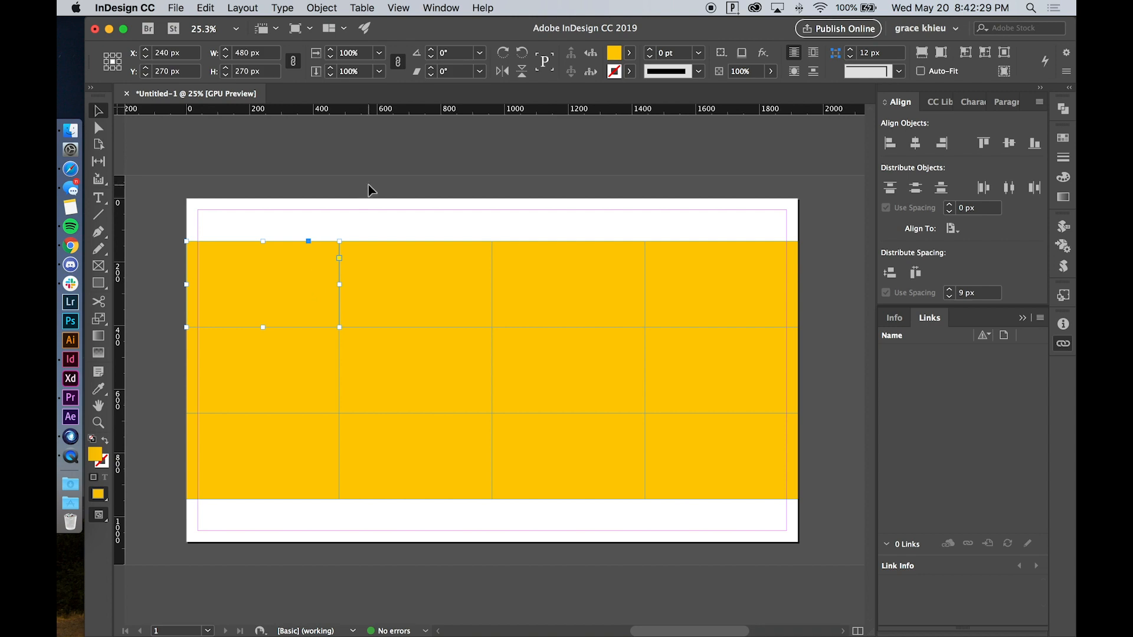
left_click(112, 60)
left_click(107, 54)
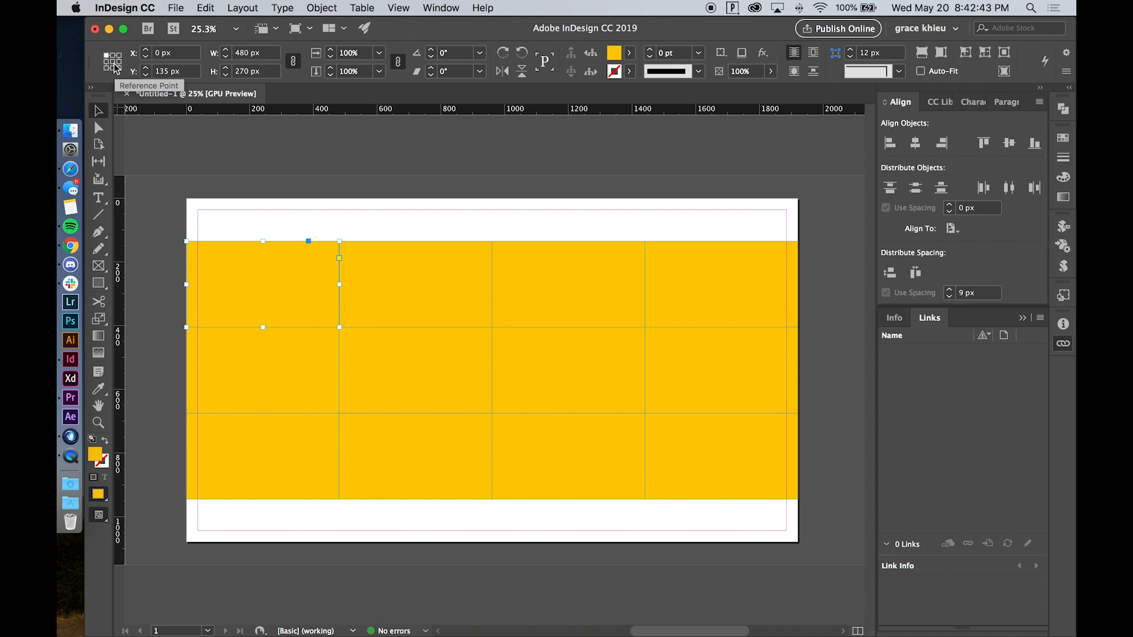
left_click(112, 61)
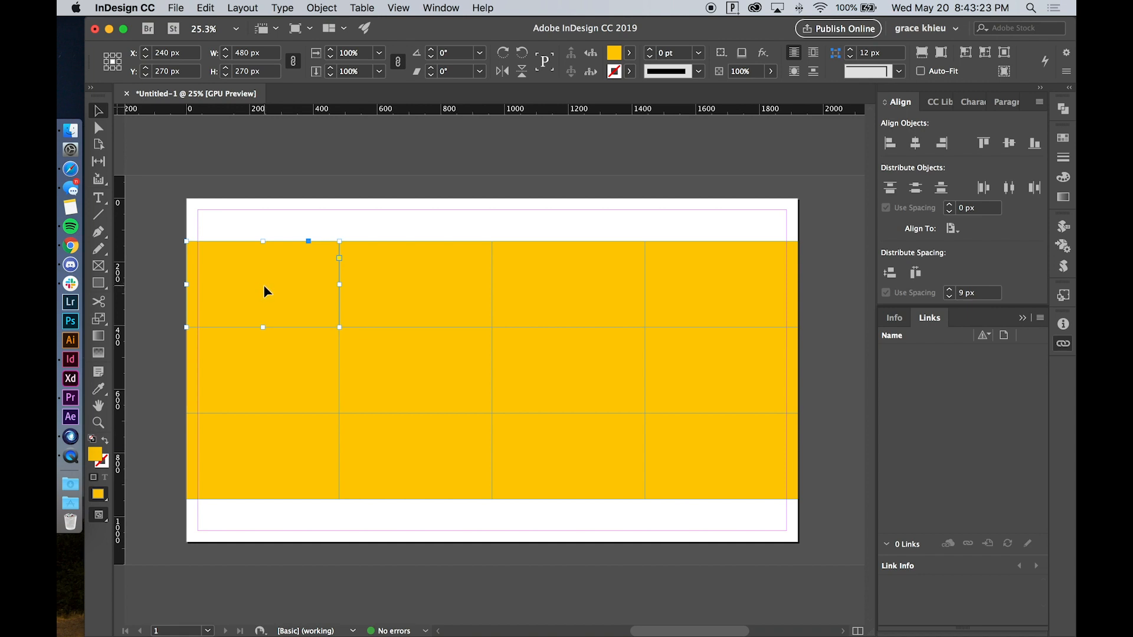
Check the center X and Y coordinates of the remaining rectangles, row by row across the grid.
left_click(422, 290)
left_click(554, 282)
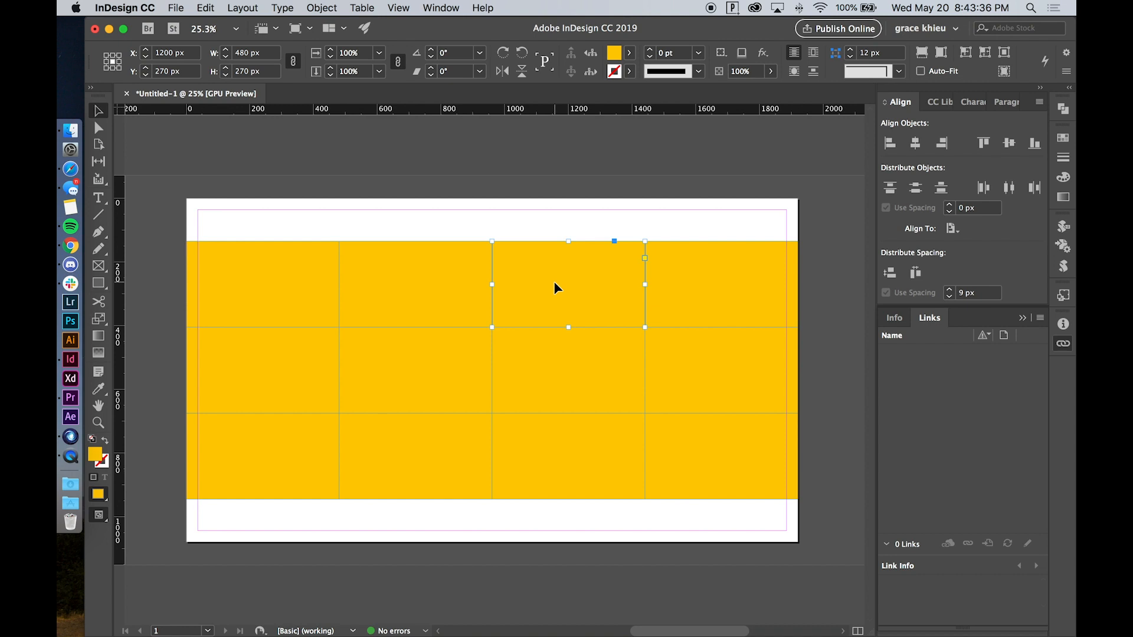
left_click(689, 282)
left_click(243, 384)
left_click(388, 380)
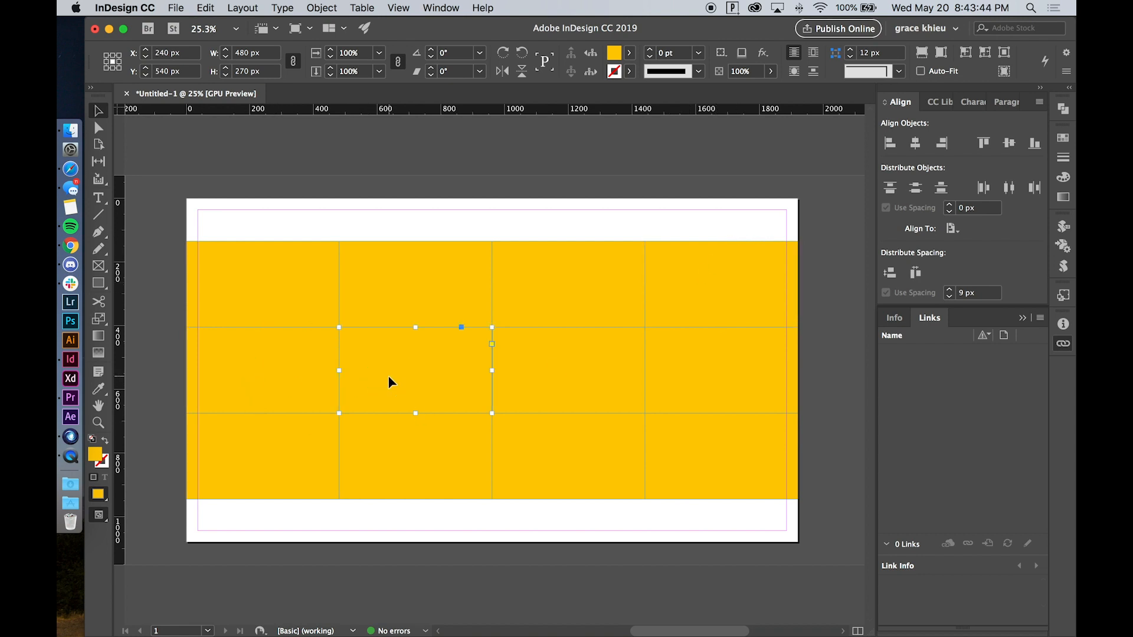
left_click(544, 383)
left_click(699, 372)
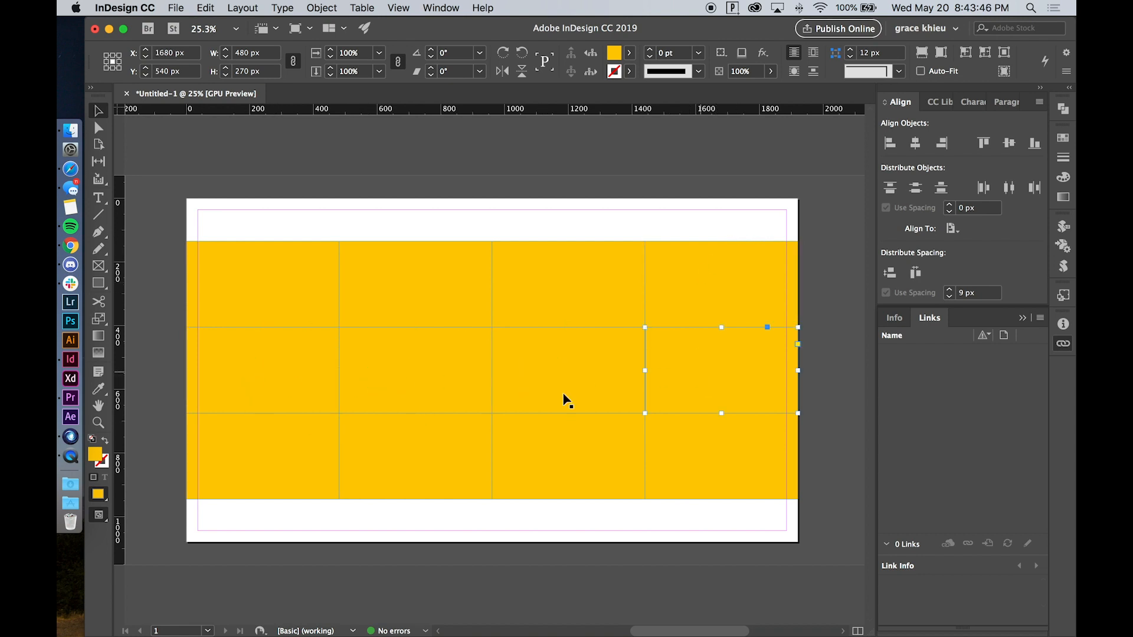
left_click(296, 450)
left_click(403, 450)
left_click(569, 443)
left_click(718, 443)
left_click(800, 203)
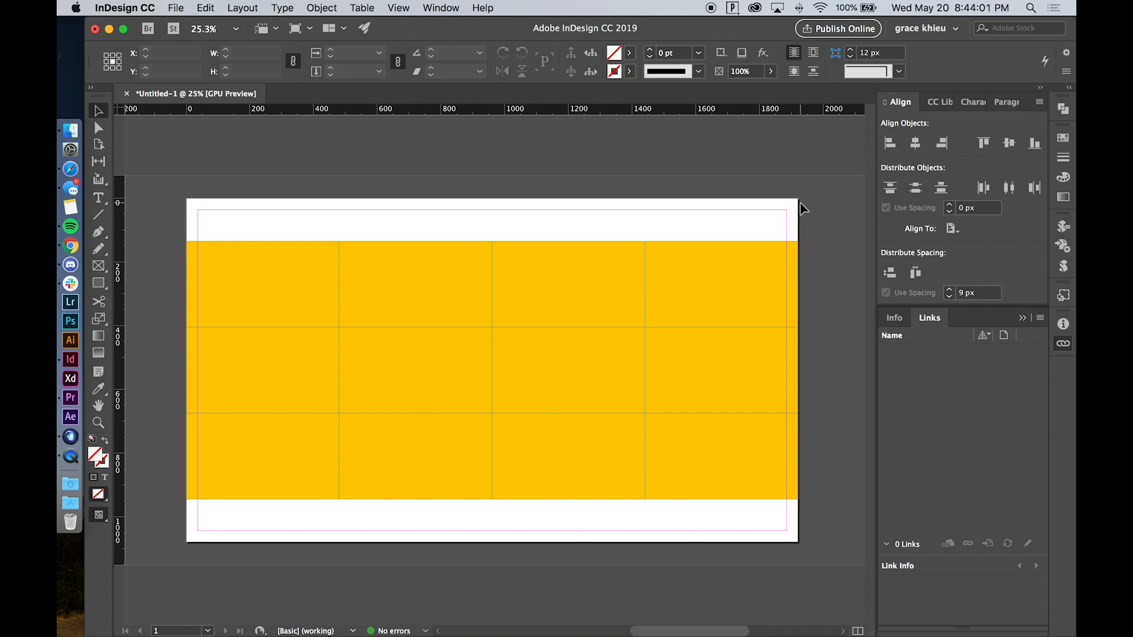
Draw a text frame about 258 × 87 px above the first column and set its font size to 72 pt.
left_click(287, 281)
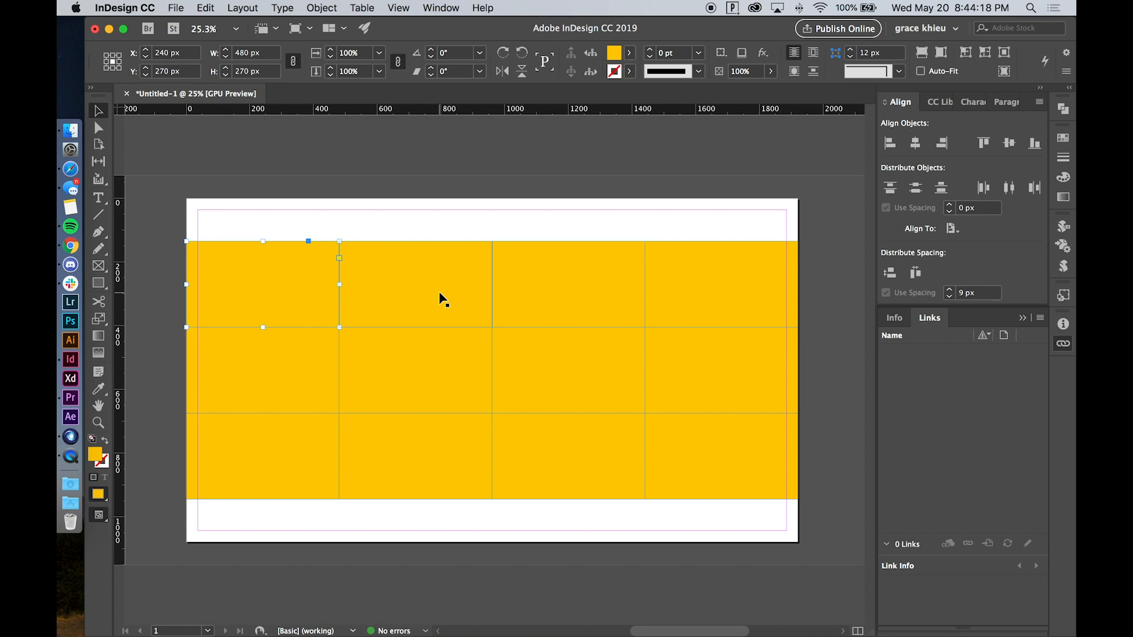
key("t")
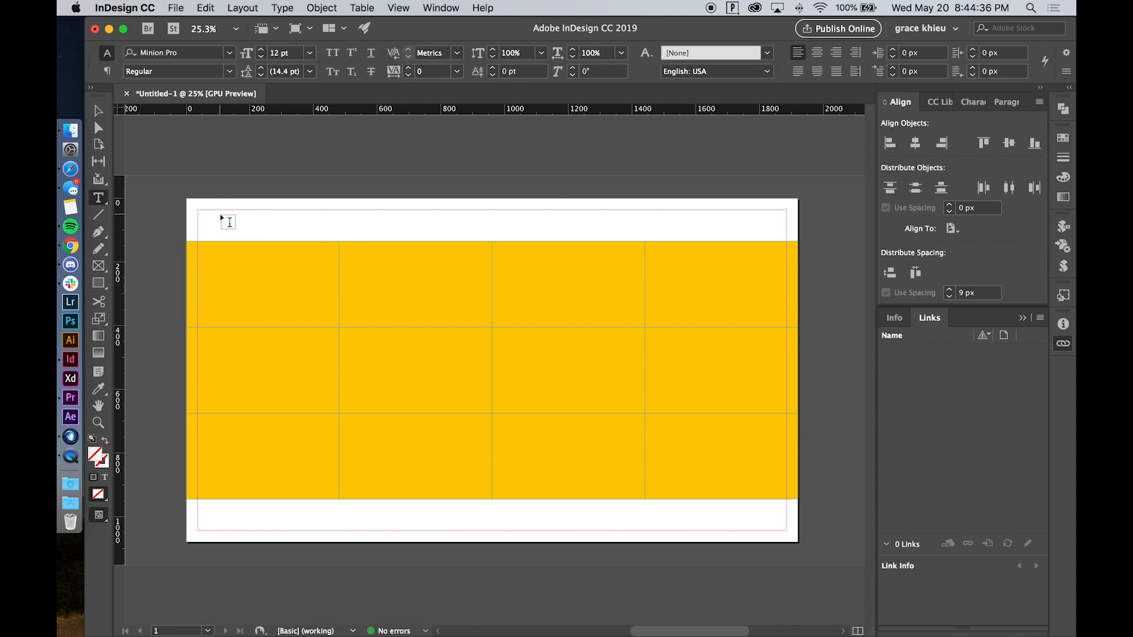
left_click_drag(229, 210, 310, 237)
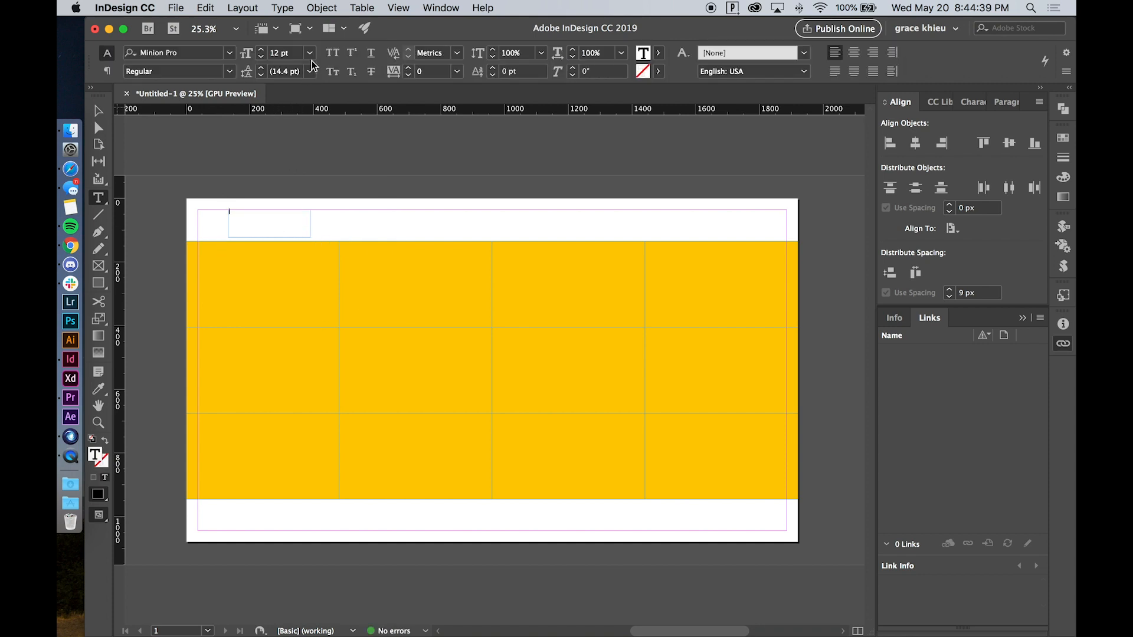
left_click(310, 56)
left_click(298, 280)
key("Escape")
Enter the first column's center X value, 240, in the text frame above it.
left_click(253, 278)
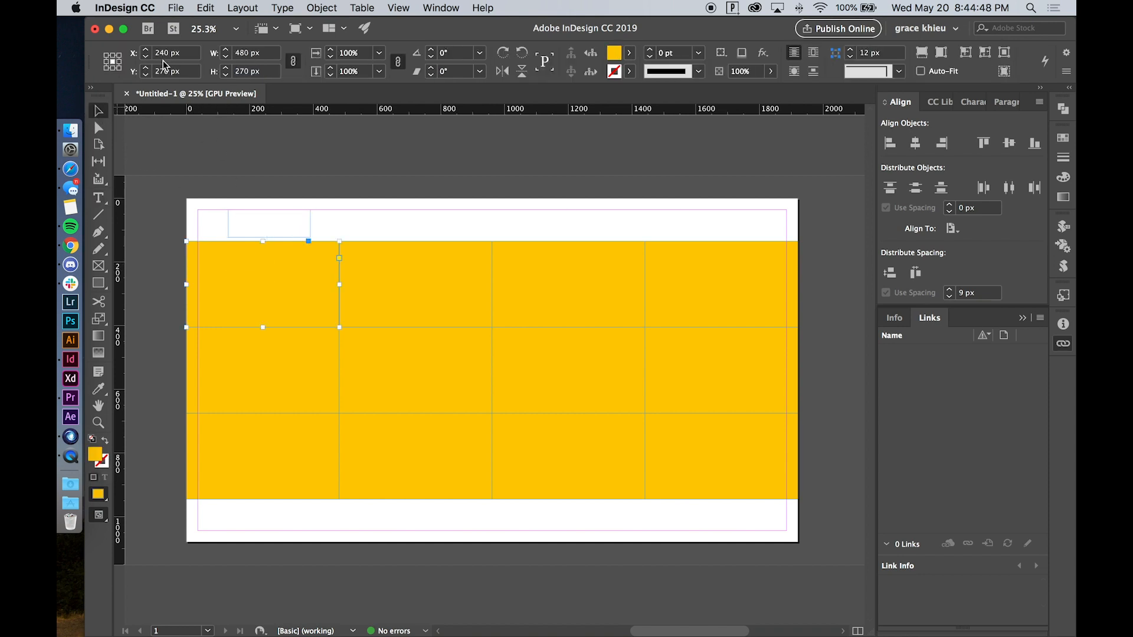
double_click(278, 231)
type("240")
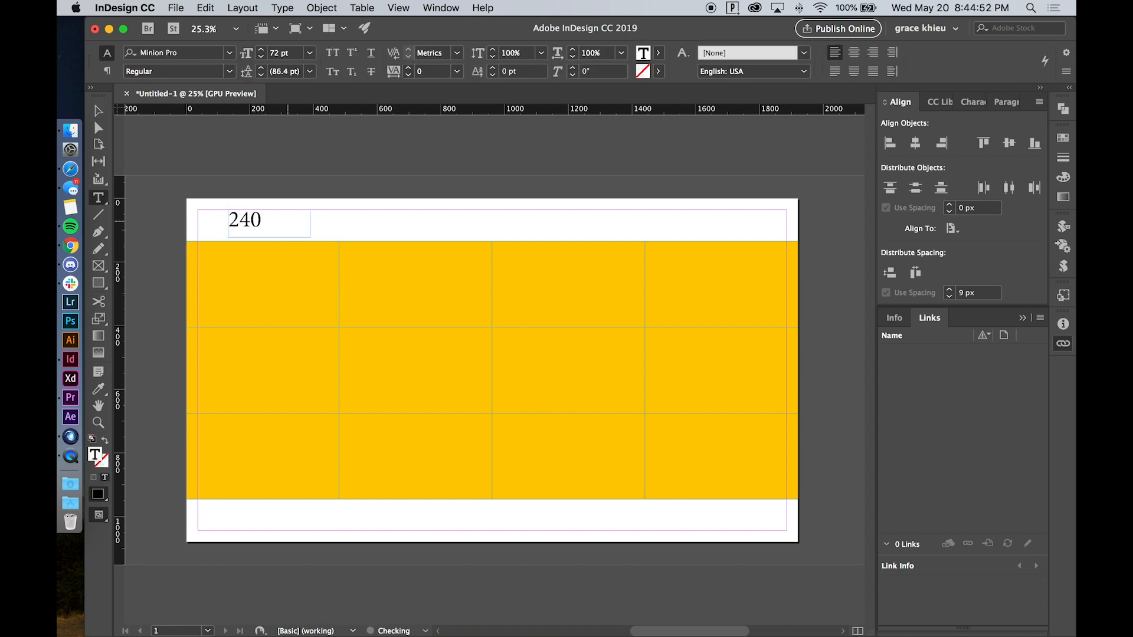
key("Escape")
Duplicate the 240 label above the second column and change the copy's text to 720.
left_click_drag(260, 226, 413, 227)
left_click(410, 191)
left_click(389, 286)
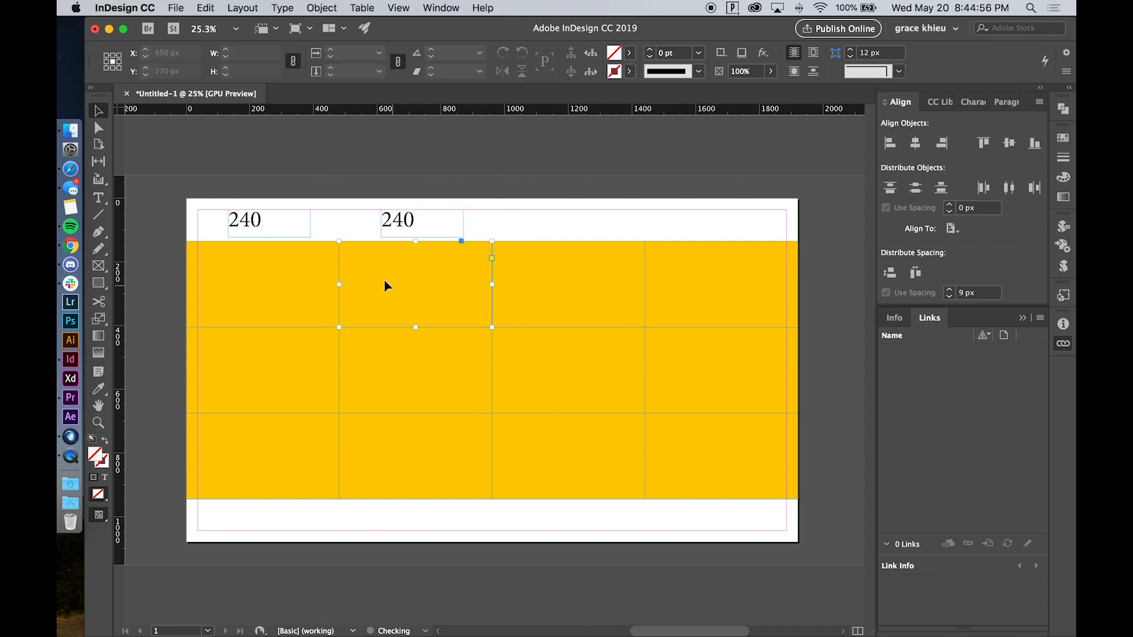
double_click(410, 220)
key("BackSpace")
key("BackSpace")
key("BackSpace")
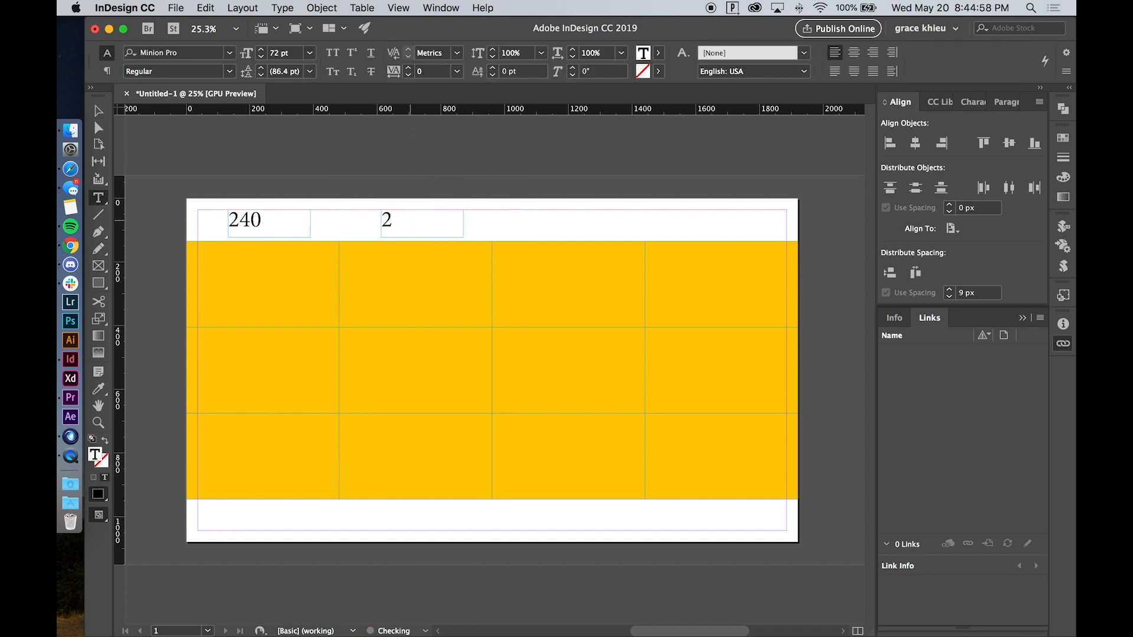
type("720")
key("Escape")
Duplicate the 720 label above the third column and change the copy's text to 1200.
left_click_drag(423, 224, 481, 228)
double_click(551, 220)
type("1200")
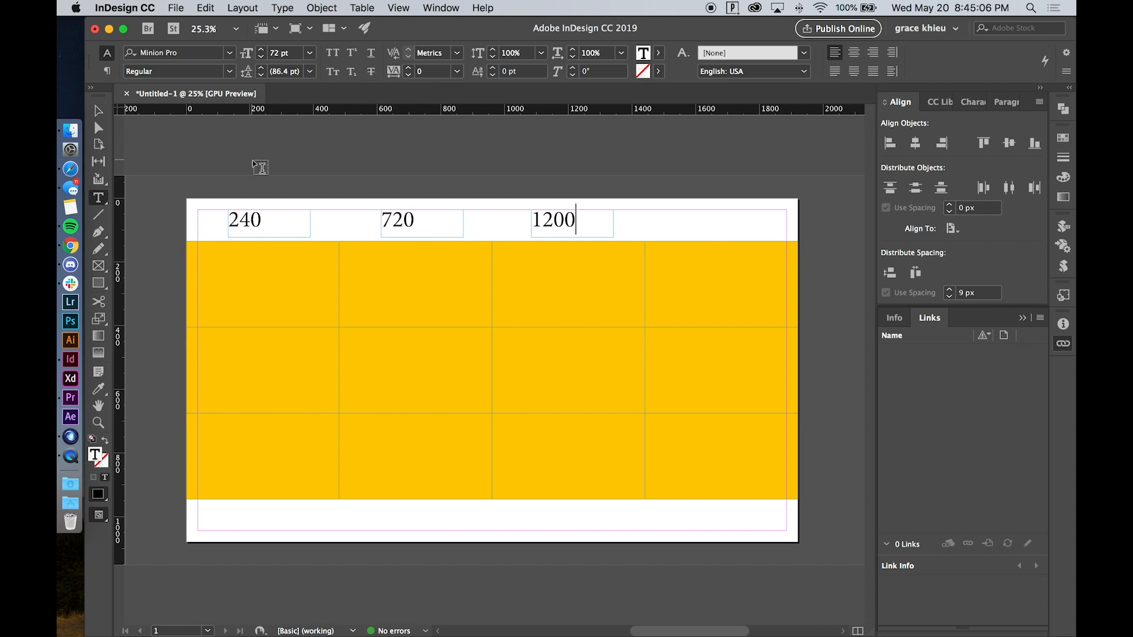
left_click(99, 109)
Duplicate the 1200 label above the fourth column and change the copy's text to 1680.
left_click(558, 220)
left_click_drag(559, 222, 701, 221)
left_click(723, 298)
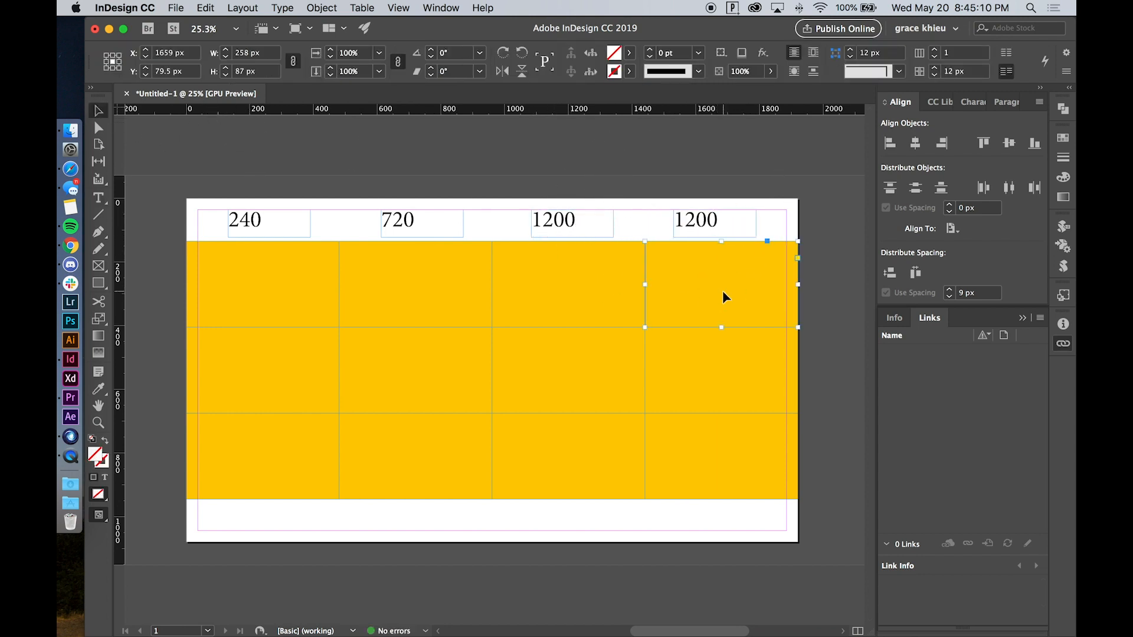
double_click(711, 224)
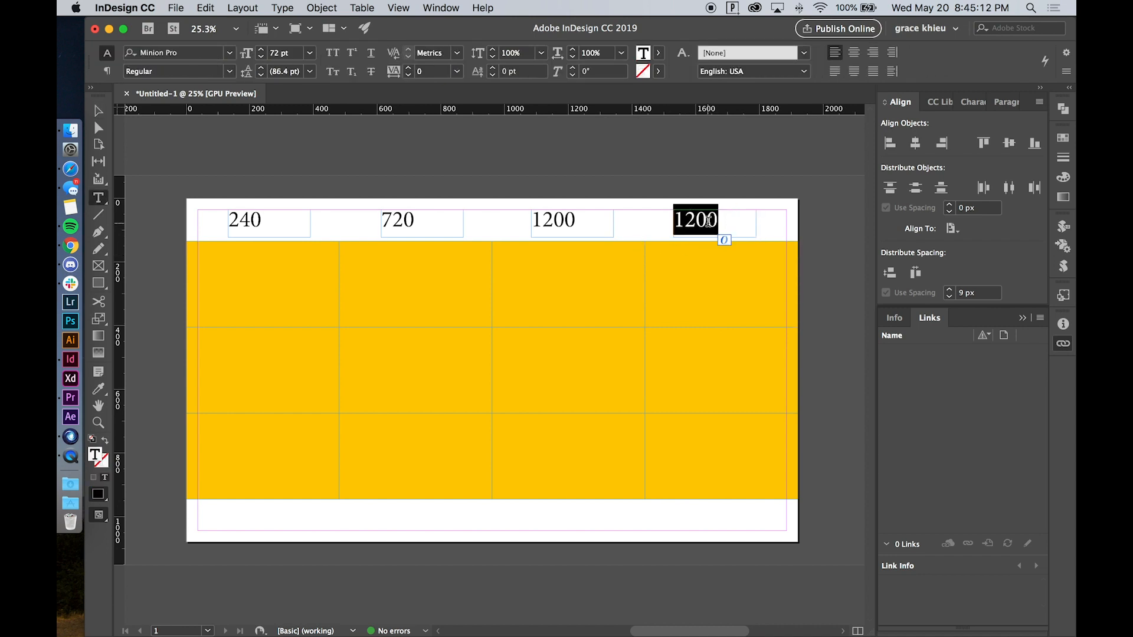
type("1680")
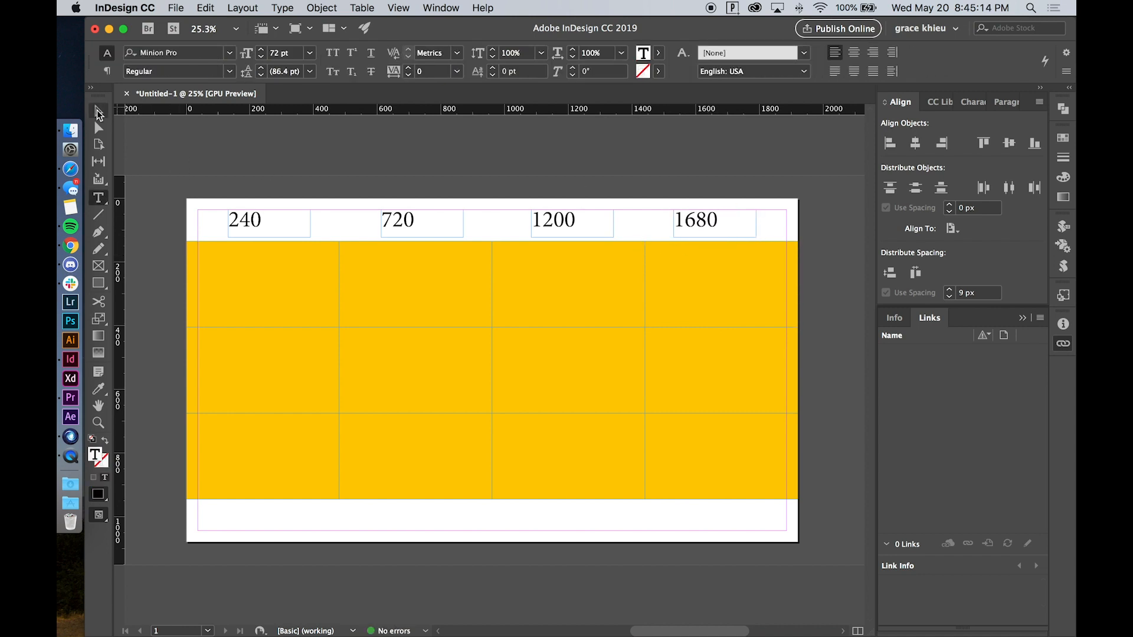
left_click(98, 110)
Duplicate the 240 label onto the pasteboard left of the first row and change the copy's text to 270.
scroll(387, 184, "left", 3)
left_click(363, 221)
left_click_drag(363, 221, 224, 287)
left_click(356, 277)
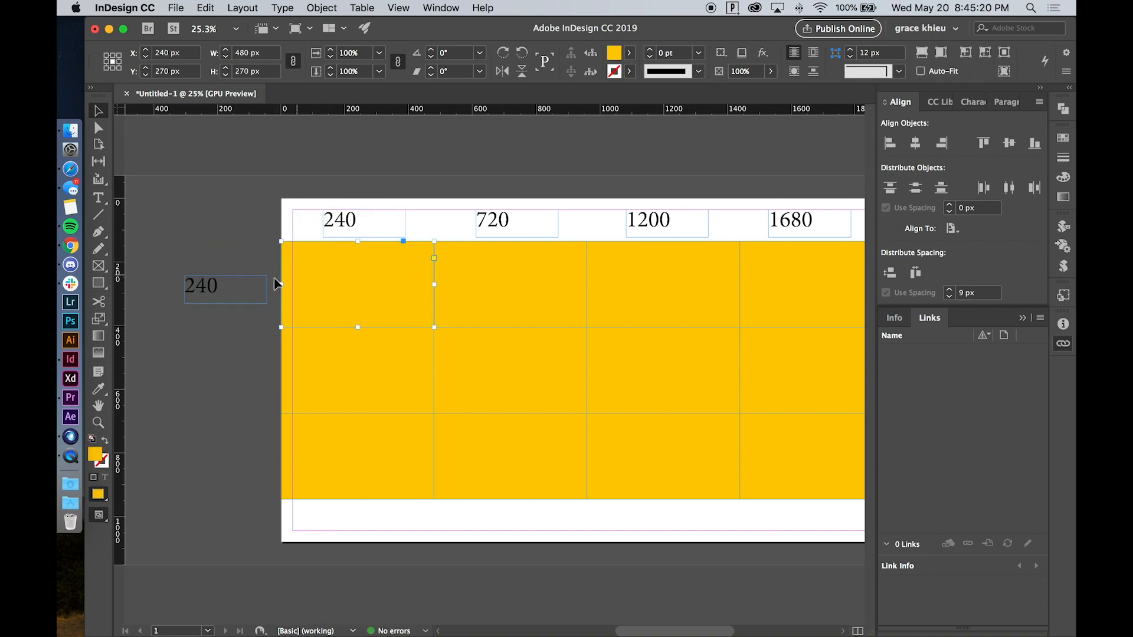
double_click(214, 286)
type("270")
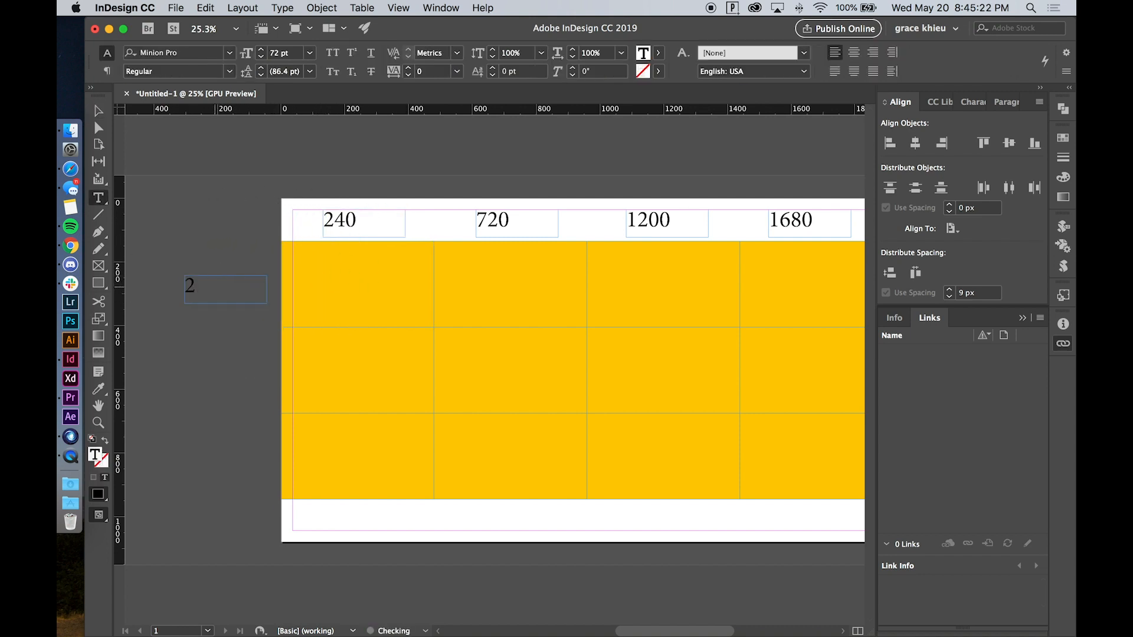
key("Escape")
Duplicate the 270 label down beside the second row and change the copy's text to 540.
left_click_drag(214, 286, 214, 359)
double_click(216, 357)
type("540")
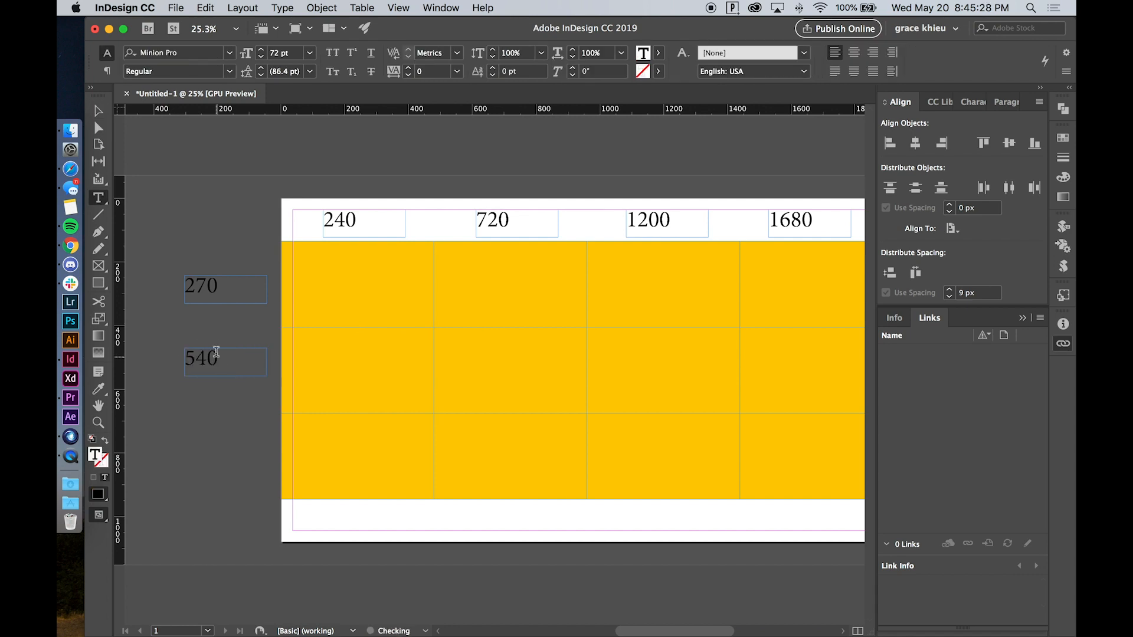
key("Escape")
Duplicate the 540 label down beside the third row and change the copy's text to 810.
left_click(347, 458)
left_click_drag(210, 368, 214, 457)
double_click(237, 447)
double_click(236, 447)
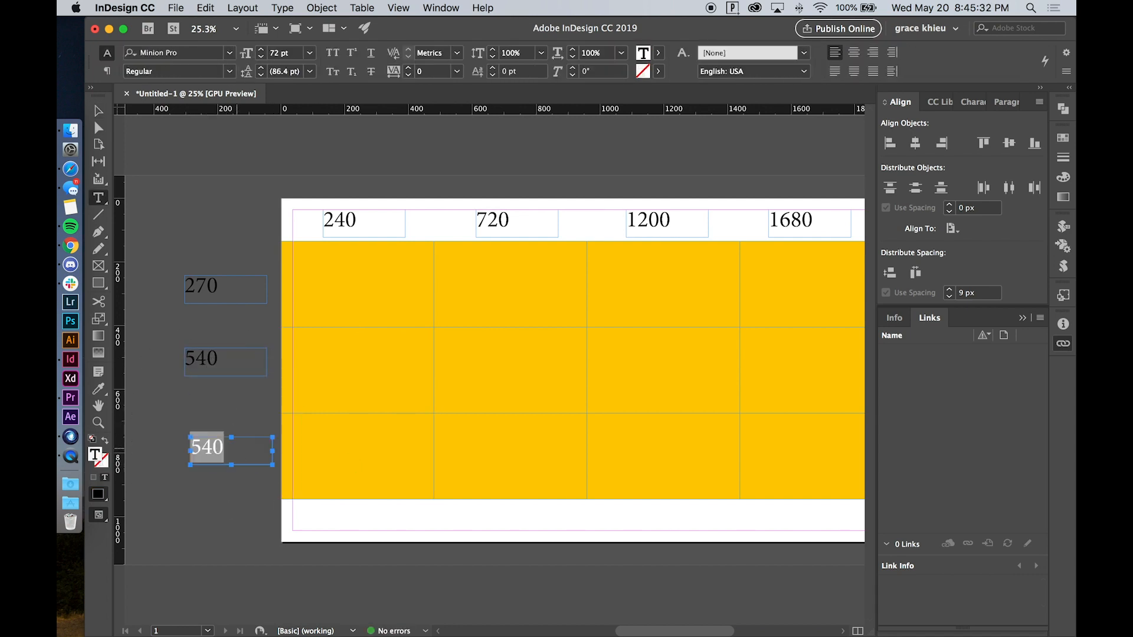
type("810")
key("Escape")
left_click(229, 230)
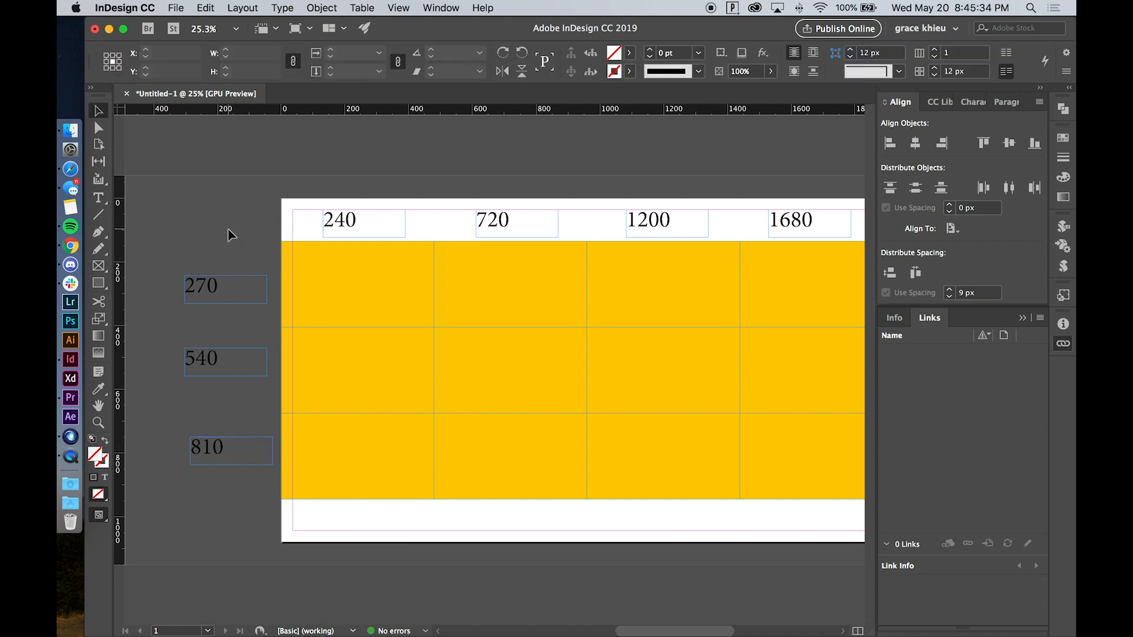
scroll(228, 230, "down", 3)
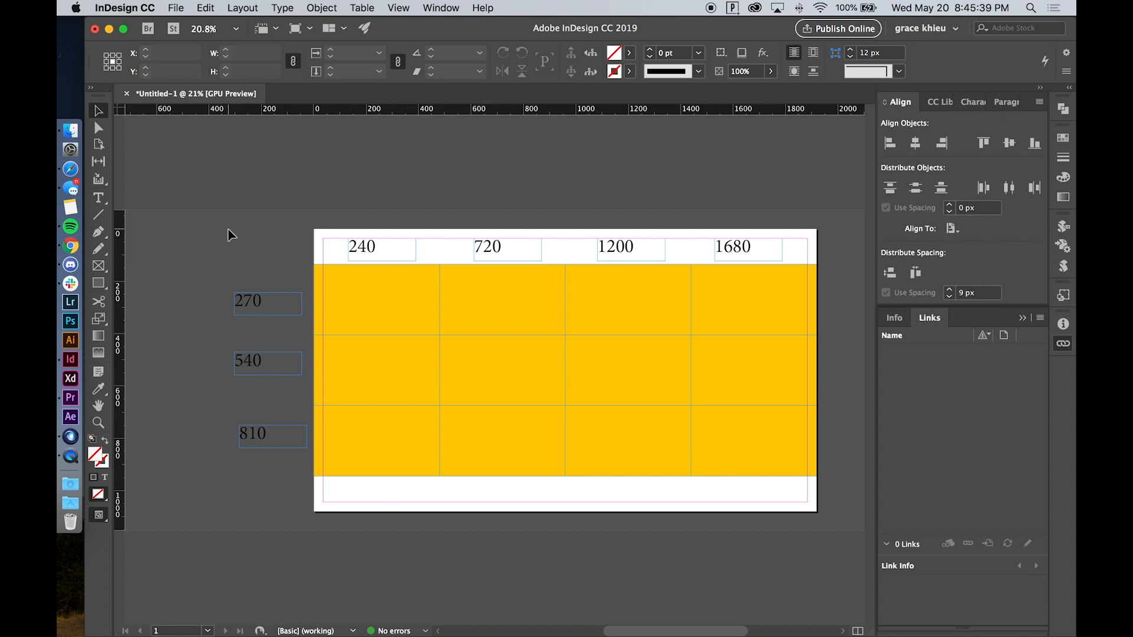
scroll(228, 235, "right", 2)
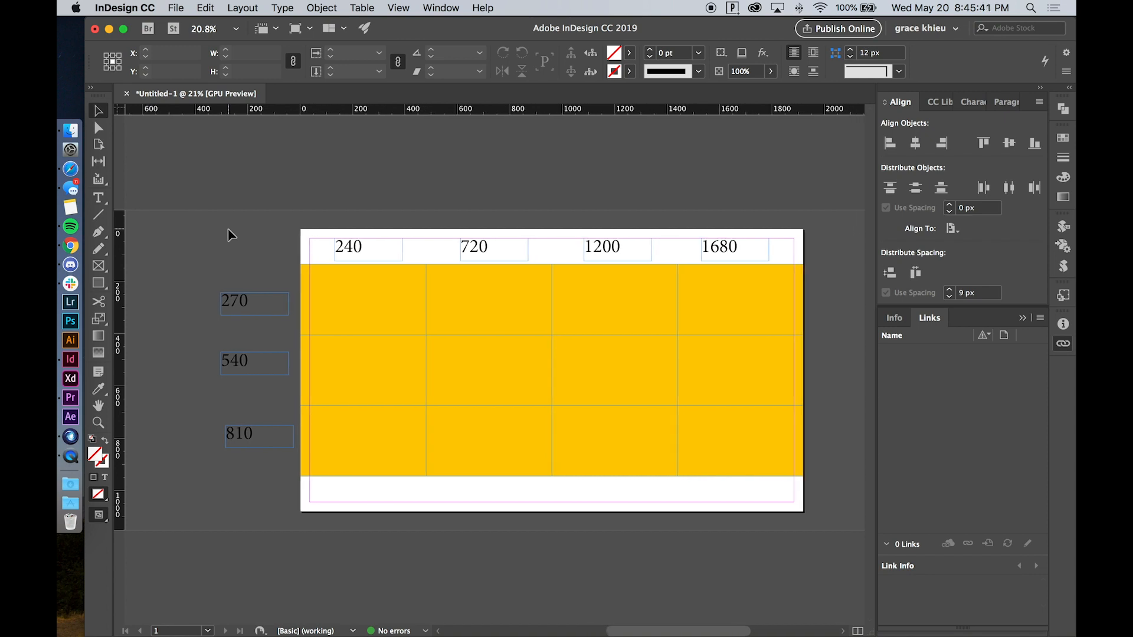
scroll(275, 249, "right", 1)
scroll(273, 249, "right", 1)
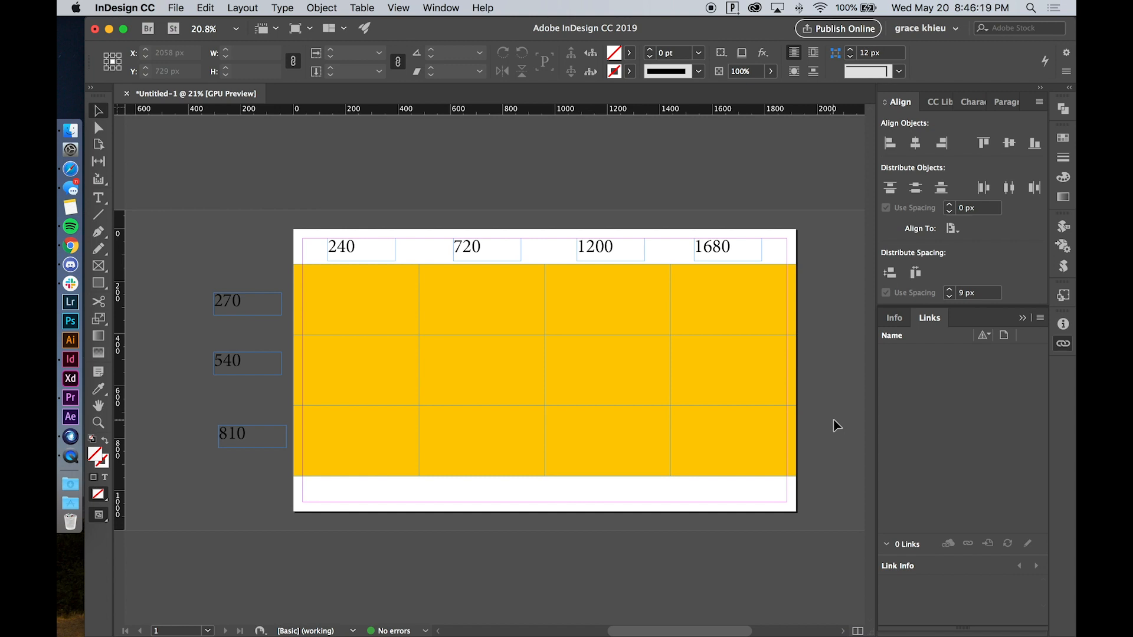
Switch to Premiere Pro and create a project named "grid video" in the Grid Video folder on the Desktop.
left_click(59, 401)
left_click(140, 239)
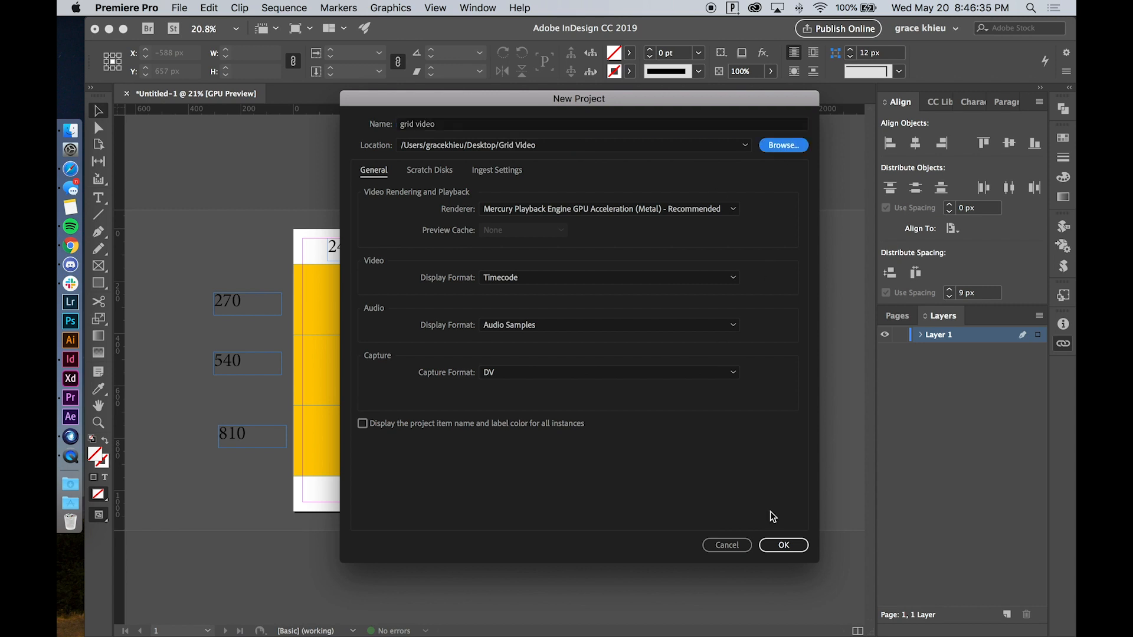
left_click(787, 548)
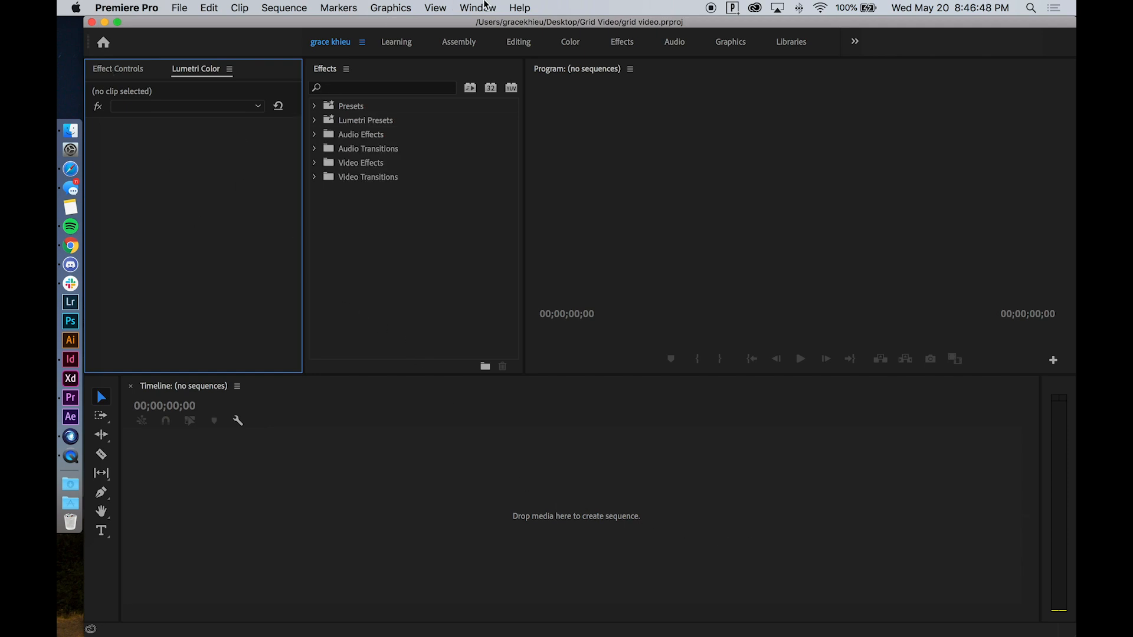
Show the Project panel and dock it in the same group as Lumetri Color.
left_click(485, 7)
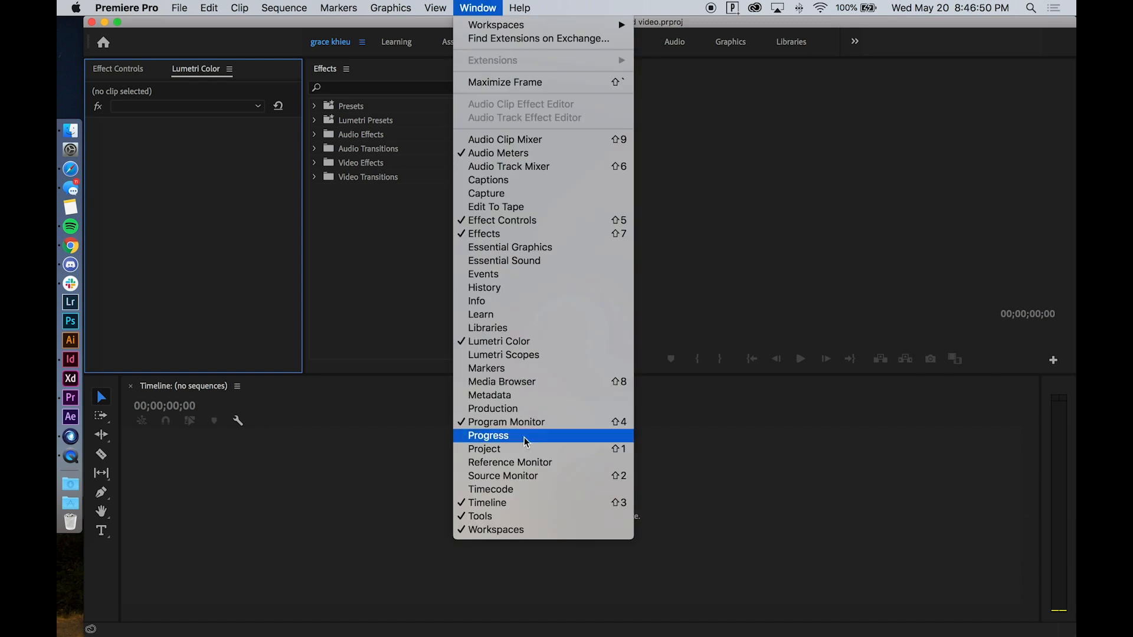
left_click(502, 450)
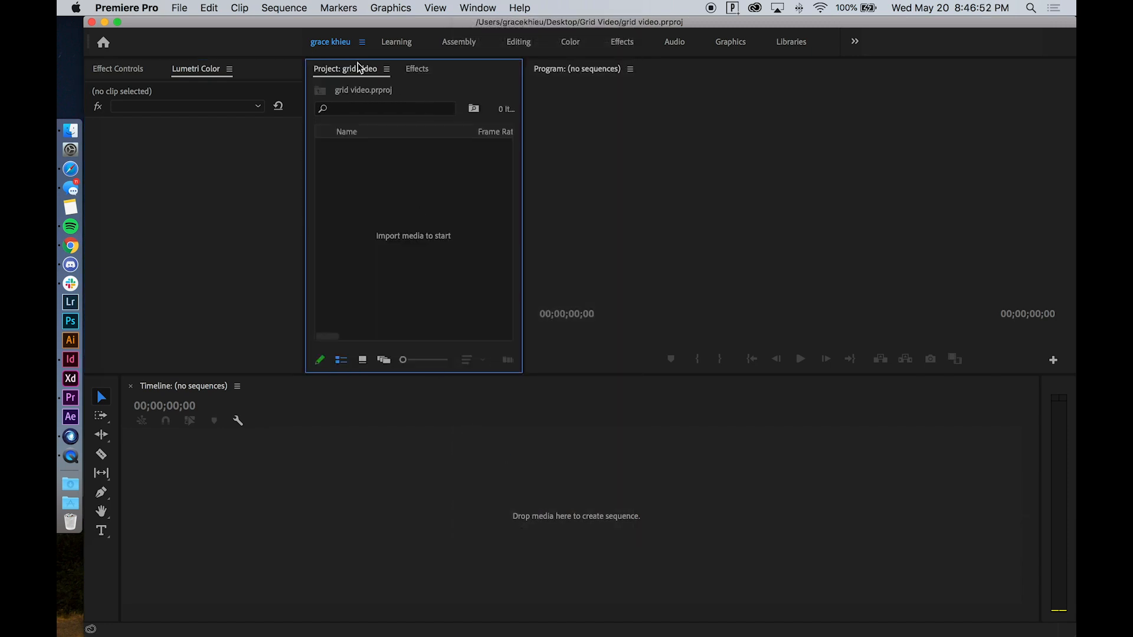
left_click_drag(346, 68, 235, 71)
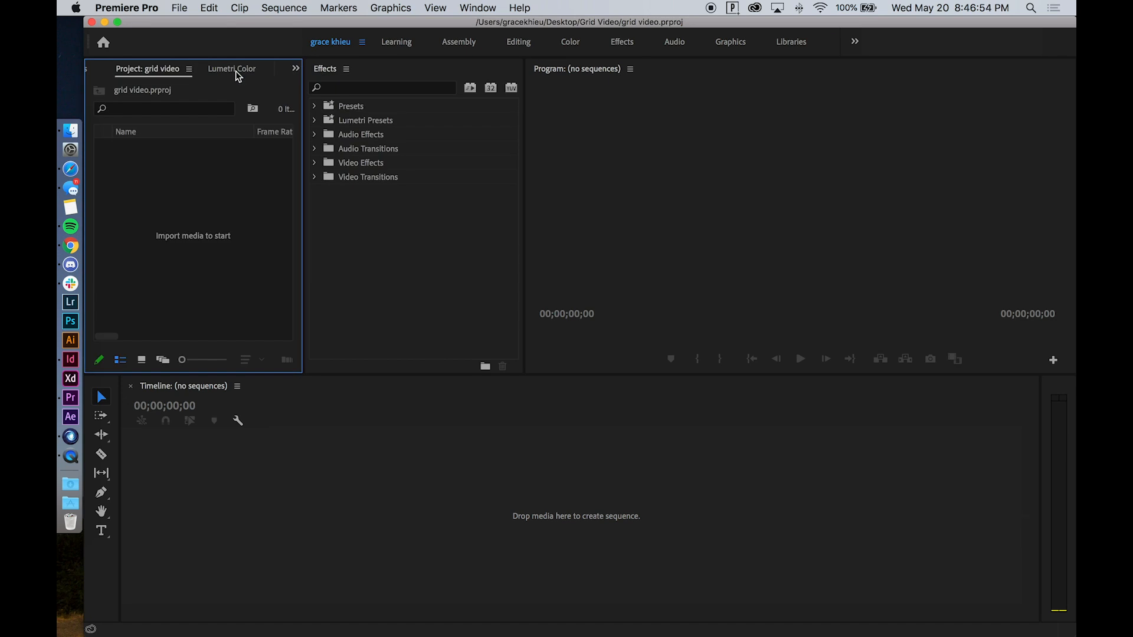
In Finder, move the Grid Video folder window clear of the Project panel and close the Downloads window, then return to Premiere Pro.
left_click(69, 134)
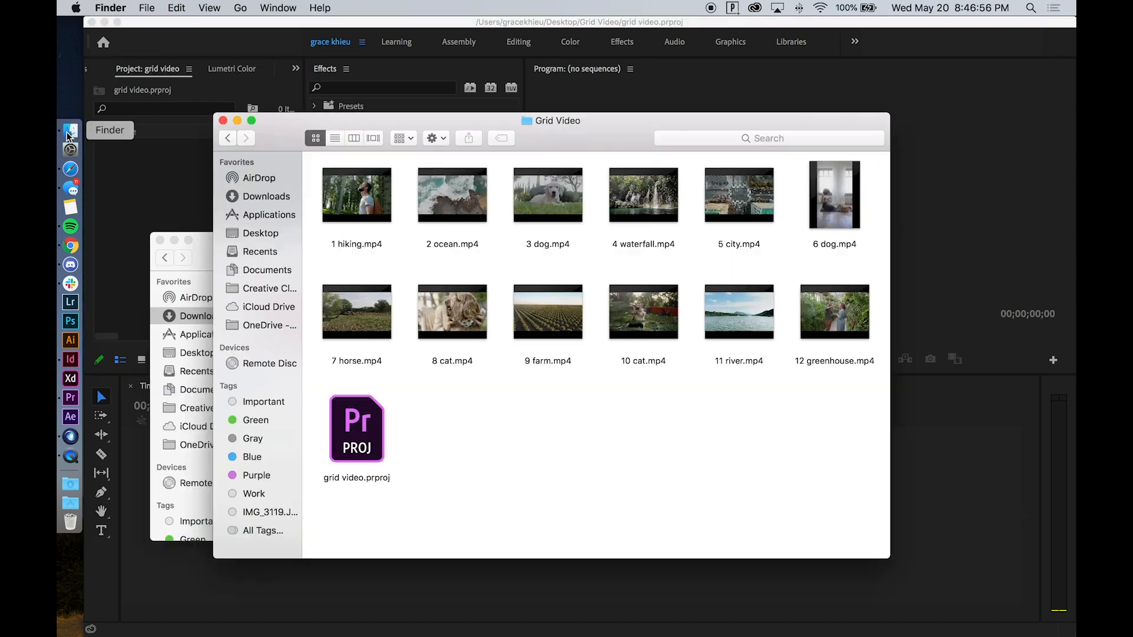
left_click_drag(564, 136, 660, 136)
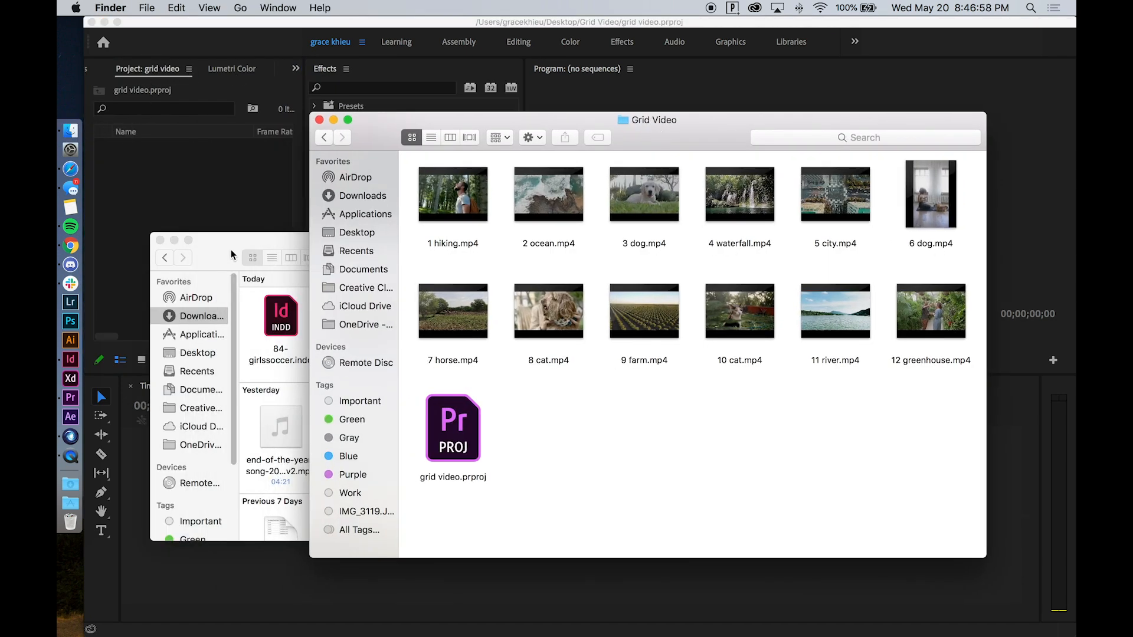
left_click(159, 240)
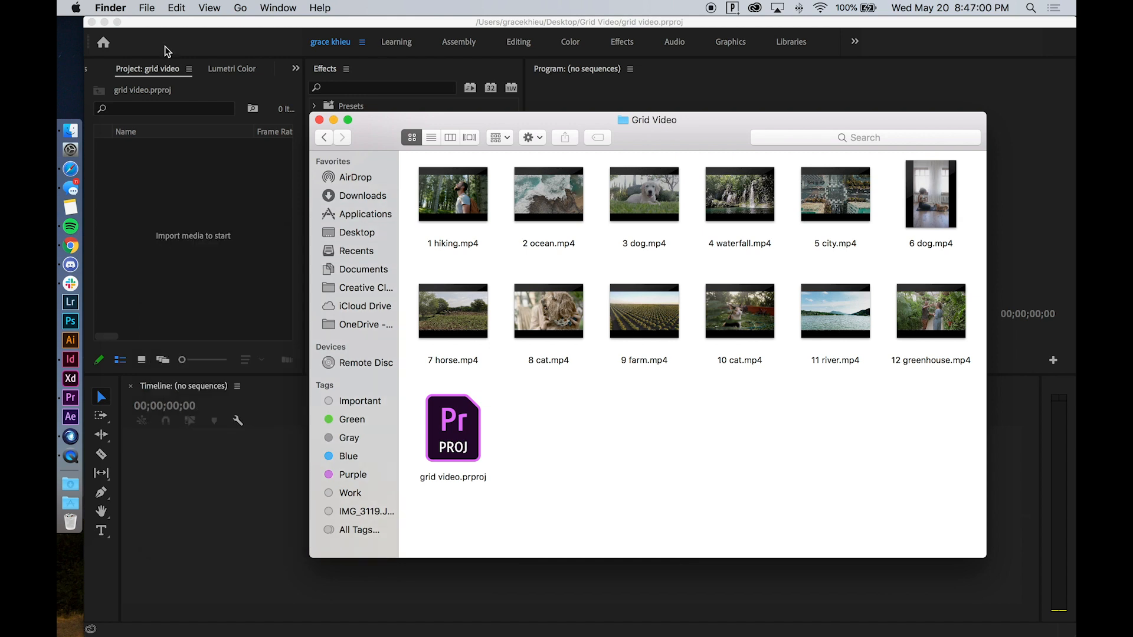
left_click(259, 97)
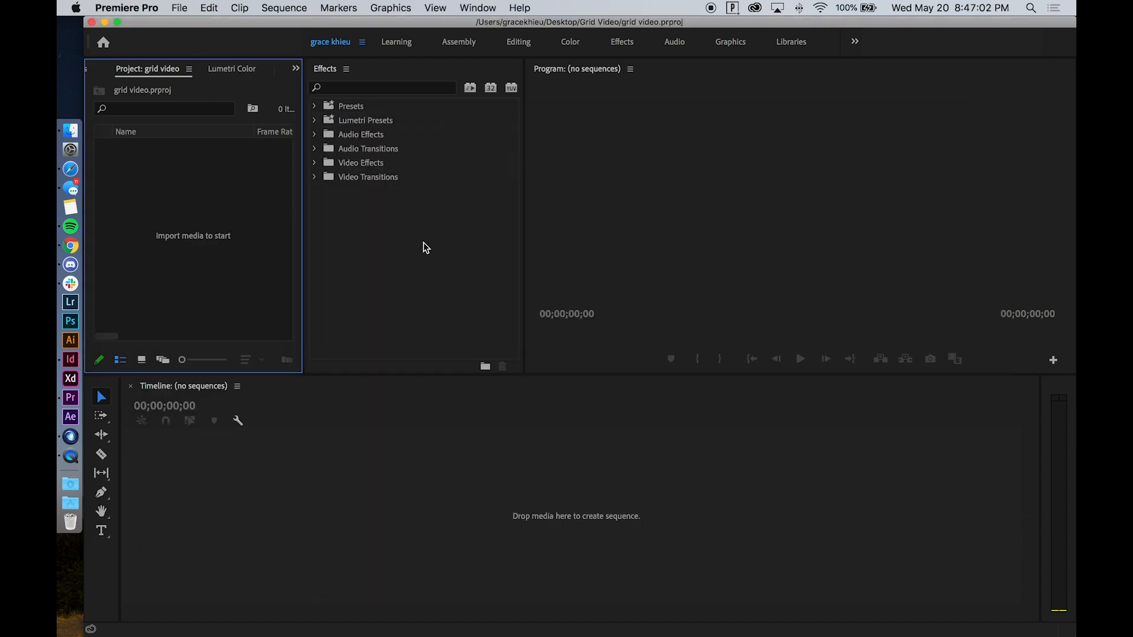
From the Grid Video folder in Finder, import the twelve clips, 1 hiking.mp4 through 12 greenhouse.mp4, into the Premiere Pro project.
left_click(70, 130)
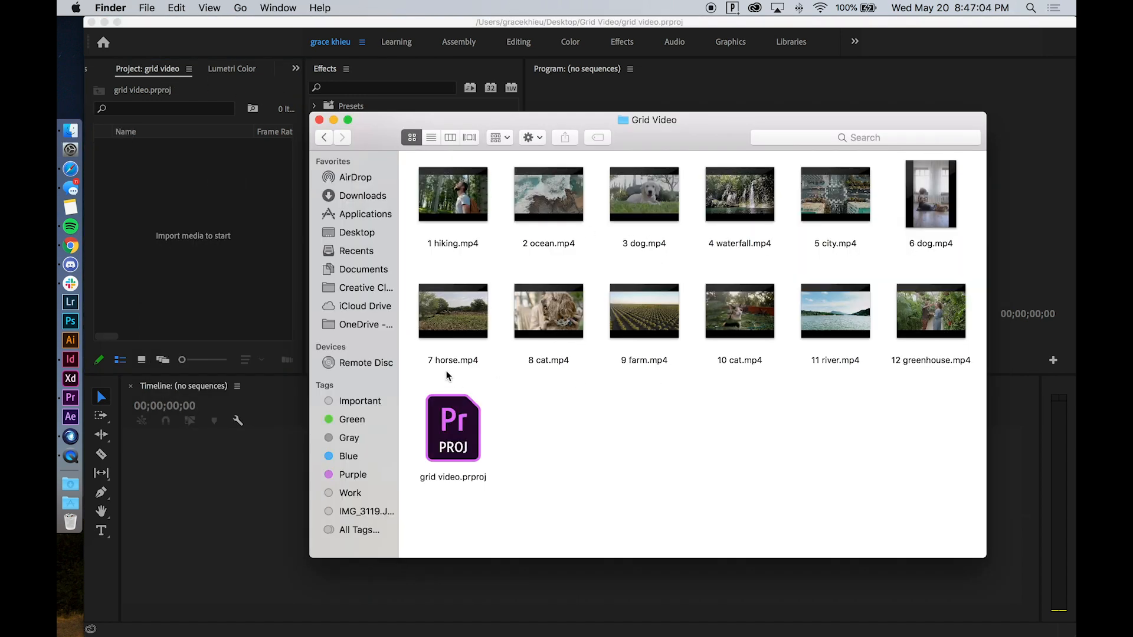
left_click_drag(447, 374, 942, 208)
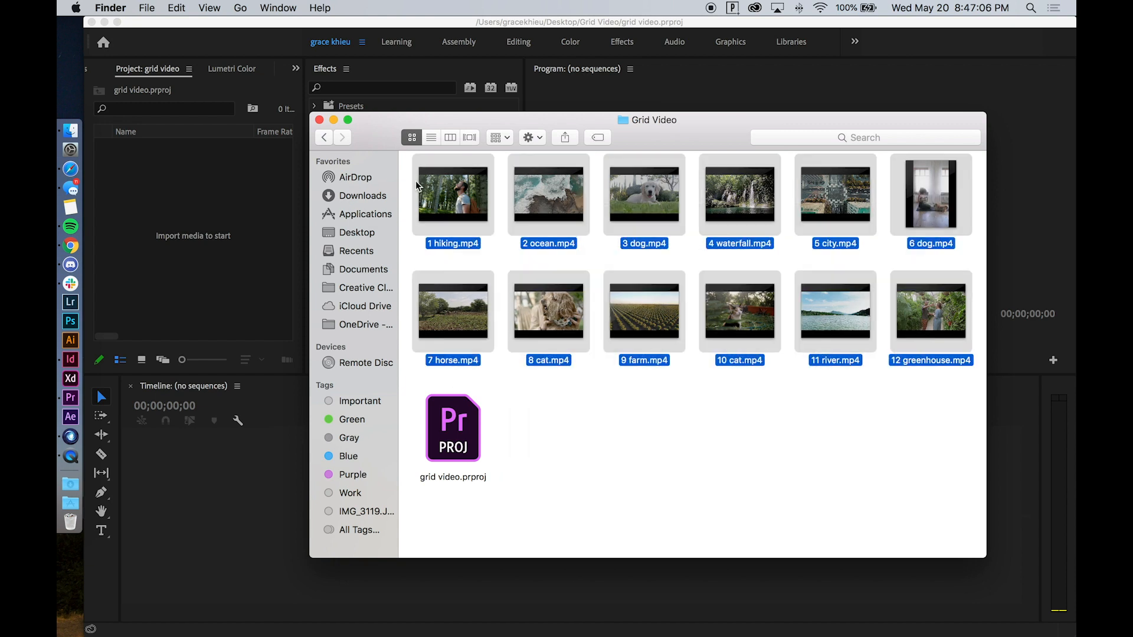
left_click_drag(436, 189, 206, 203)
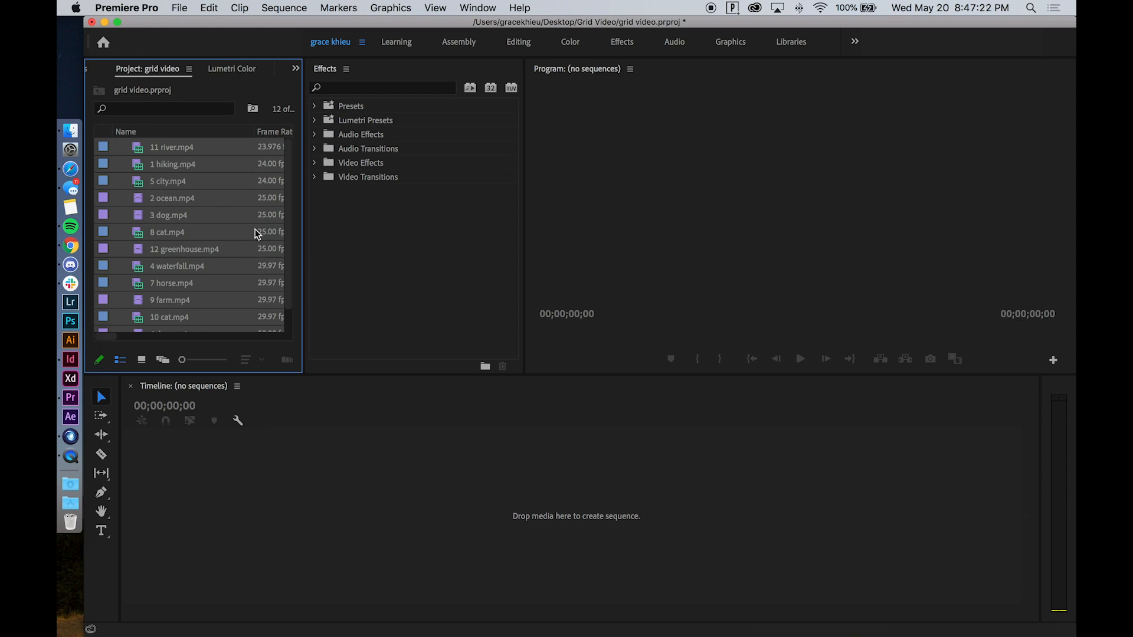
Sort the imported clips in the Project panel by name in ascending order.
scroll(256, 233, "down", 1)
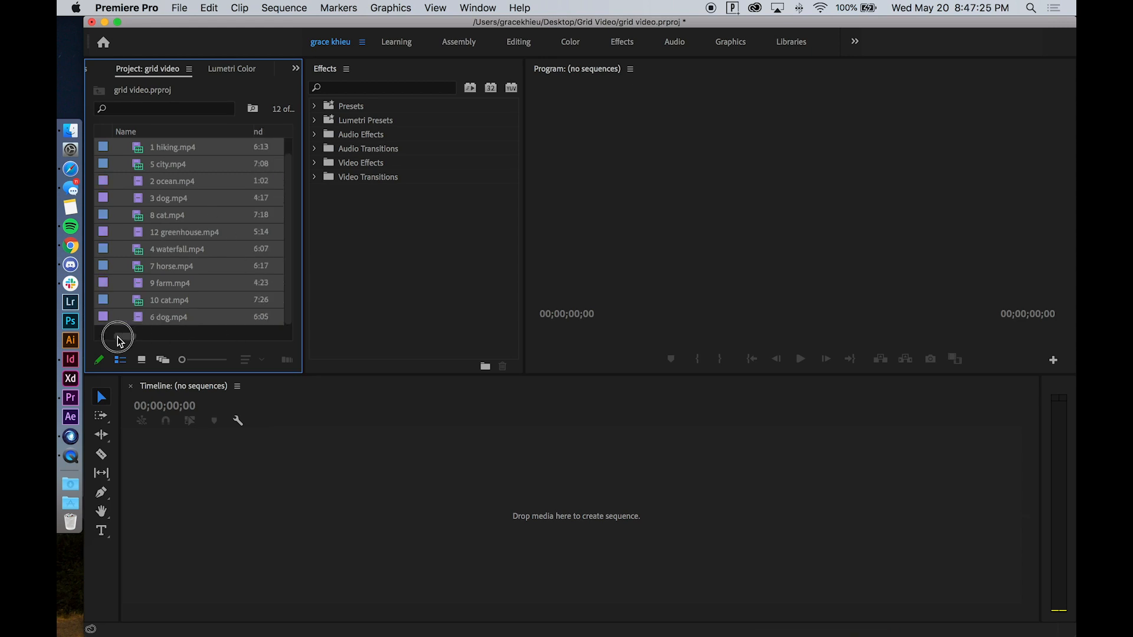
left_click(241, 180)
scroll(206, 144, "up", 1)
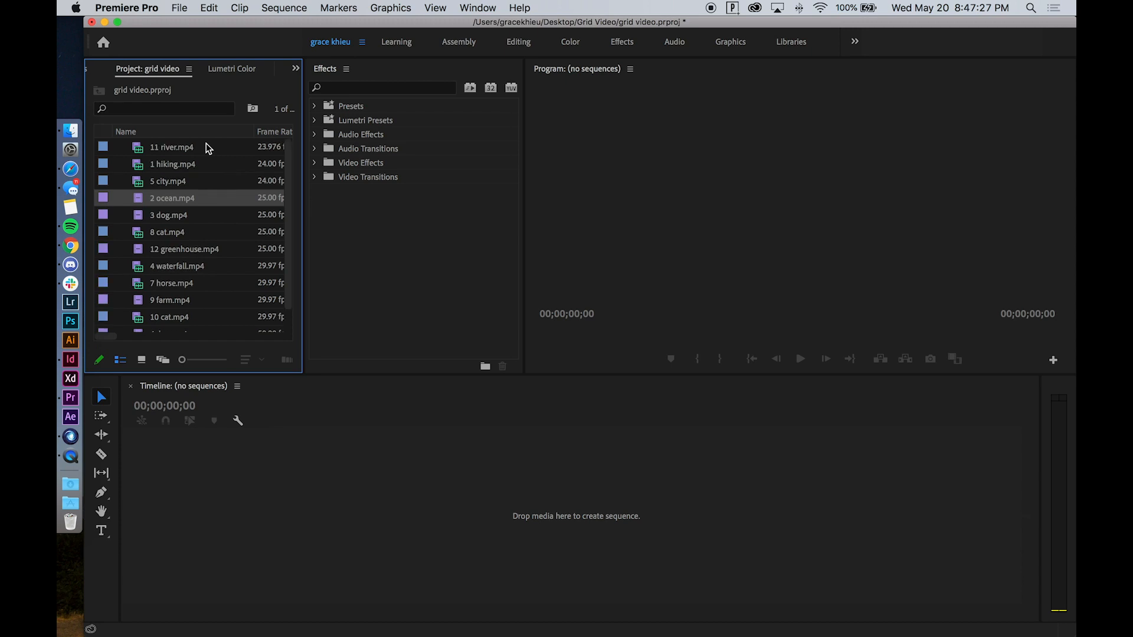
left_click(136, 132)
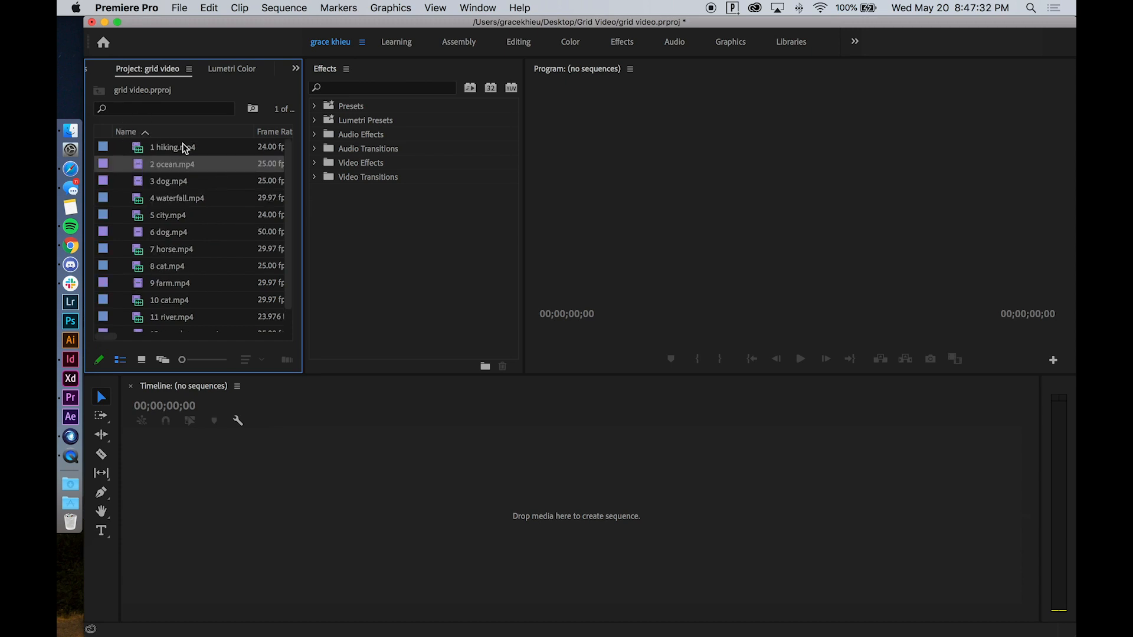
scroll(182, 291, "down", 1)
scroll(182, 290, "up", 1)
Widen the Project panel and examine the clips' frame sizes in the Video Info column.
left_click_drag(112, 341, 131, 336)
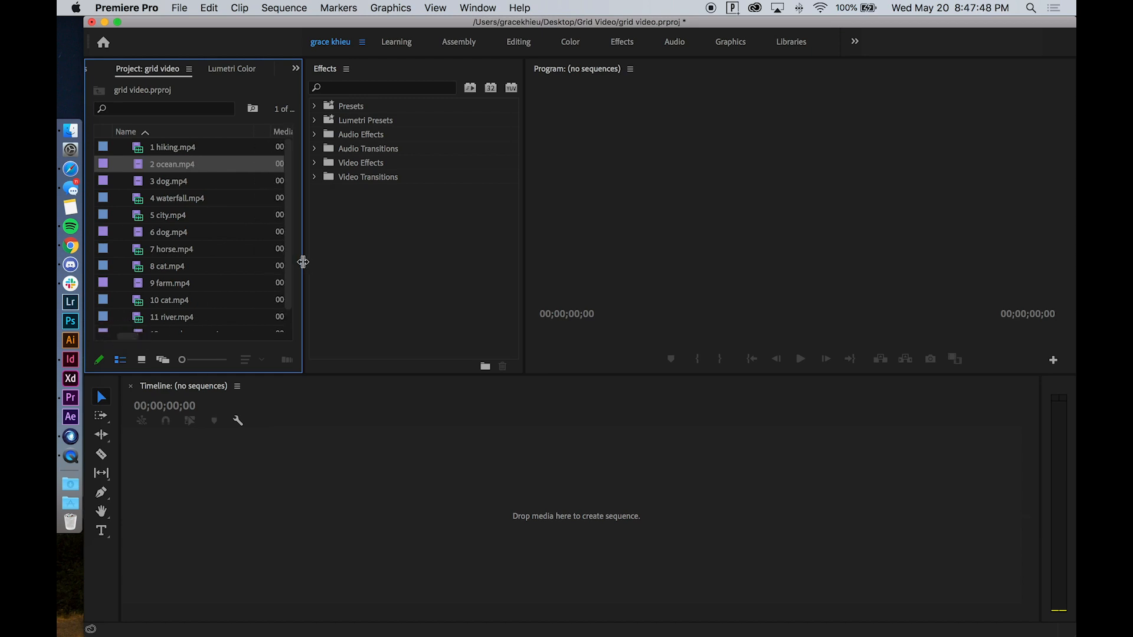
left_click_drag(304, 264, 608, 266)
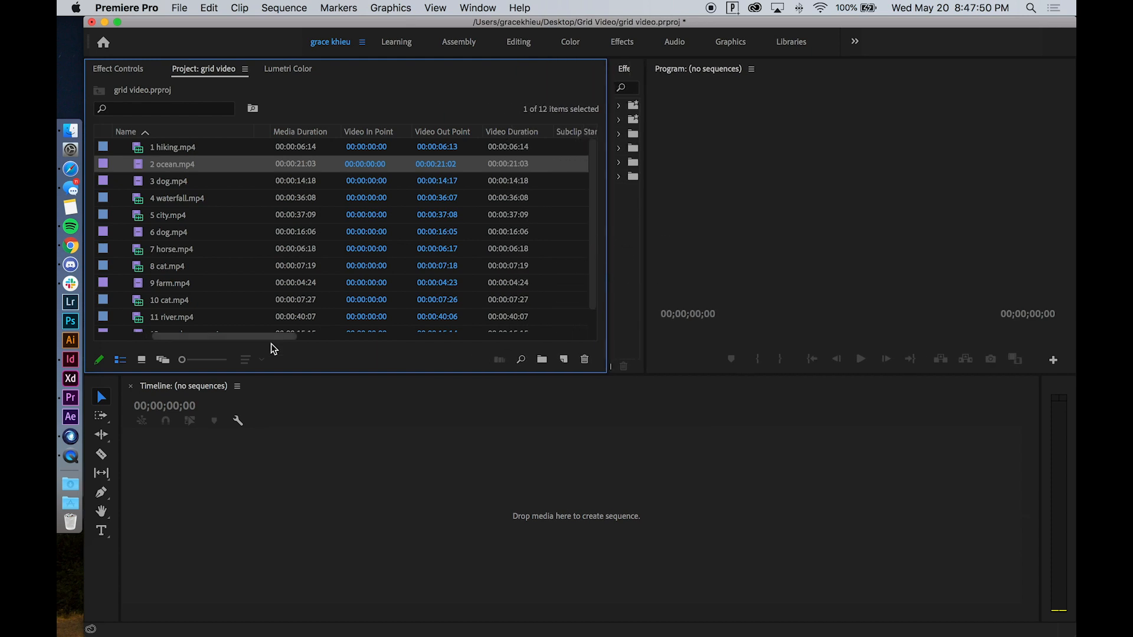
left_click_drag(263, 339, 405, 335)
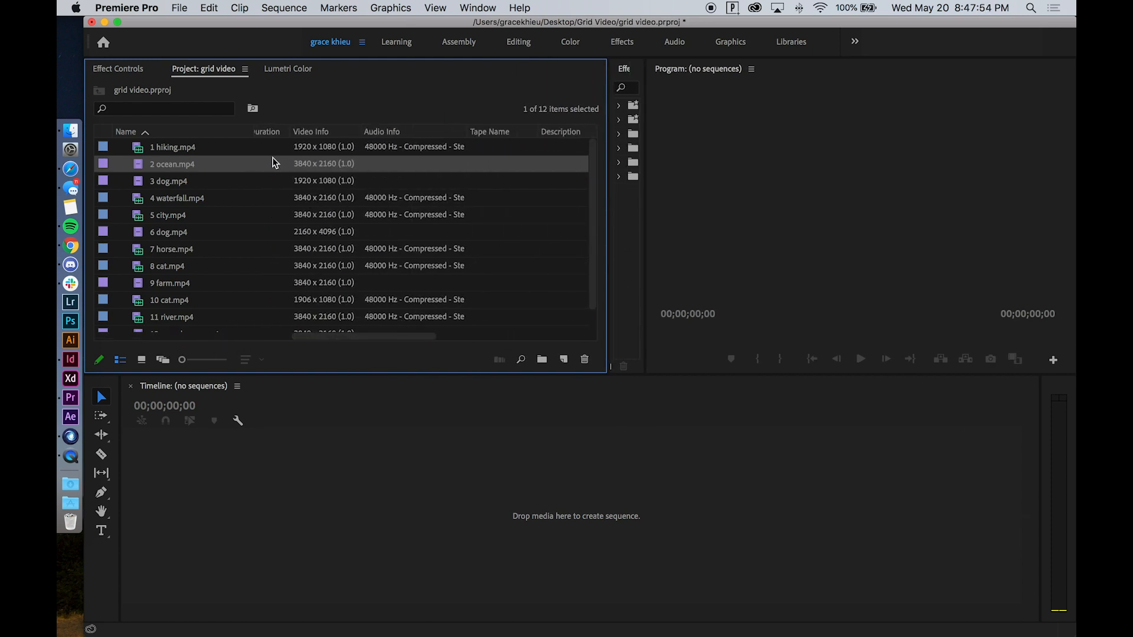
left_click(338, 149)
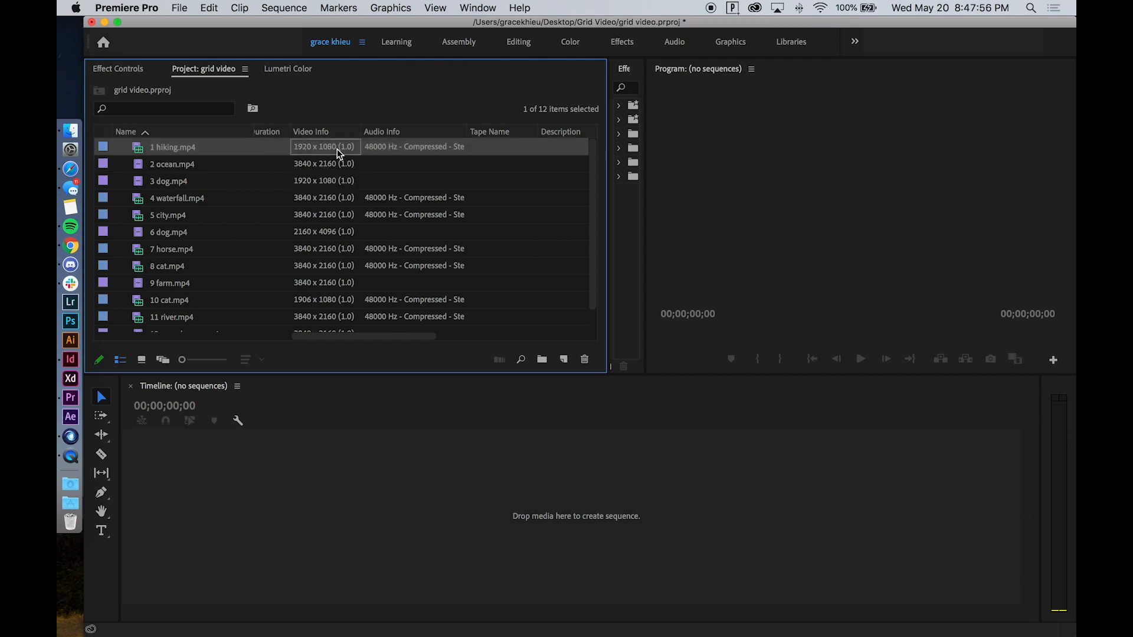
left_click(433, 162)
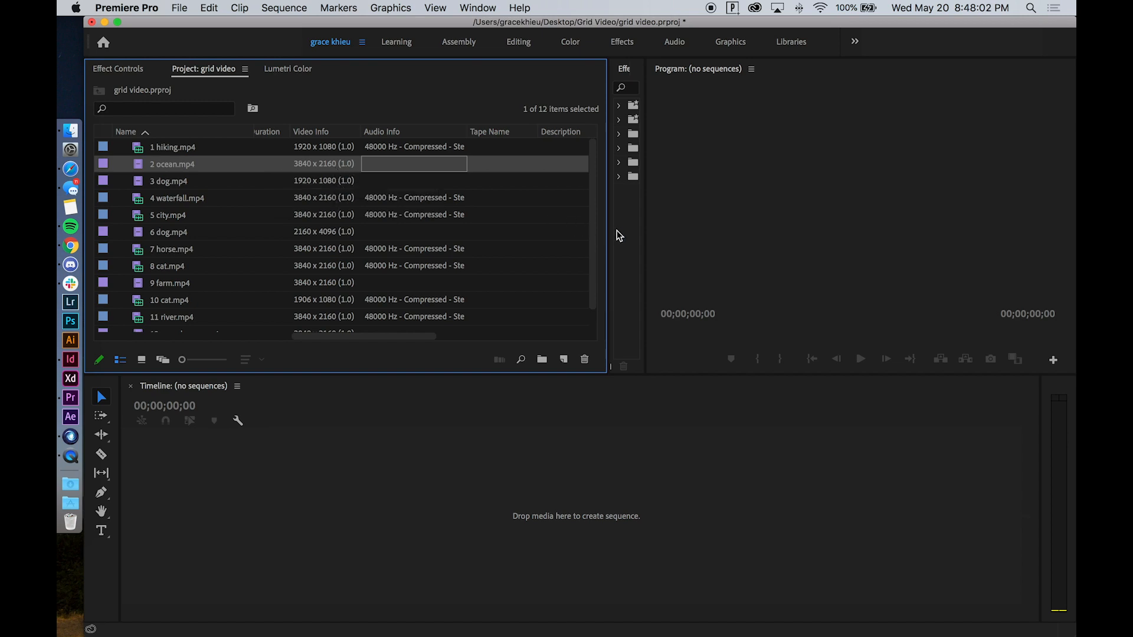
Narrow the Project panel again and enlarge the Program monitor at the expense of the Effects panel.
left_click_drag(609, 234, 347, 231)
left_click(647, 241)
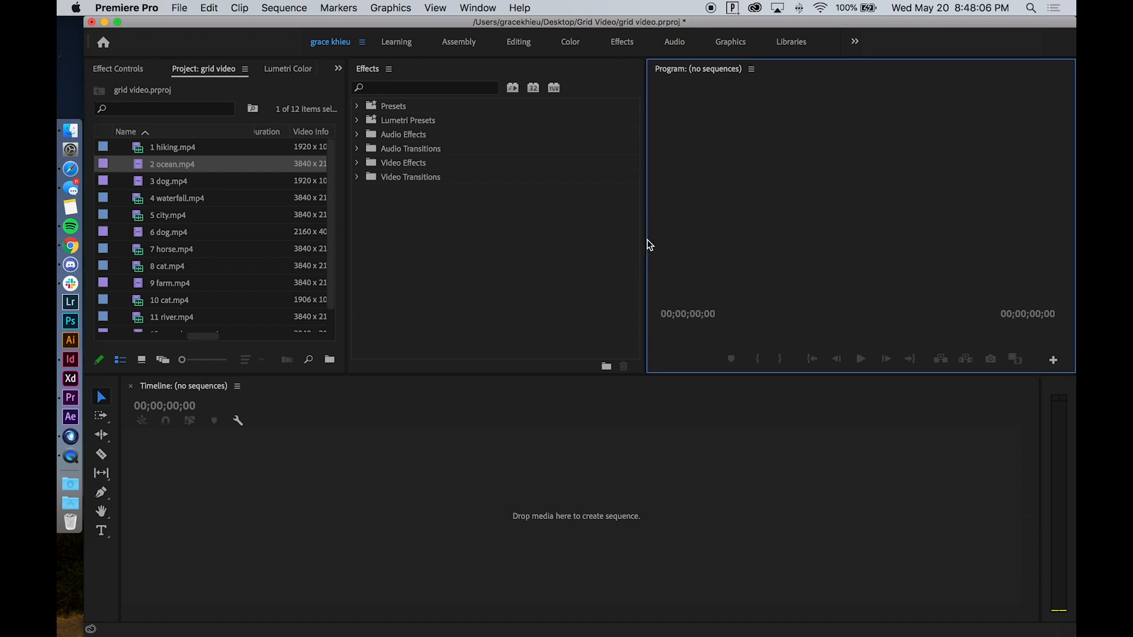
left_click(646, 241)
left_click_drag(646, 242, 515, 242)
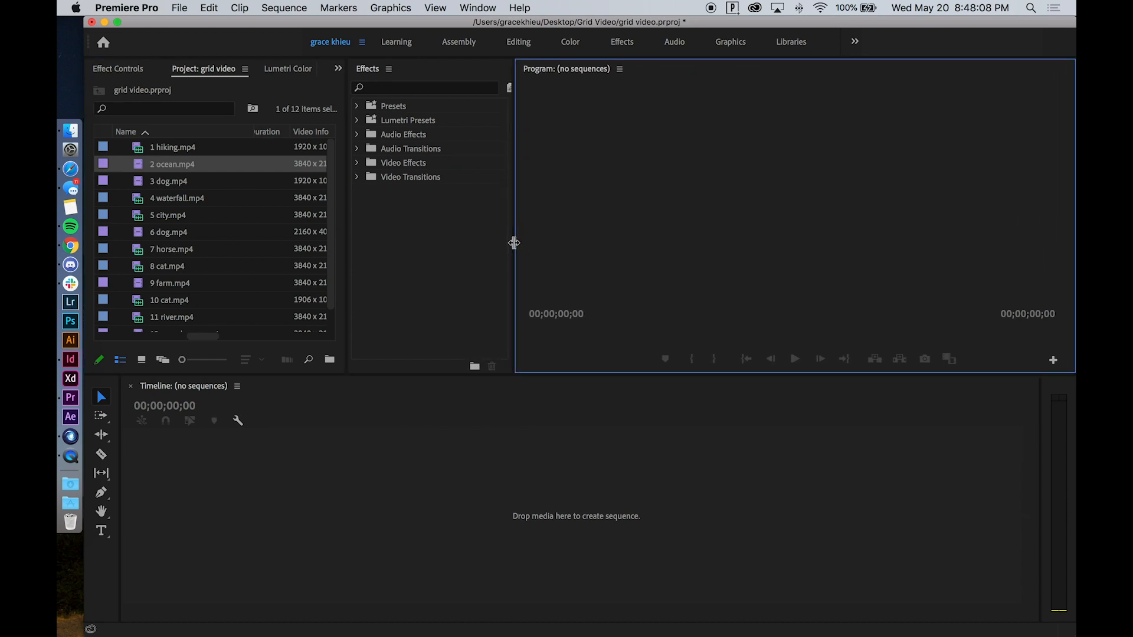
Create a new sequence from 1 hiking.mp4 by placing the clip in the empty timeline.
scroll(227, 207, "right", 2)
left_click(188, 148)
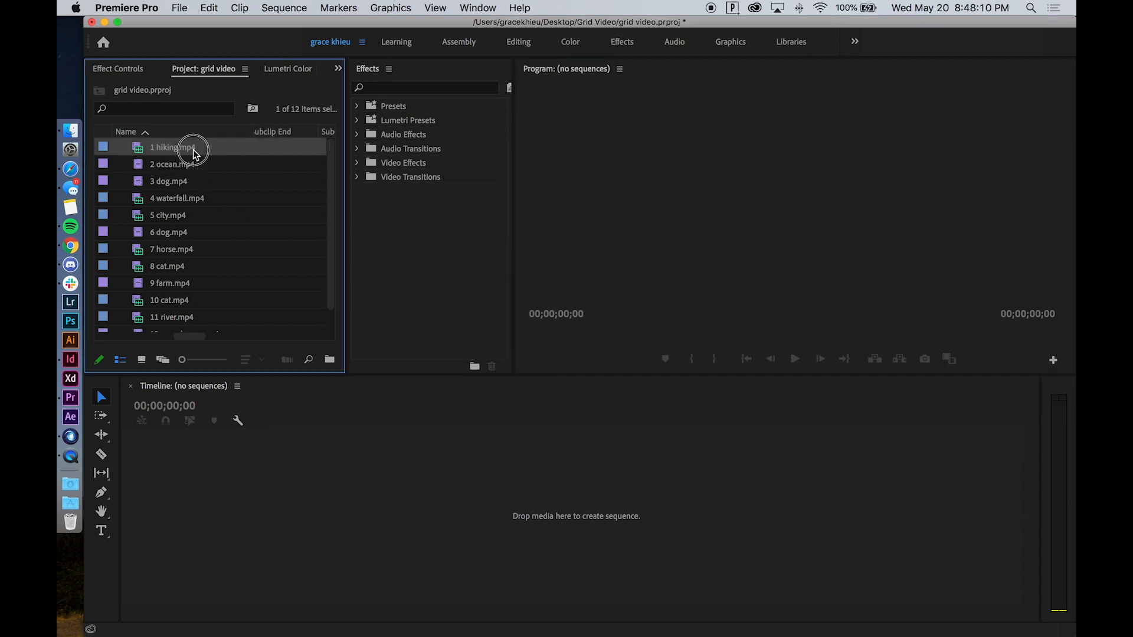
left_click_drag(263, 352, 197, 498)
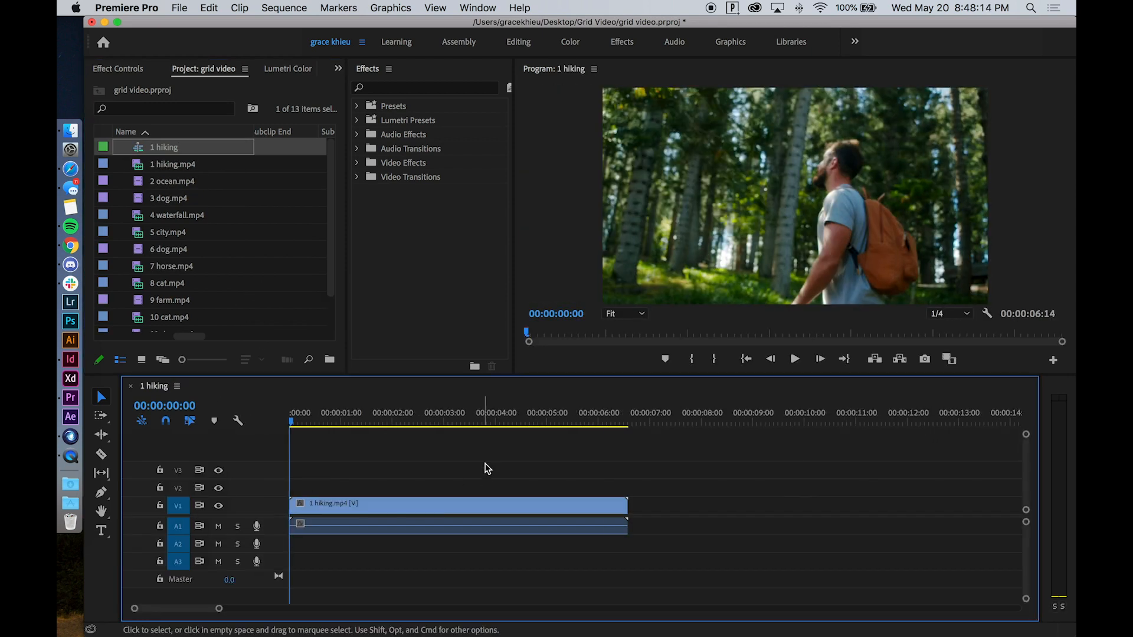
left_click(734, 214)
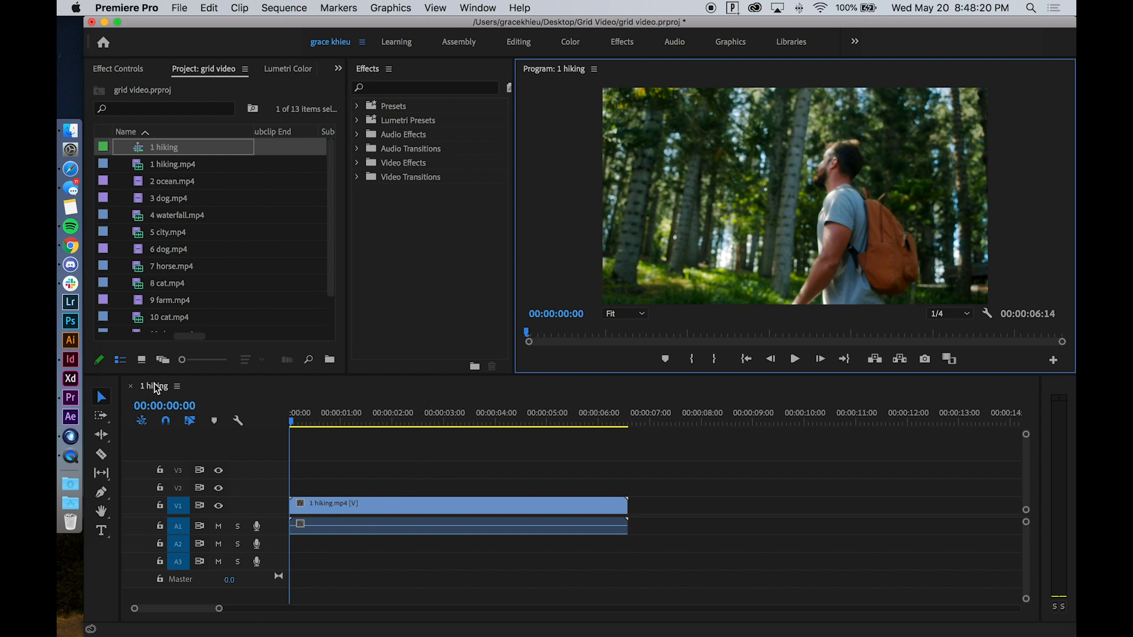
Rename the 1 hiking sequence in the Project panel as "grid video".
right_click(182, 151)
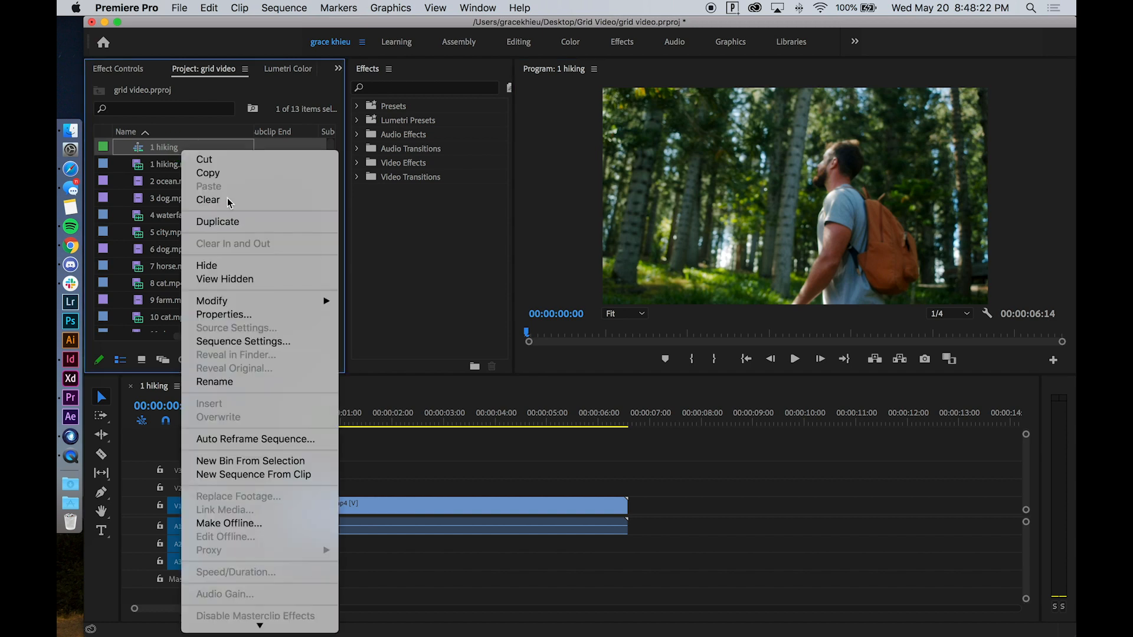
left_click(253, 383)
type("g")
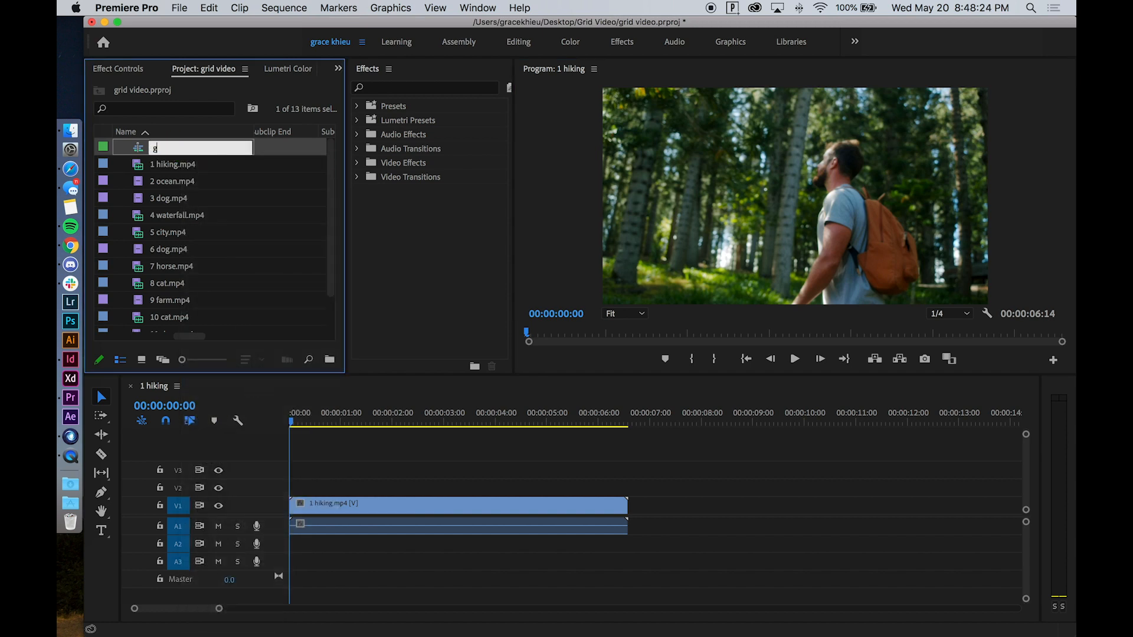
type("rid video")
key("Tab")
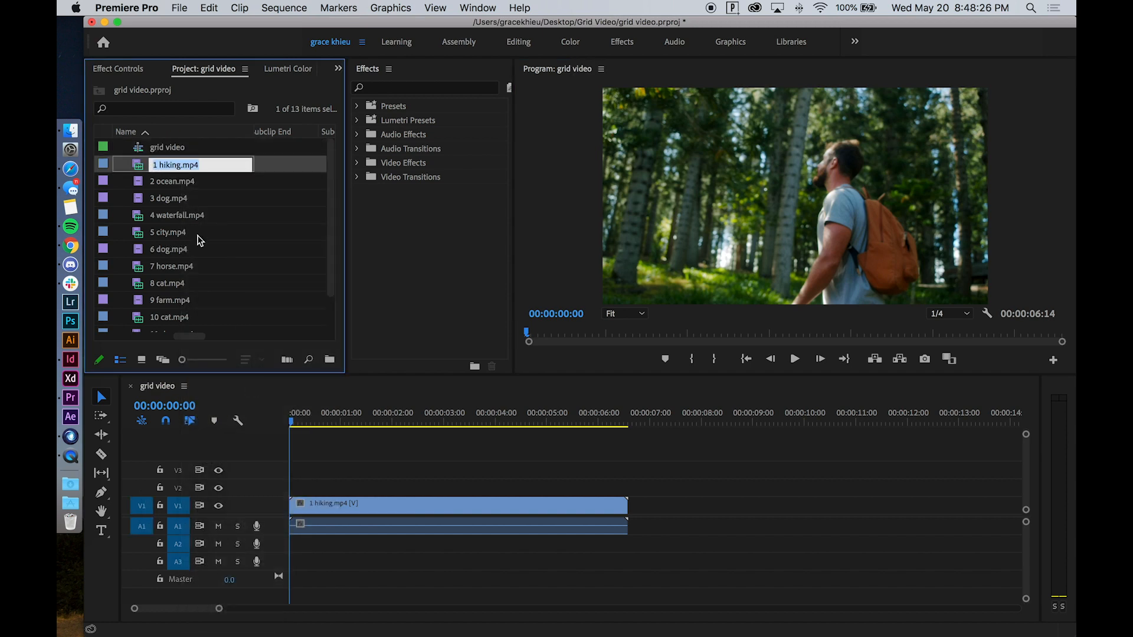
Place 2 ocean.mp4 on track V2 at the start of the sequence, above the hiking clip, and preview the frame at 00:00:01:08.
left_click(176, 180)
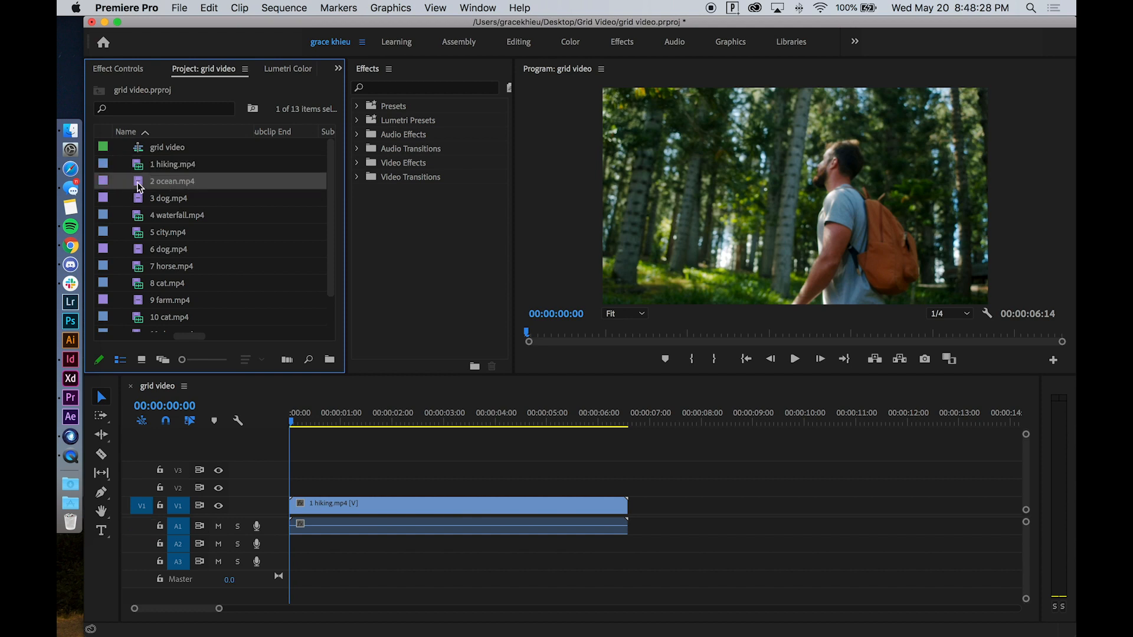
left_click_drag(133, 185, 289, 486)
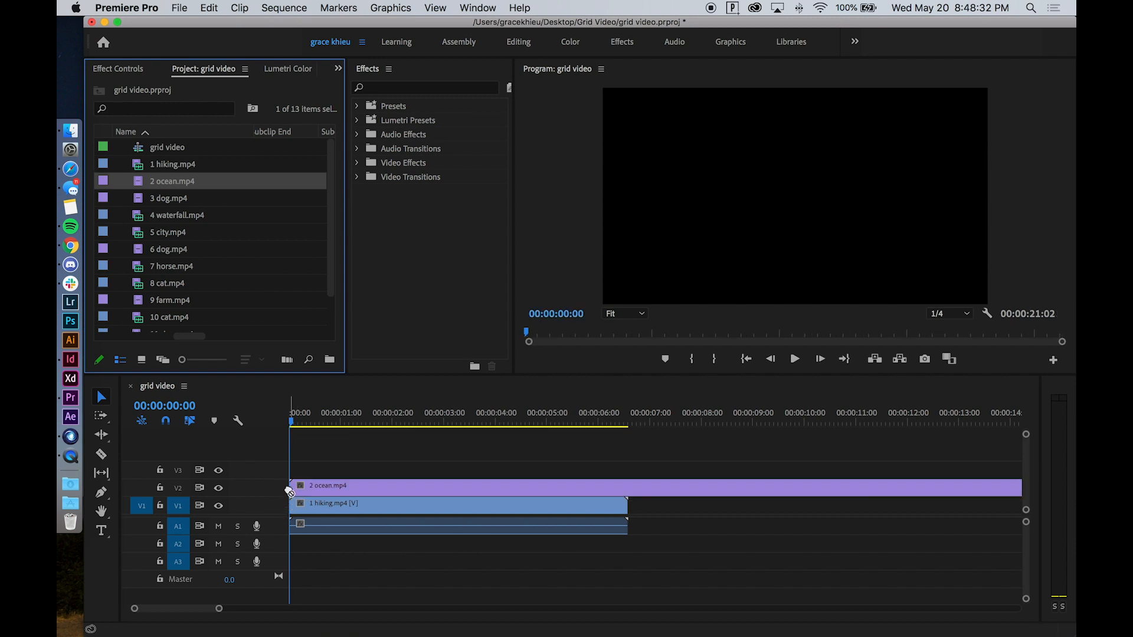
left_click_drag(315, 415, 357, 414)
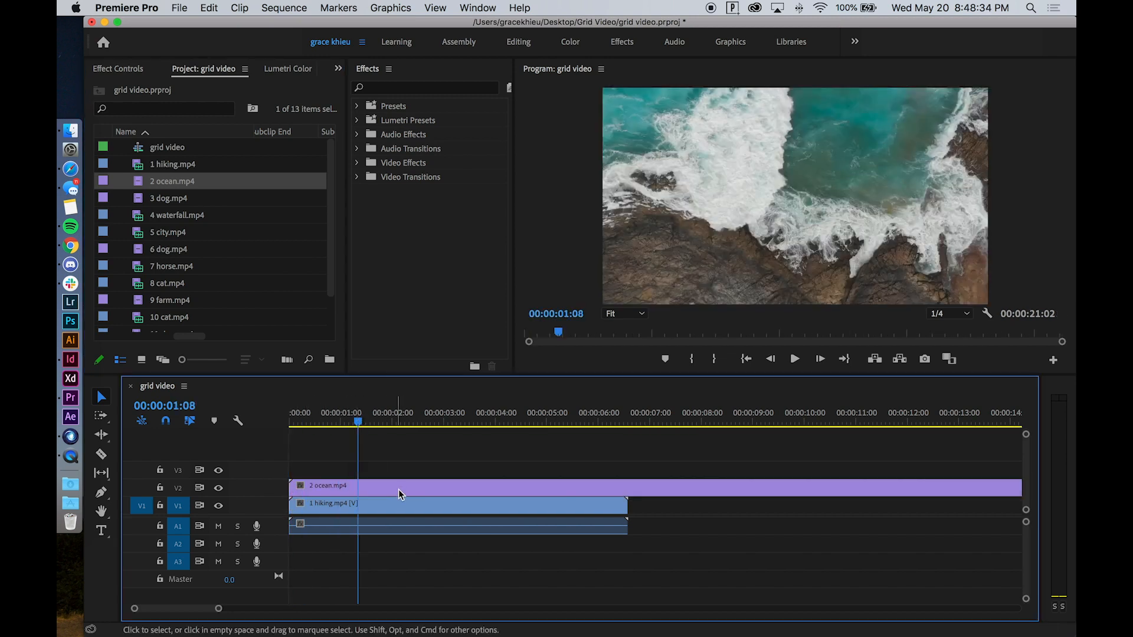
left_click(401, 491)
left_click(644, 243)
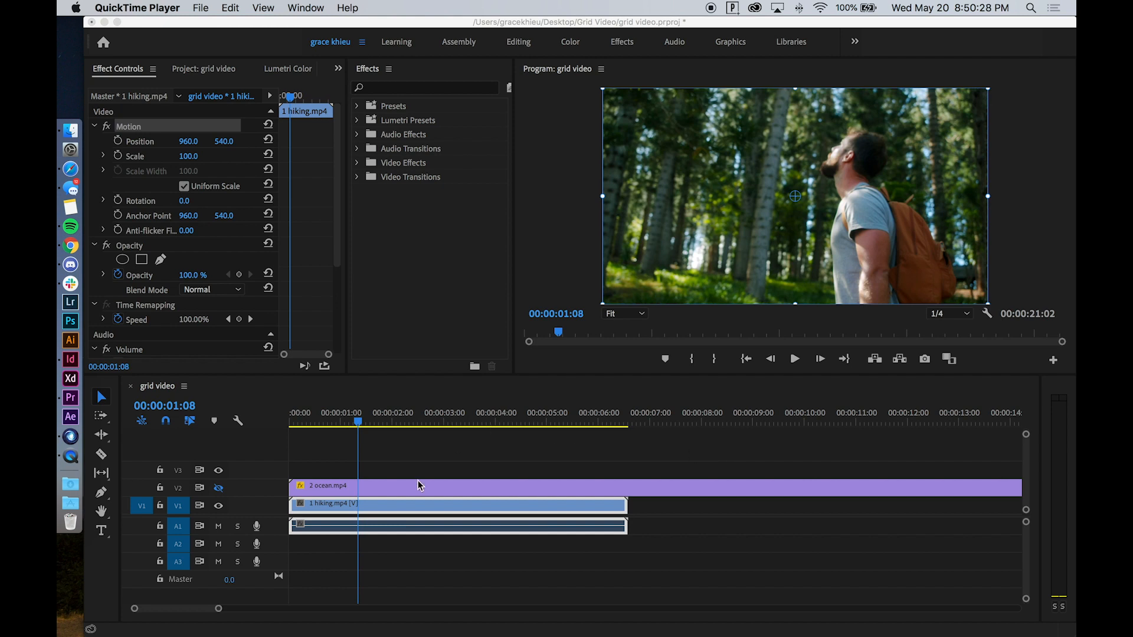
left_click(412, 466)
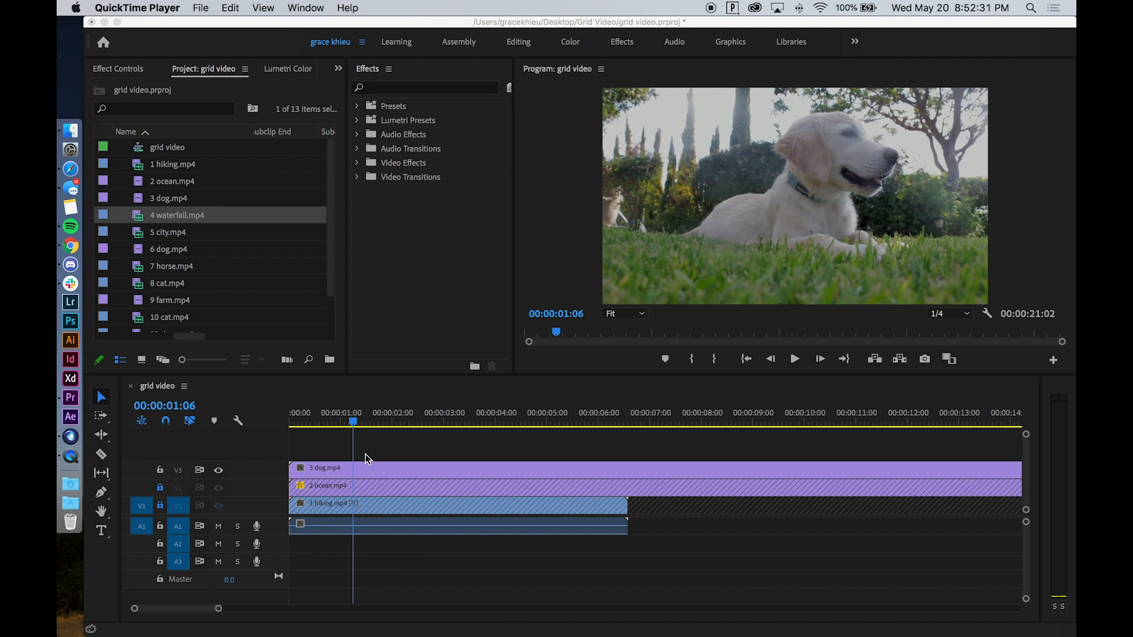
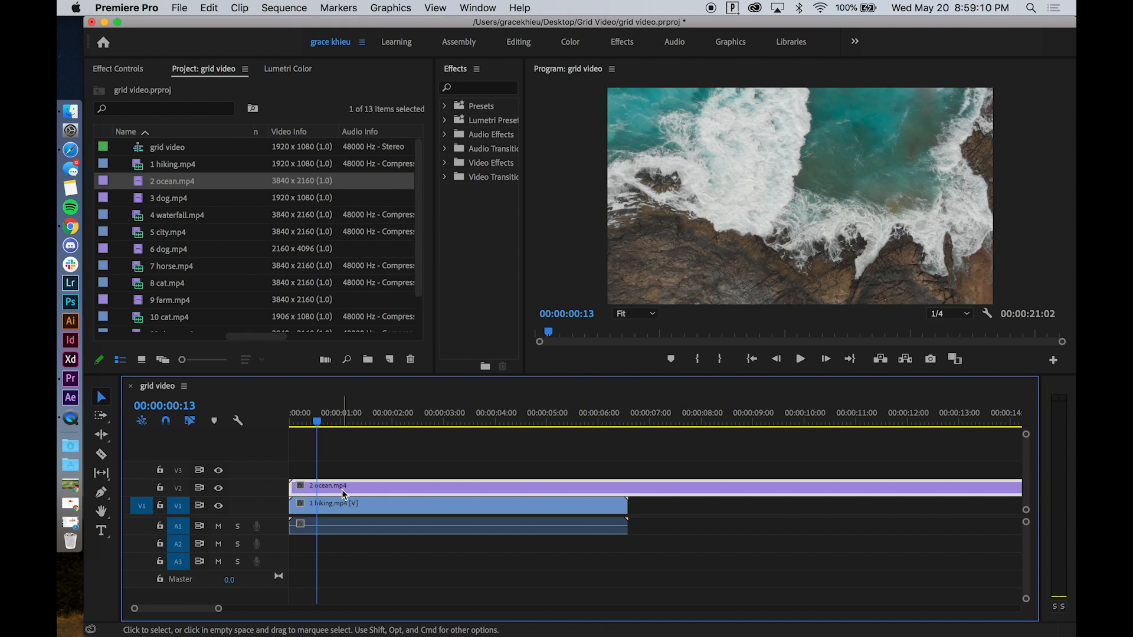
In the Motion effect of the 2 ocean.mp4 clip on V2, set Scale to 50.
left_click(130, 69)
left_click(230, 155)
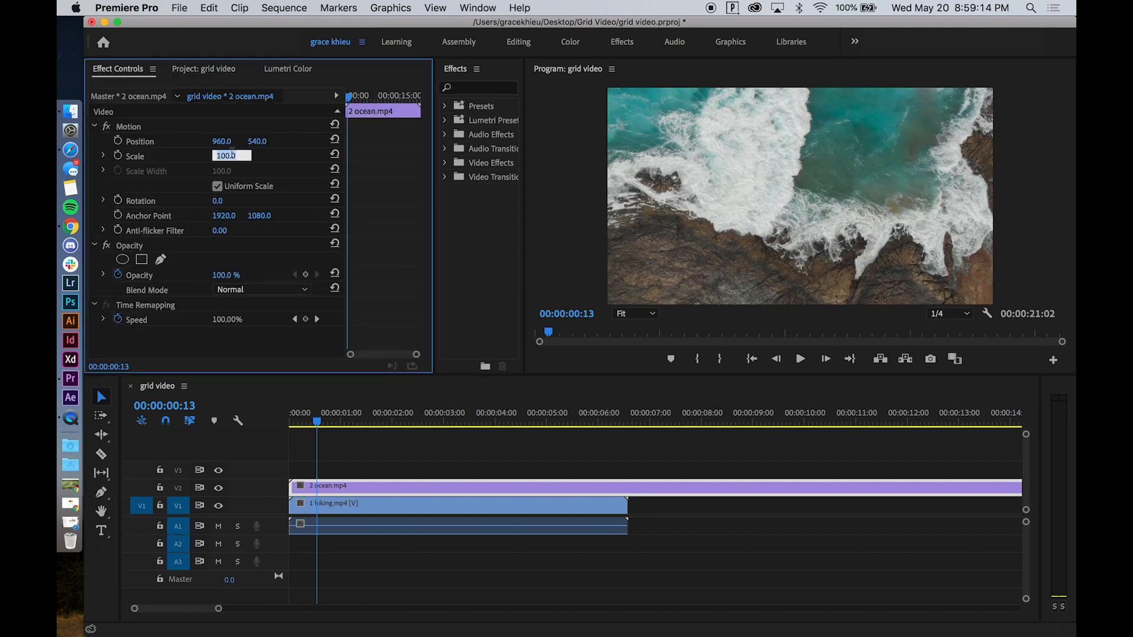
type("50")
key("Return")
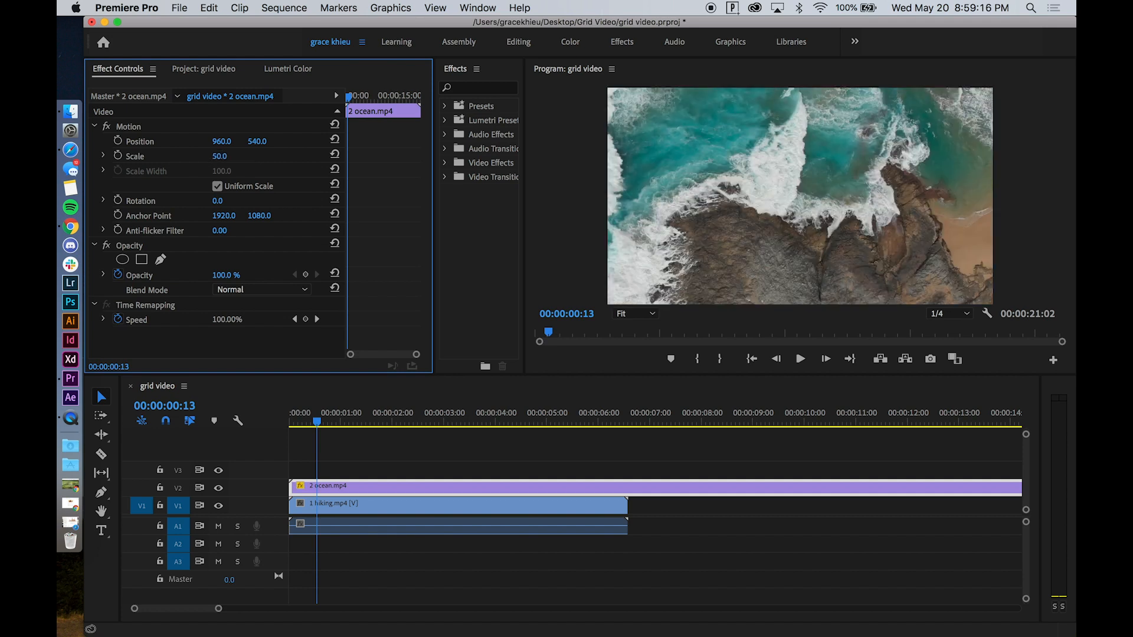
left_click(721, 282)
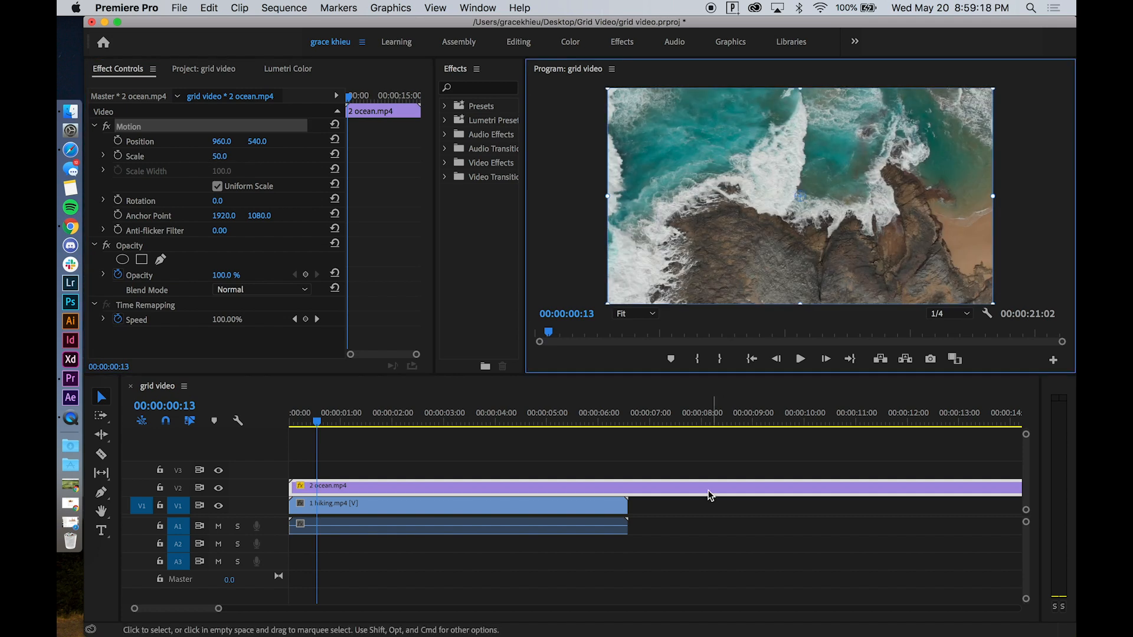
left_click(654, 514)
Nest the 2 ocean.mp4 clip on V2 into a sequence named "2 ocean".
left_click(559, 486)
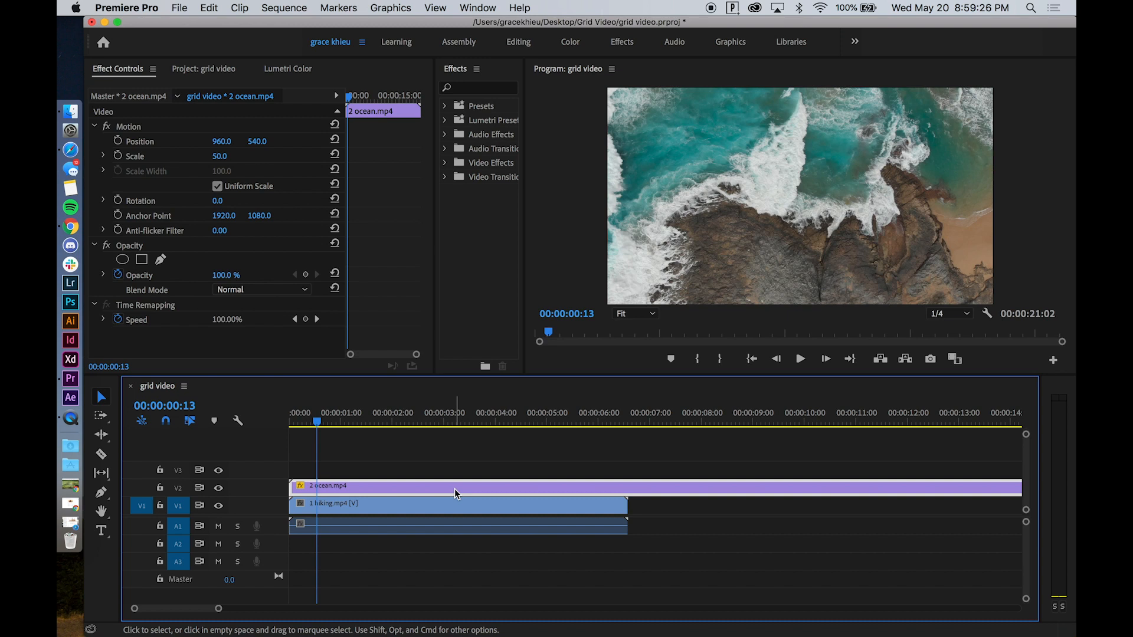
right_click(416, 489)
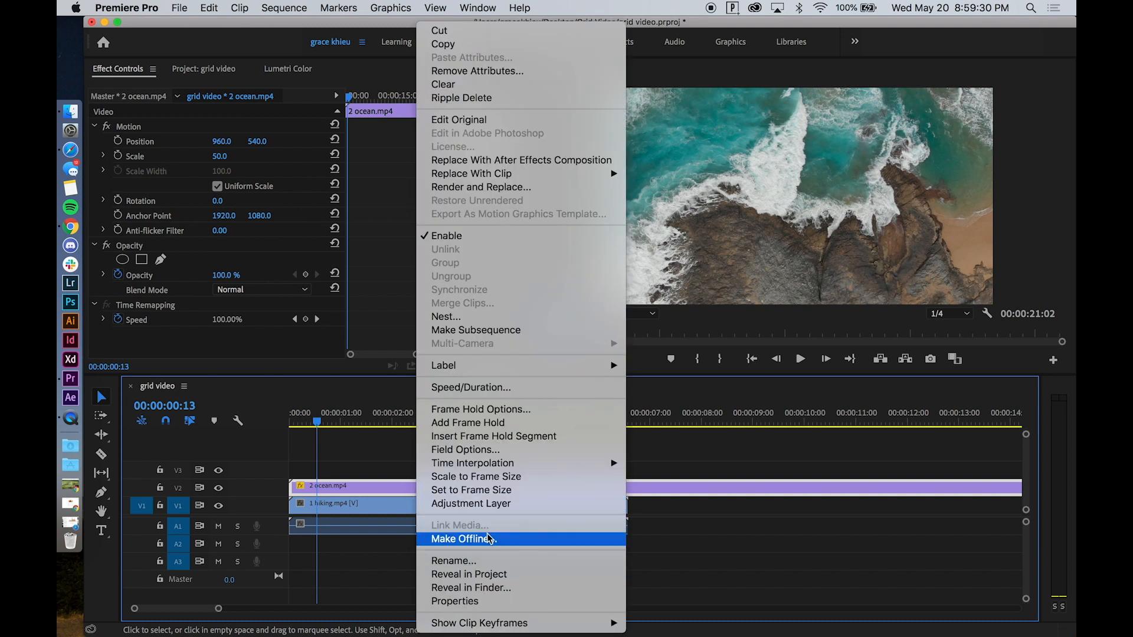
left_click(466, 317)
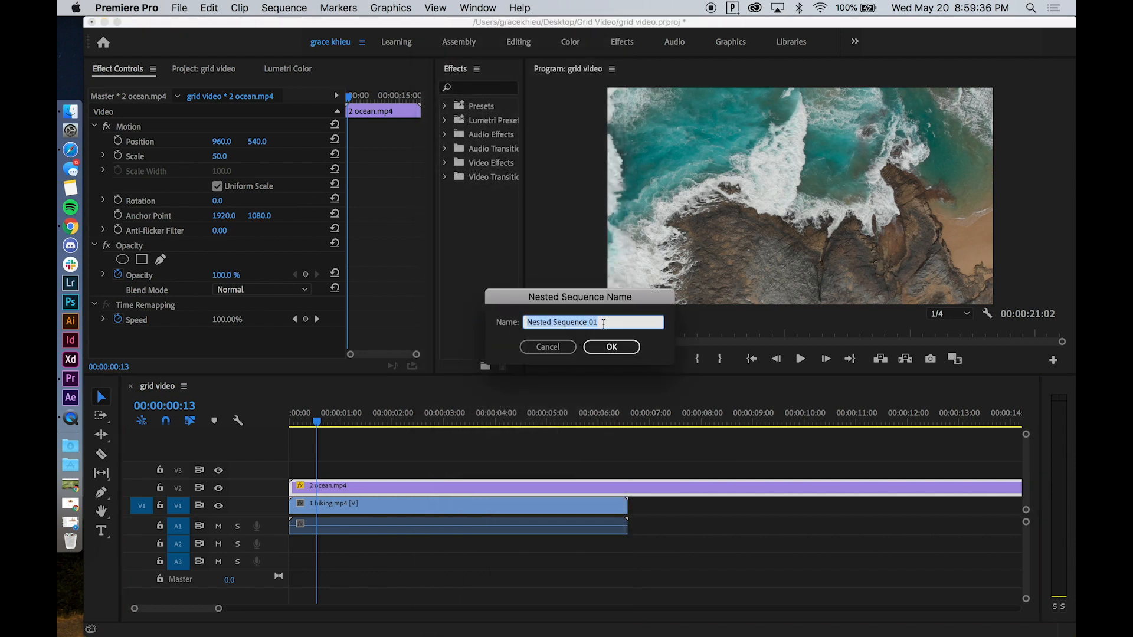
key("BackSpace")
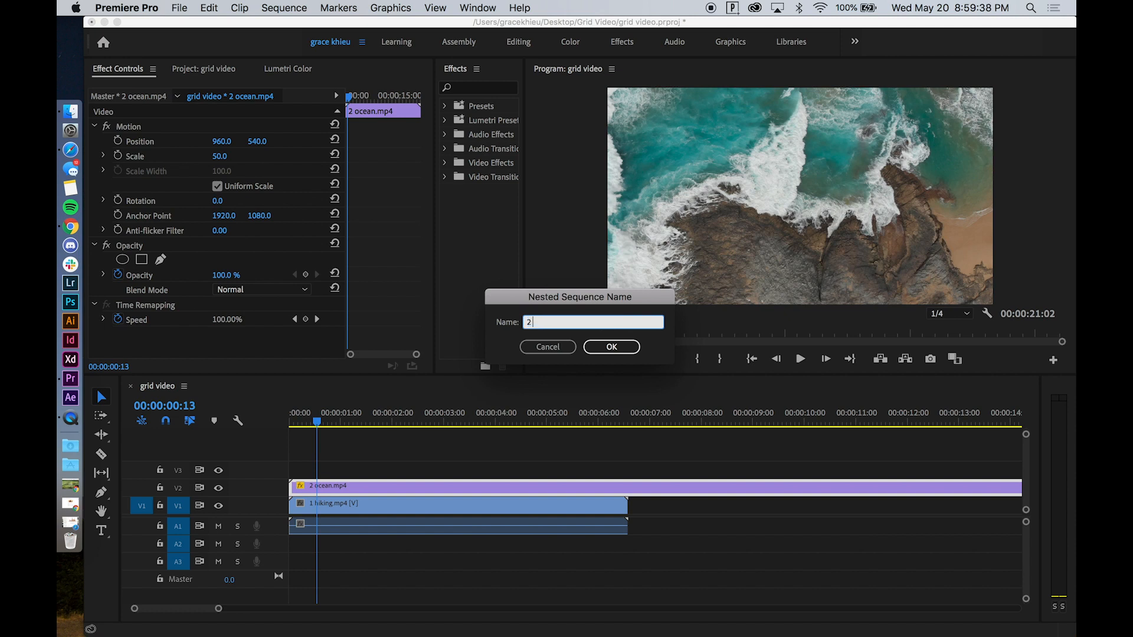
type("2 ocean")
left_click(617, 352)
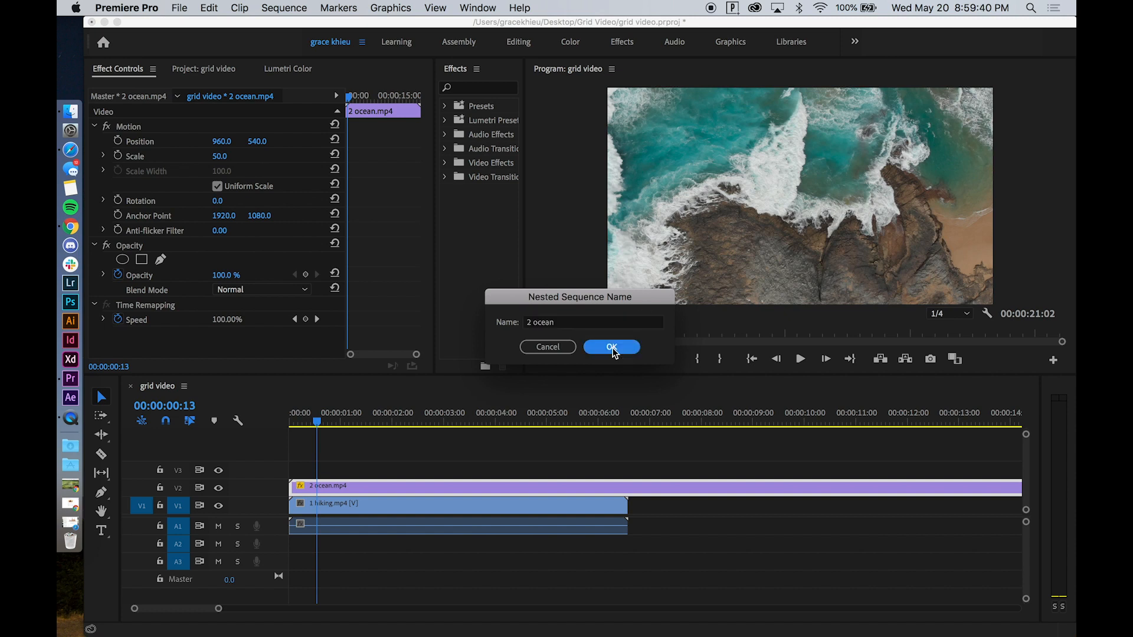
In the Project panel, compare the Video Info of the 2 ocean nested sequence with that of 2 ocean.mp4.
left_click(222, 68)
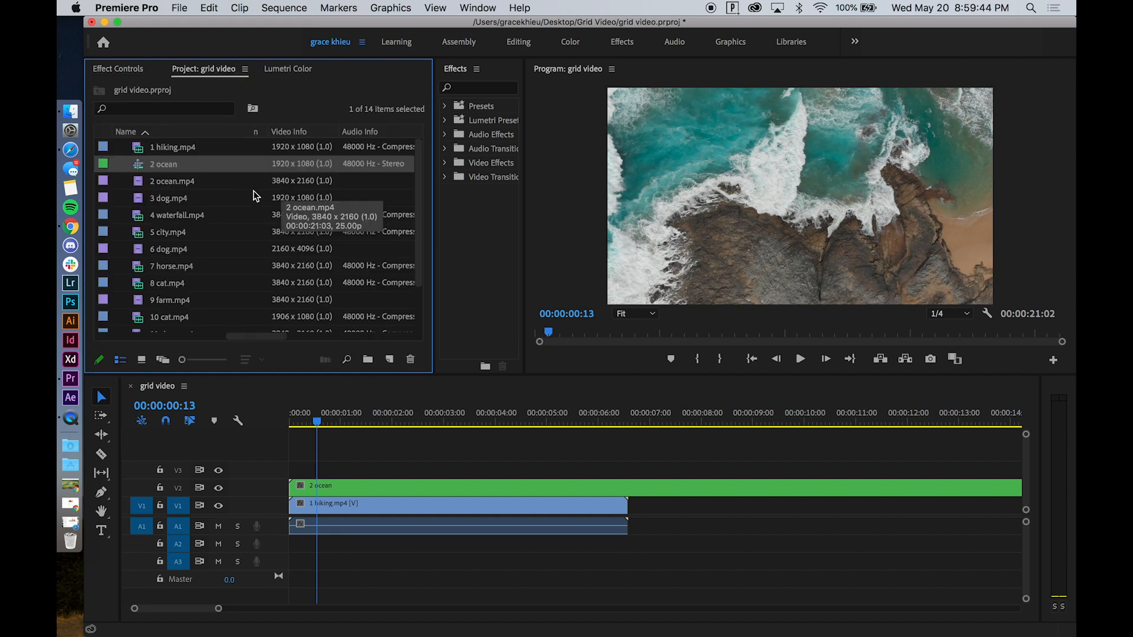
left_click(177, 131)
left_click(179, 131)
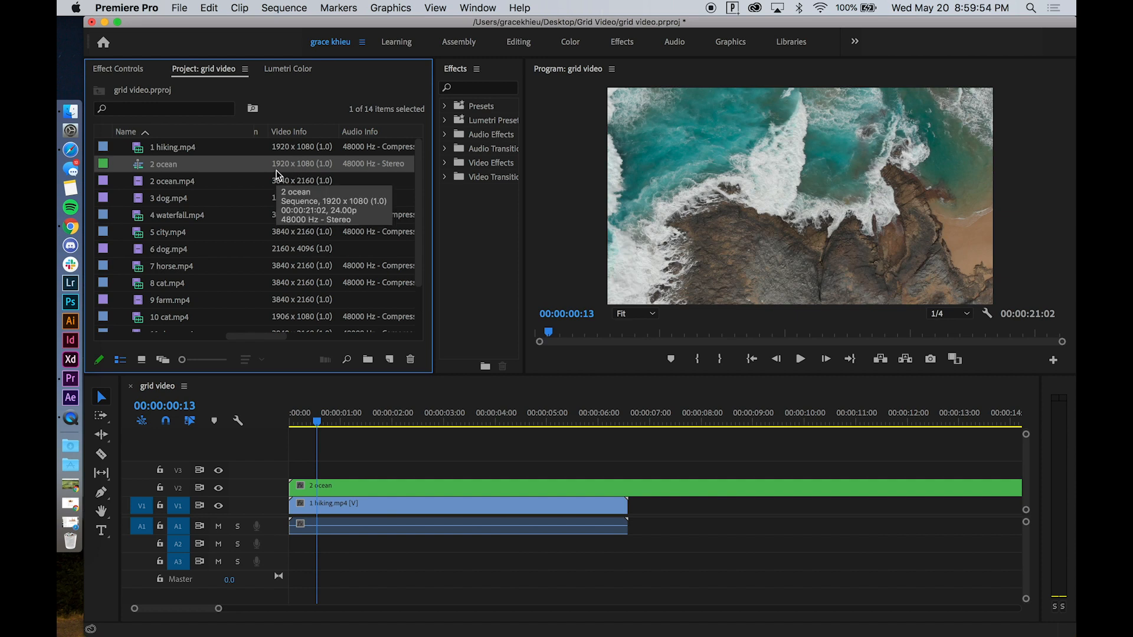
Place 3 dog.mp4 on track V3 and 4 waterfall.mp4 on track V4, both at the start of the sequence.
left_click(210, 198)
left_click_drag(175, 202, 293, 474)
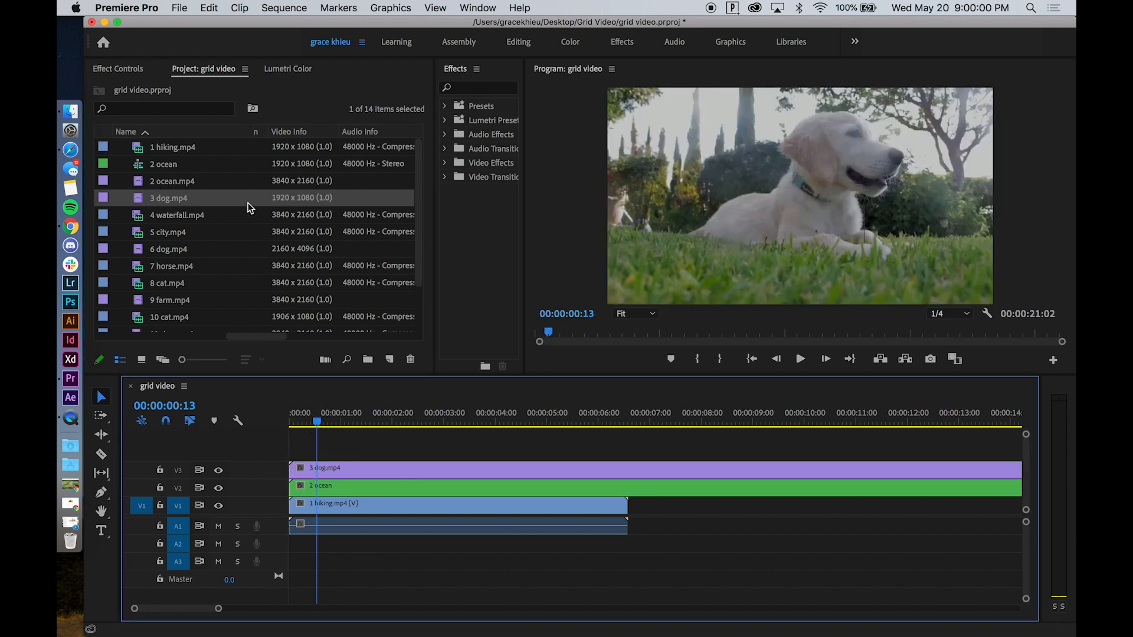
left_click(195, 221)
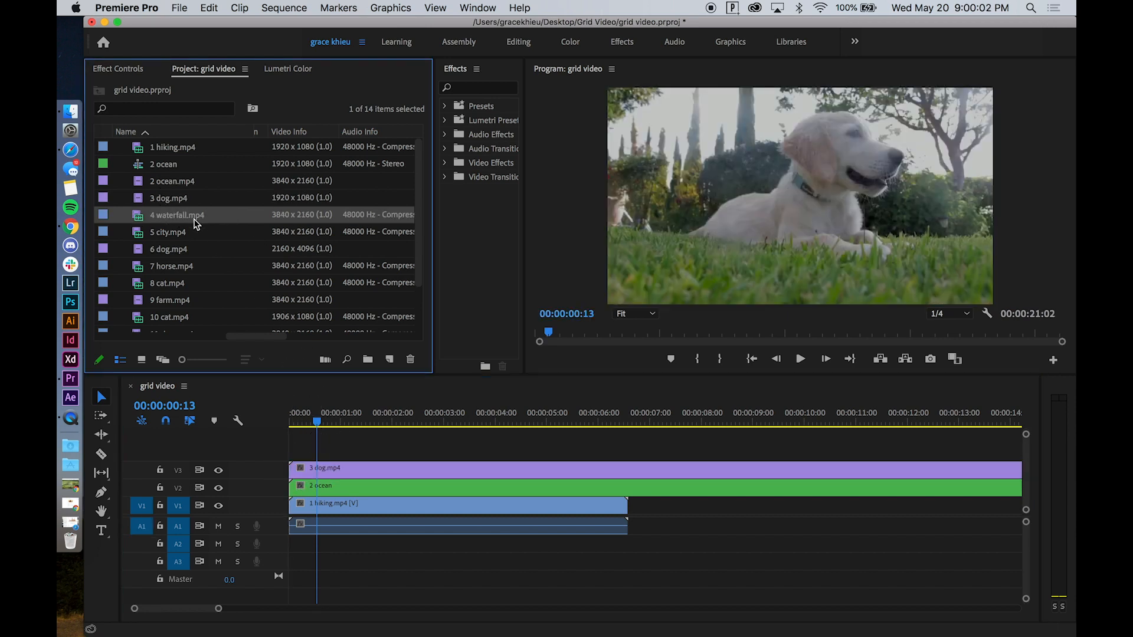
left_click_drag(181, 223, 293, 457)
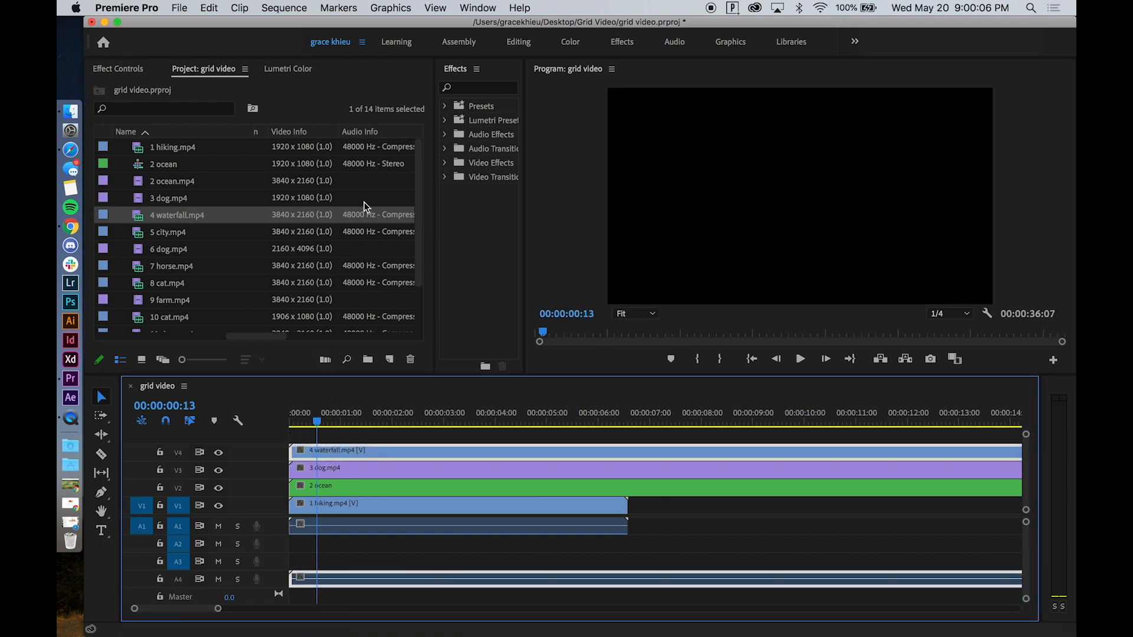
In the Motion effect of the 4 waterfall.mp4 clip on V4, set Scale to 50.
left_click(132, 71)
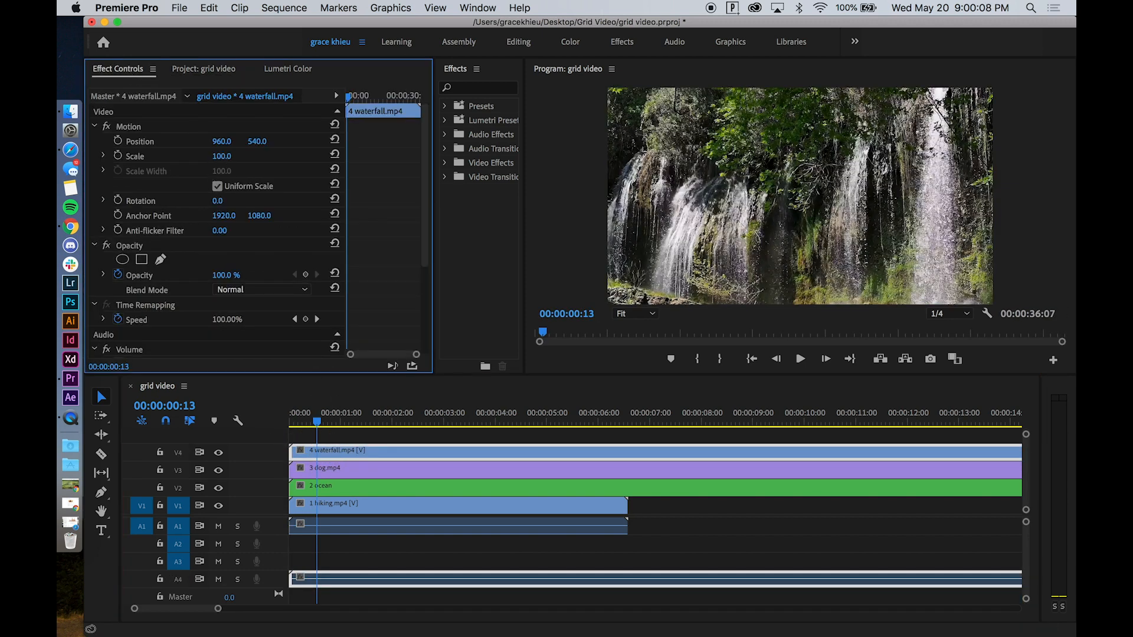
left_click(226, 157)
type("50")
key("Return")
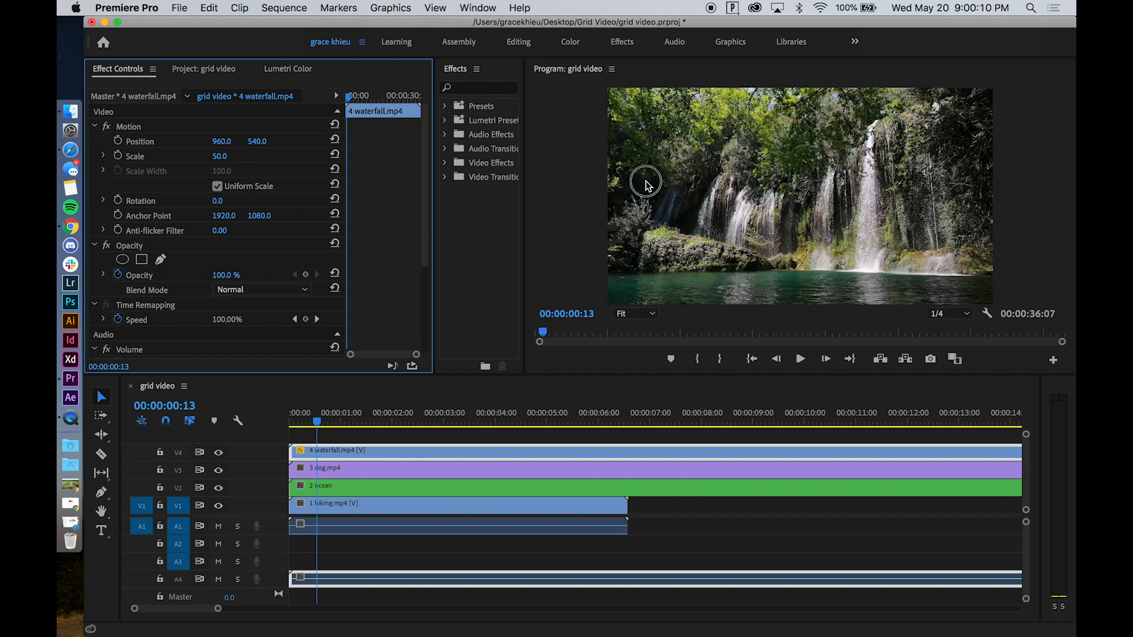
left_click(663, 527)
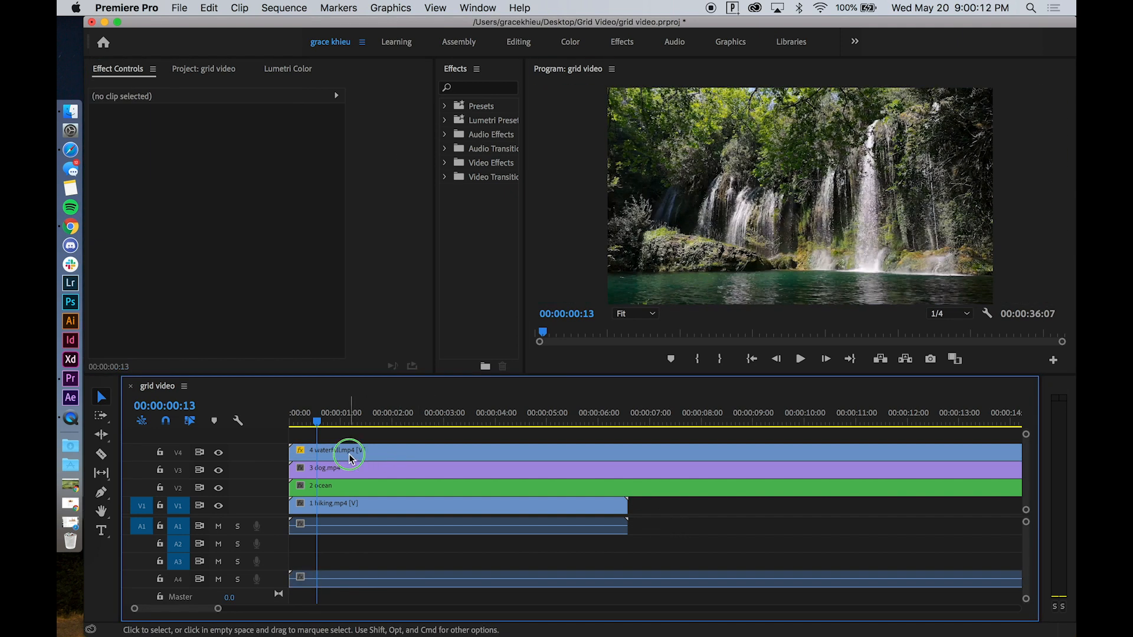
Nest the 4 waterfall.mp4 clip on V4 into a sequence named "4 waterfall".
right_click(351, 458)
scroll(430, 544, "down", 3)
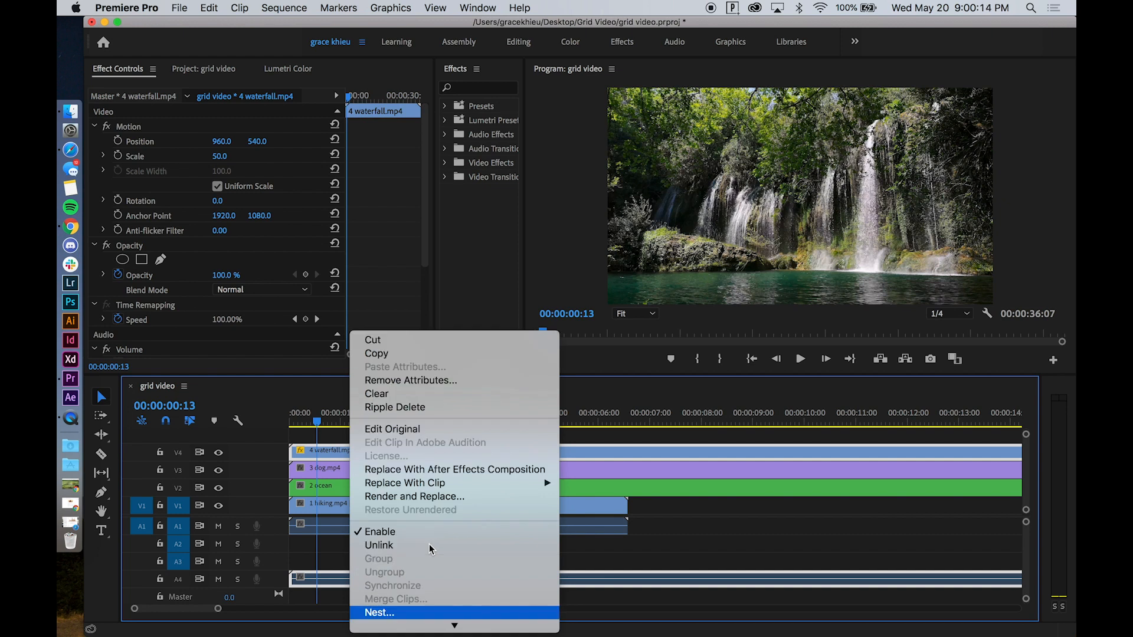
left_click(388, 613)
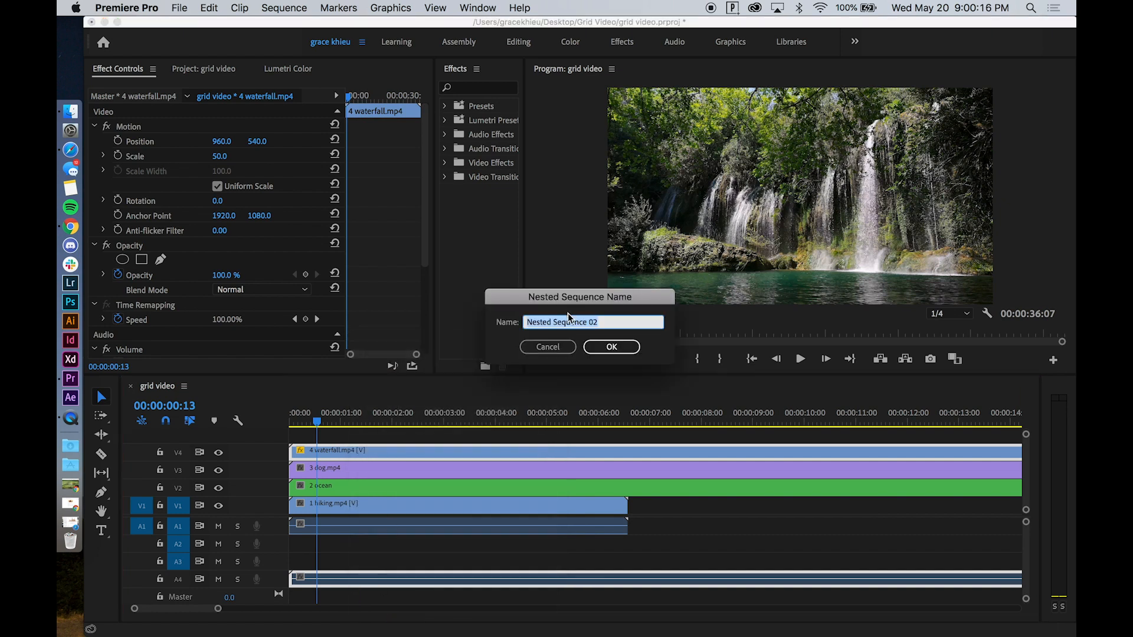
type("4 waterfall")
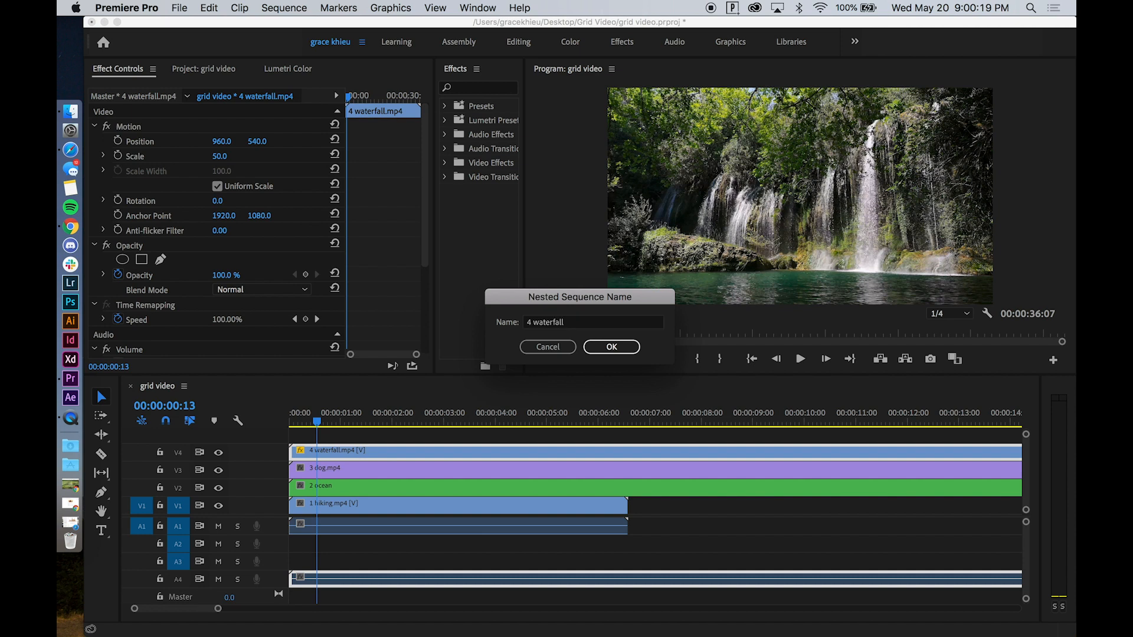
key("Return")
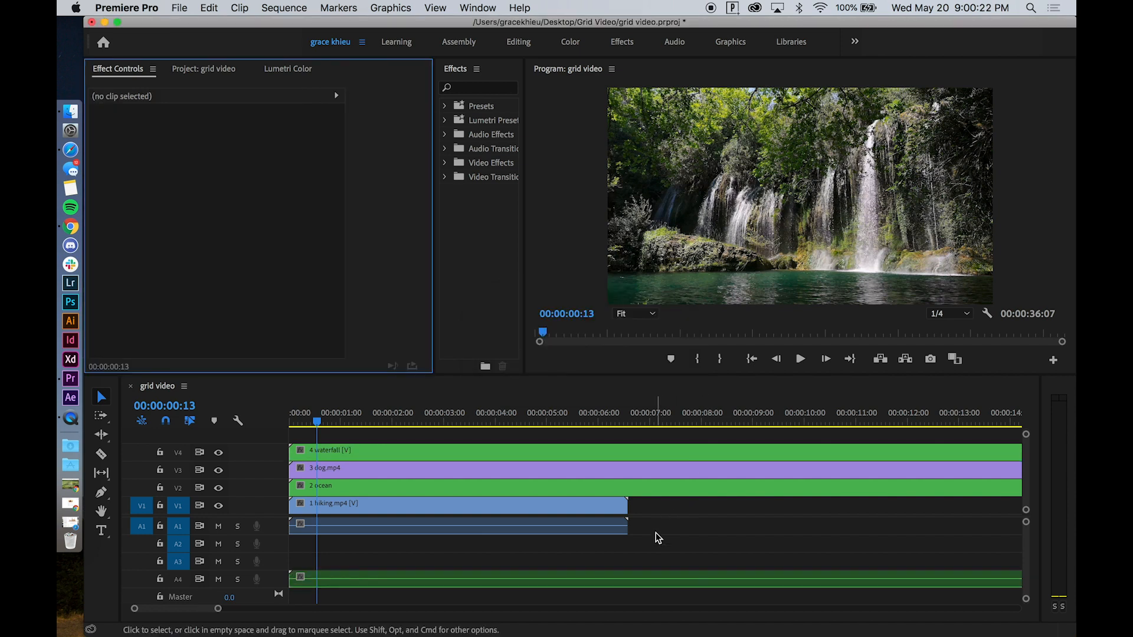
Place 5 city.mp4 on track V5 at the start of the sequence, above the waterfall nest.
left_click(210, 70)
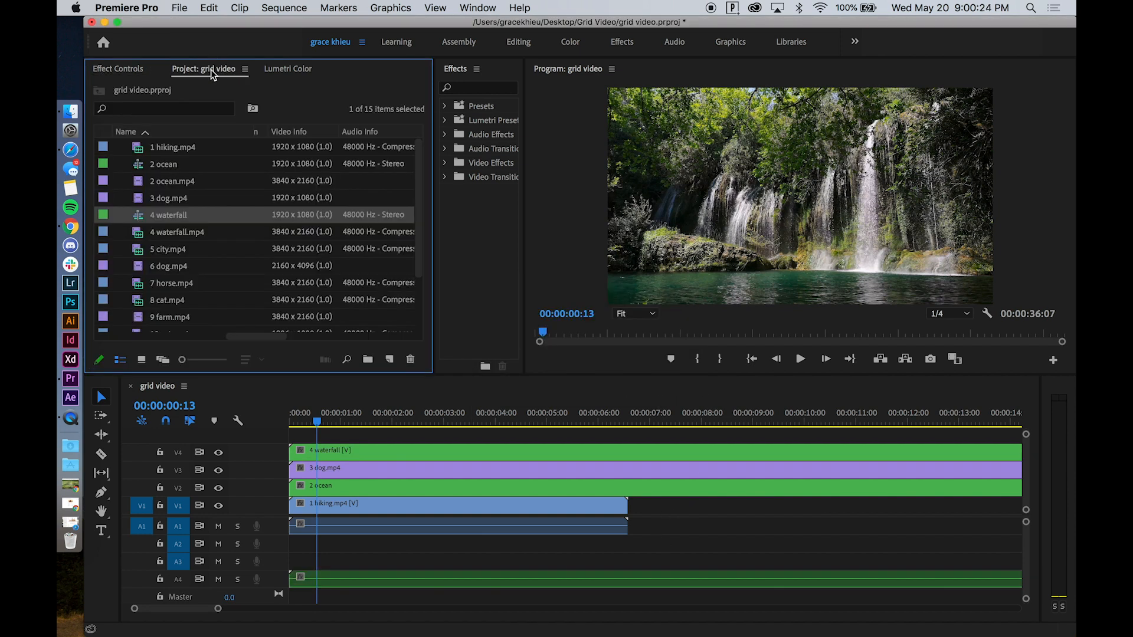
left_click(192, 249)
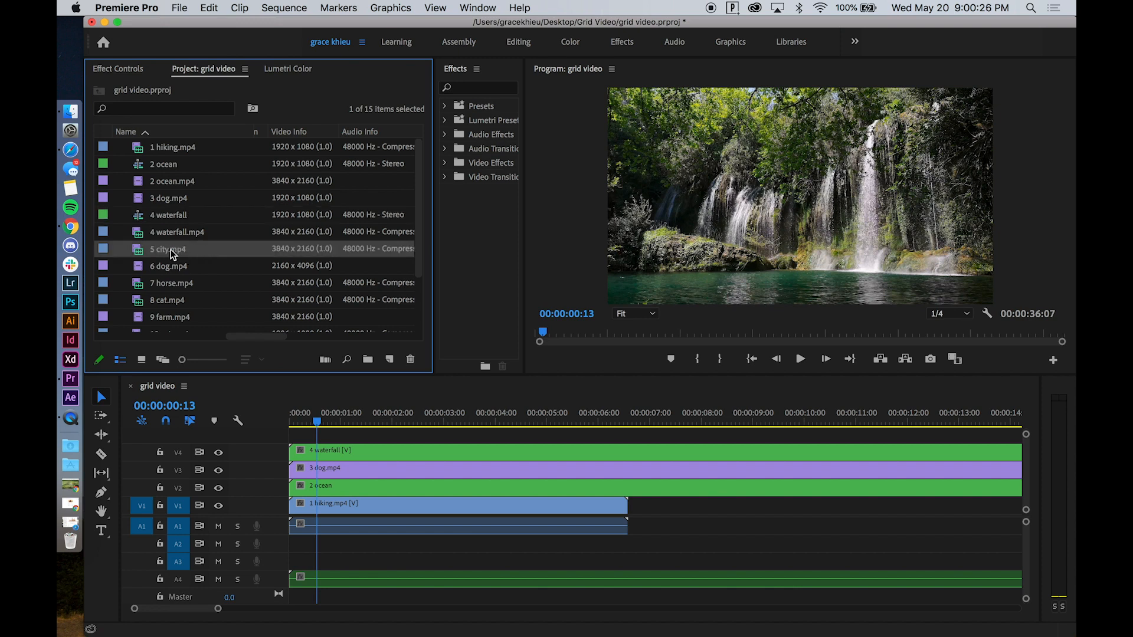
left_click_drag(173, 254, 290, 439)
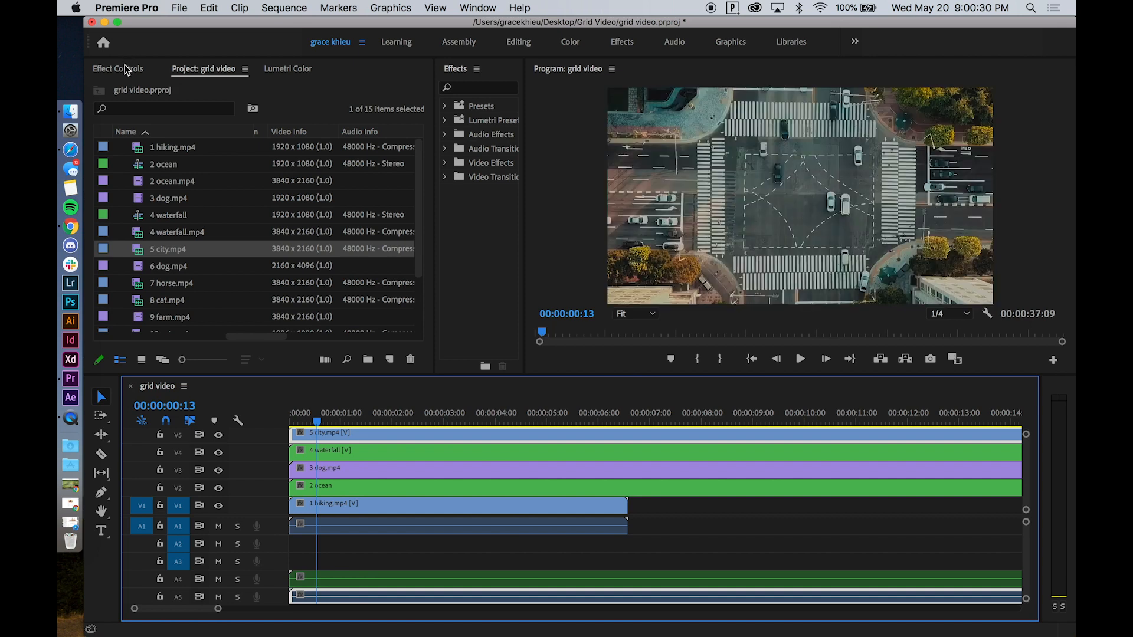
In the Motion effect of the 5 city.mp4 clip on V5, set Scale to 50.
left_click(125, 67)
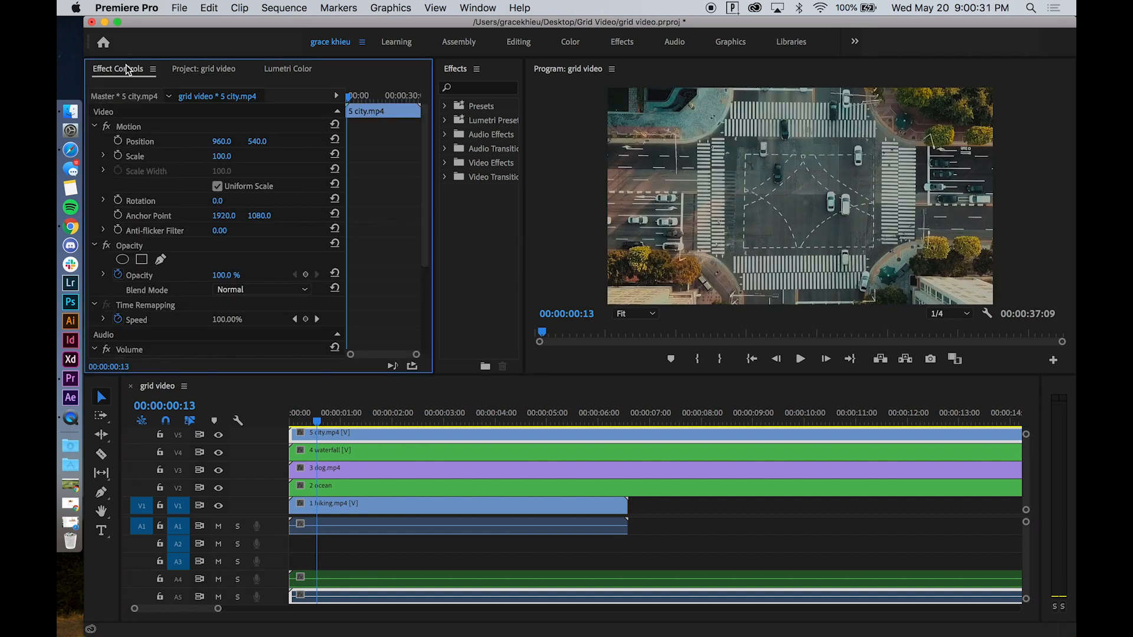
left_click(222, 156)
type("50")
key("Return")
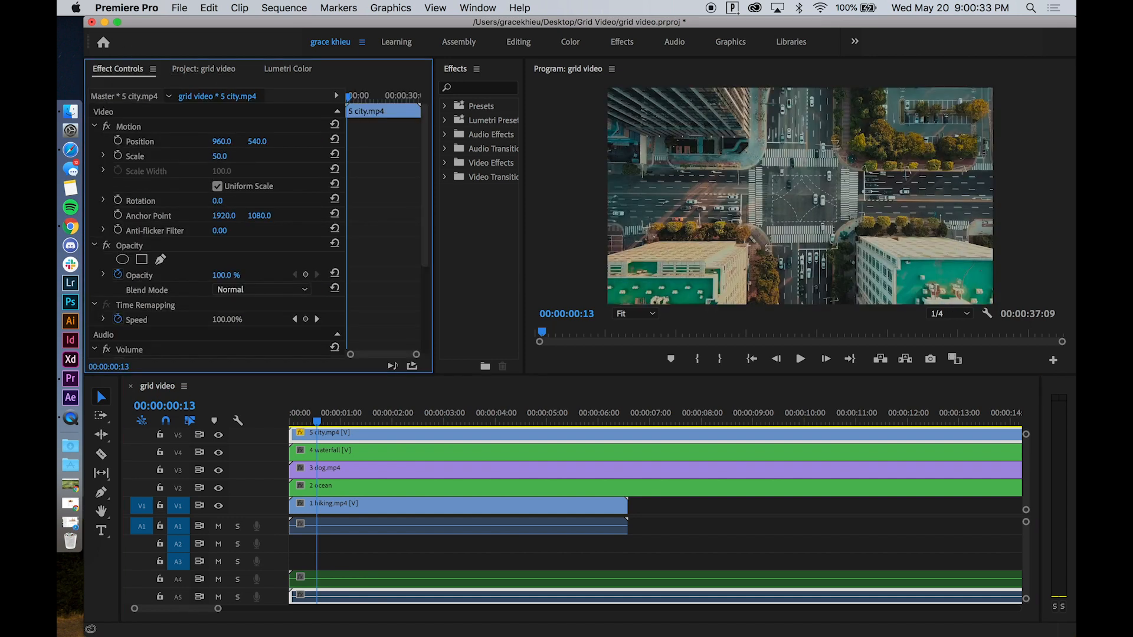
left_click(653, 170)
Nest the 5 city.mp4 clip on V5 into a sequence named "5 city".
left_click(376, 429)
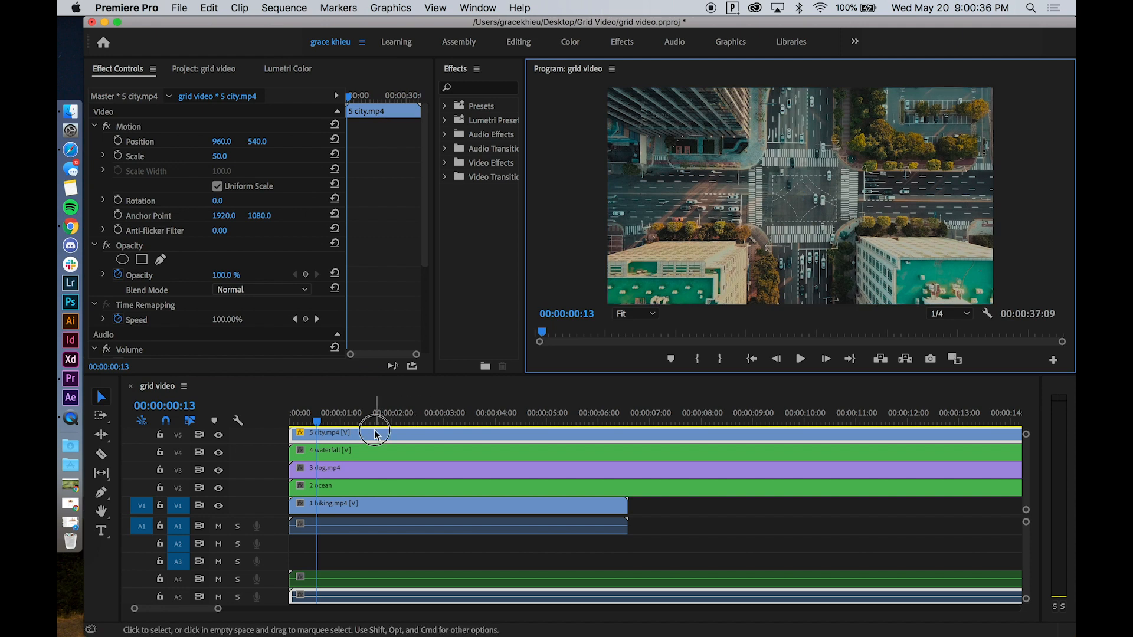
left_click(385, 439)
right_click(385, 441)
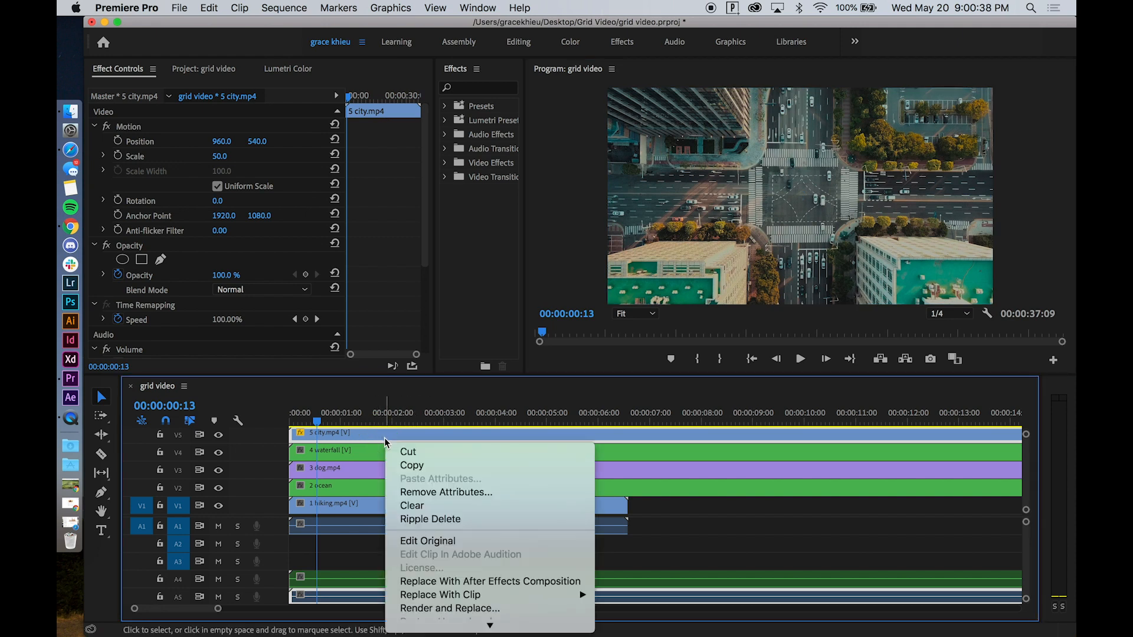
left_click(401, 610)
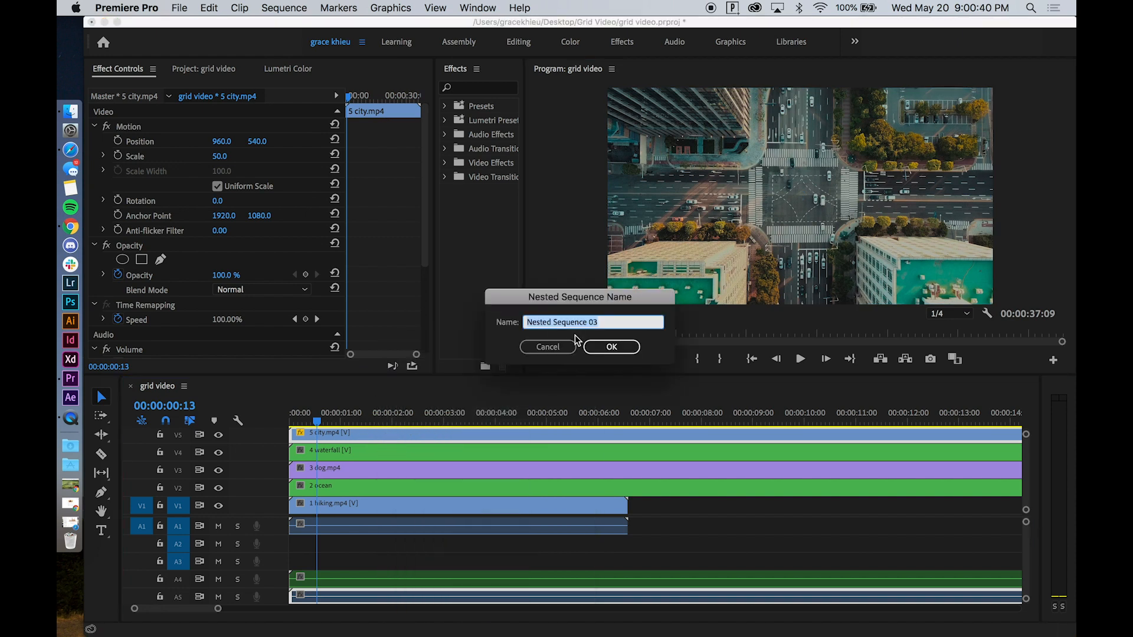
type("5 cit")
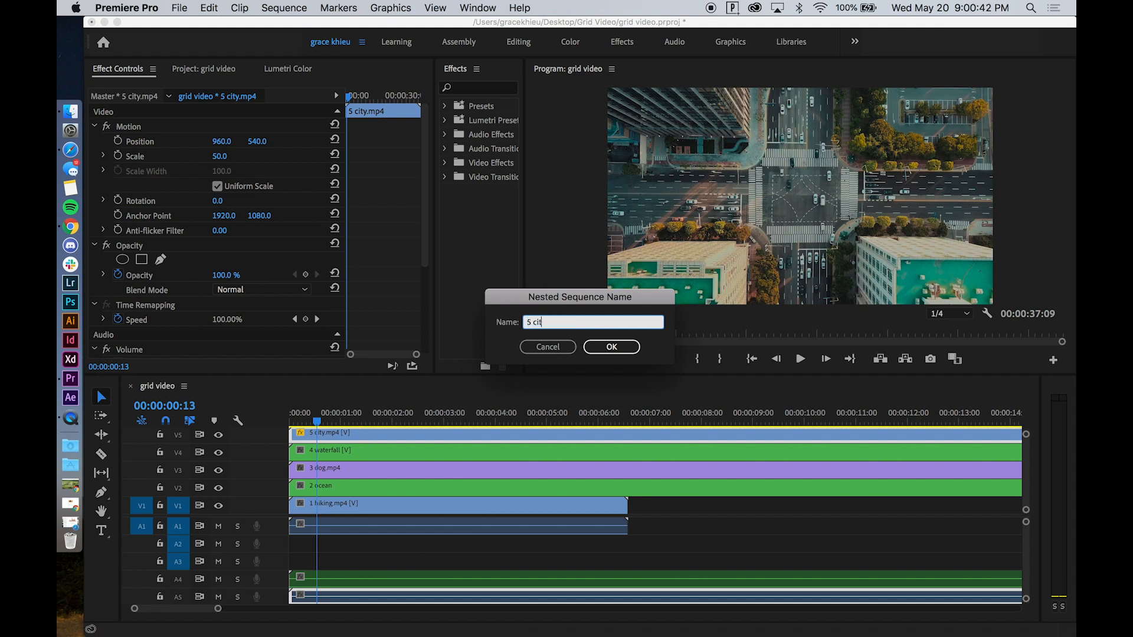
type("y")
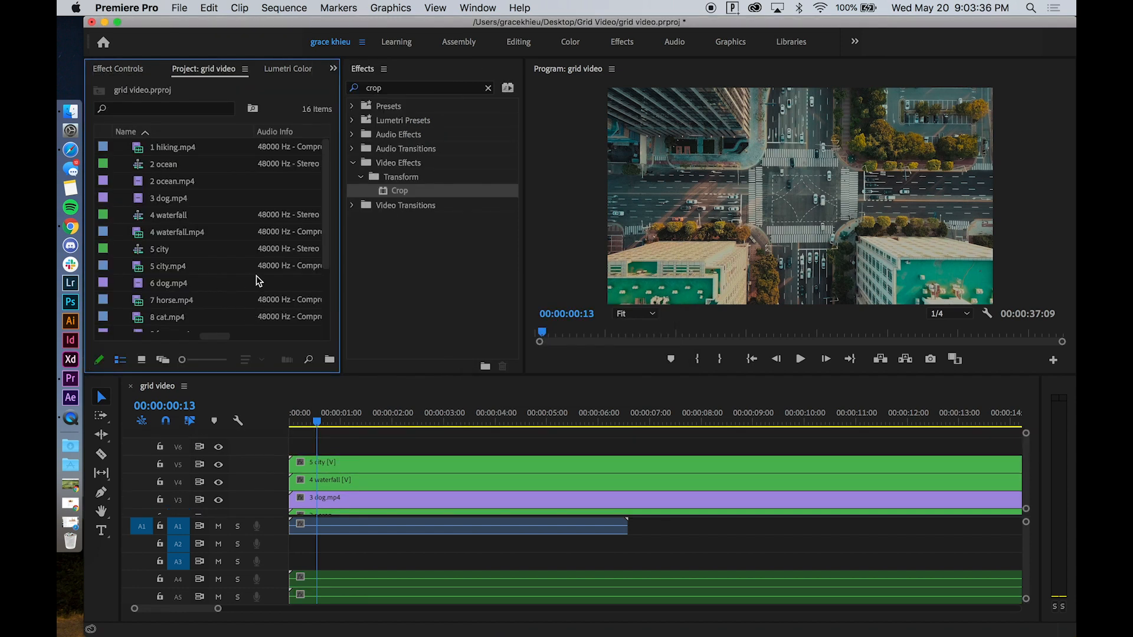
Place 6 dog.mp4 on track V6 at the start of the sequence, above the city nest.
scroll(260, 276, "left", 2)
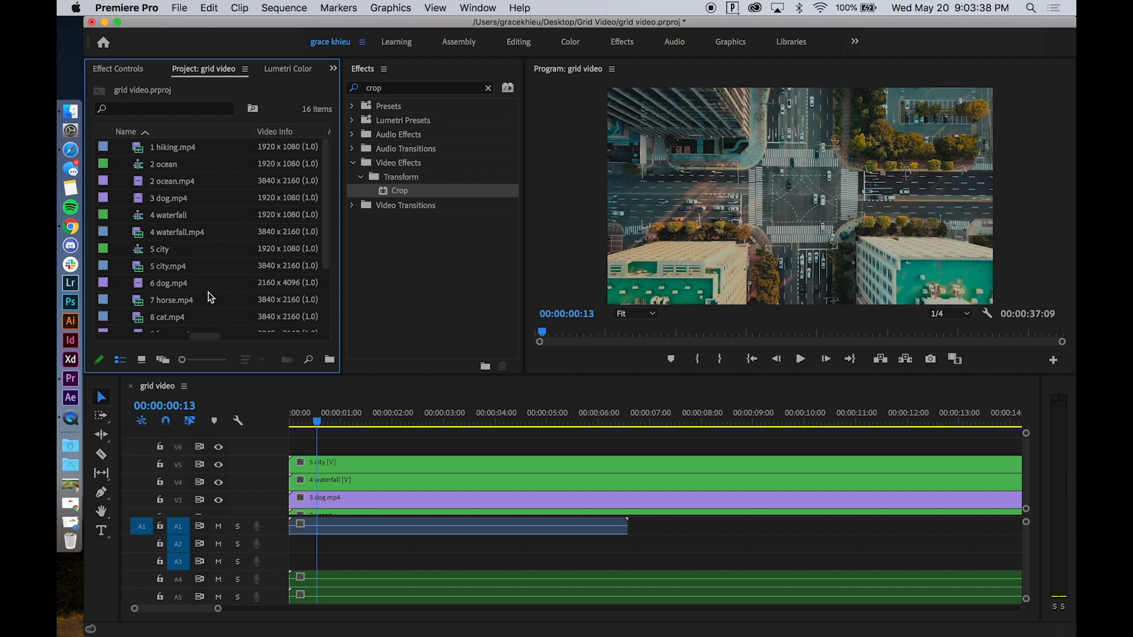
left_click(166, 284)
left_click_drag(182, 292, 282, 446)
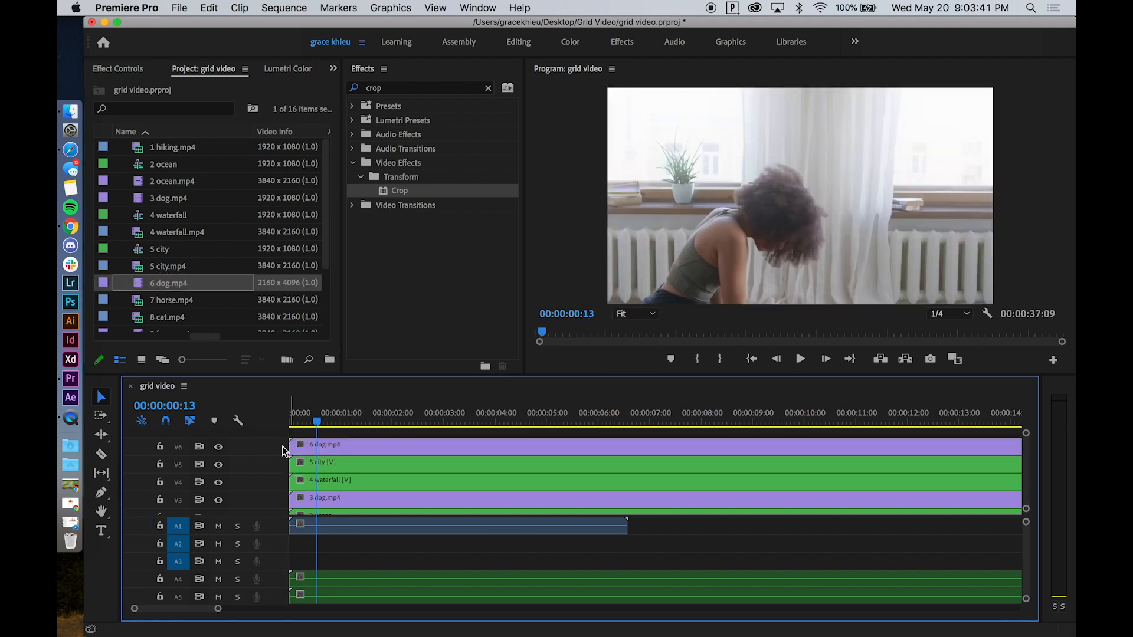
In the Motion effect of the vertical 6 dog.mp4 clip on V6, set Scale to 90 to match the frame width.
left_click(643, 316)
left_click(636, 347)
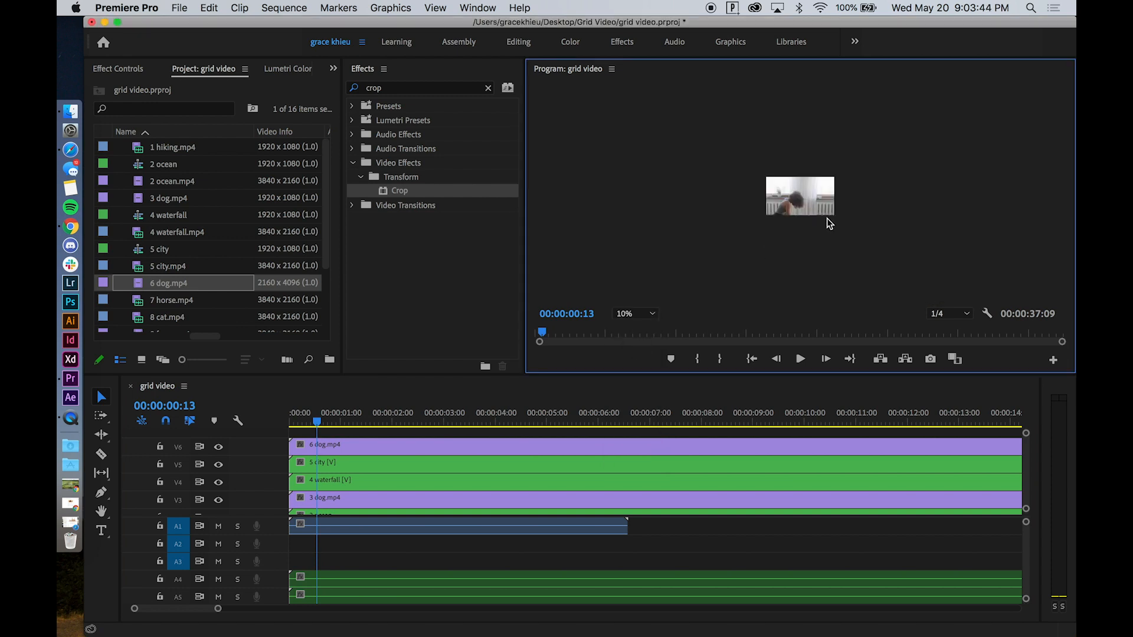
left_click(825, 214)
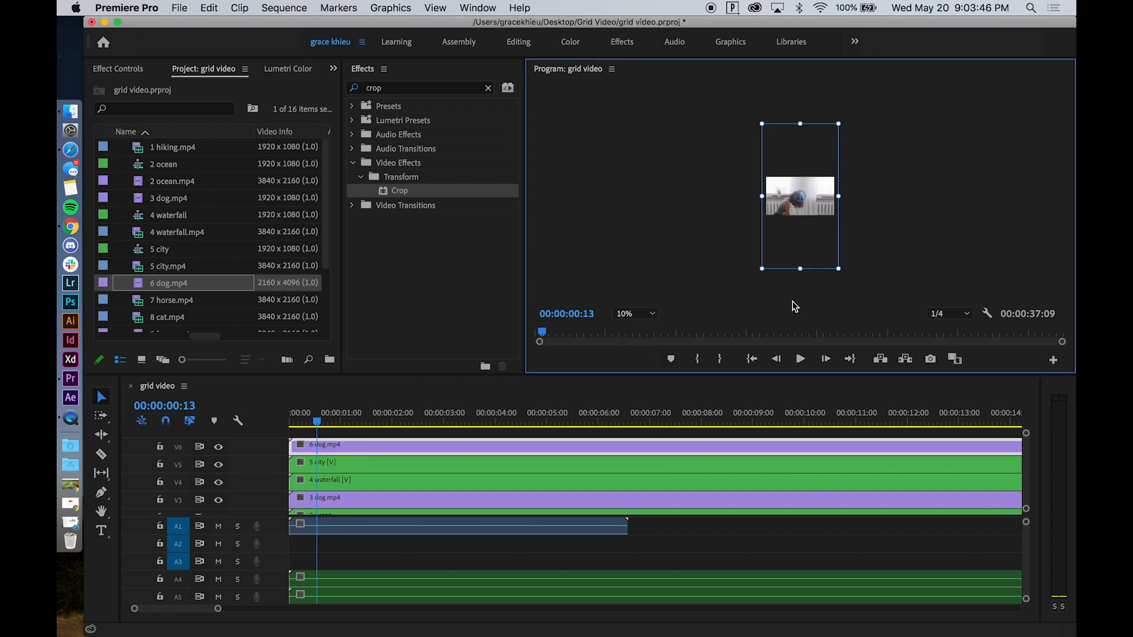
left_click(93, 69)
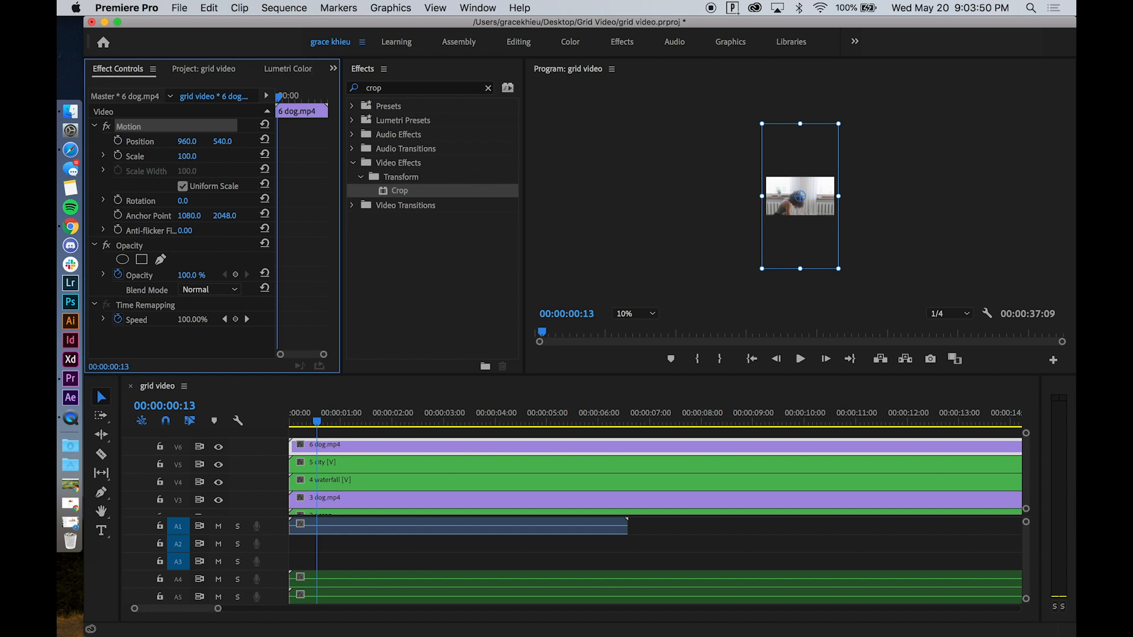
left_click(188, 156)
type("90")
key("Return")
left_click(728, 235)
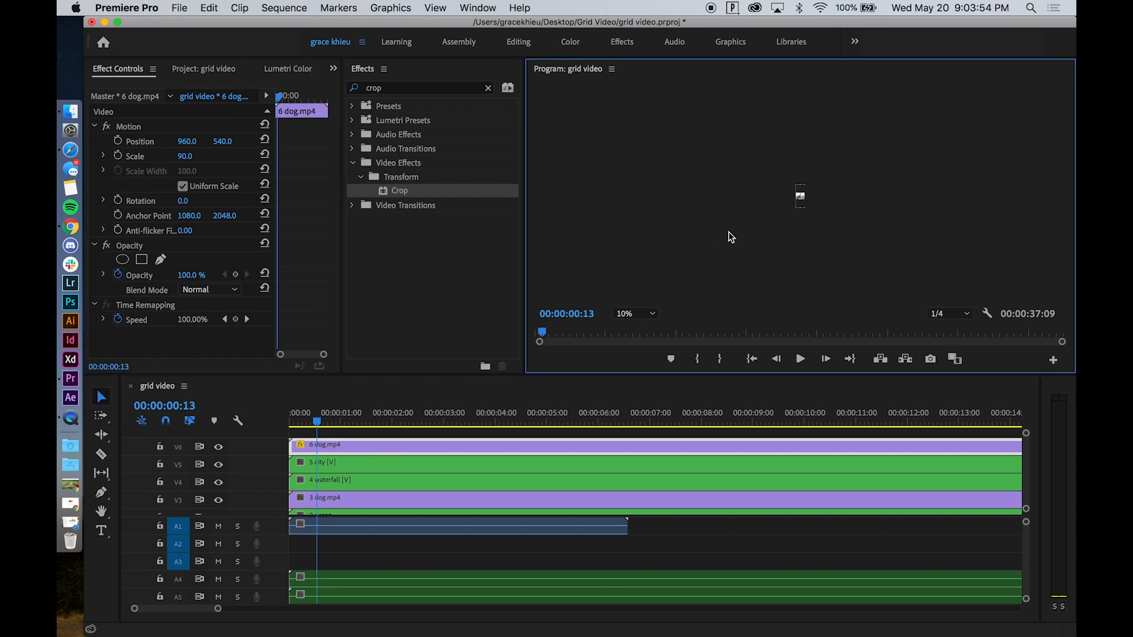
left_click(651, 314)
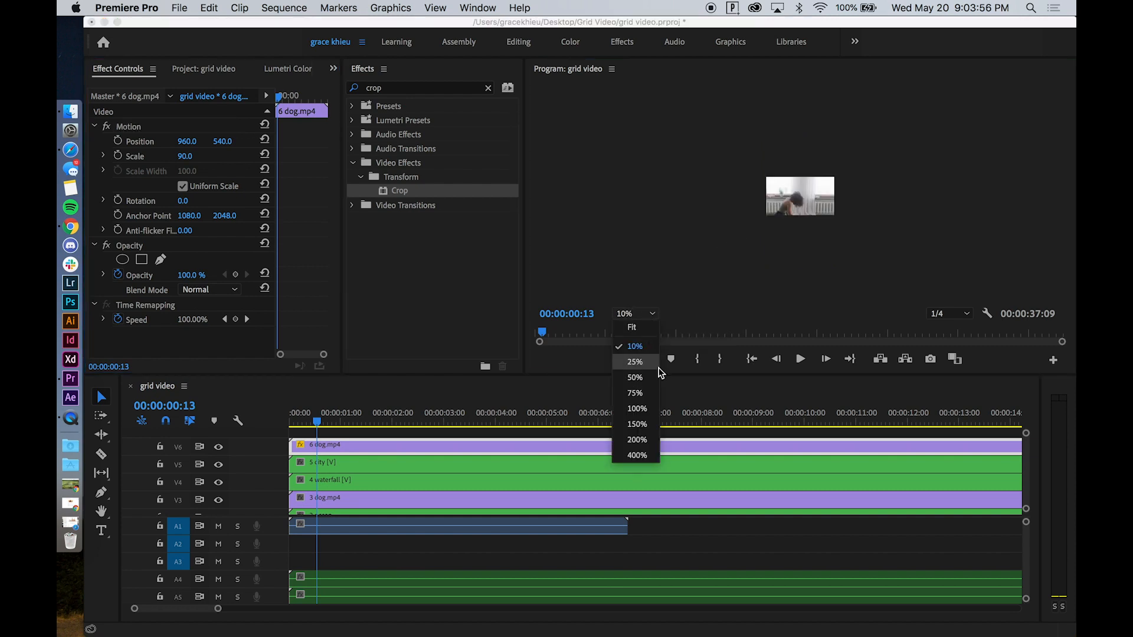
left_click(634, 328)
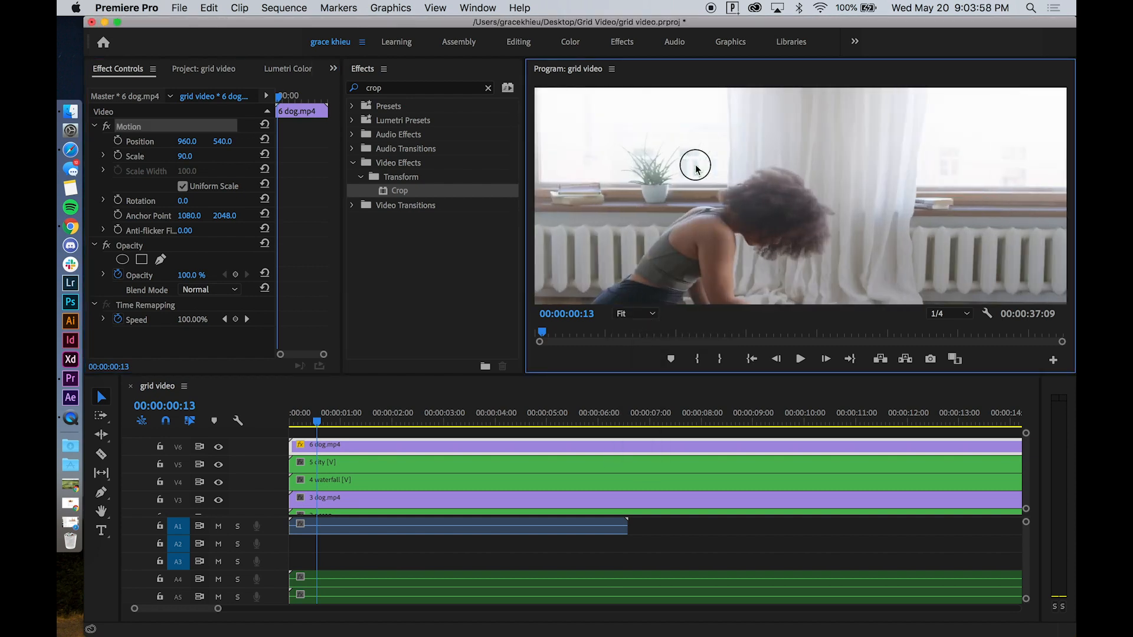
Try a vertical Position of 200 for the 6 dog.mp4 clip to bring the dog into frame.
left_click(696, 170)
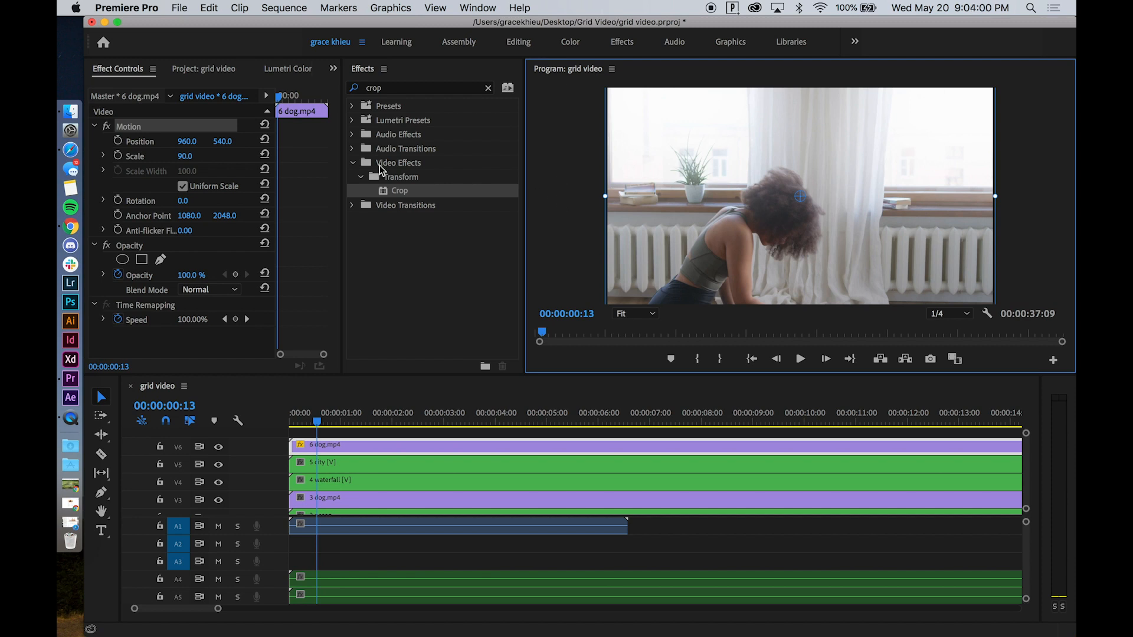
left_click(223, 142)
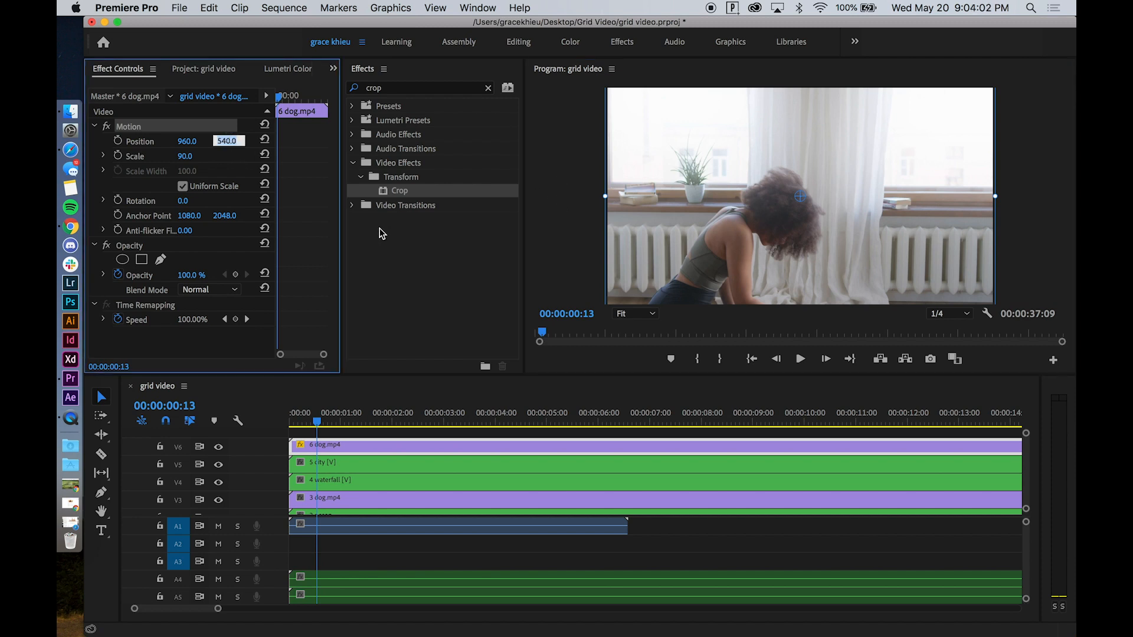
type("200")
key("Return")
left_click(1044, 185)
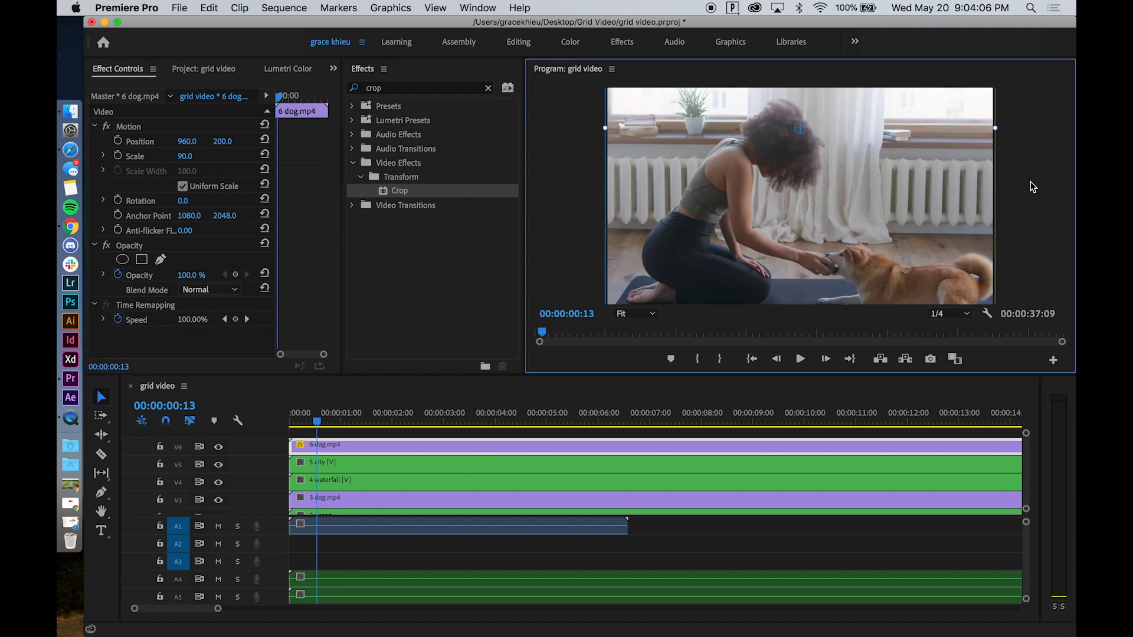
In the Motion effect of the 6 dog.mp4 clip on V6, set the vertical Position to 175.
left_click(644, 164)
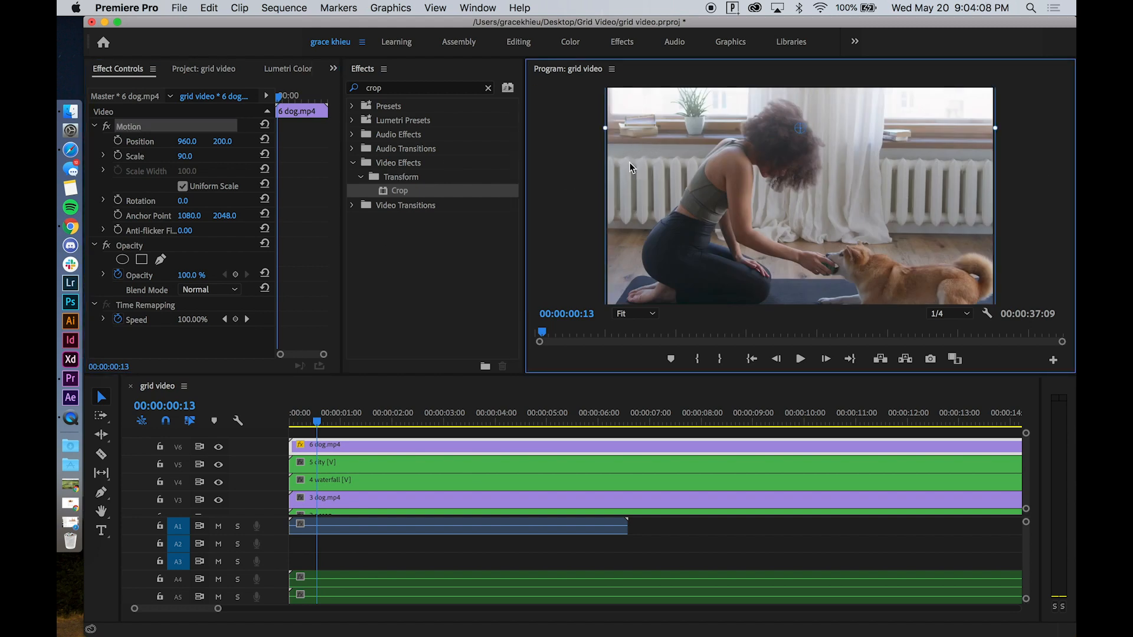
left_click(226, 142)
type("175")
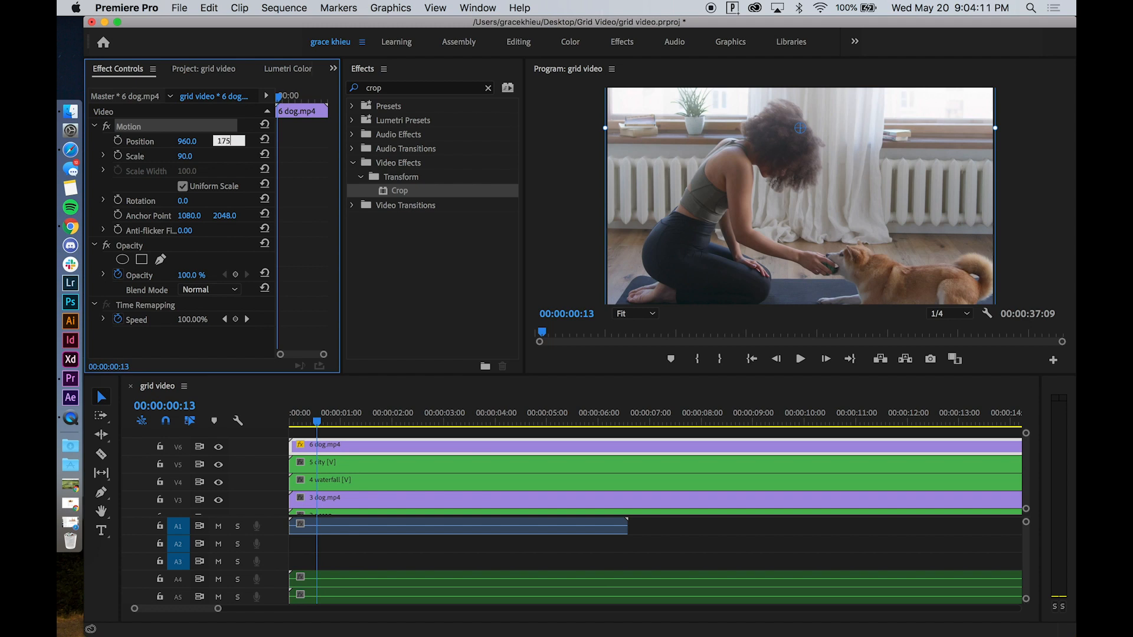
key("Return")
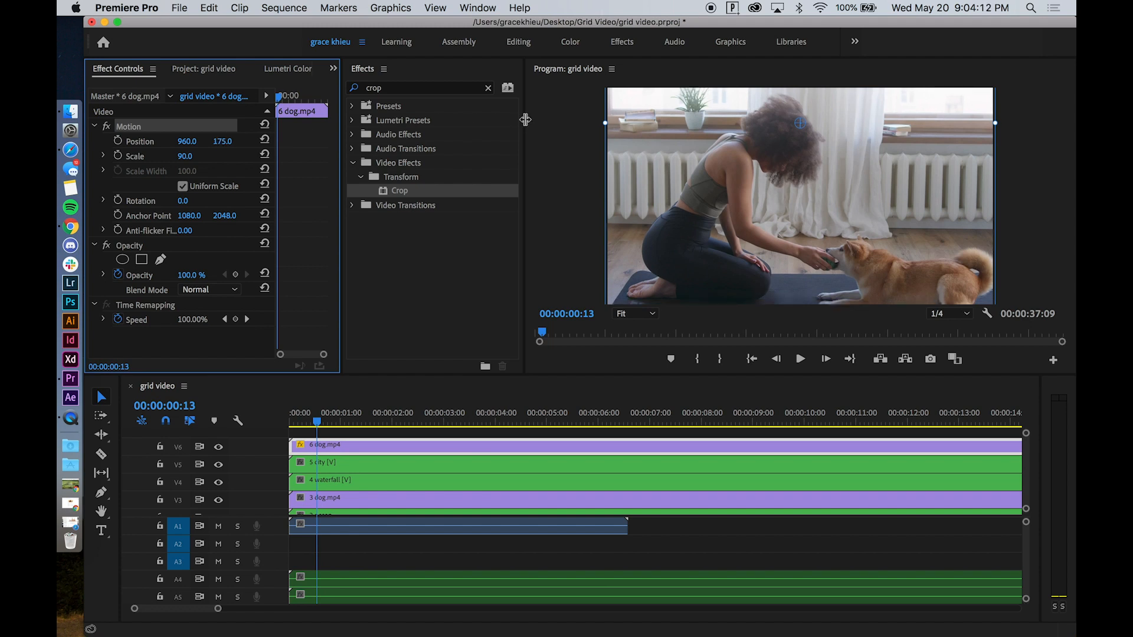
left_click(571, 213)
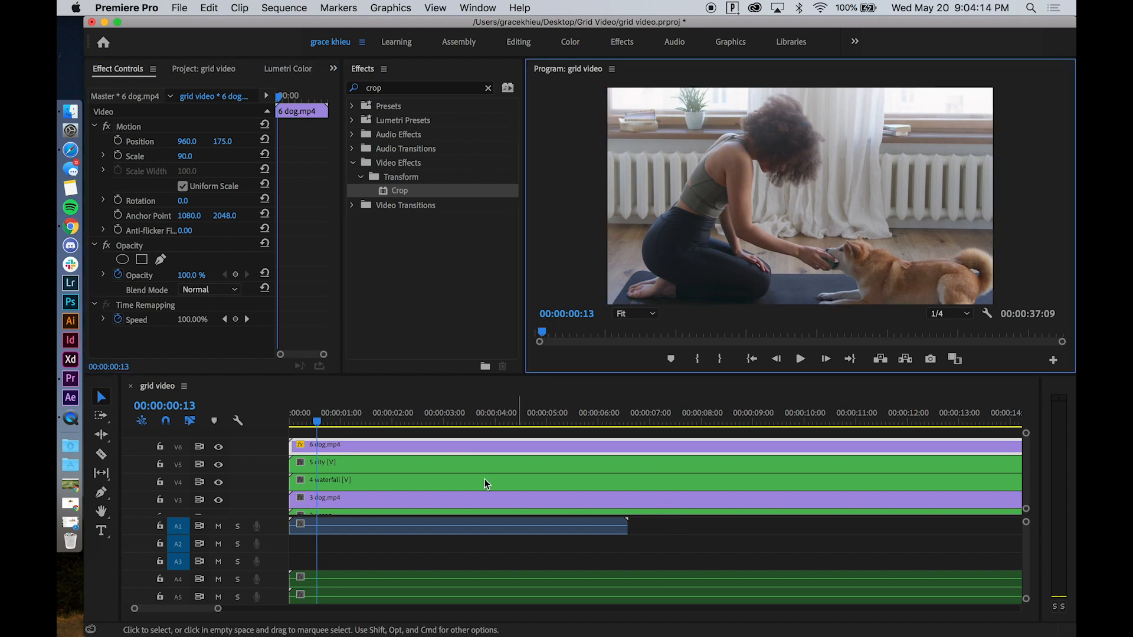
Nest the 6 dog.mp4 clip on track V6 as a sequence named 6 dog.
left_click(341, 448)
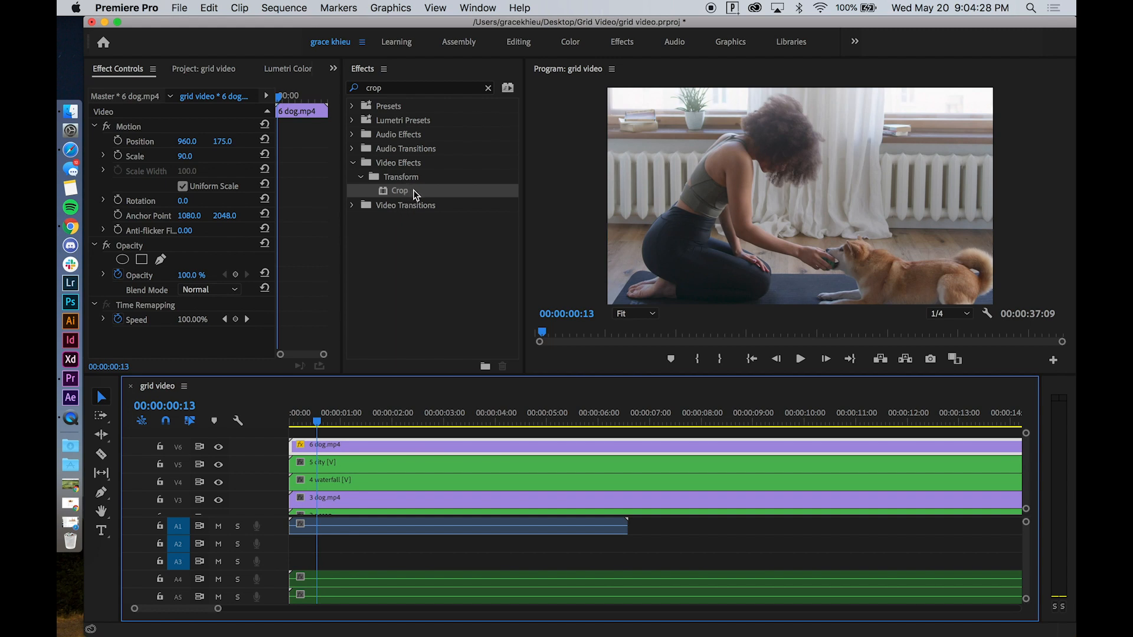
right_click(362, 446)
left_click(393, 313)
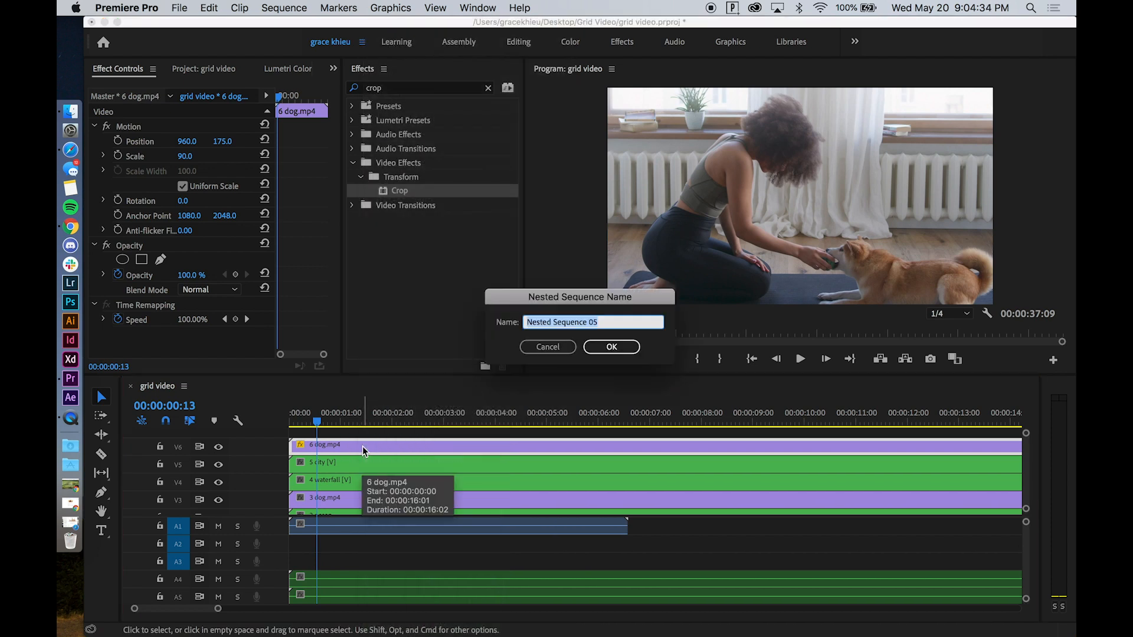
type("6 d")
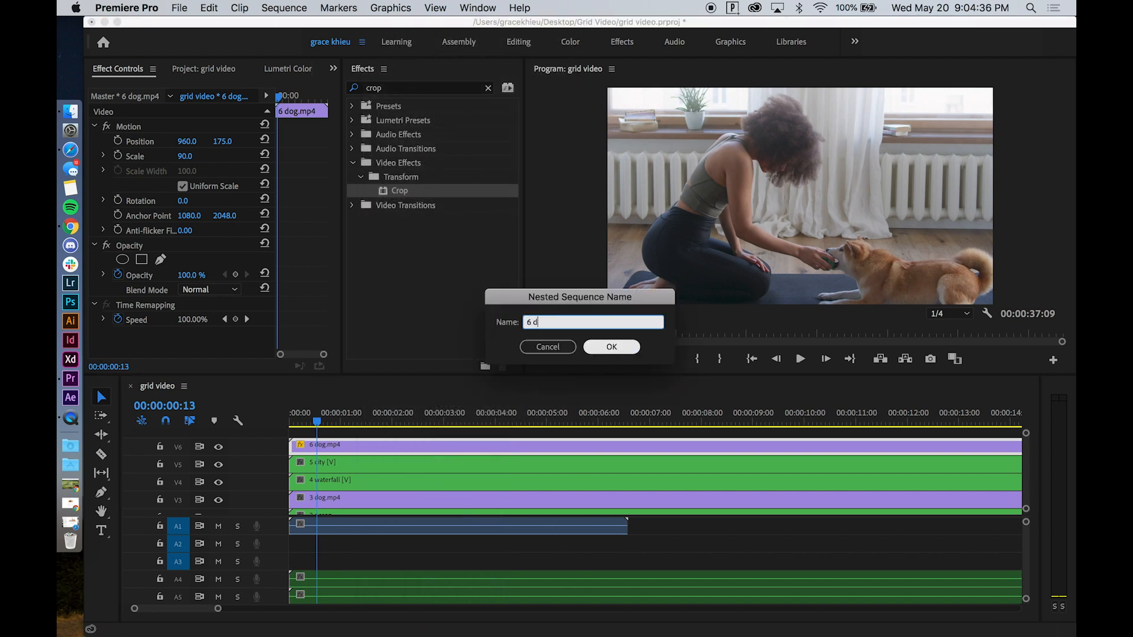
type("og")
key("Return")
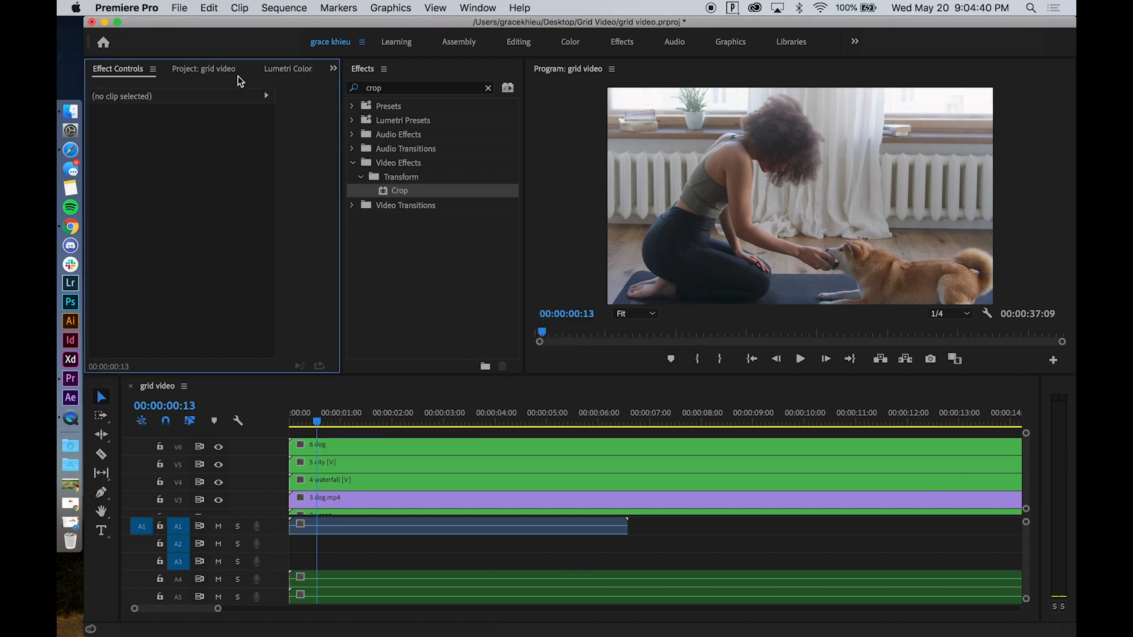
Place 7 horse.mp4 on track V7 at the start of the sequence, above the 6 dog nest.
left_click(223, 74)
scroll(215, 294, "down", 2)
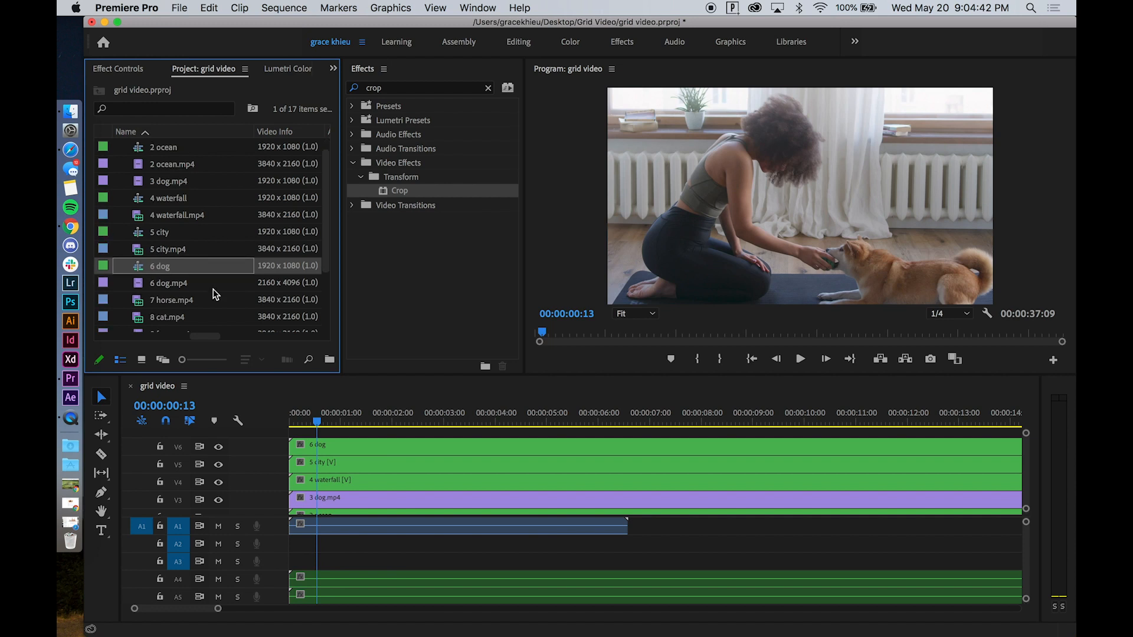
scroll(215, 294, "down", 1)
left_click(188, 285)
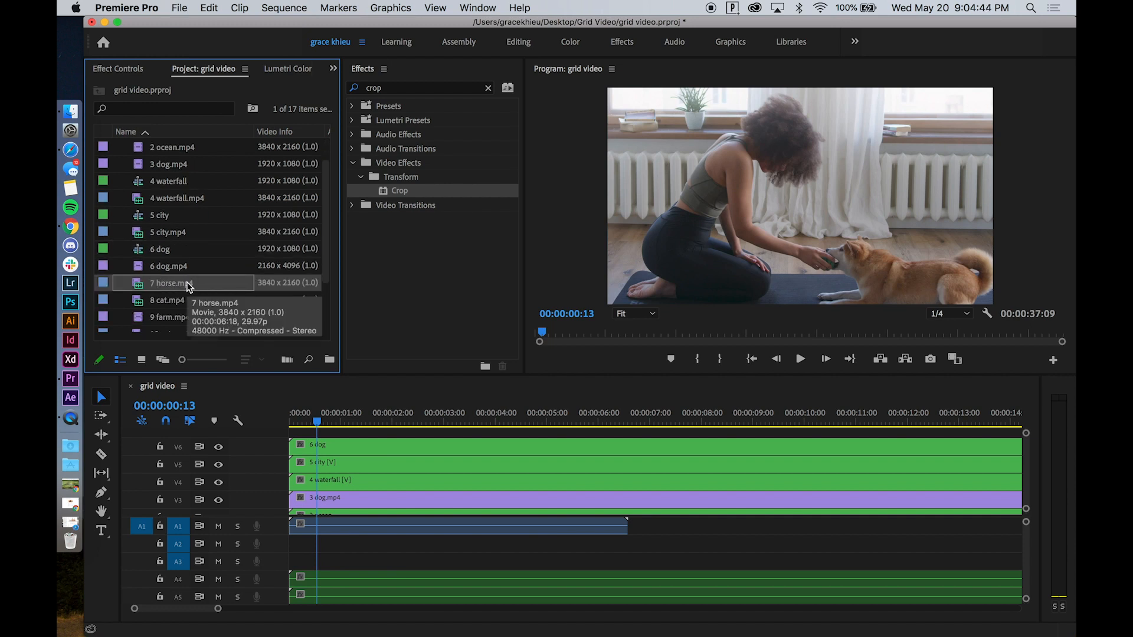
left_click_drag(188, 286, 292, 438)
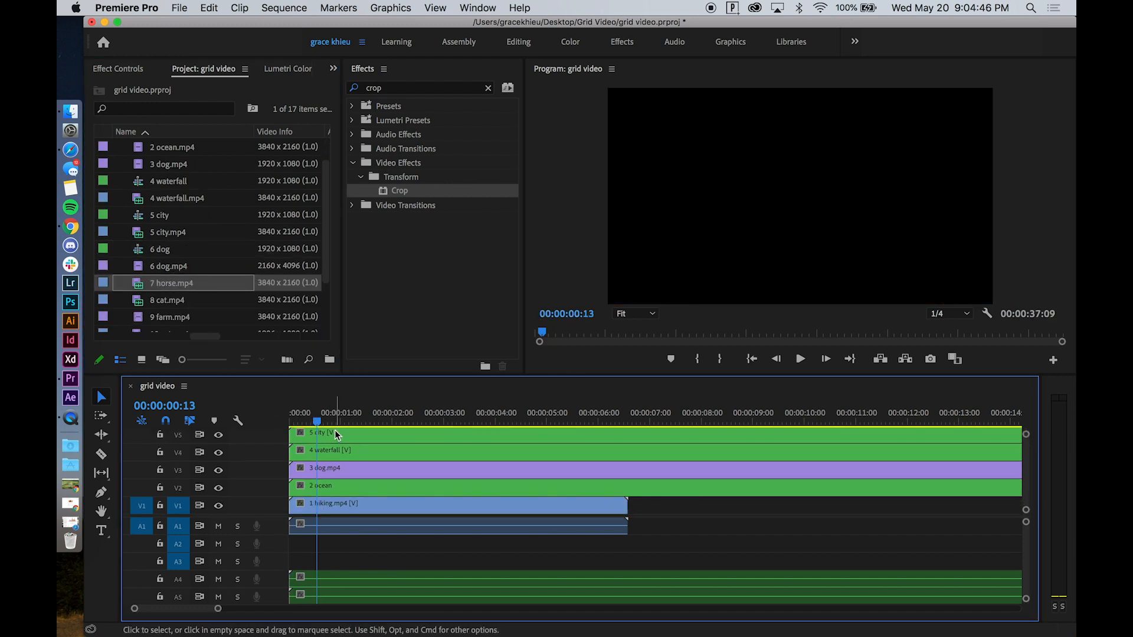
left_click(335, 429)
scroll(331, 444, "up", 2)
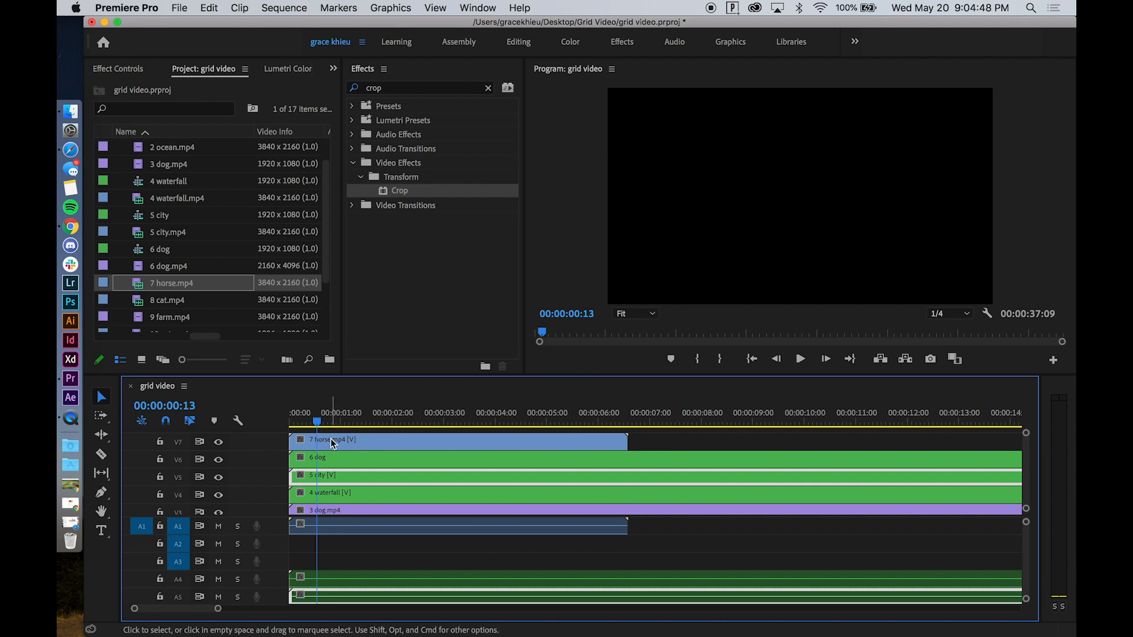
In the Motion effect of the 7 horse.mp4 clip on V7, set Scale to 50.
left_click(330, 438)
left_click(339, 423)
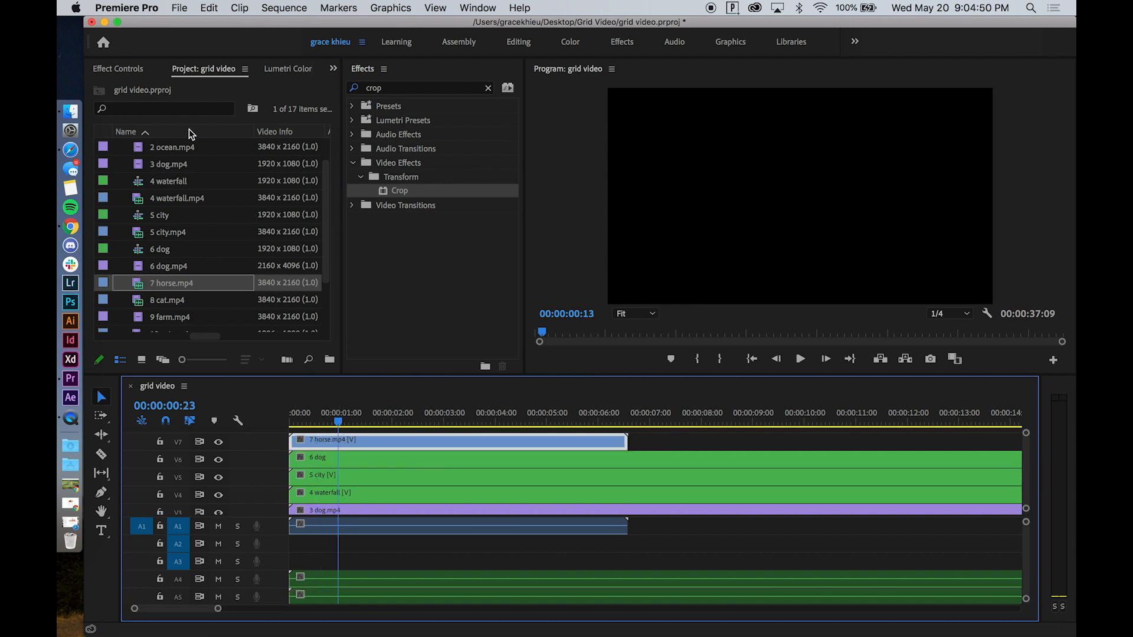
left_click(118, 69)
left_click(188, 156)
type("5")
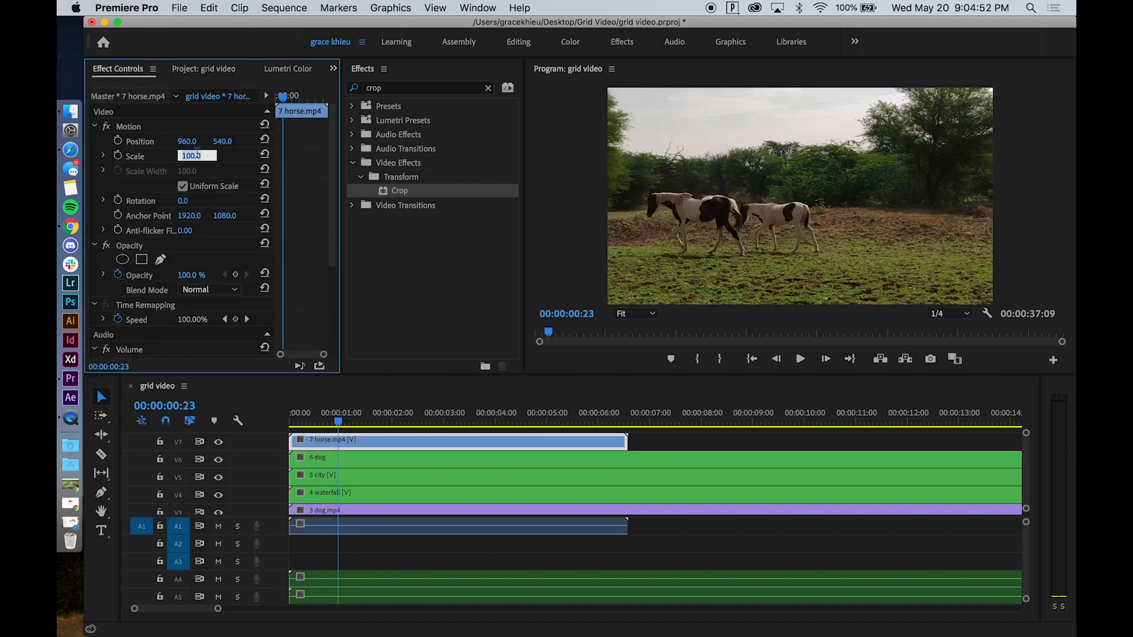
type("0")
key("Return")
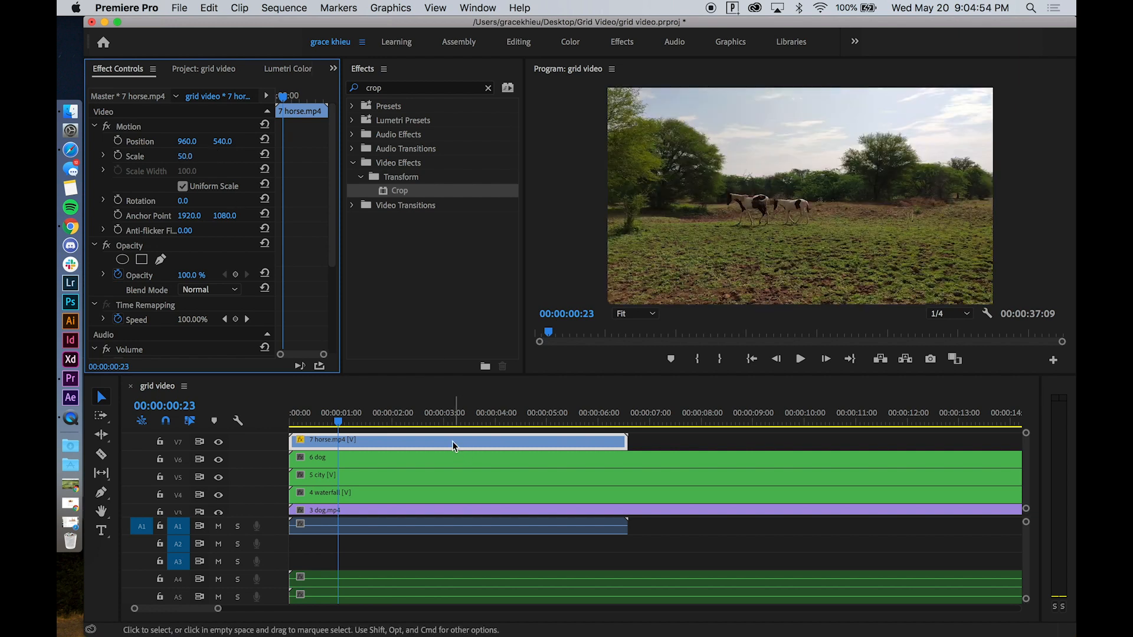
Nest the scaled 7 horse.mp4 clip on V7 as a sequence named 7 horse.
left_click(433, 441)
right_click(433, 441)
key("n")
key("Return")
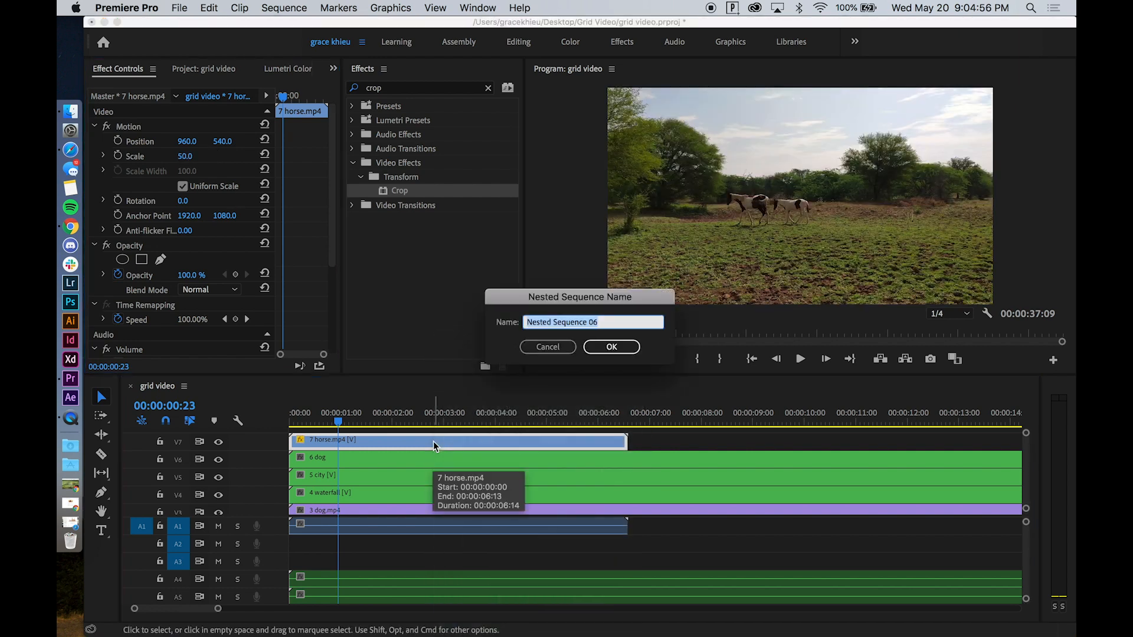
type("7 horse")
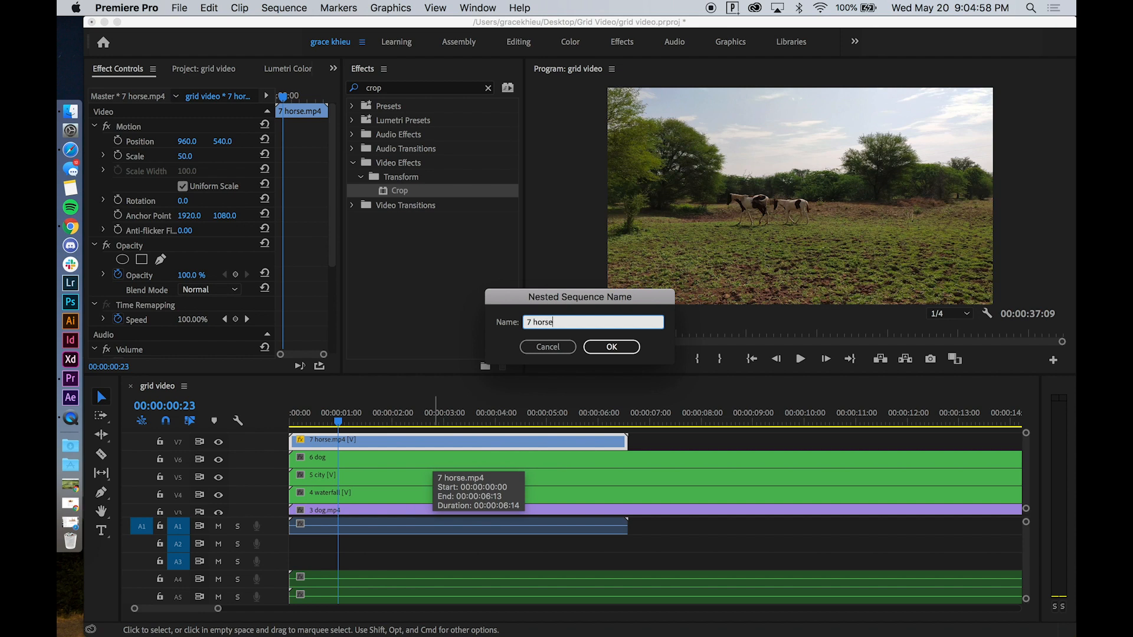
key("Return")
Place 8 cat.mp4 on track V8 at the start of the sequence, above the 7 horse nest.
left_click(201, 68)
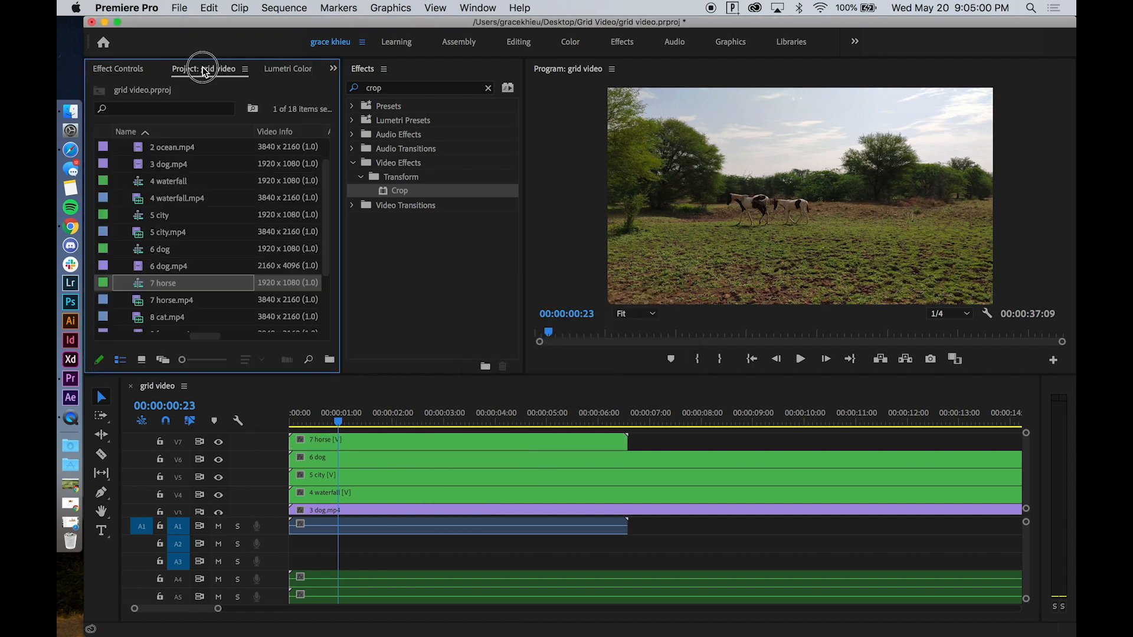
scroll(187, 306, "down", 1)
left_click(191, 303)
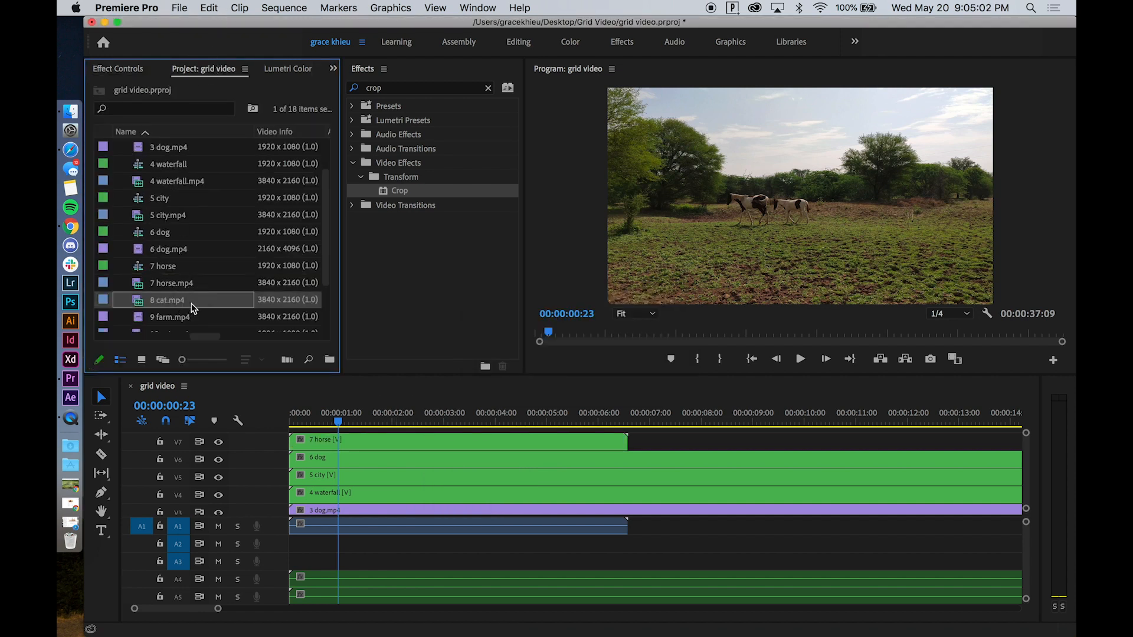
left_click_drag(199, 304, 300, 435)
scroll(337, 481, "up", 2)
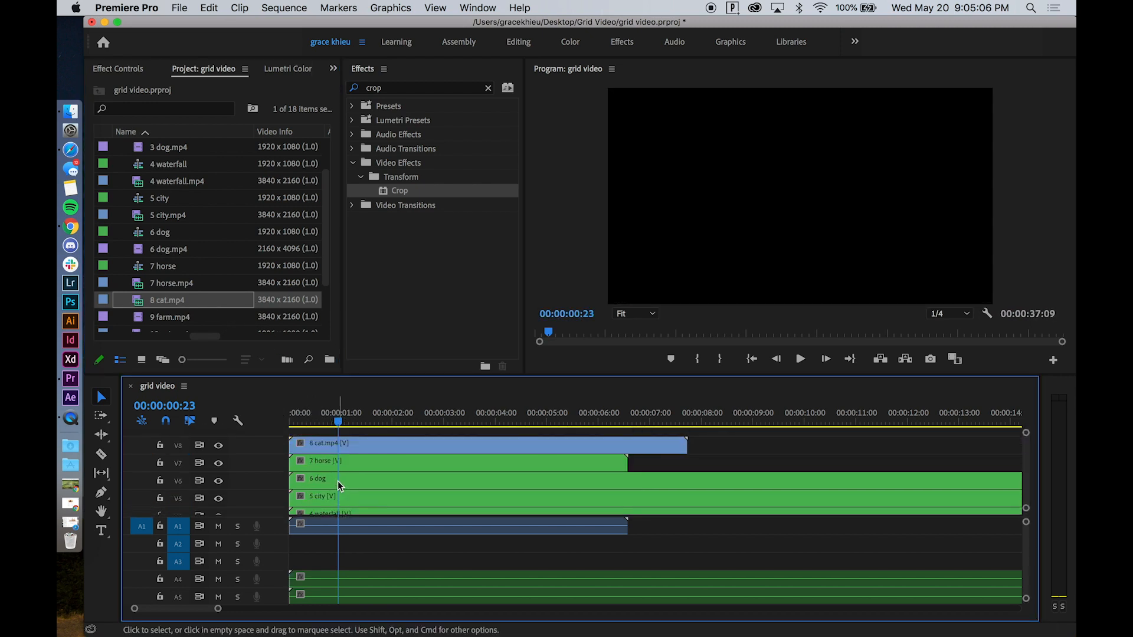
In the Motion effect of the 8 cat.mp4 clip on V8, set Scale to 50.
left_click(351, 443)
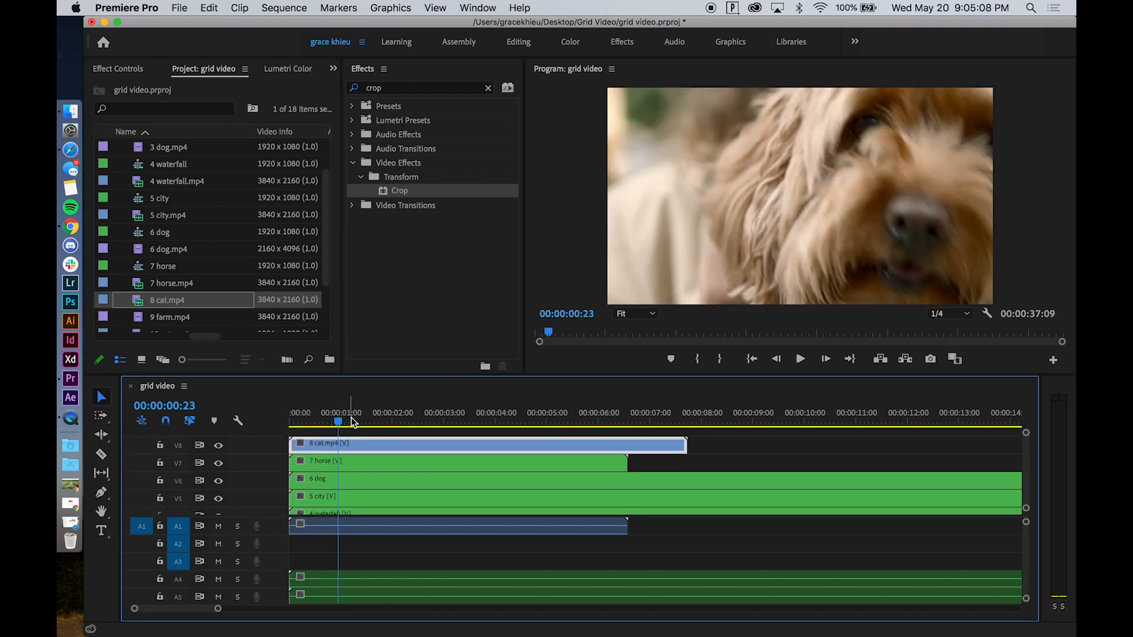
left_click(118, 68)
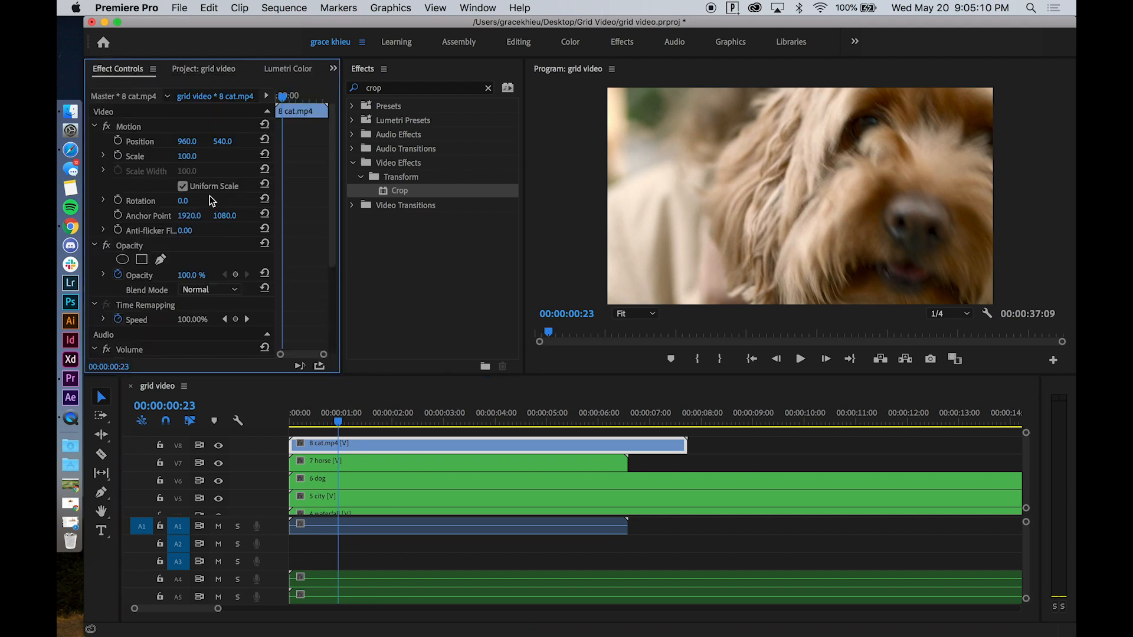
left_click(187, 155)
type("50")
key("Return")
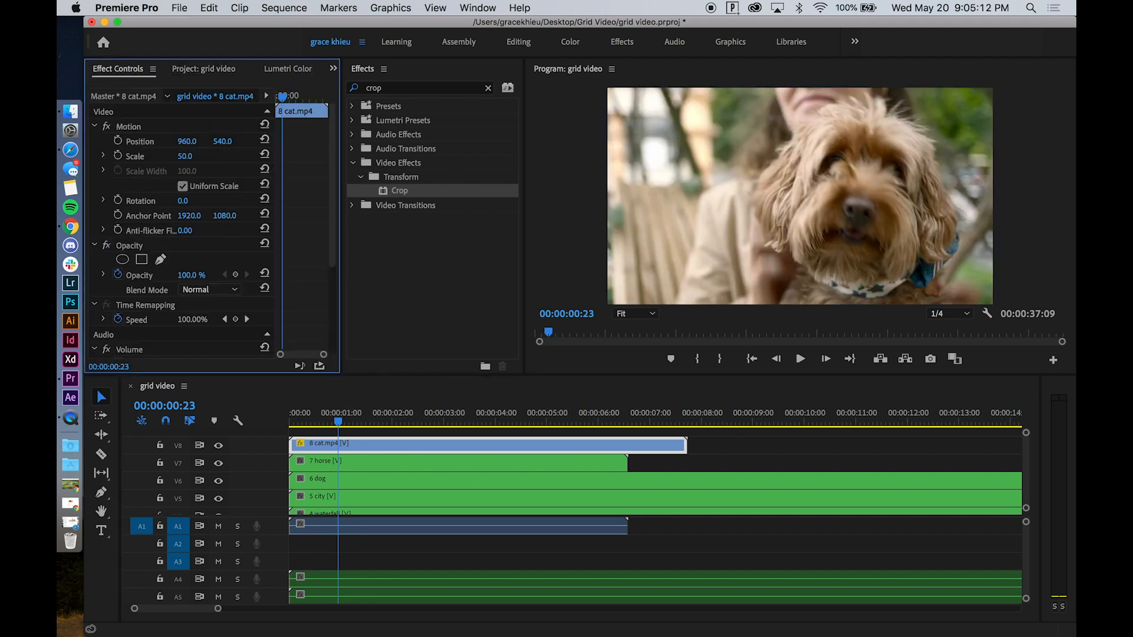
Nest the scaled 8 cat.mp4 clip on V8 as a sequence named 8 cat.
right_click(381, 442)
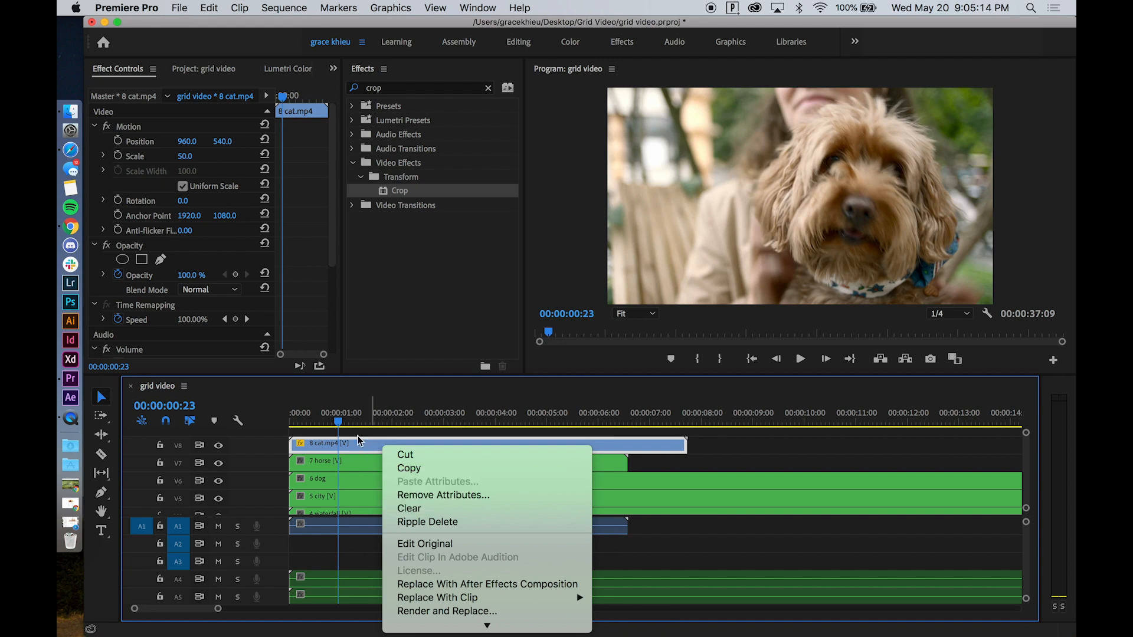
left_click(358, 436)
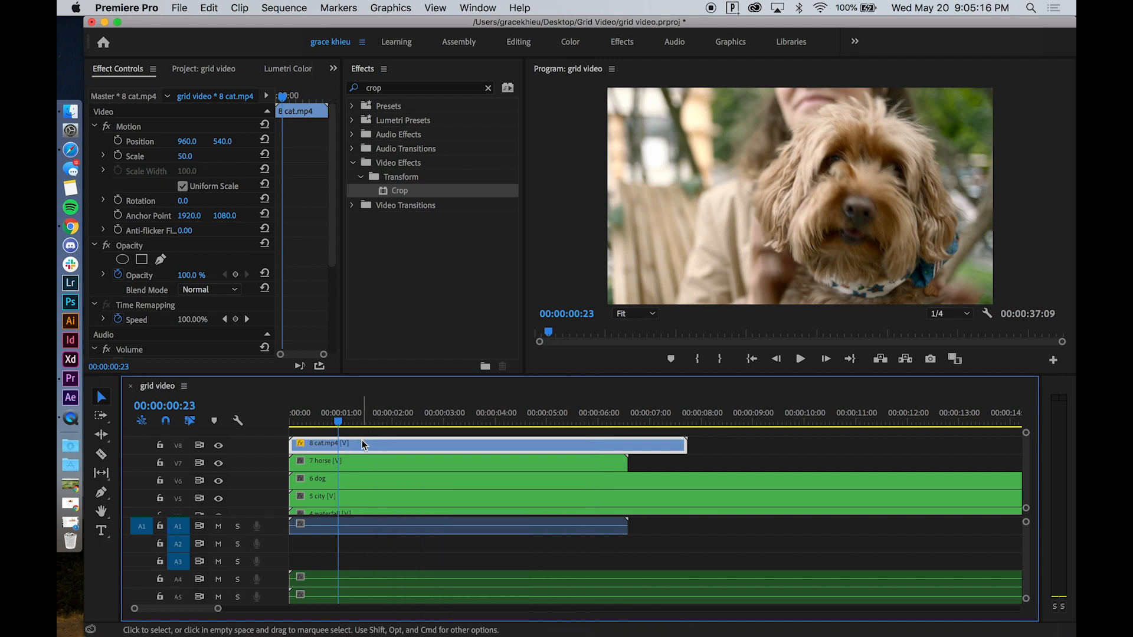
right_click(363, 441)
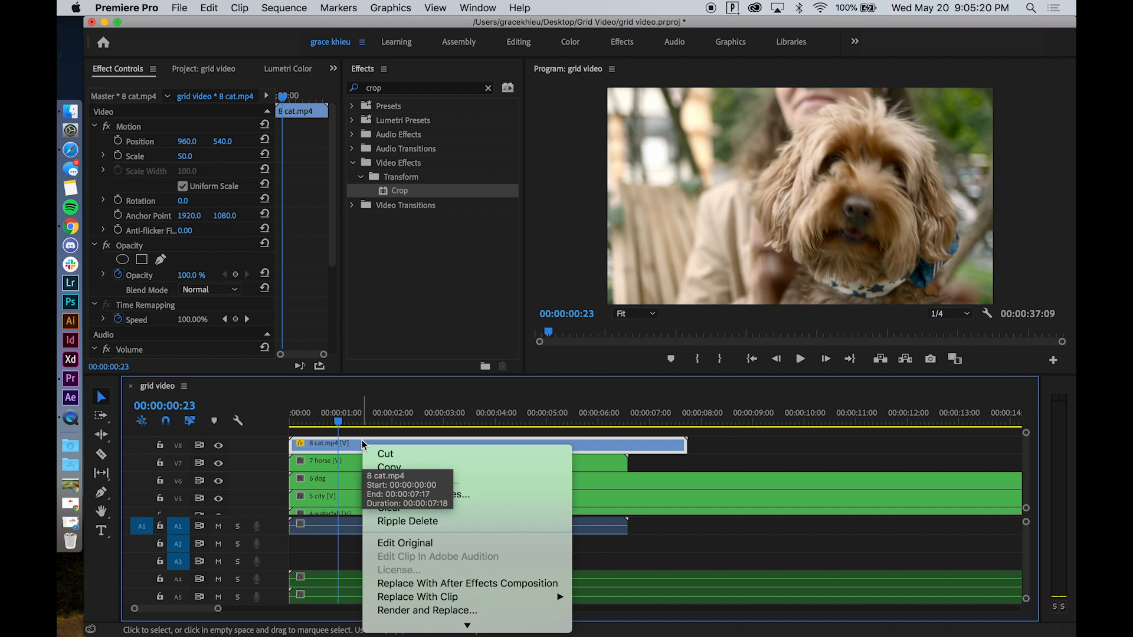
key("n")
key("Return")
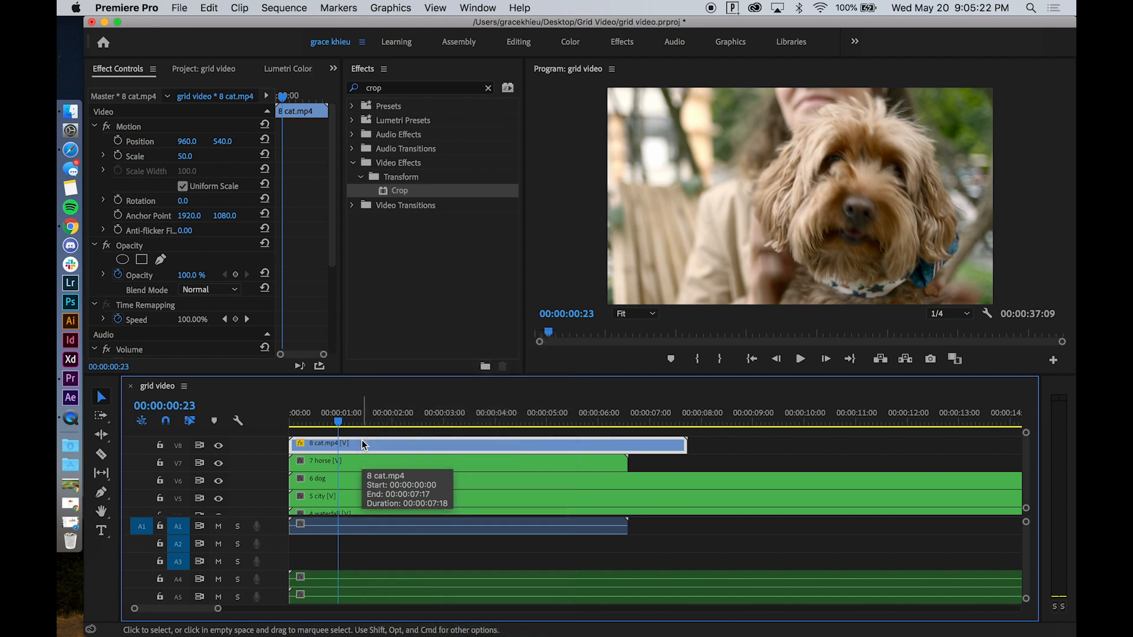
type("8 cat")
key("Return")
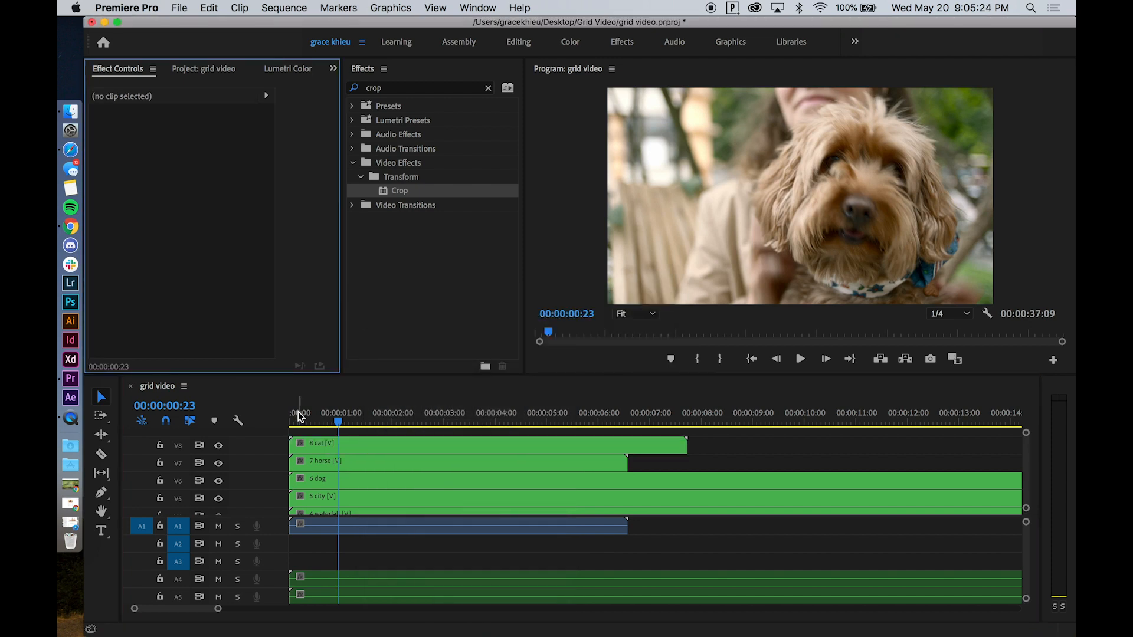
Place 9 farm.mp4 on track V9 at the start of the sequence, above the 8 cat nest.
left_click(204, 68)
scroll(152, 276, "down", 3)
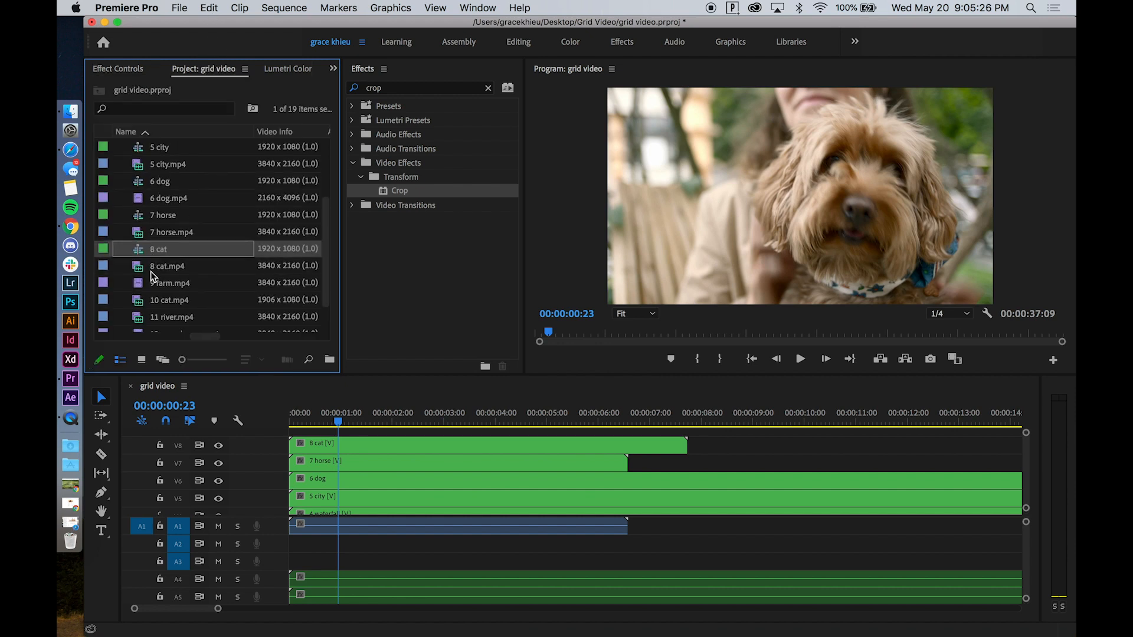
left_click_drag(204, 283, 298, 439)
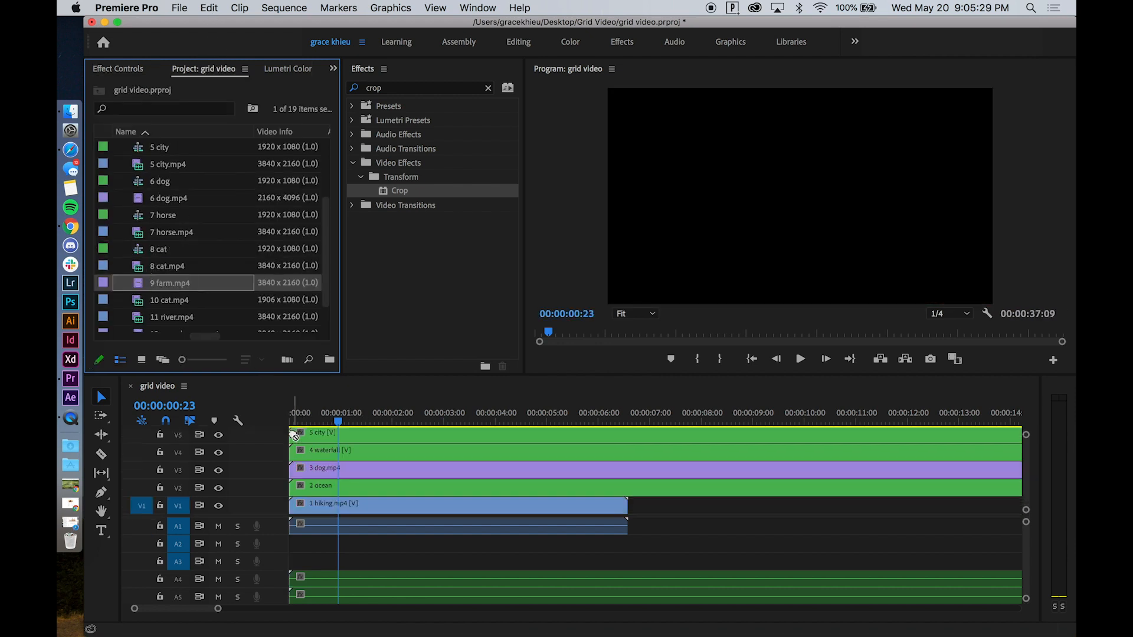
In the Motion effect of the 9 farm.mp4 clip on V9, set Scale to 50.
left_click(353, 447)
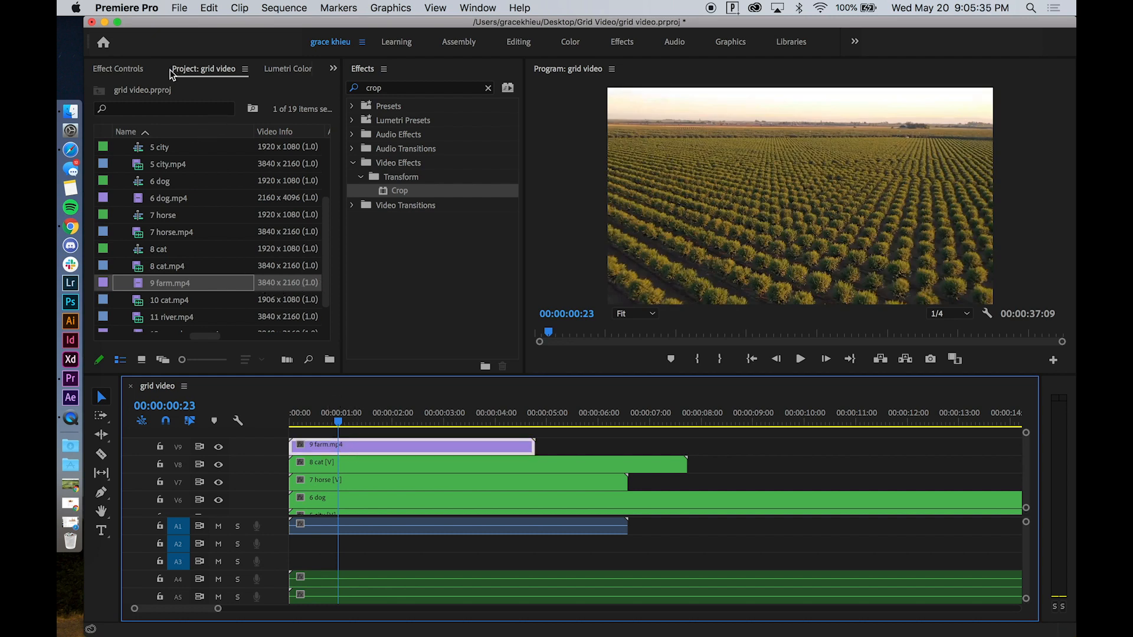
left_click(121, 69)
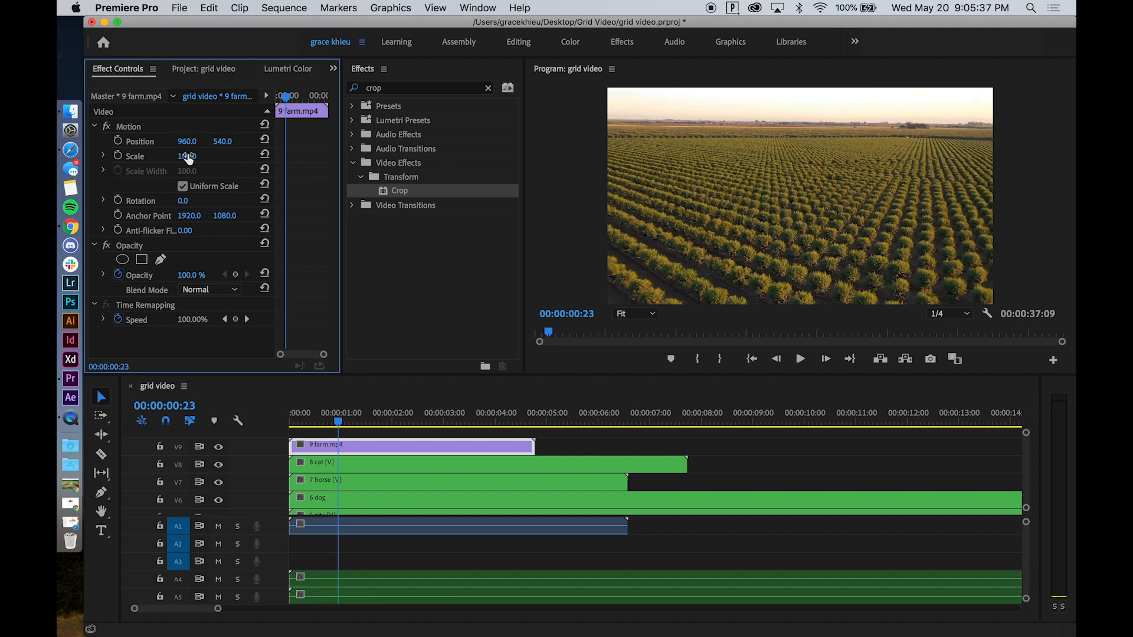
left_click(187, 156)
type("50")
key("Return")
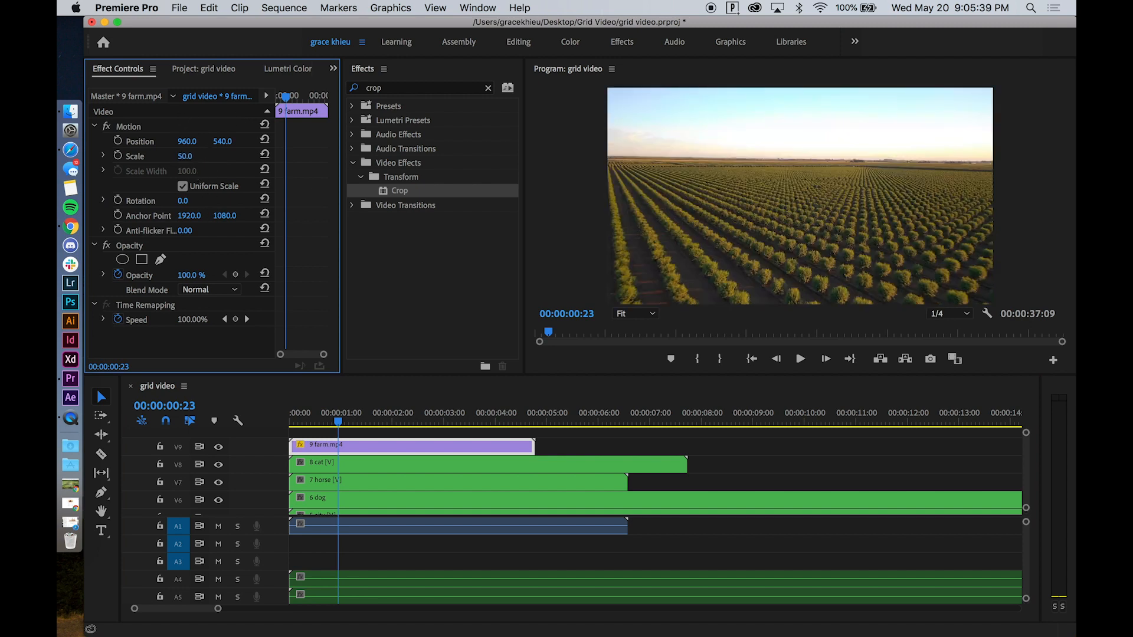
Nest the scaled 9 farm.mp4 clip on V9, accepting the default sequence name.
right_click(378, 449)
left_click(413, 316)
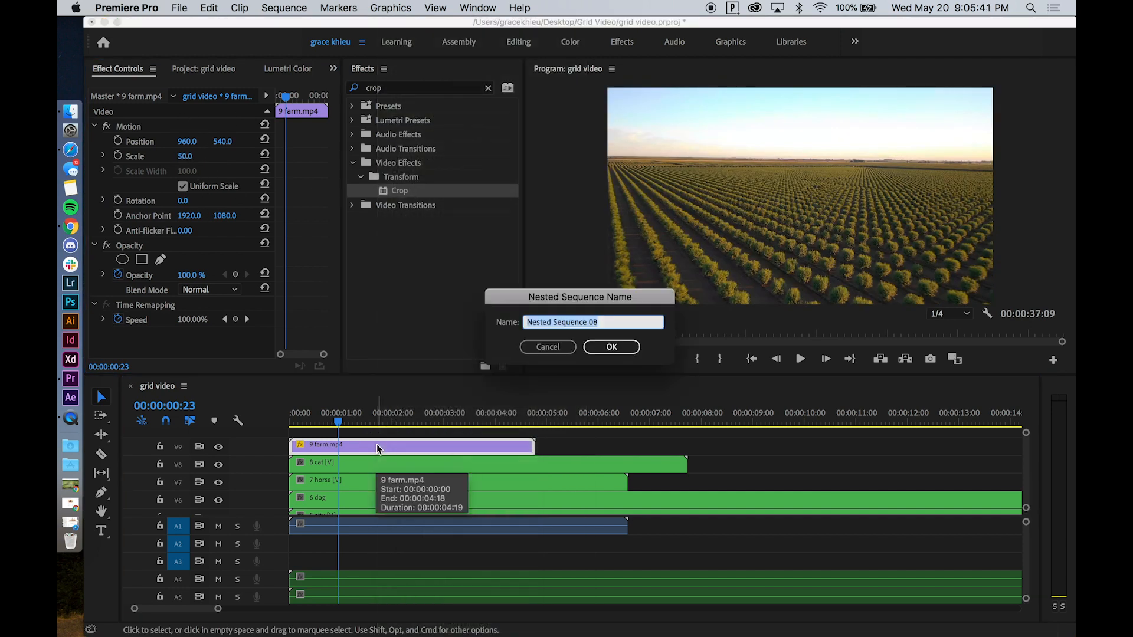
key("Return")
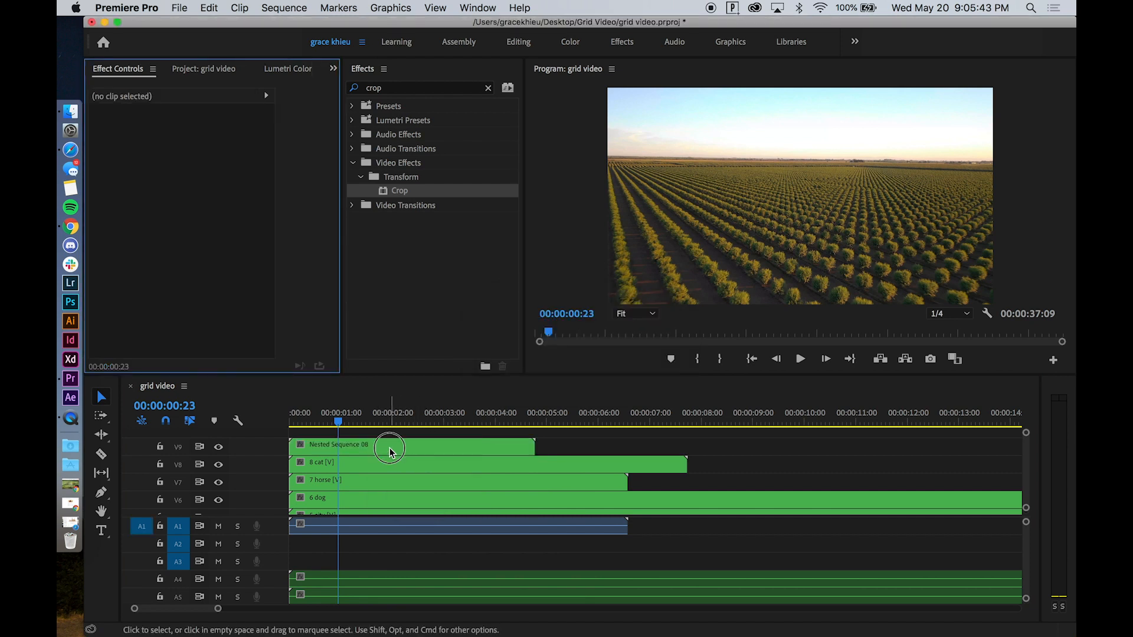
Rename the nested sequence made from 9 farm.mp4 in the project as 9 farm.
left_click(390, 447)
left_click(199, 73)
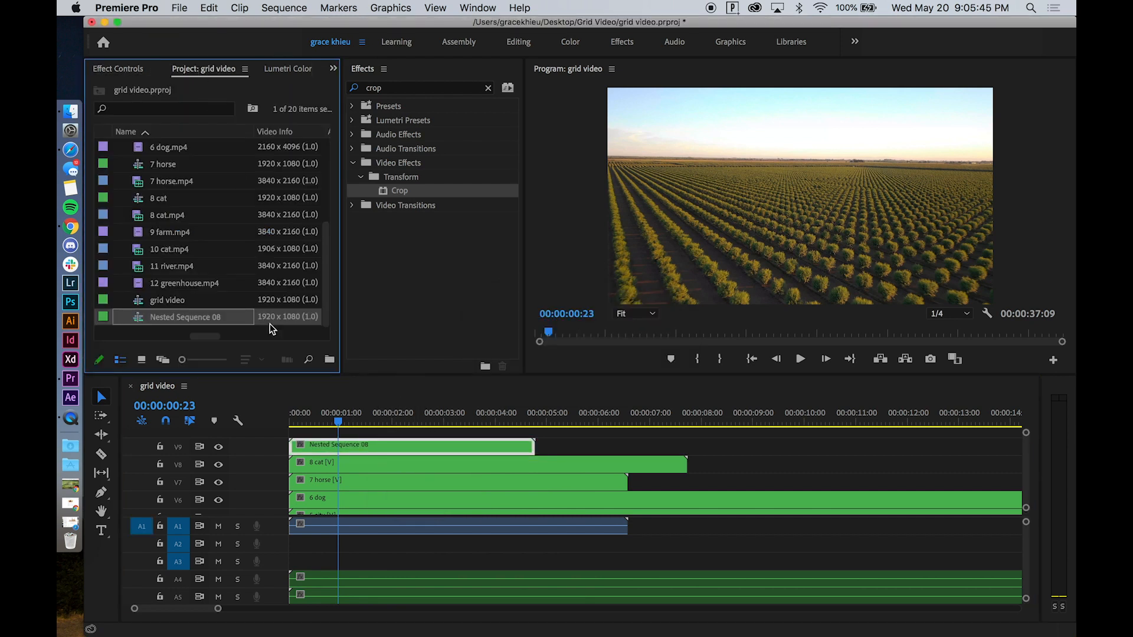
right_click(204, 319)
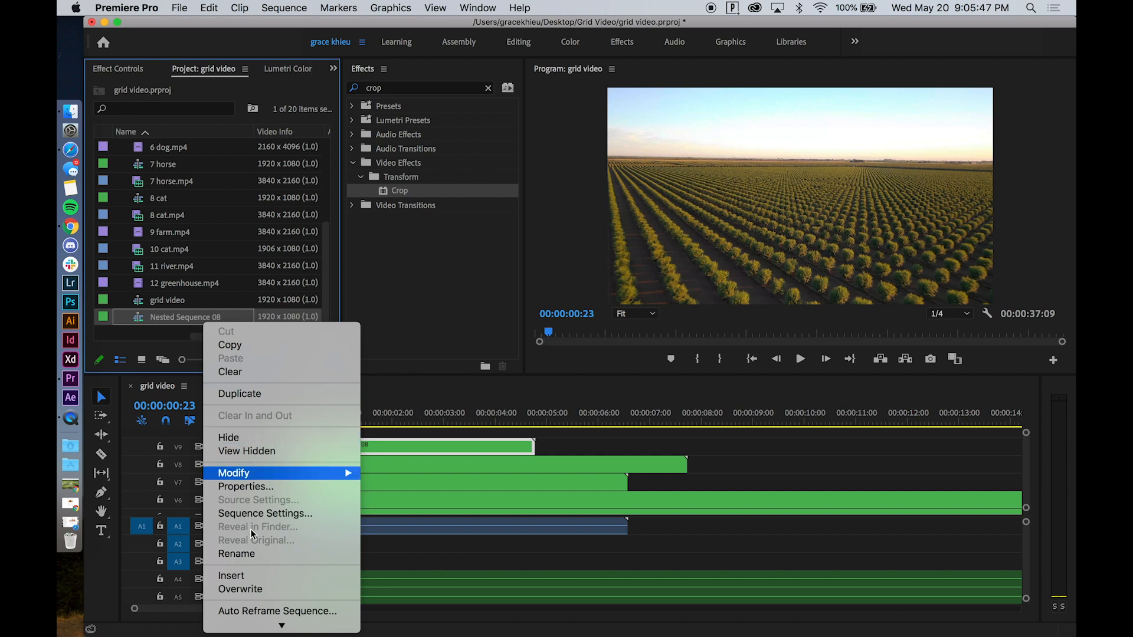
left_click(248, 554)
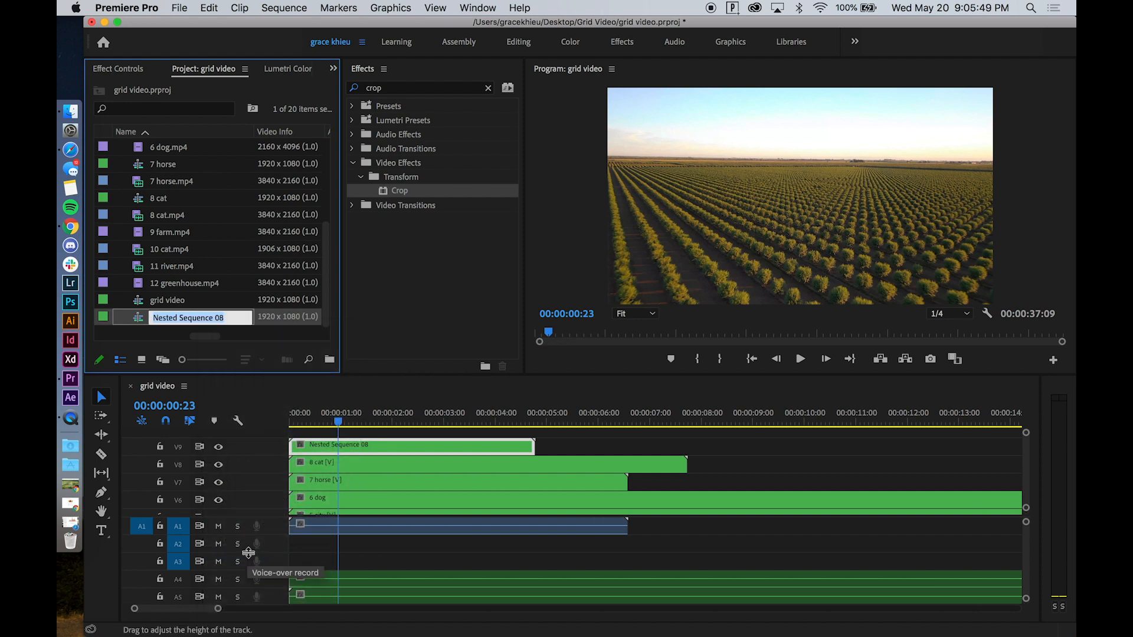
type("9")
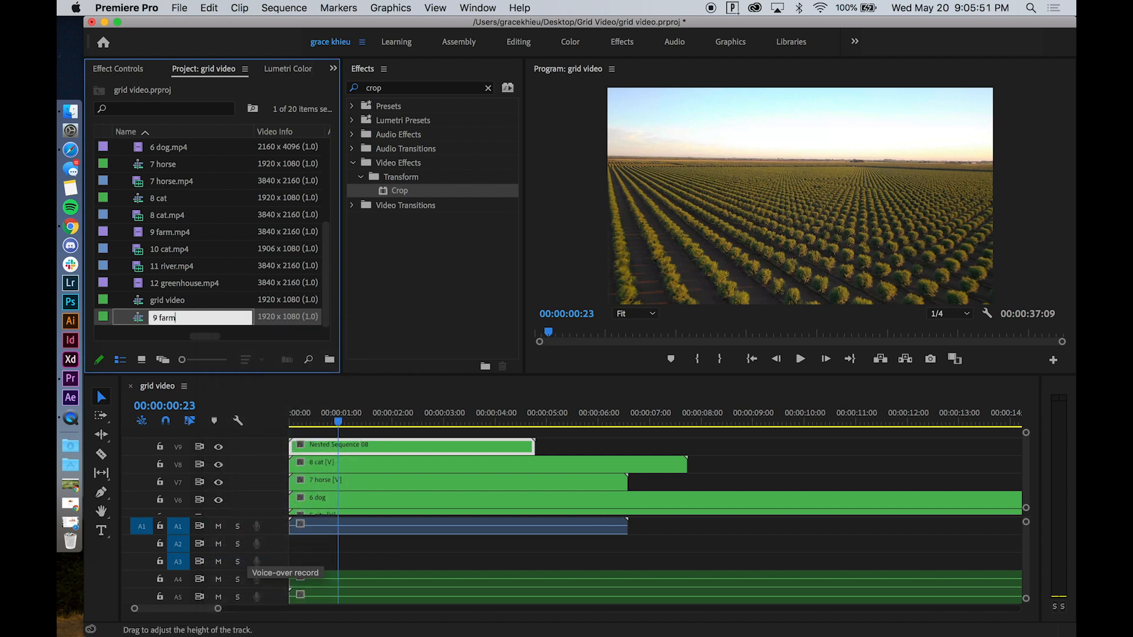
type(" farm")
key("Return")
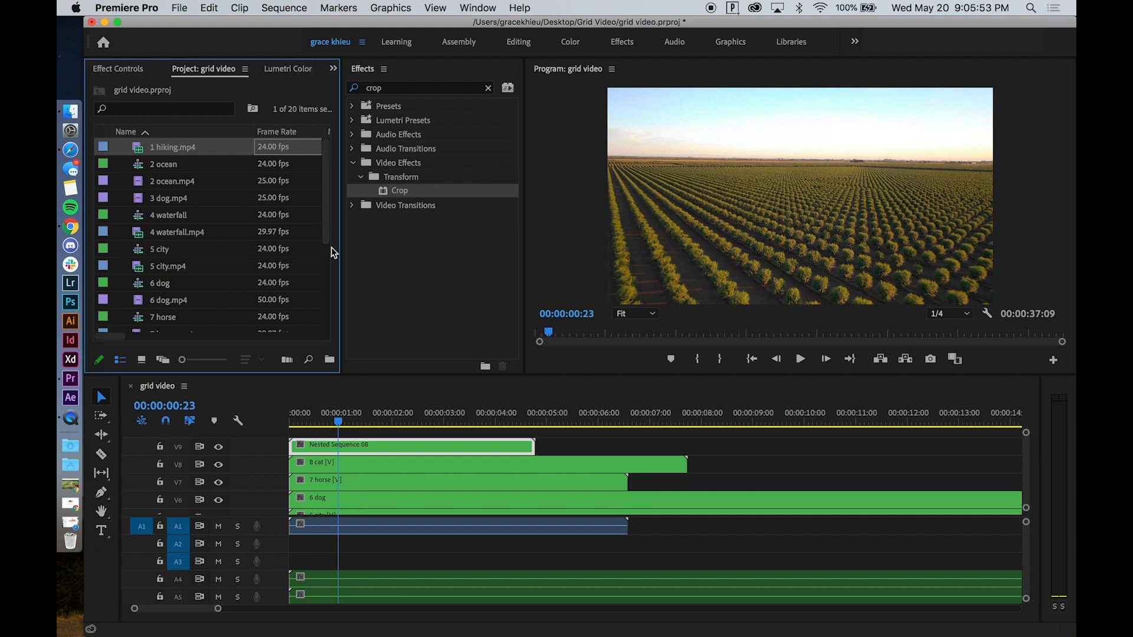
left_click(324, 220)
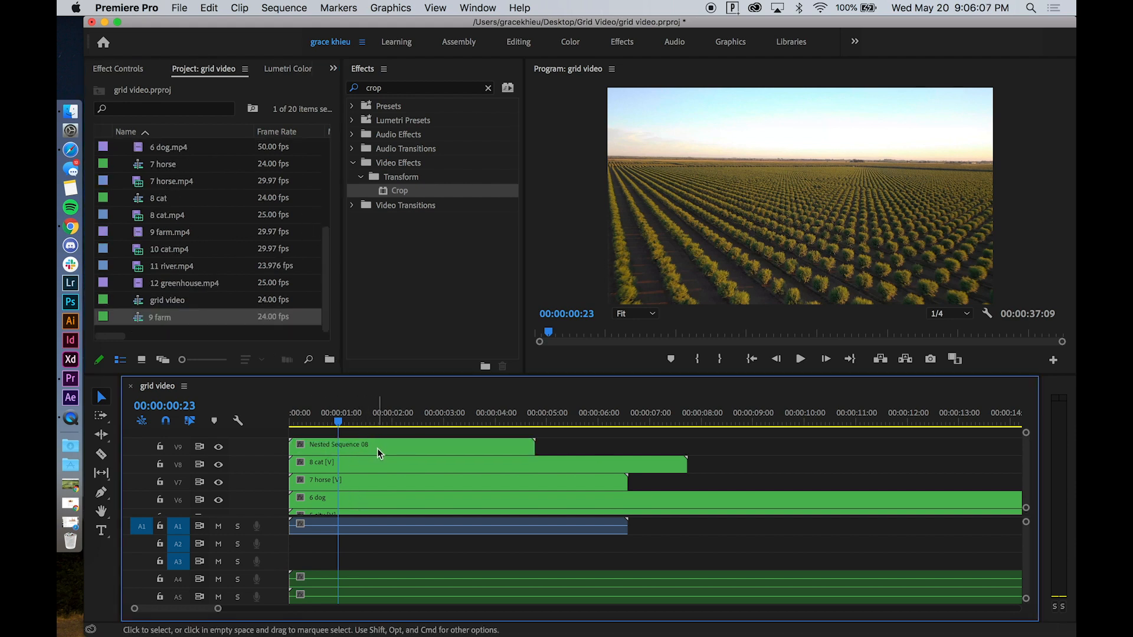
Place 10 cat.mp4 on track V10 at the start of the sequence, above the nested farm clip.
left_click(380, 453)
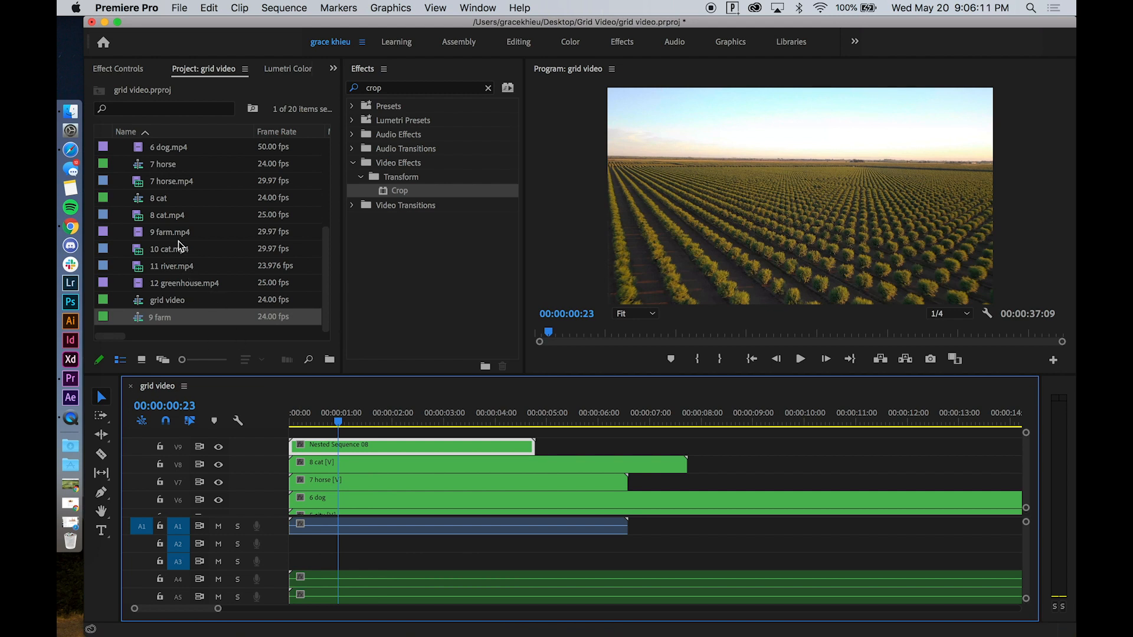
left_click_drag(181, 246, 301, 430)
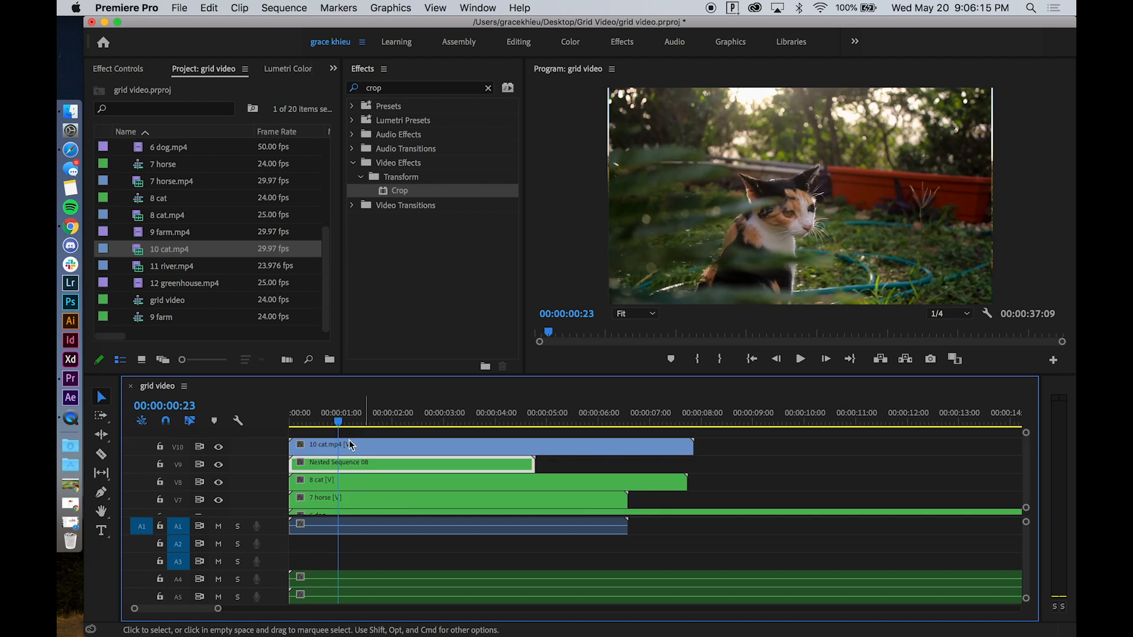
left_click(351, 446)
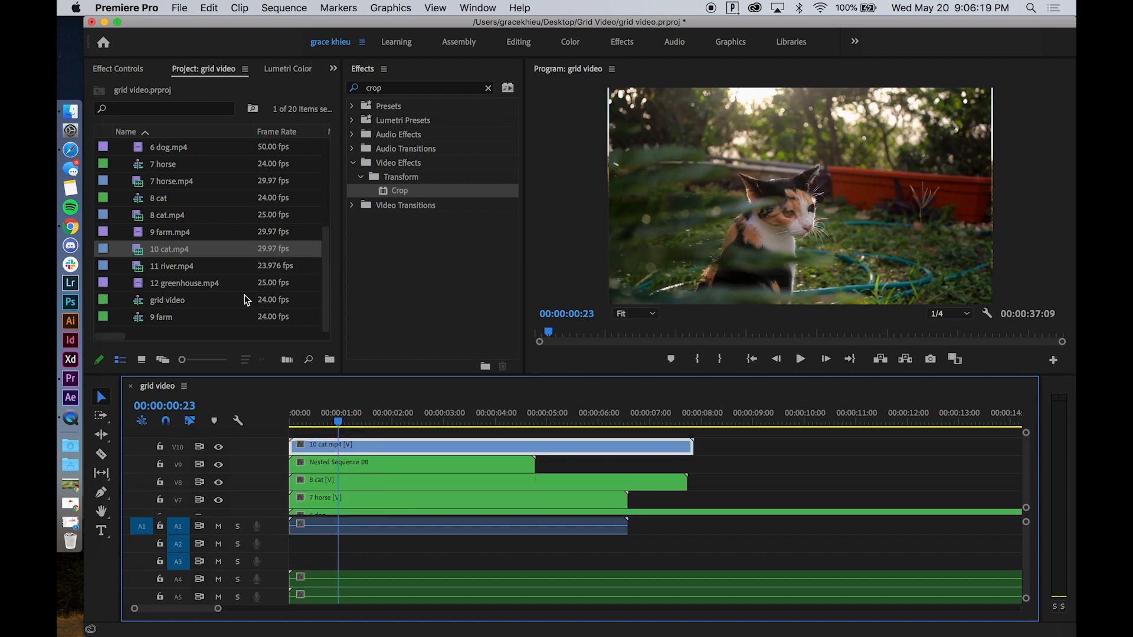
Check the frame size of 10 cat.mp4 and set its Motion Scale to 102 so it fills the frame.
left_click_drag(114, 337, 207, 341)
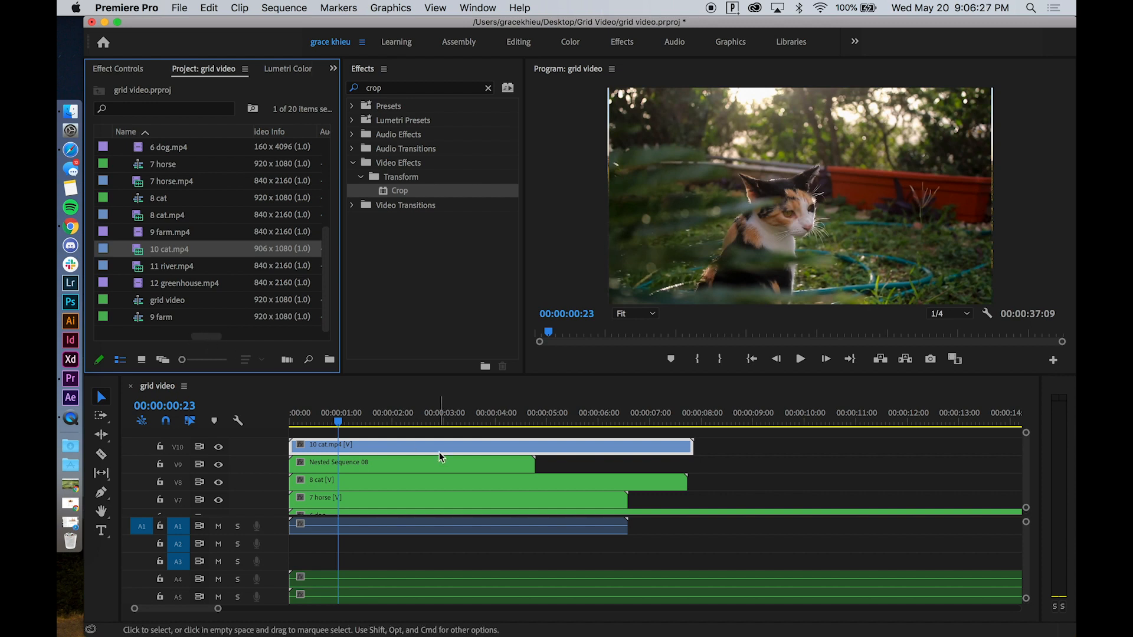
left_click(714, 250)
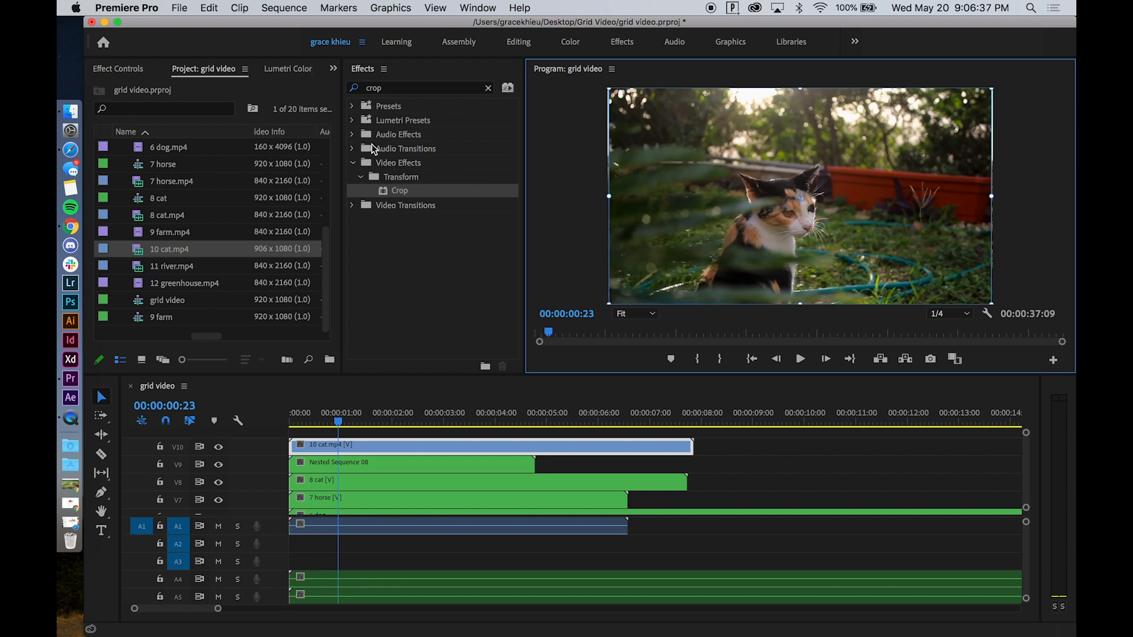
left_click(124, 69)
left_click(189, 156)
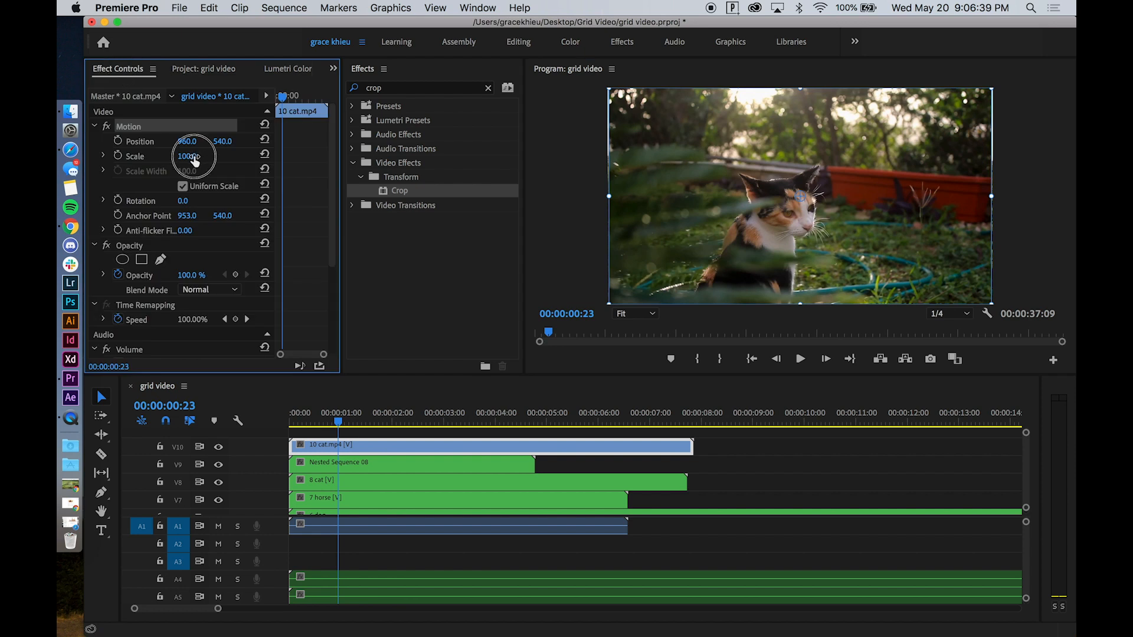
type("102")
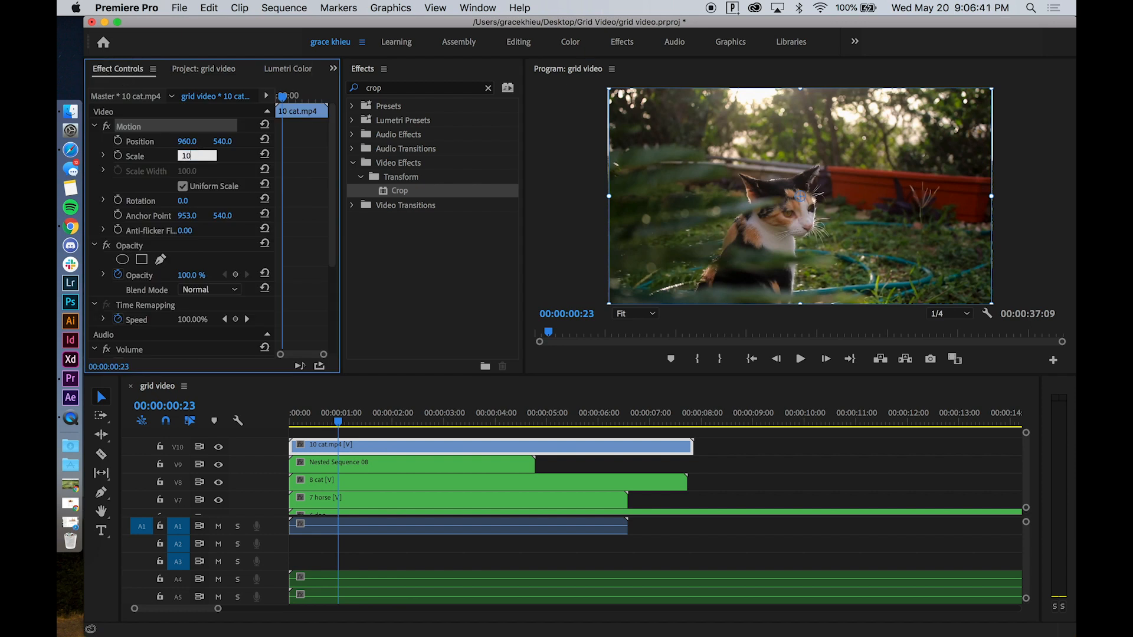
key("Return")
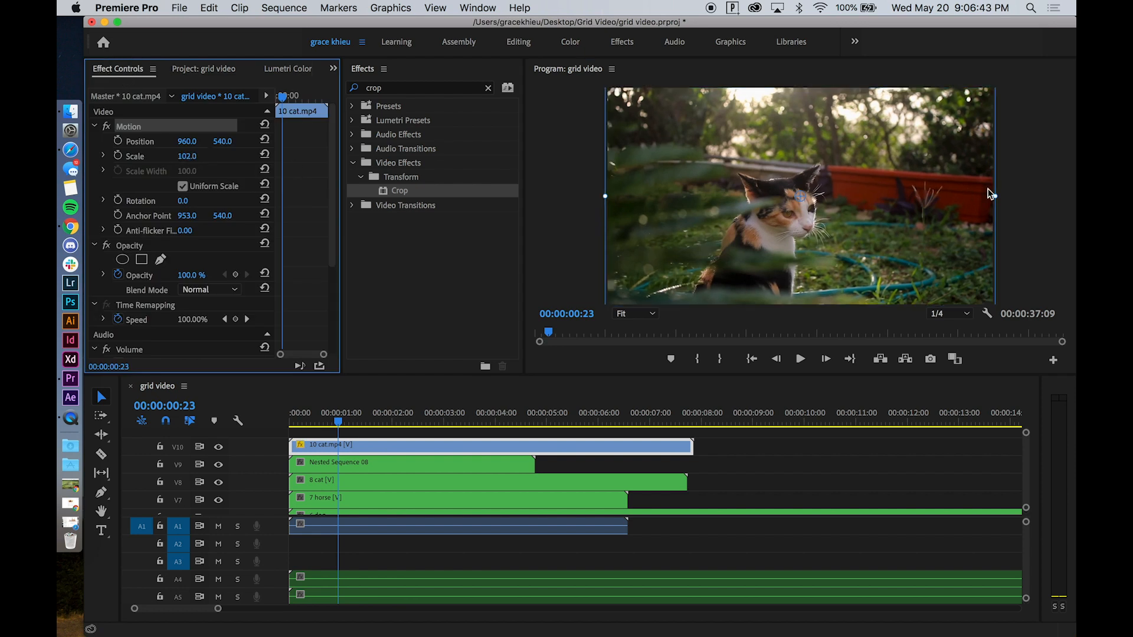
left_click(1008, 193)
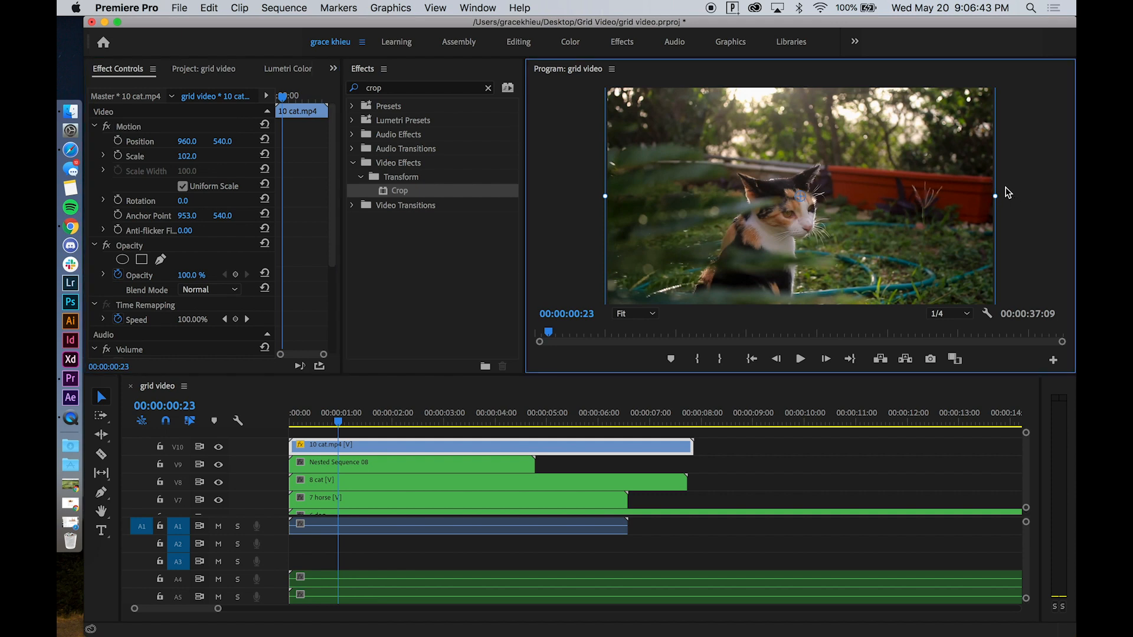
Nest the scaled 10 cat.mp4 clip on V10 as a sequence named 10 cat.
right_click(478, 447)
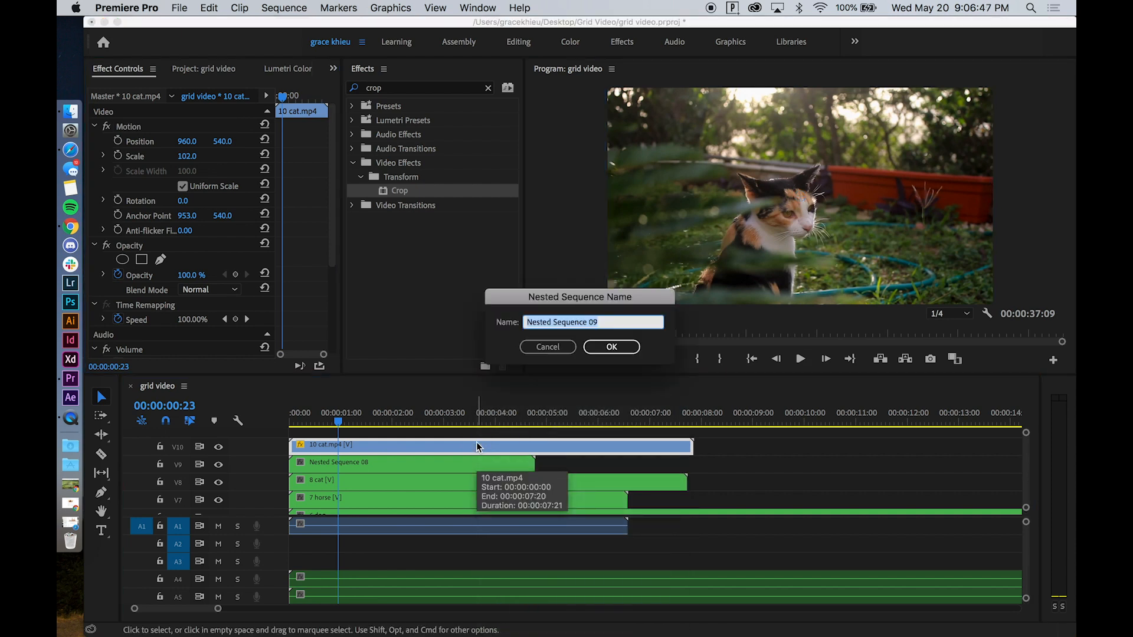
type("10 cat")
key("Return")
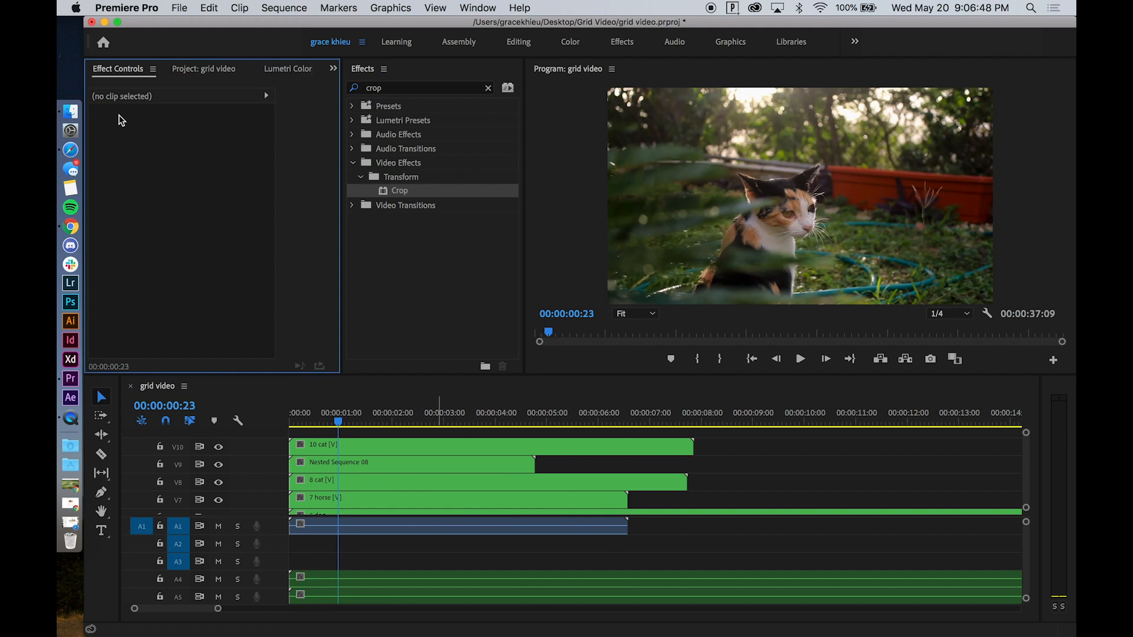
Place 11 river.mp4 on track V11 at the start of the sequence, above the 10 cat nest.
left_click(222, 68)
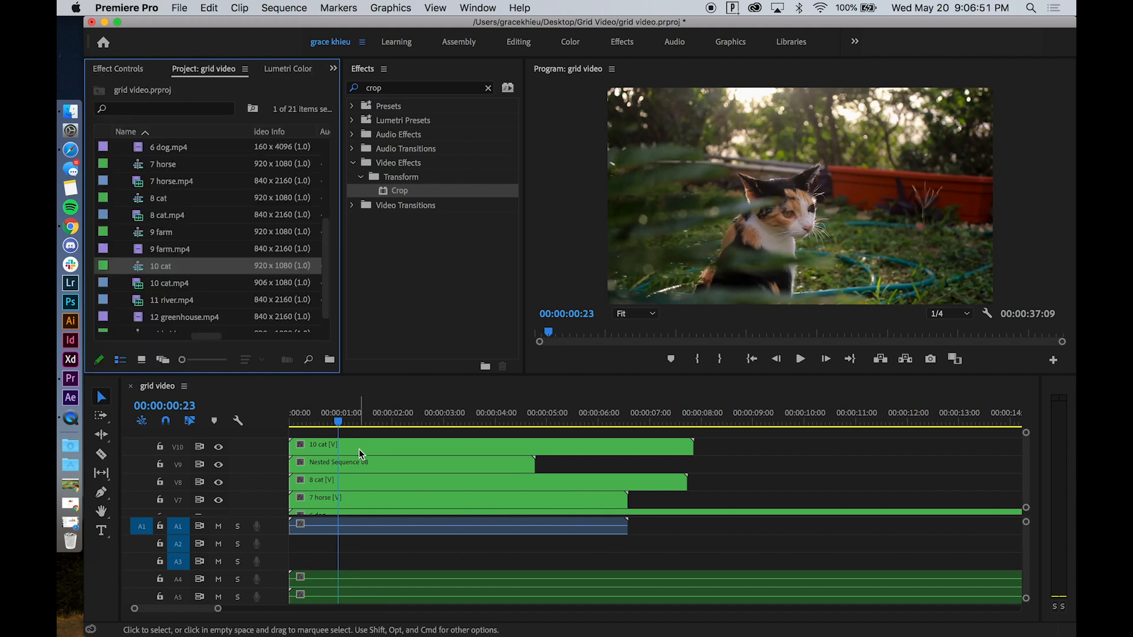
left_click(177, 300)
left_click(205, 300)
left_click_drag(205, 300, 284, 432)
scroll(365, 436, "up", 4)
scroll(366, 439, "up", 3)
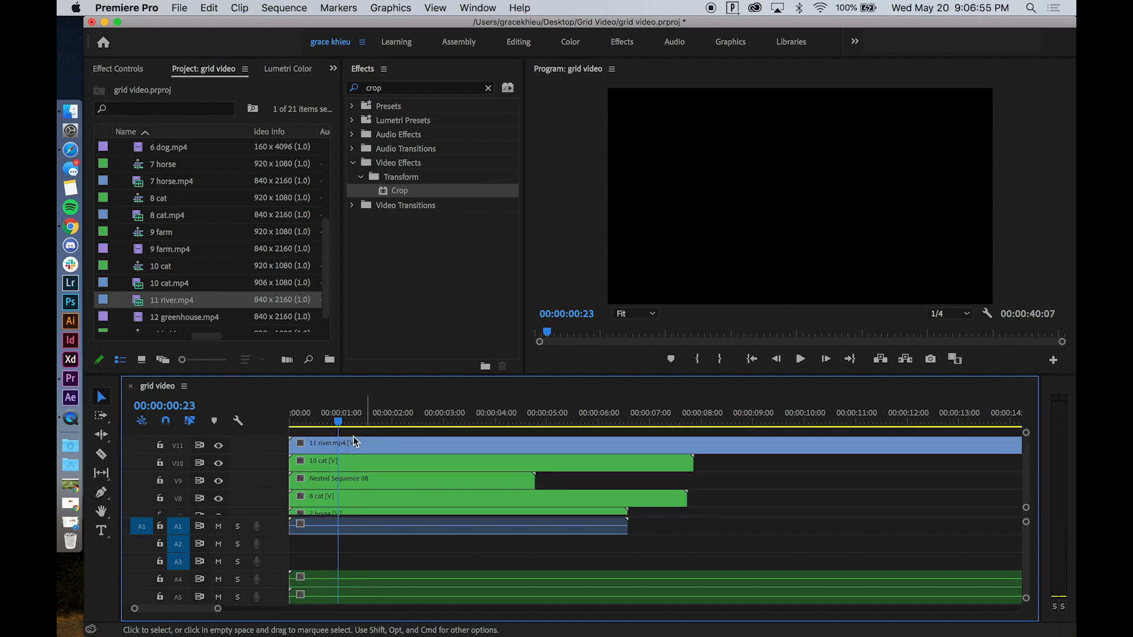
In the Motion effect of the 11 river.mp4 clip on V11, set Scale to 50.
left_click(645, 206)
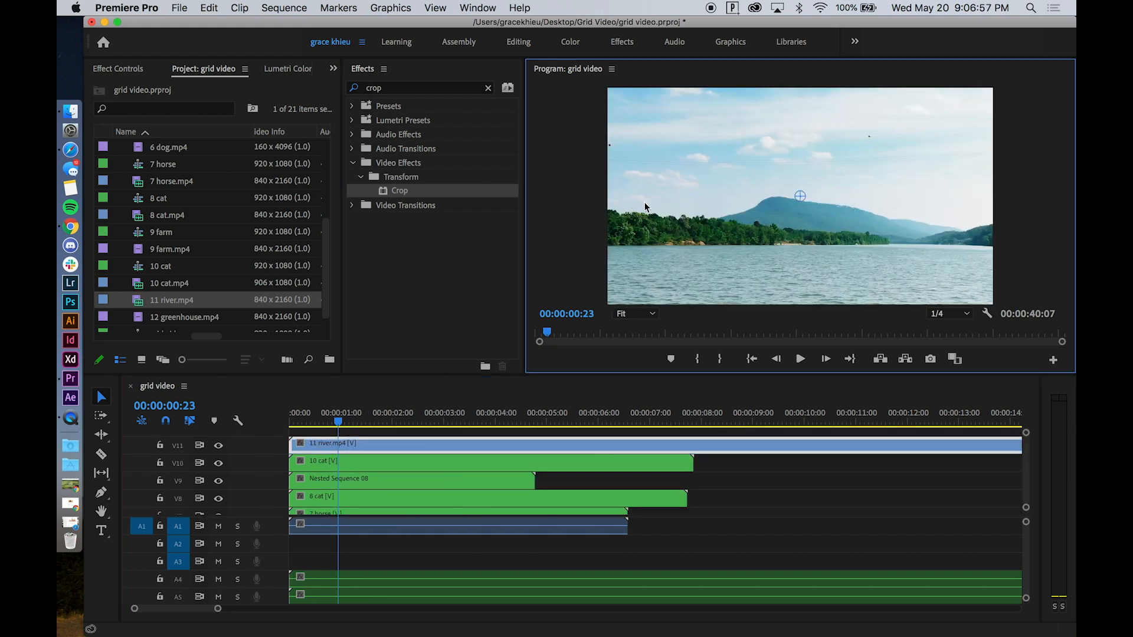
left_click(651, 313)
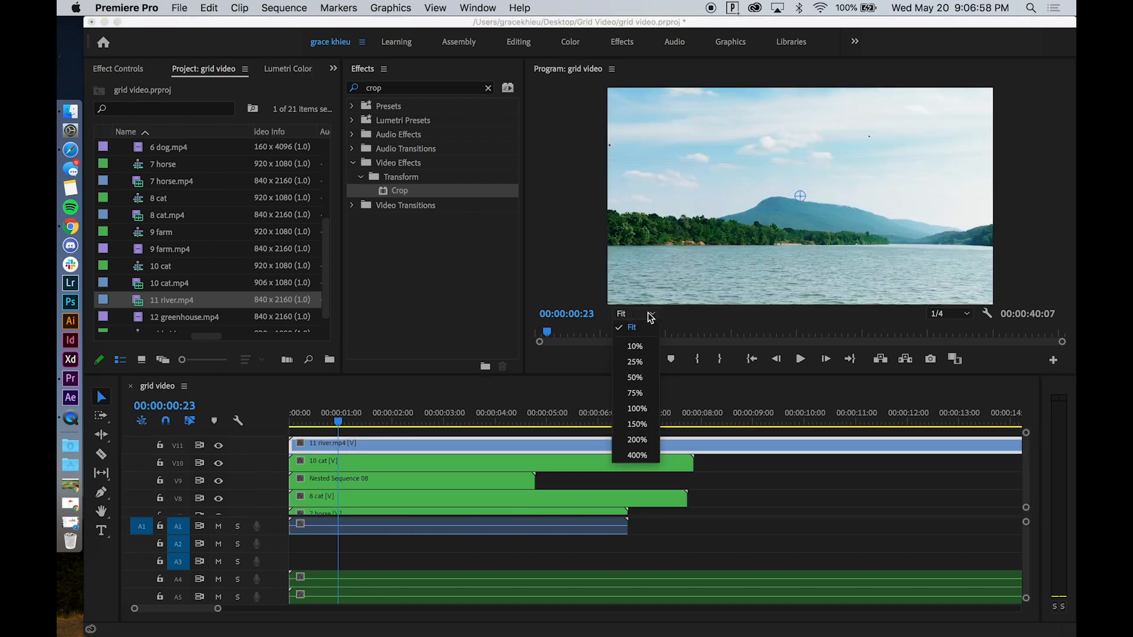
left_click(641, 385)
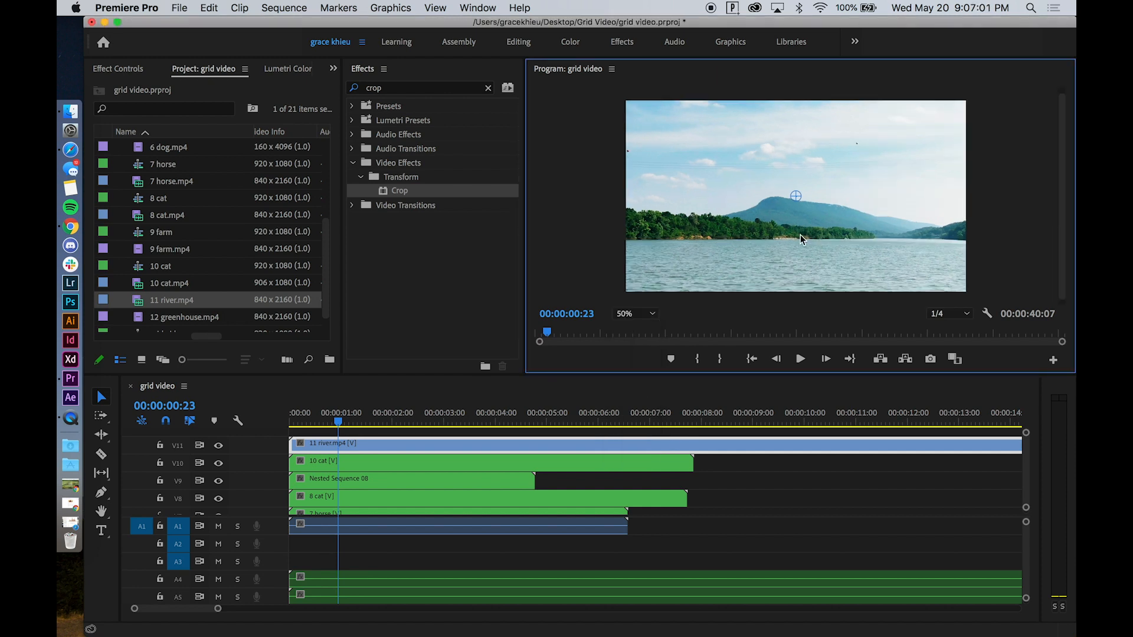
left_click(643, 315)
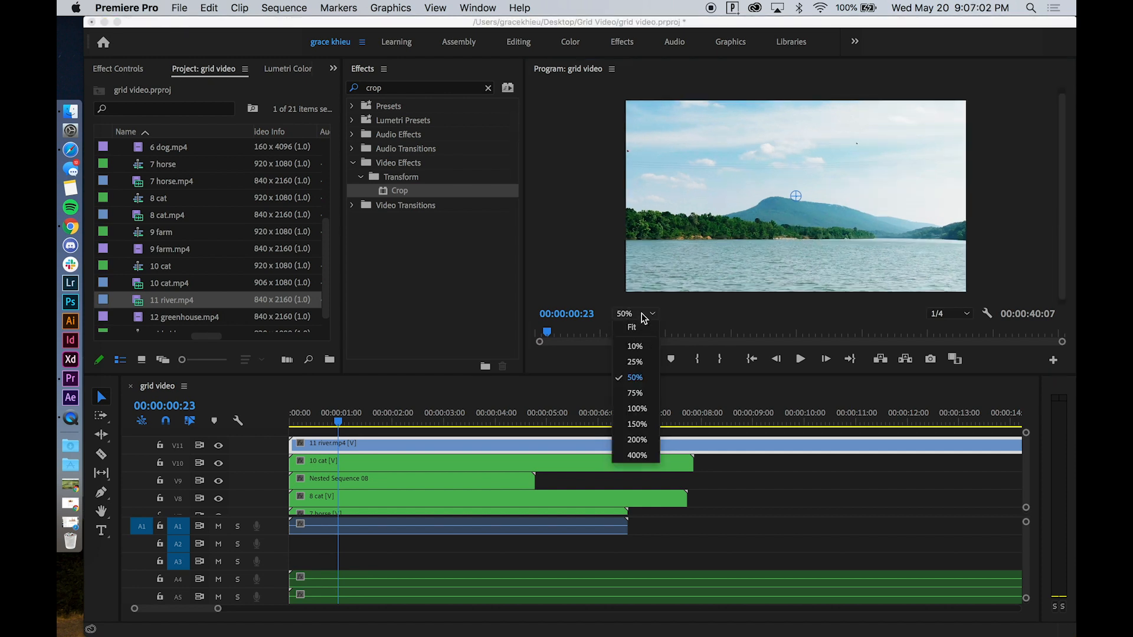
left_click(636, 362)
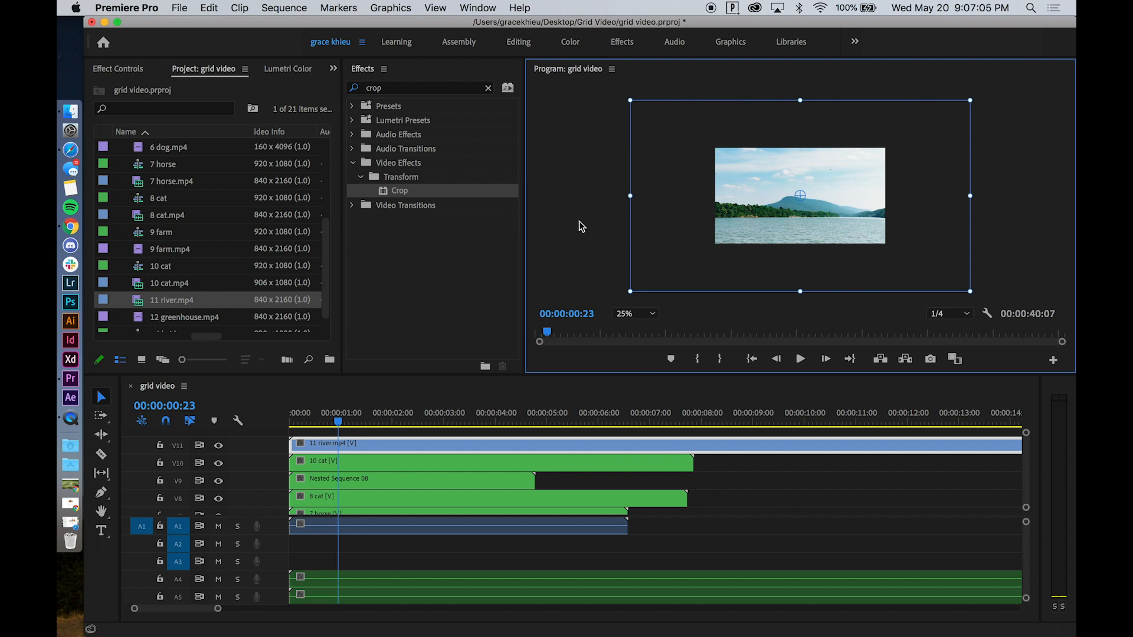
left_click(118, 68)
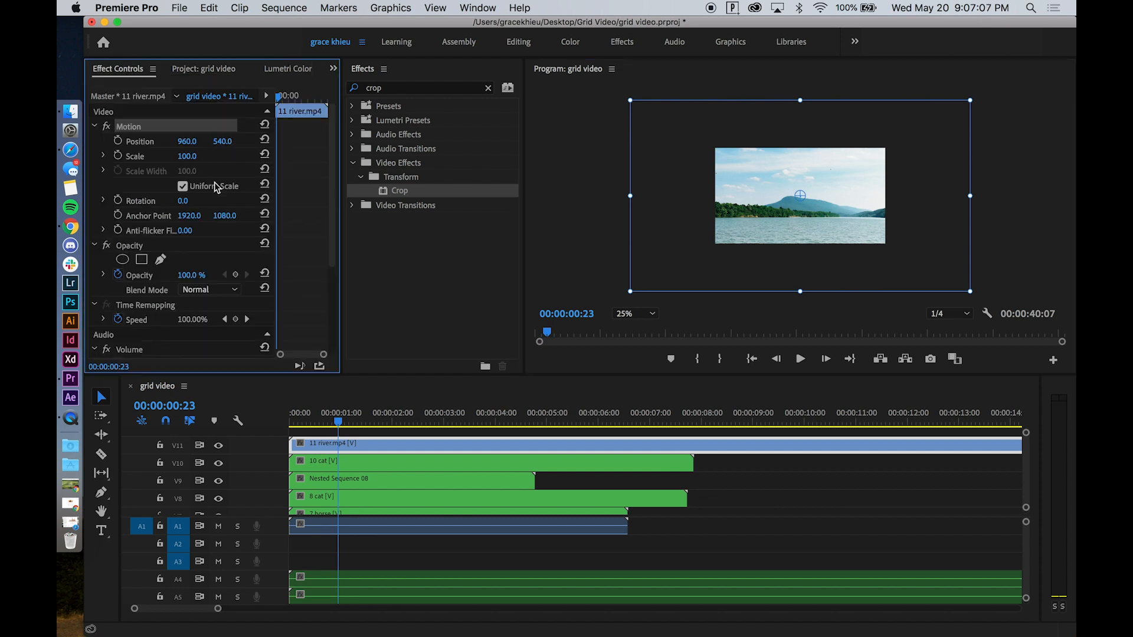
left_click(194, 157)
type("50")
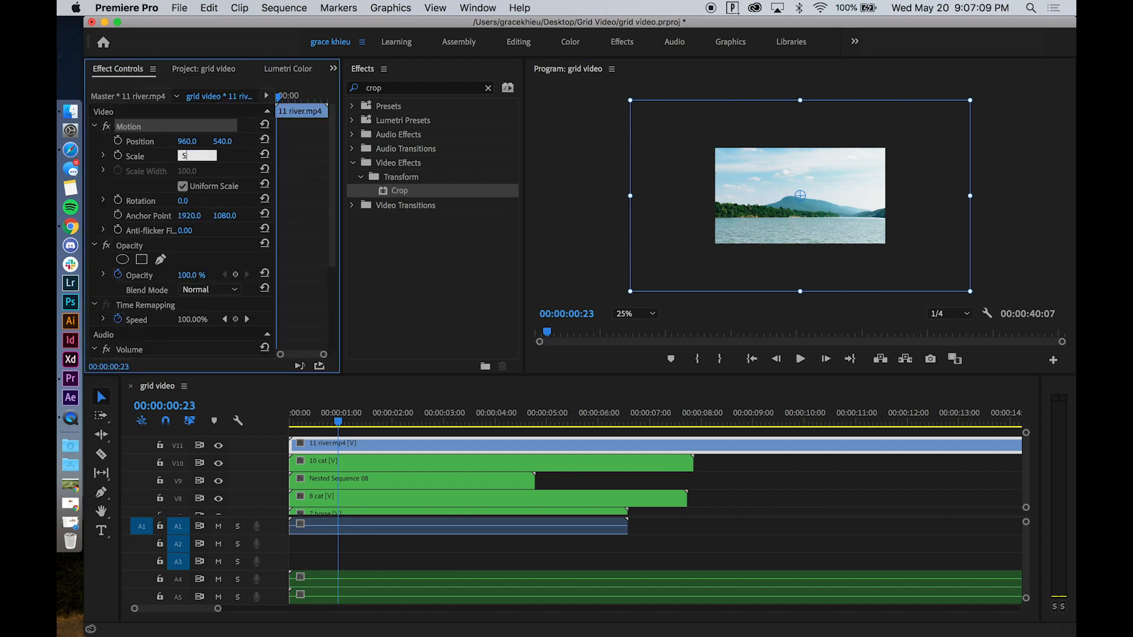
key("Return")
left_click(629, 494)
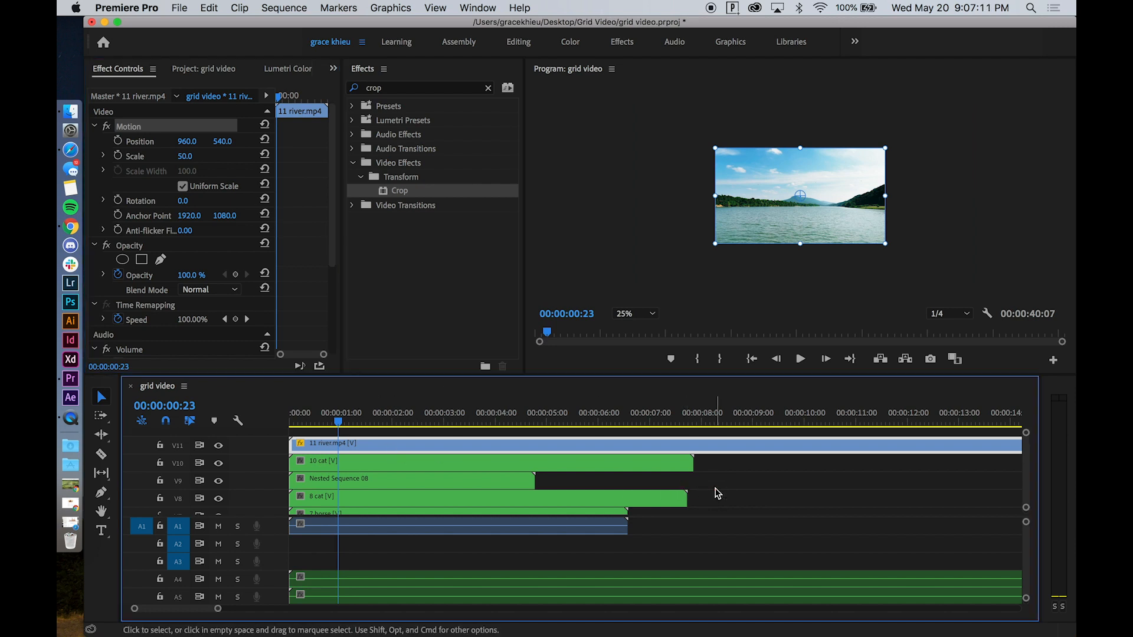
Nest the scaled 11 river.mp4 clip on V11 as a sequence named 11 river.
left_click(635, 324)
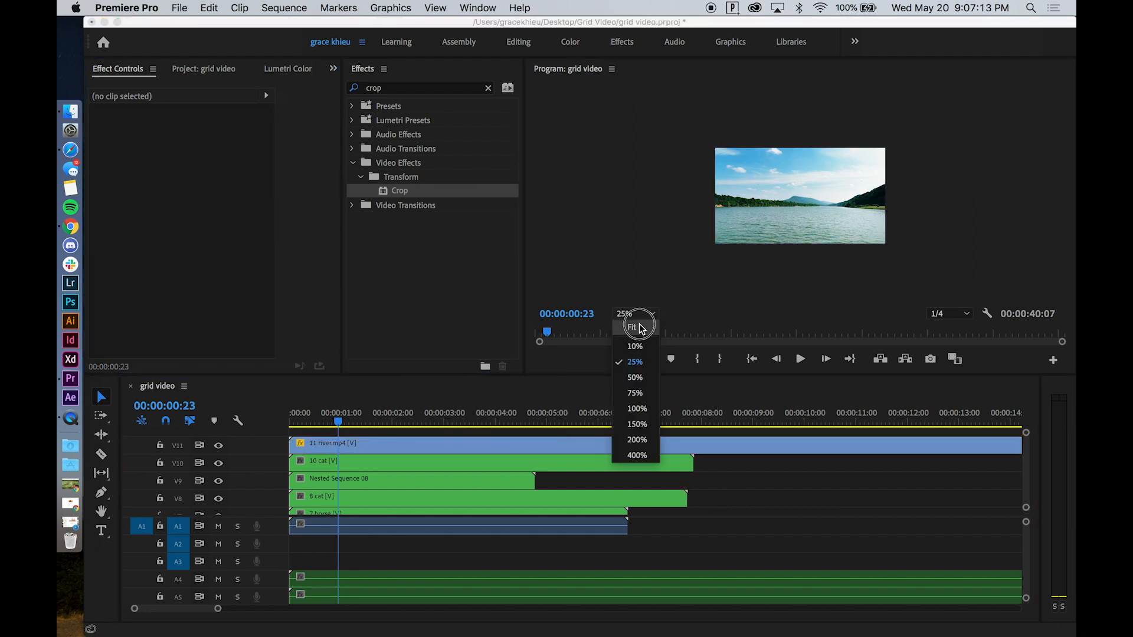
left_click(639, 313)
left_click(700, 232)
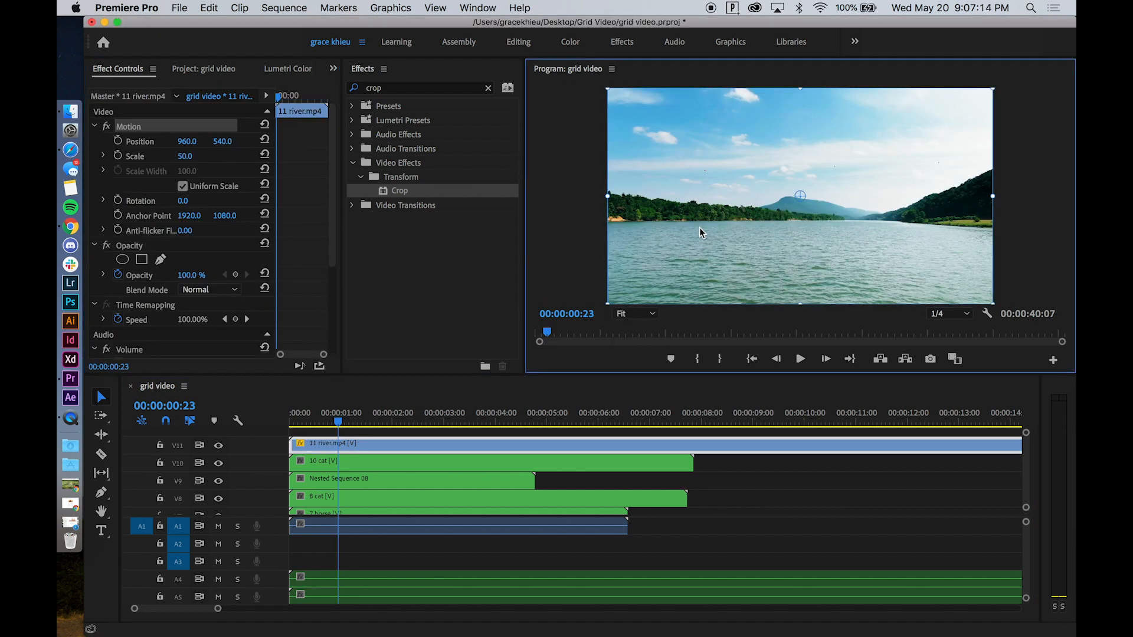
right_click(425, 446)
left_click(444, 609)
type("11")
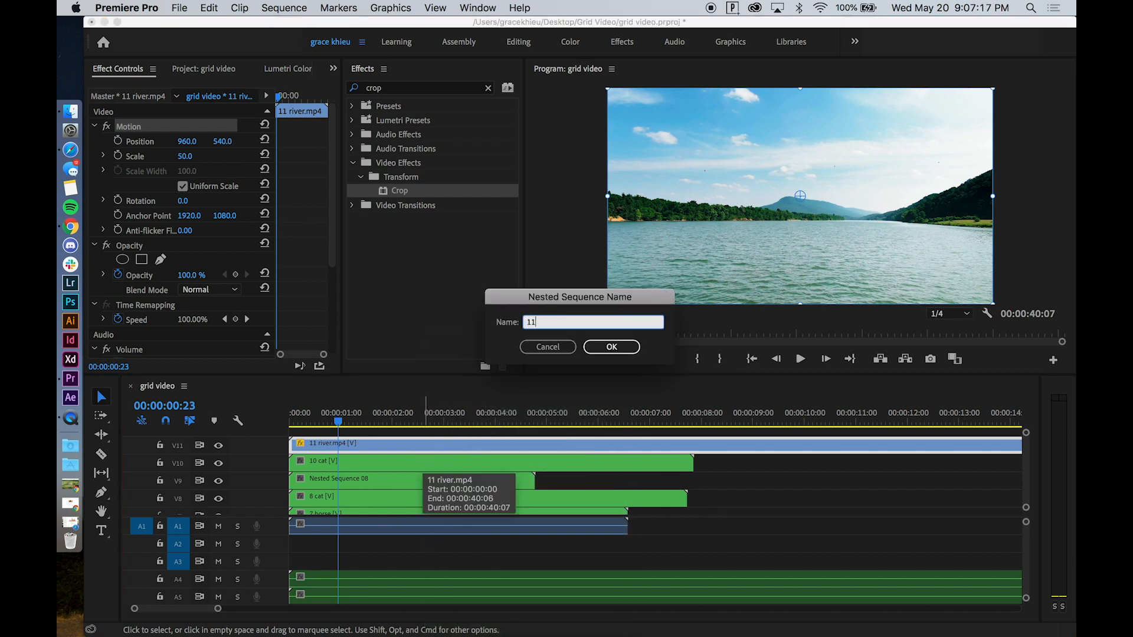
type(" river")
key("Return")
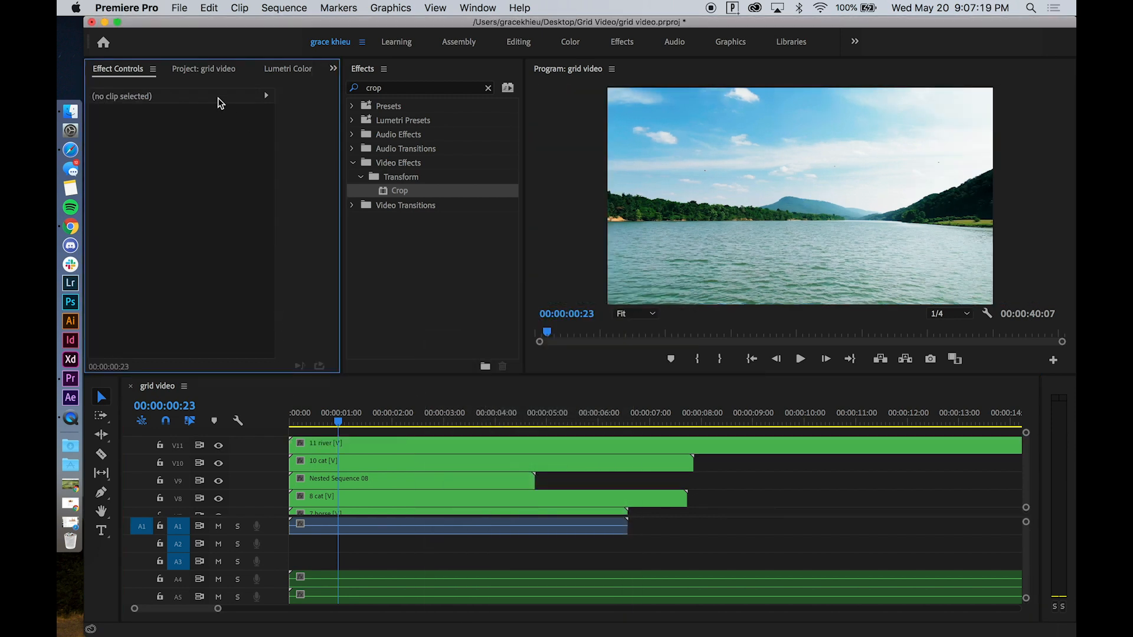
Place 12 greenhouse.mp4 on track V12 at the start of the sequence, above the 11 river nest.
left_click(217, 70)
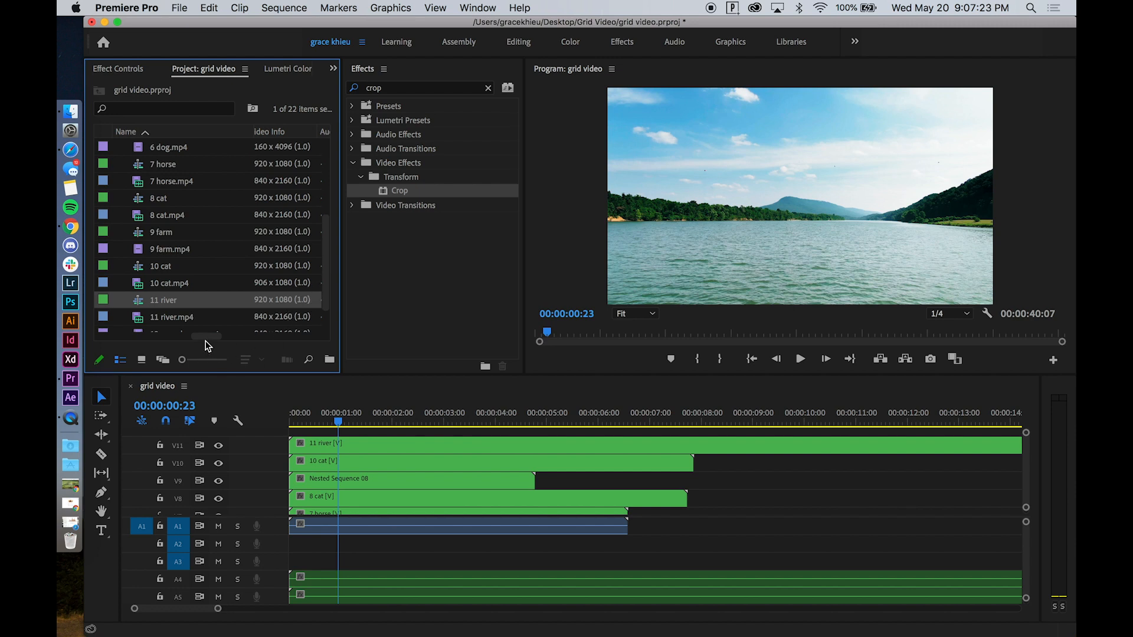
left_click_drag(208, 345, 204, 342)
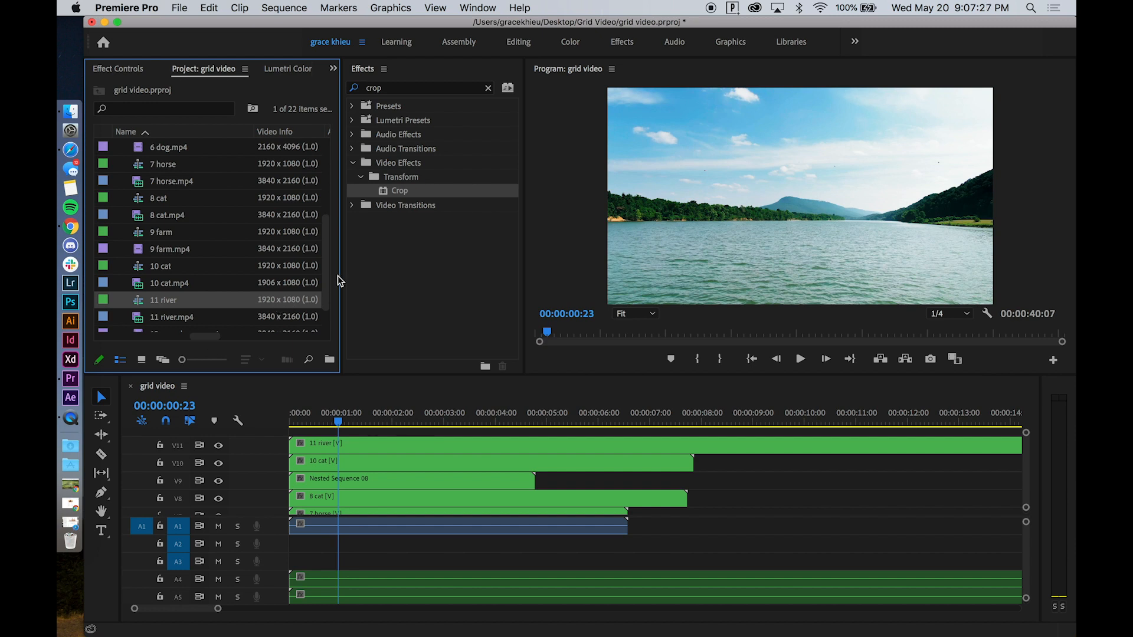
scroll(323, 290, "down", 2)
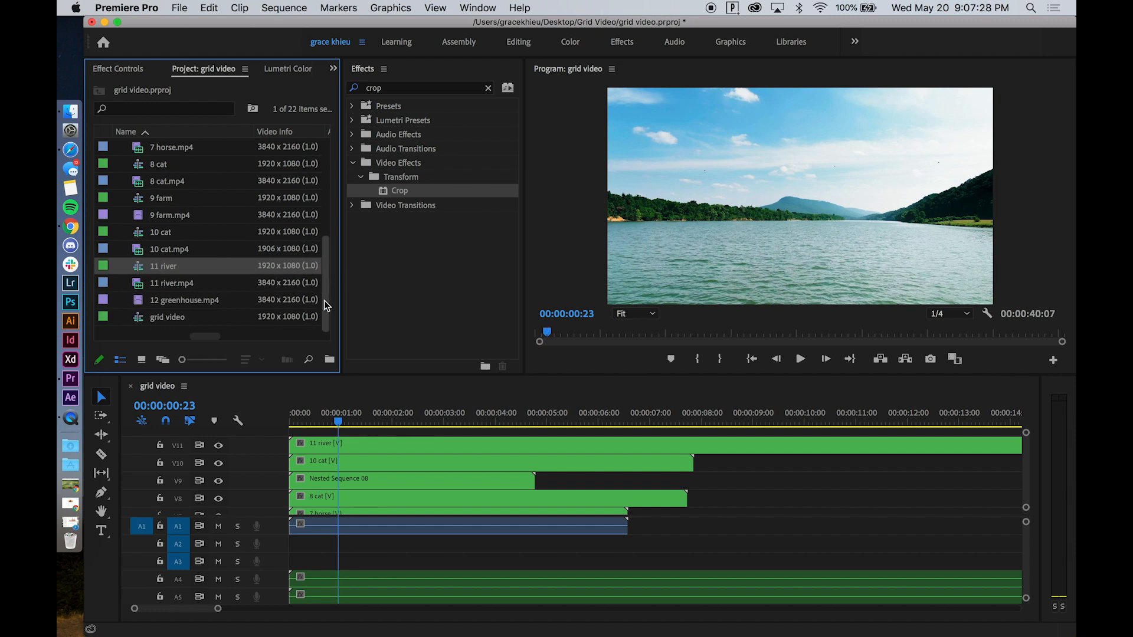
left_click(205, 302)
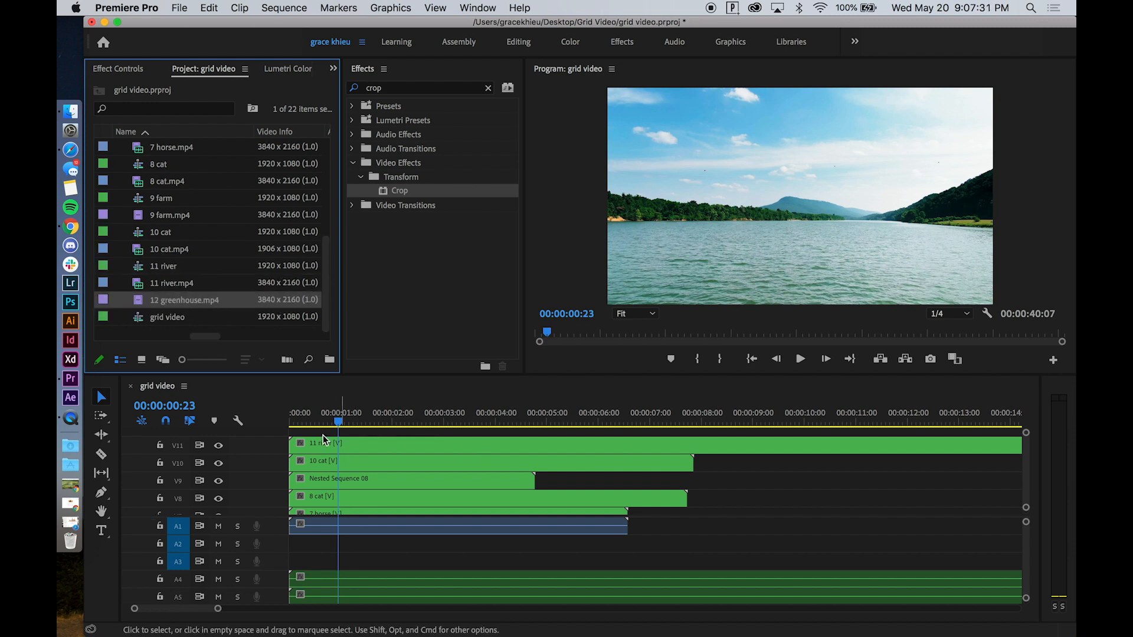
left_click_drag(184, 302, 345, 438)
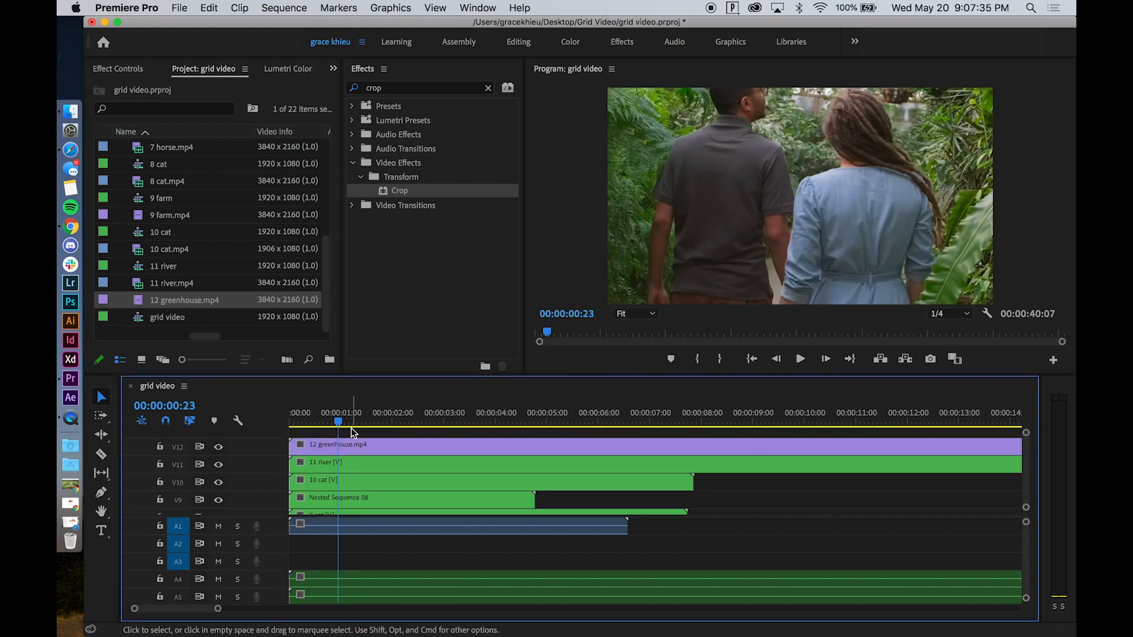
In the Motion effect of the 12 greenhouse.mp4 clip on V12, set Scale to 50.
left_click(365, 447)
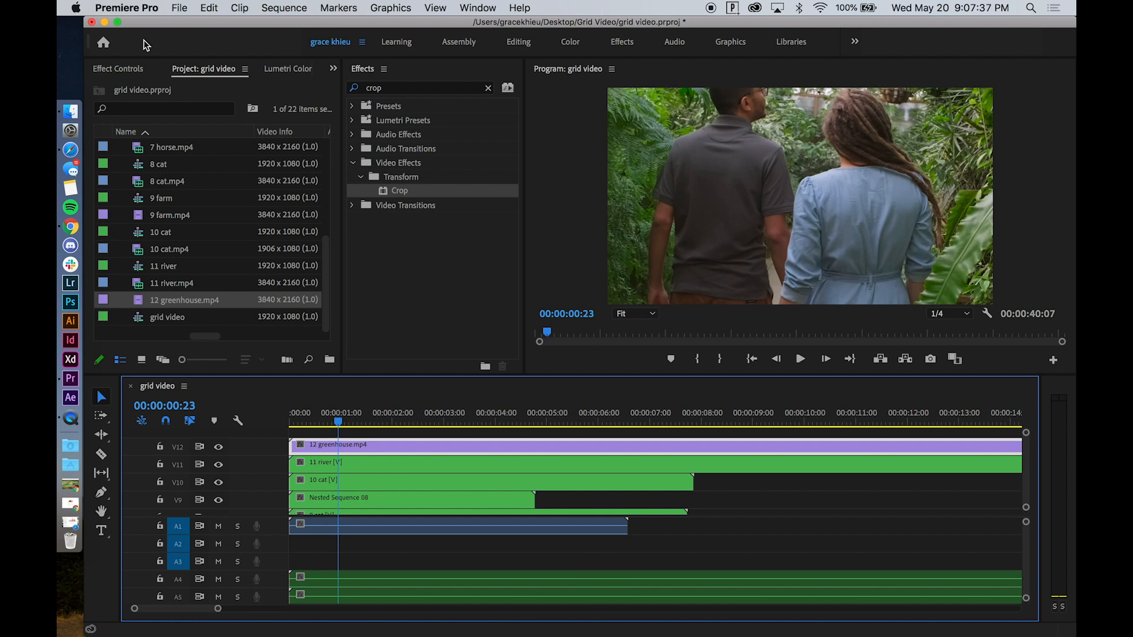
left_click(118, 69)
left_click(187, 156)
type("50")
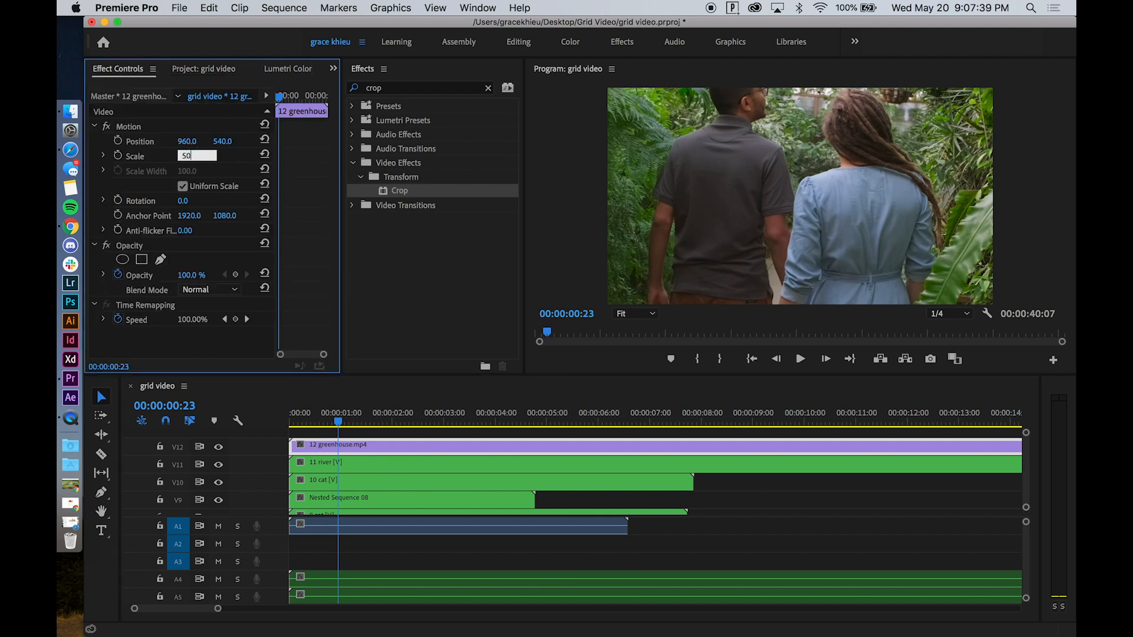
key("Return")
Nest the scaled 12 greenhouse.mp4 clip on V12 as a sequence named 12 greenhouse.
right_click(314, 450)
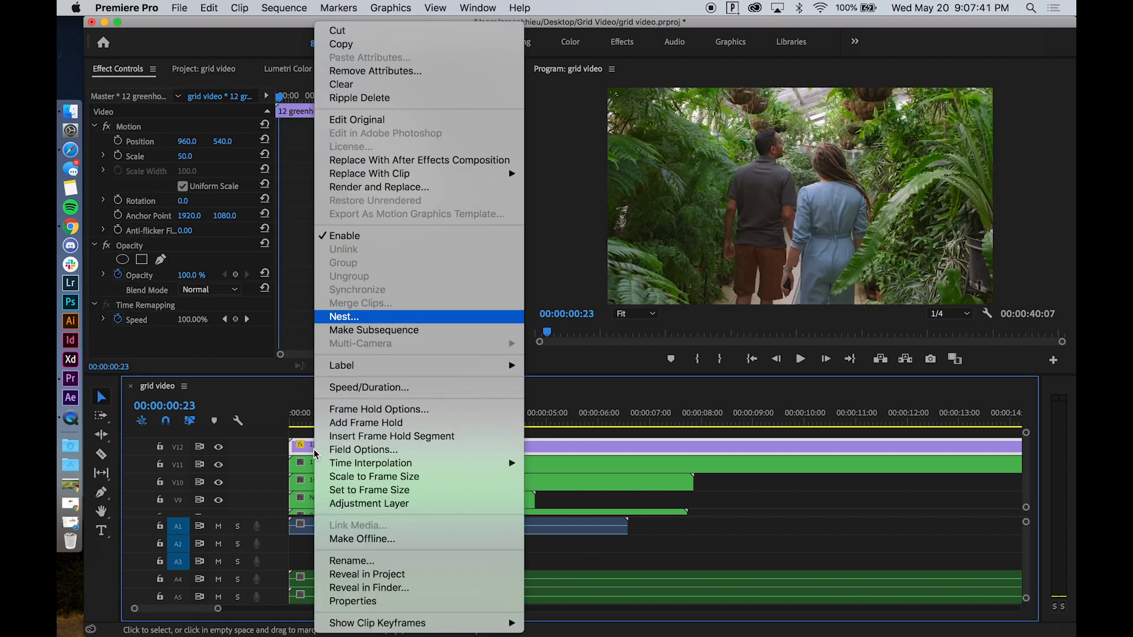
left_click(344, 317)
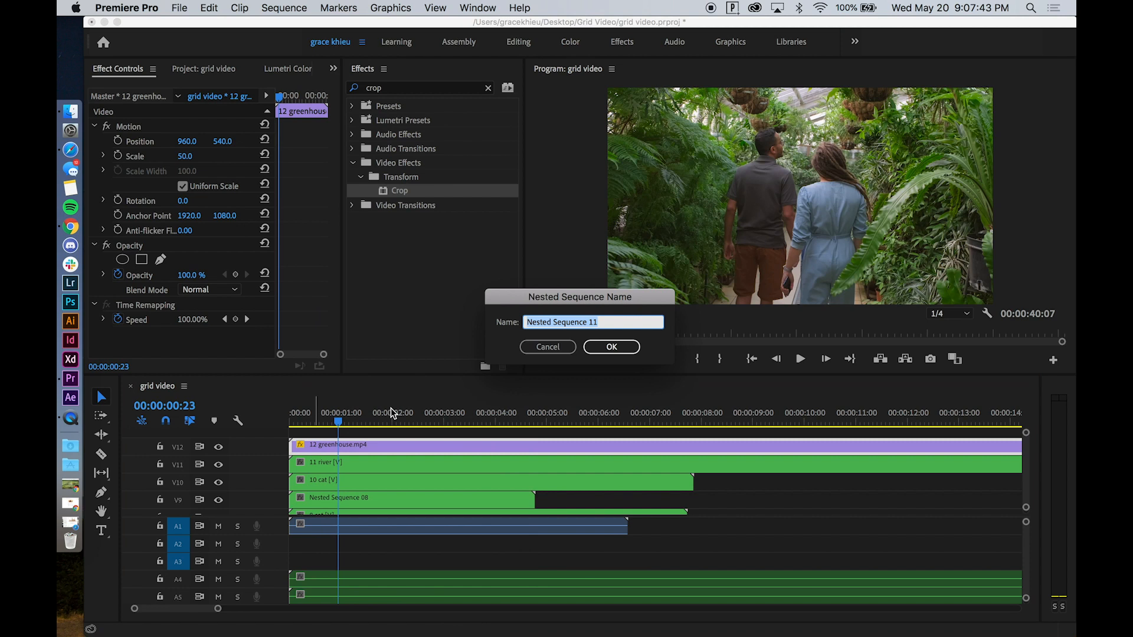
type("12 greenhouse")
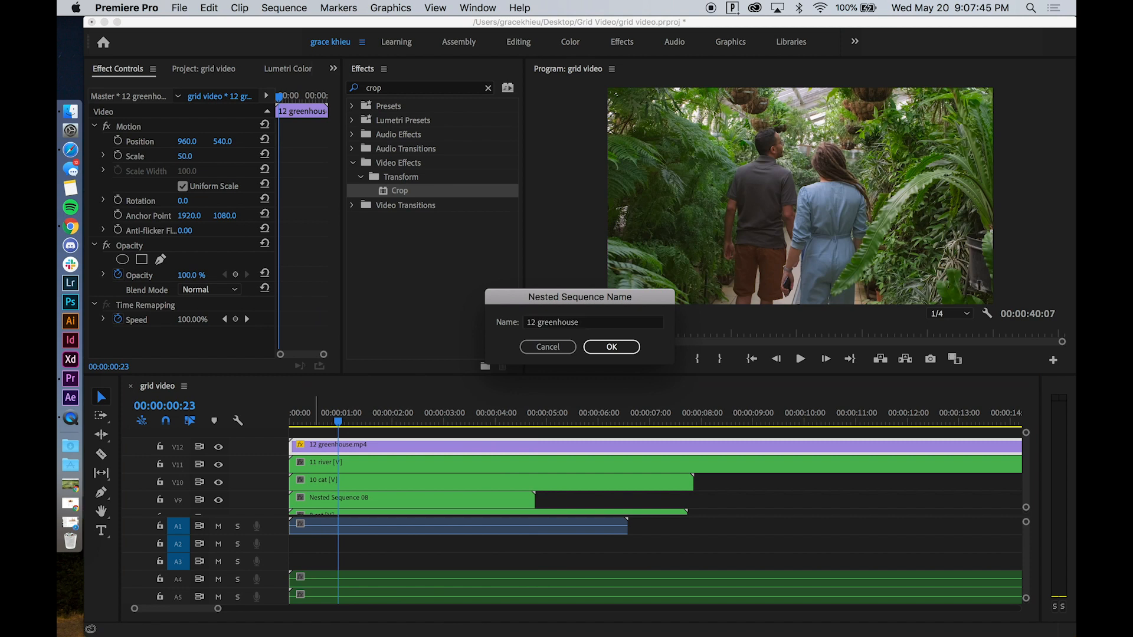
key("Return")
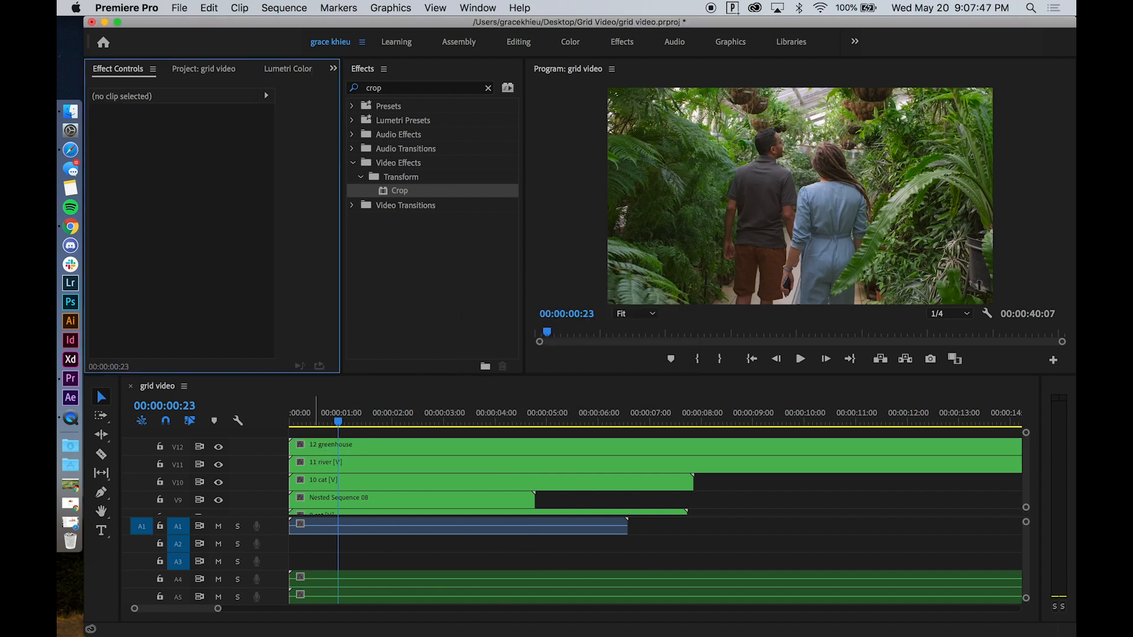
Enlarge the timeline area to fit more video tracks and look through the stacked clips from V1 to V12.
left_click_drag(444, 375, 532, 273)
scroll(610, 428, "down", 5)
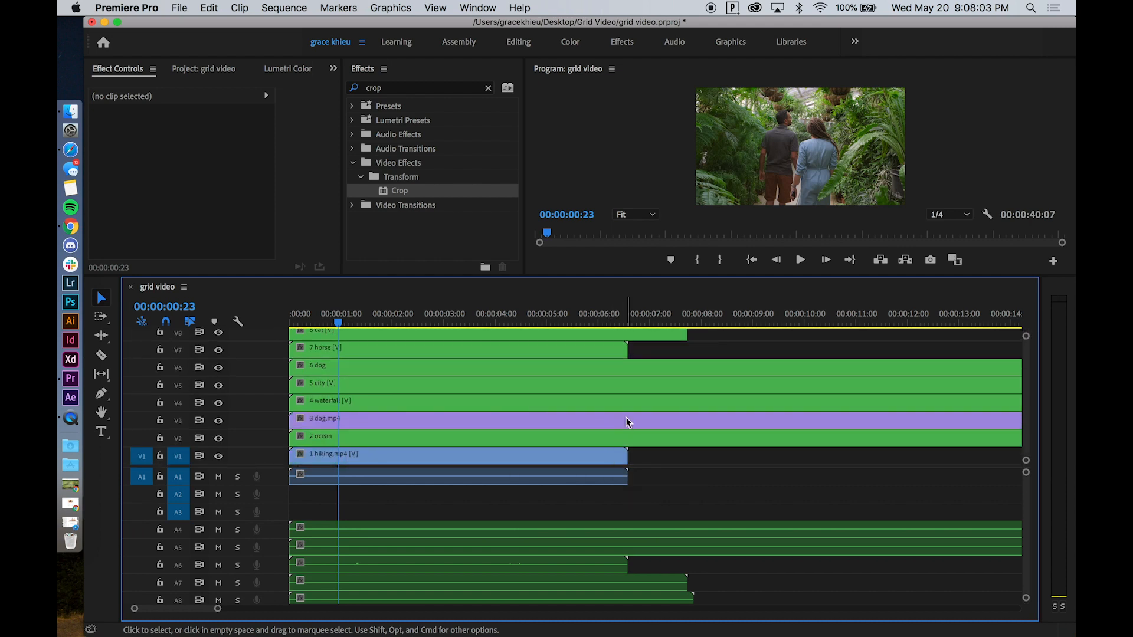
scroll(625, 417, "up", 1)
scroll(626, 421, "down", 1)
scroll(627, 417, "up", 5)
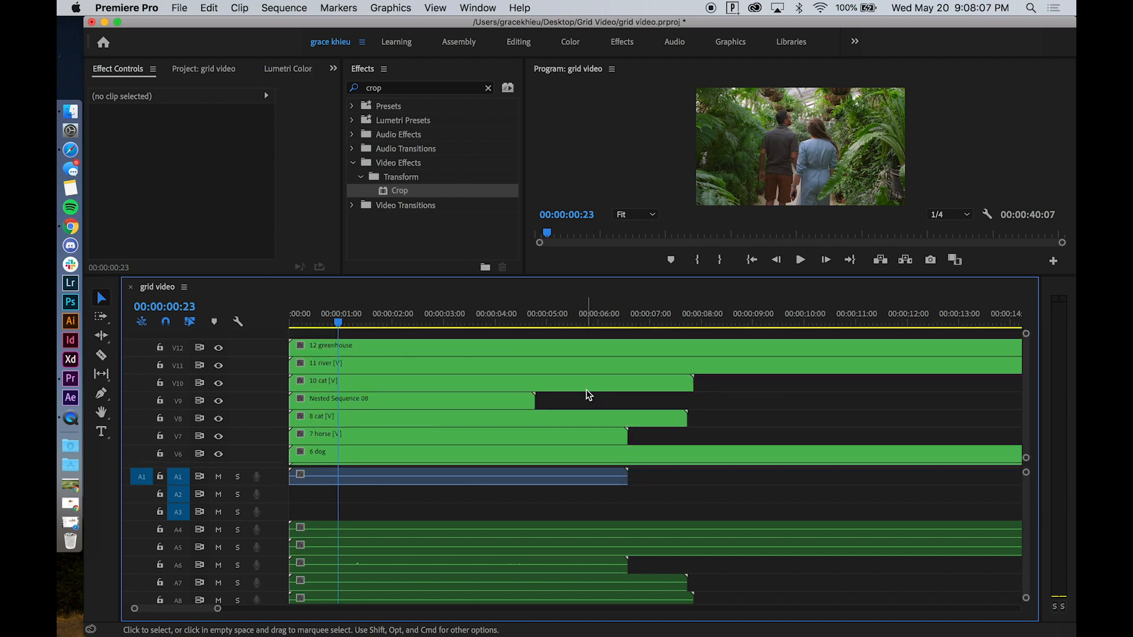
Set the Motion Scale of the 12 greenhouse nest on V12 to 25.
left_click(409, 344)
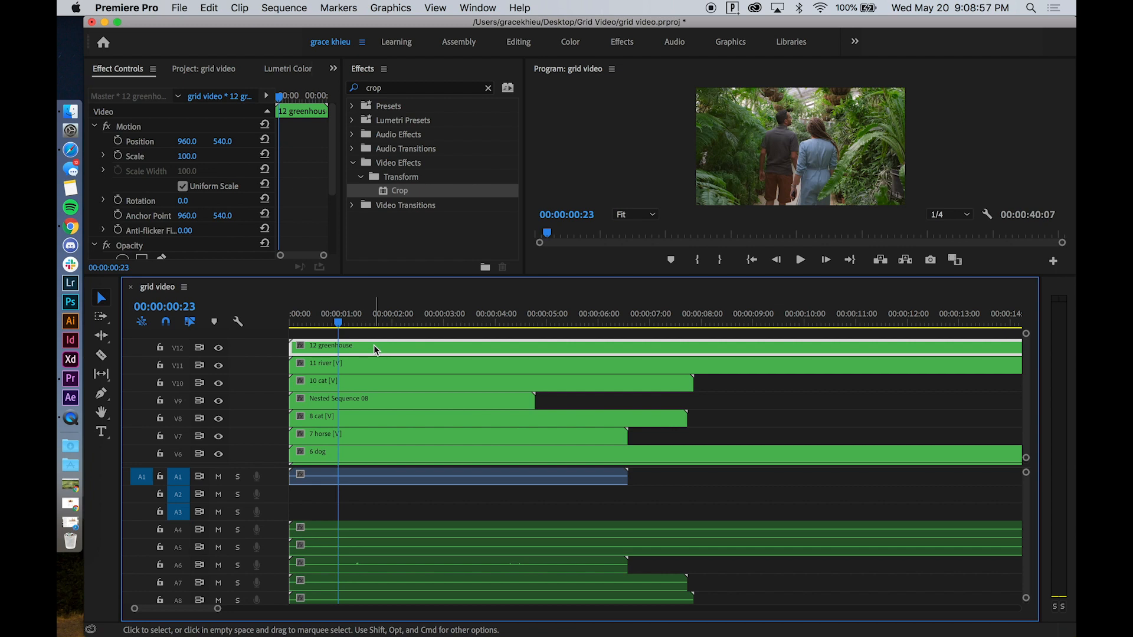
left_click(187, 156)
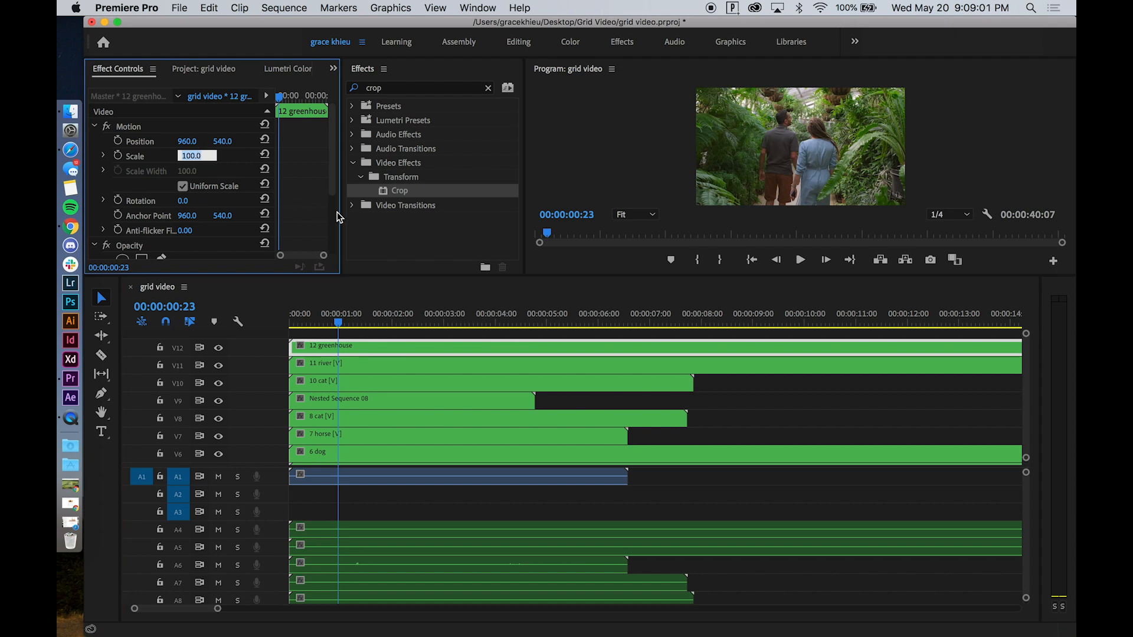
type("25")
key("Return")
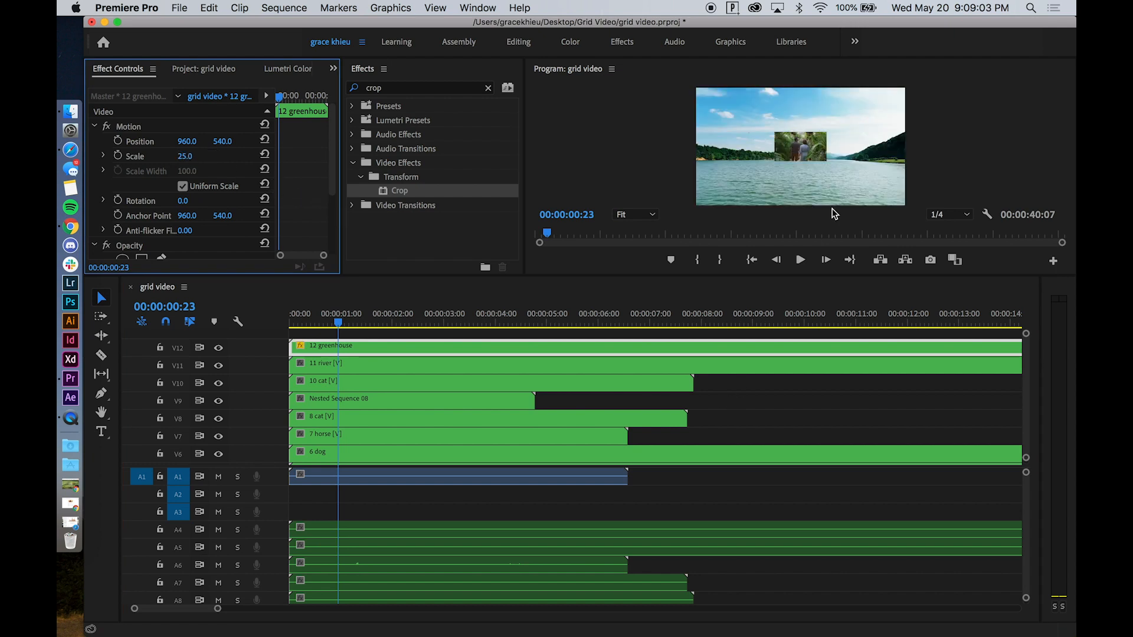
Copy the 12 greenhouse nest and paste only its Motion attributes onto the 11 river nest on V11.
left_click(614, 367)
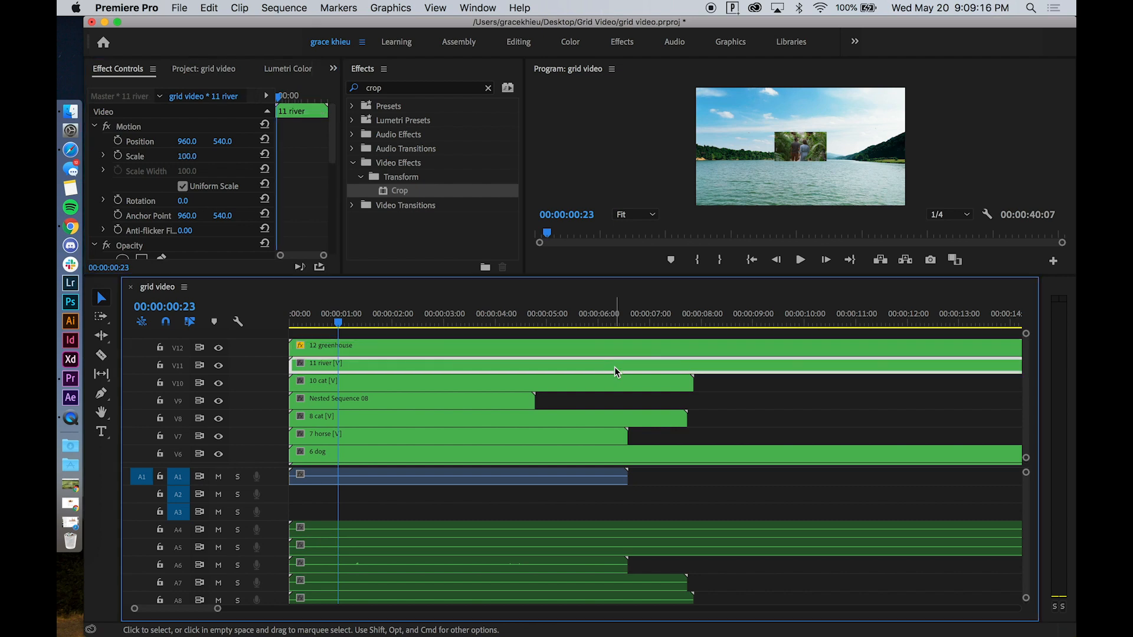
left_click(475, 349)
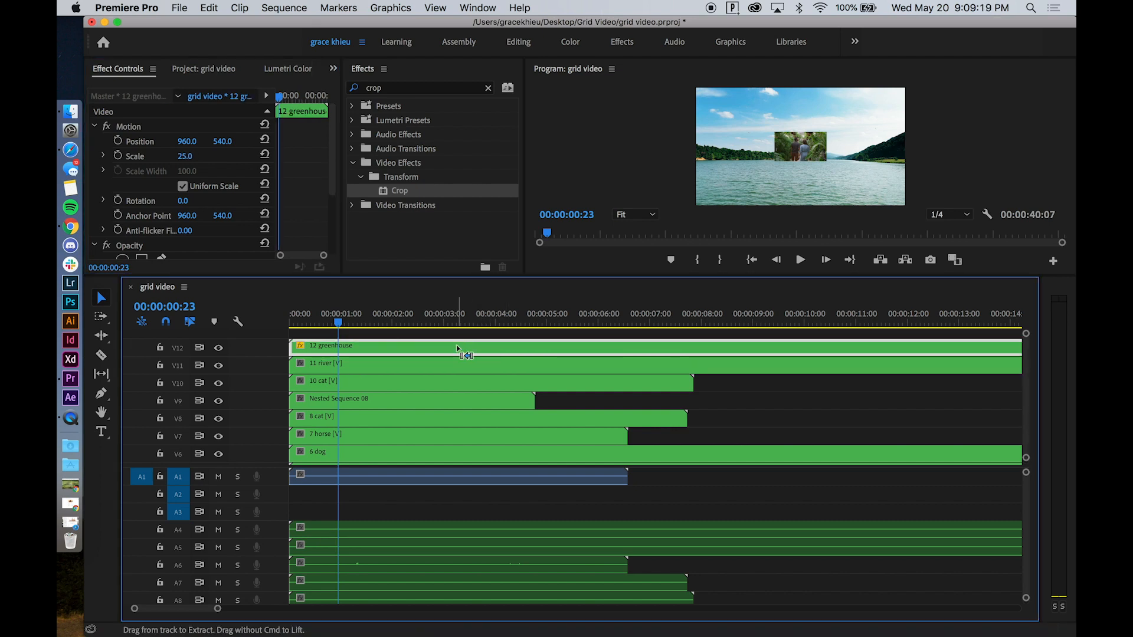
right_click(456, 345)
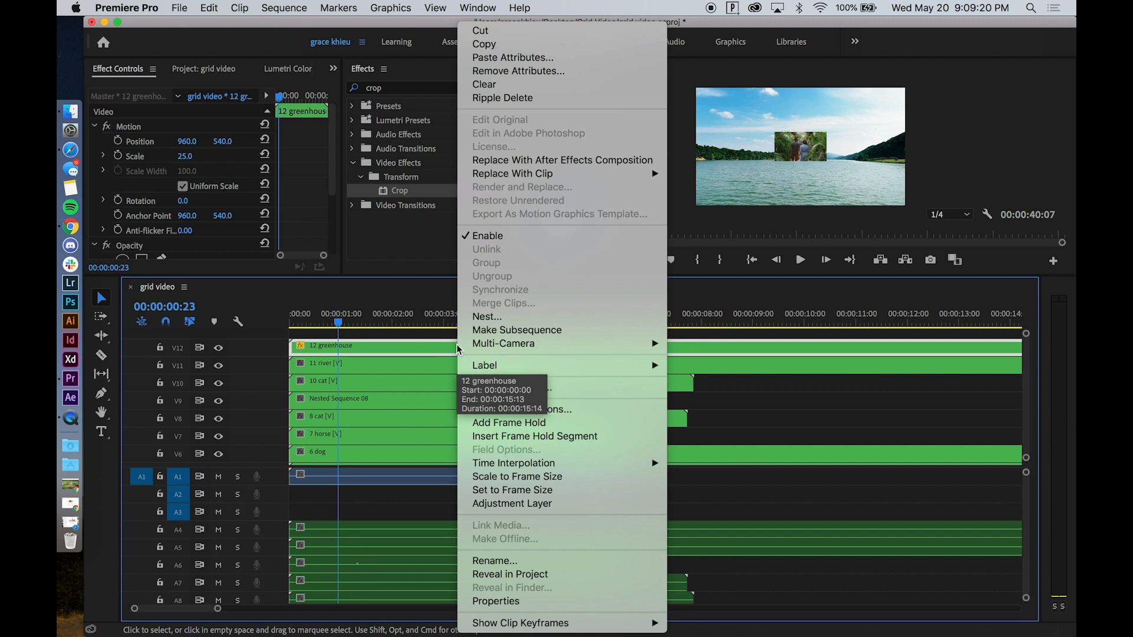
left_click(522, 45)
left_click(402, 361)
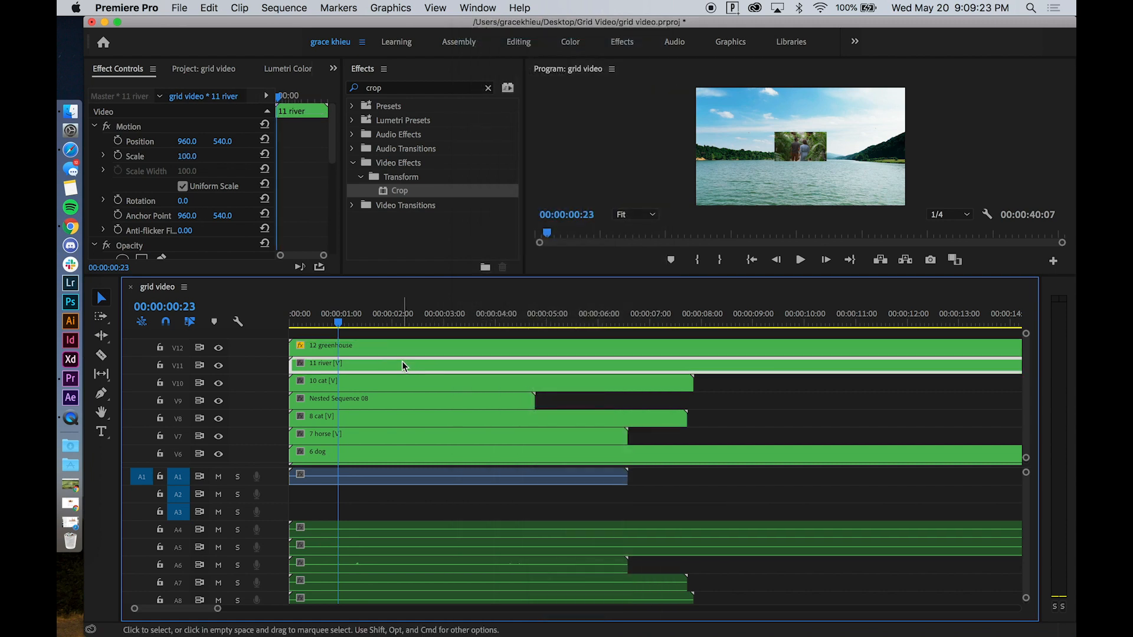
right_click(402, 364)
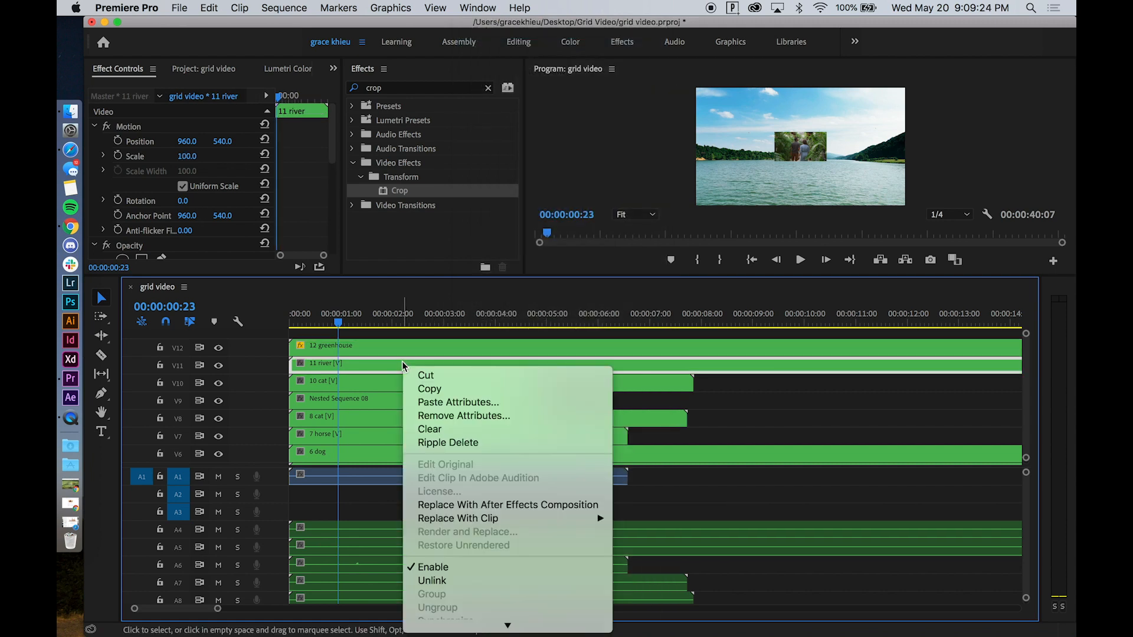
left_click(448, 407)
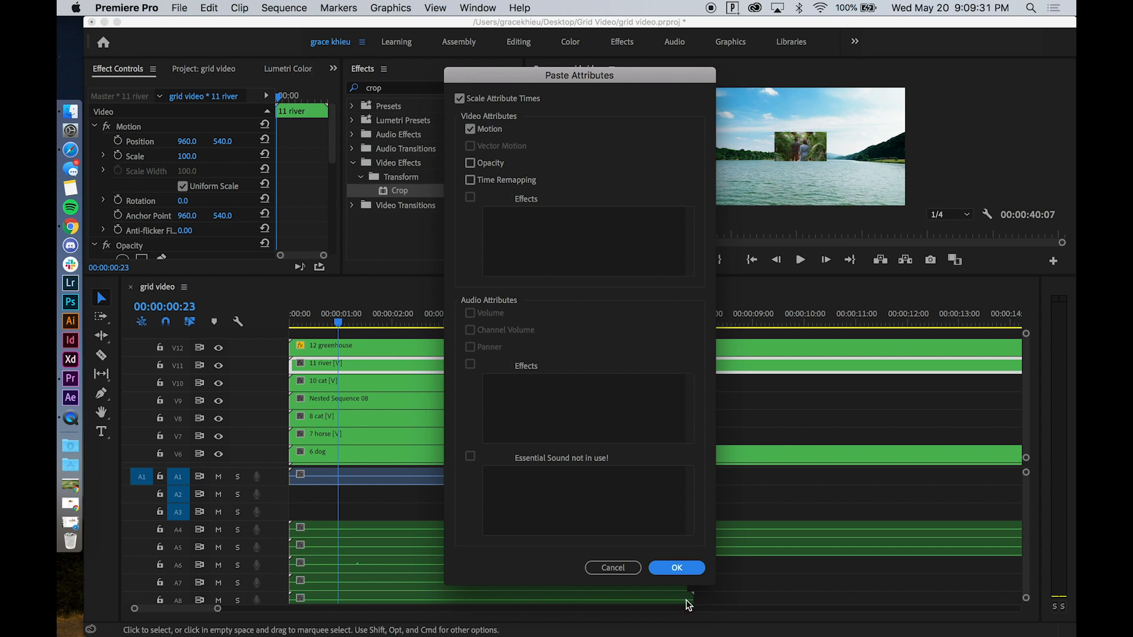
left_click(688, 569)
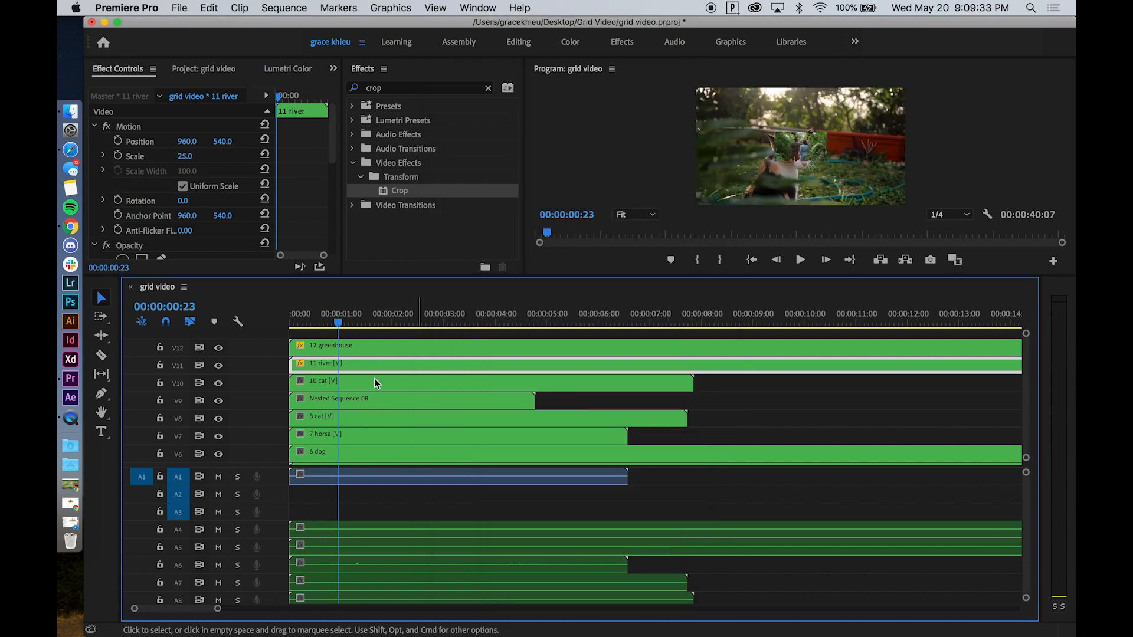
Copy the 11 river nest and paste its Motion attributes onto 10 cat, Nested Sequence 08, 8 cat, 7 horse and 6 dog together.
right_click(359, 371)
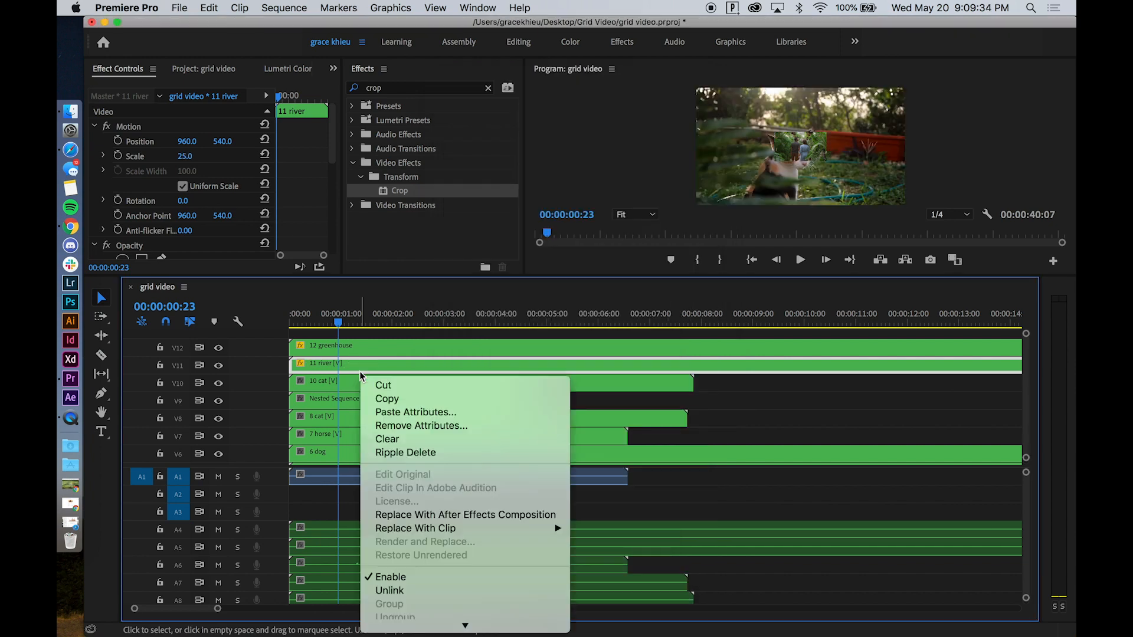
left_click(396, 399)
left_click(393, 383)
left_click(387, 452, "shift")
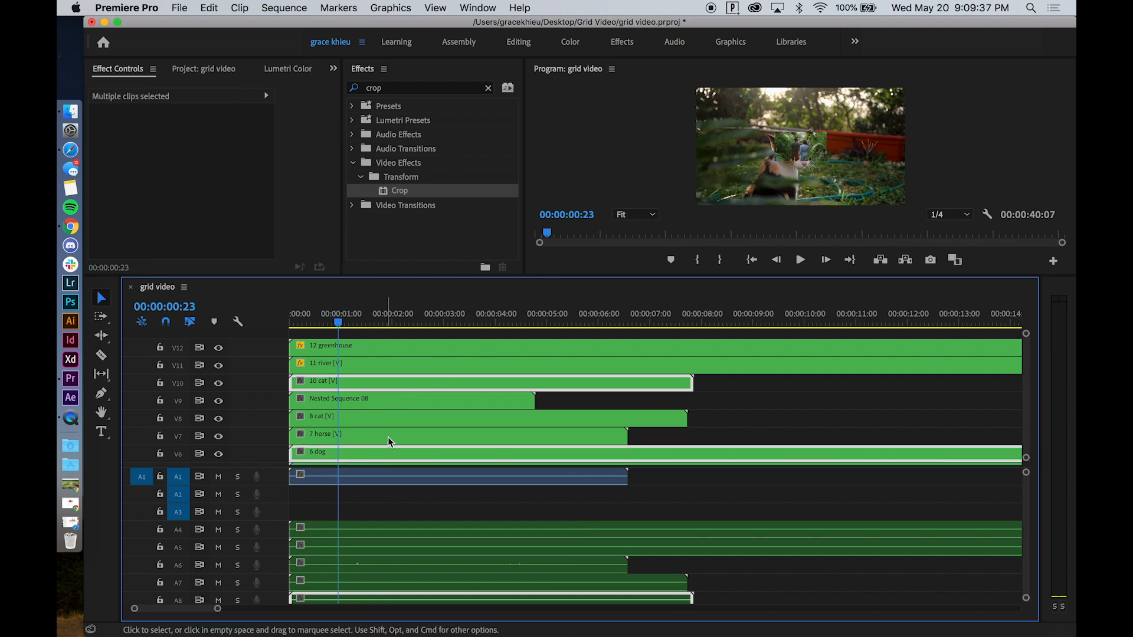
left_click(388, 436, "shift")
left_click(375, 407, "shift")
left_click(376, 417, "shift")
left_click(374, 432, "shift")
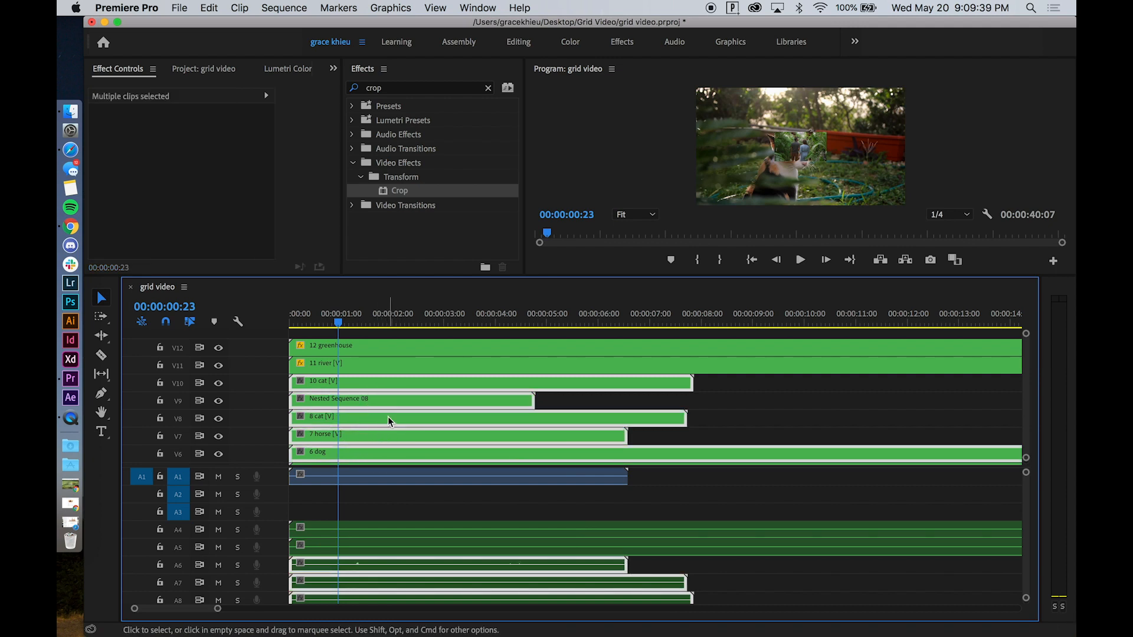
right_click(387, 417)
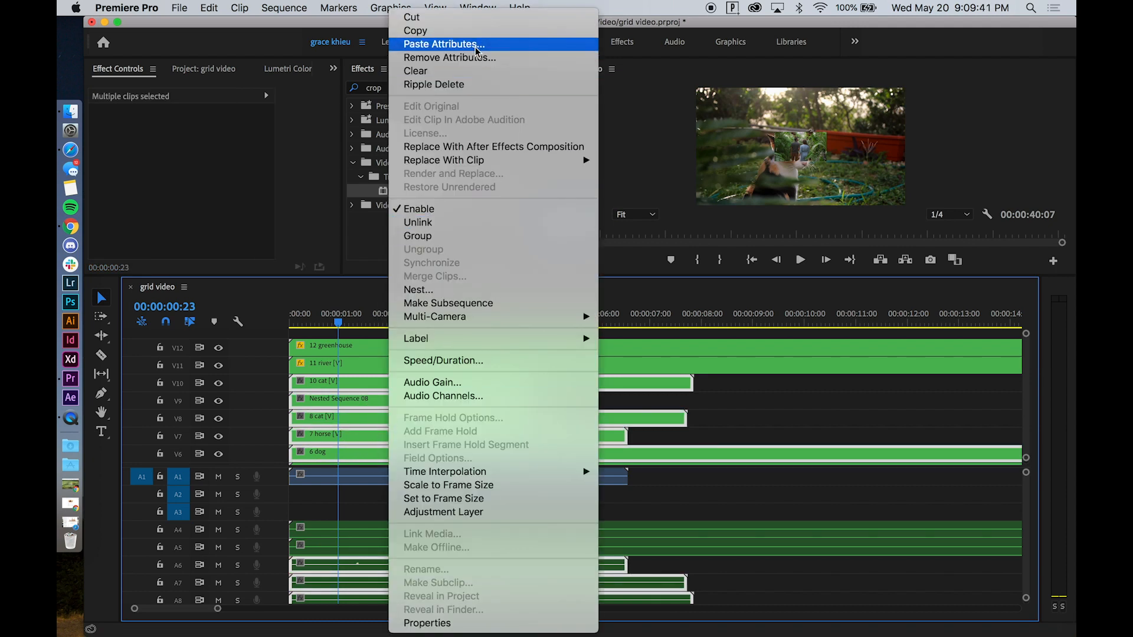
left_click(554, 44)
left_click(677, 567)
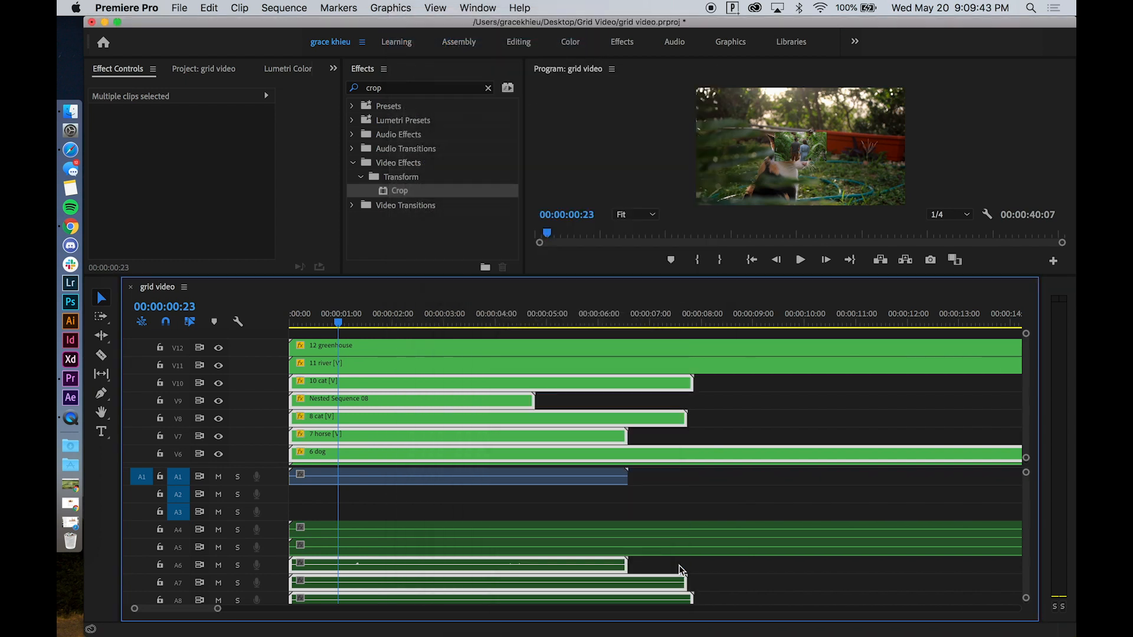
left_click(741, 383)
Check the Motion Scale of each nested clip from 11 river on V11 down to 6 dog on V6.
left_click(400, 367)
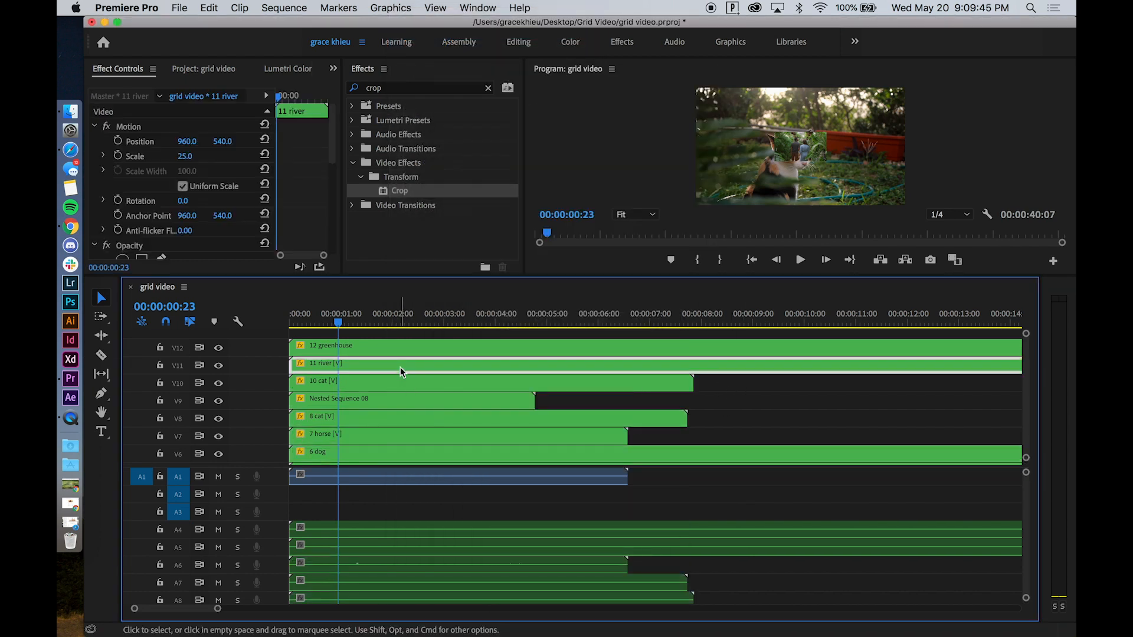
left_click(395, 380)
scroll(398, 397, "down", 5)
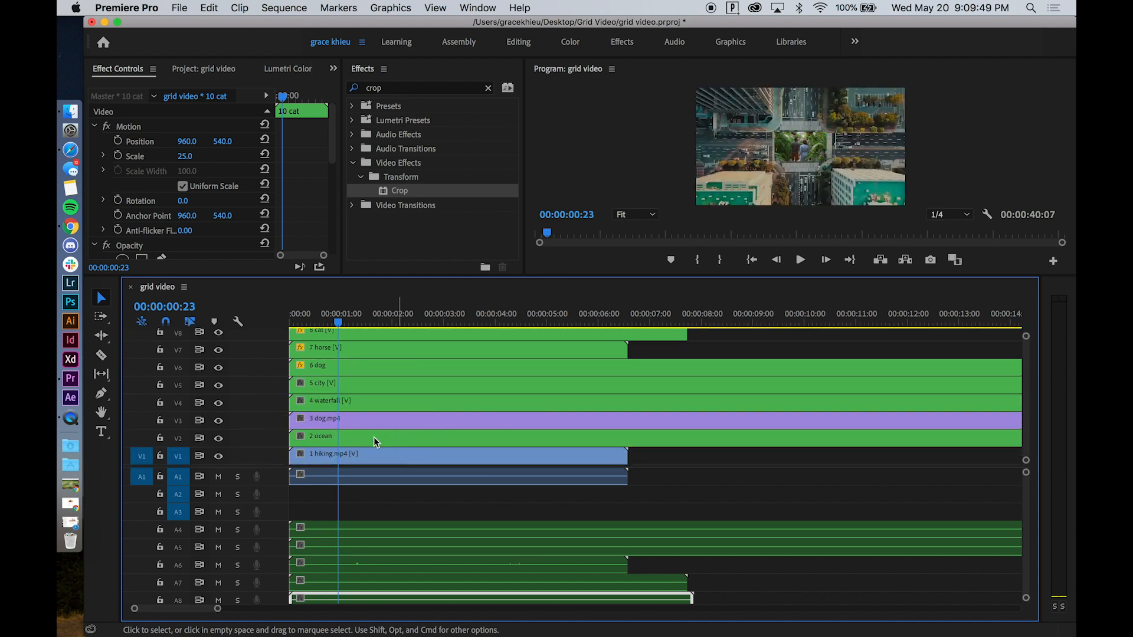
scroll(373, 437, "up", 1)
scroll(373, 436, "up", 1)
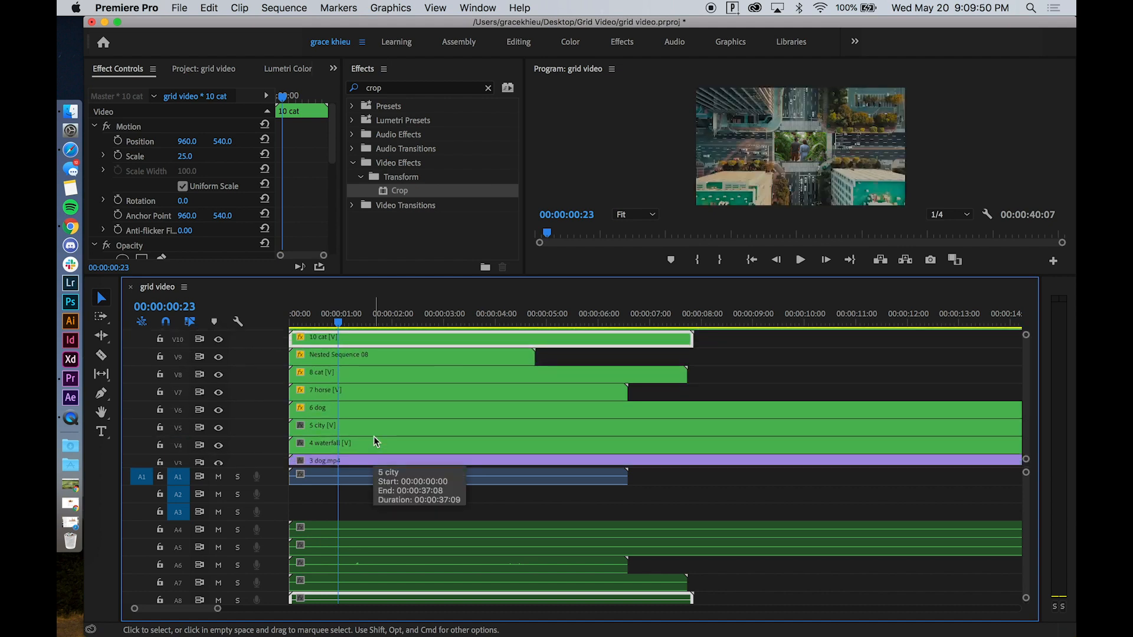
left_click(379, 361)
left_click(375, 373)
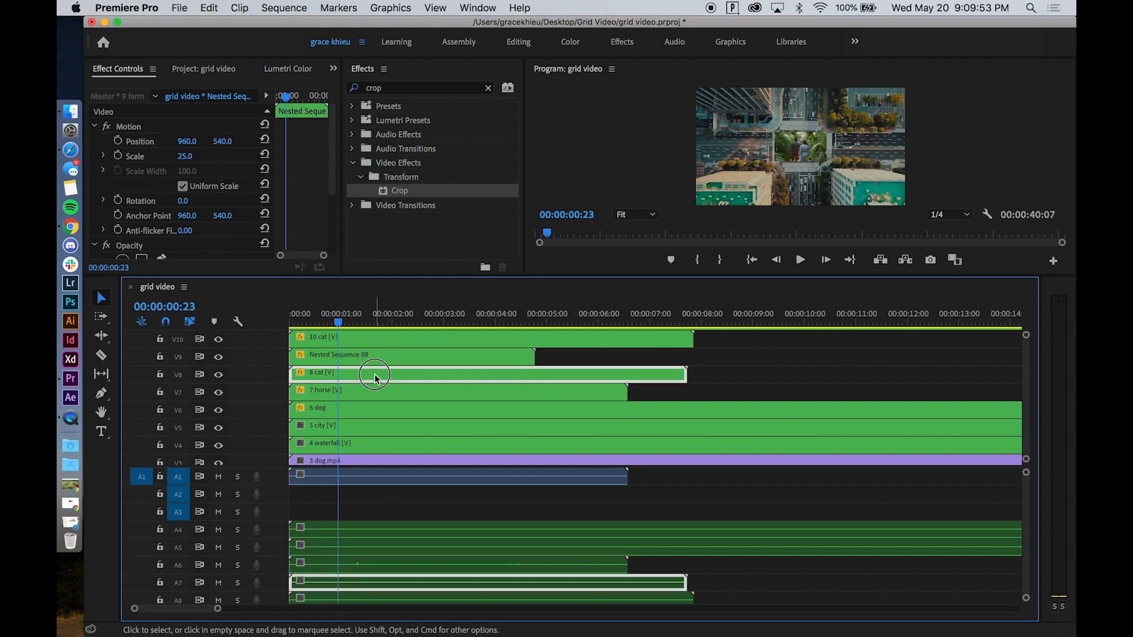
left_click(372, 397)
left_click(372, 410)
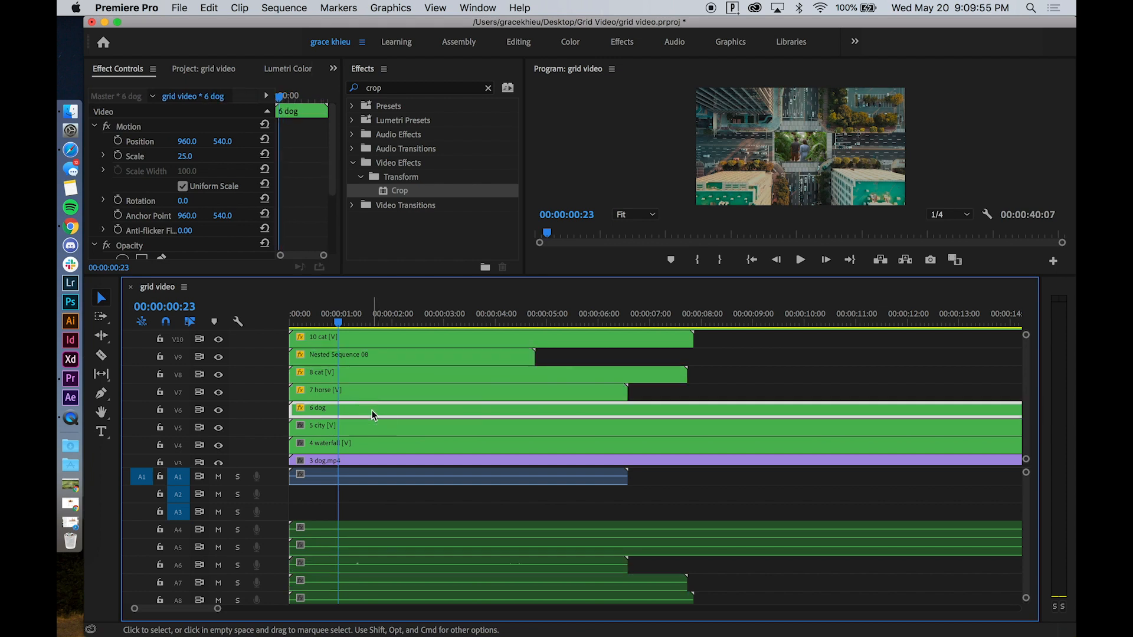
Change the Motion Scale of the 5 city nest on V5 to match the scaled nests above it.
left_click(372, 429)
left_click(195, 156)
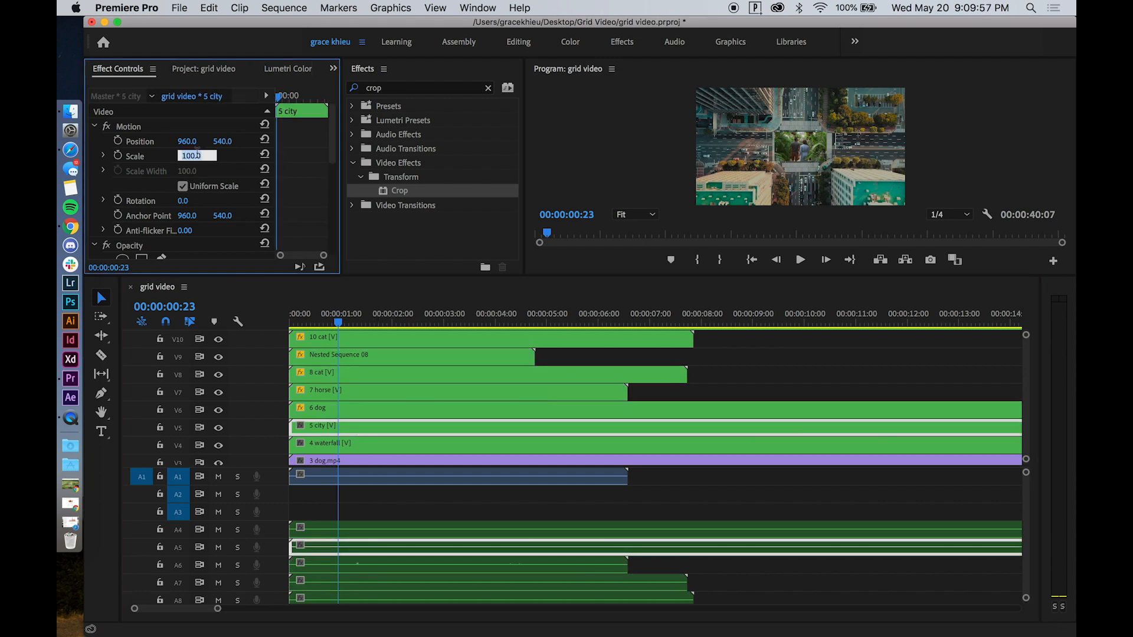
key("Return")
Change the Motion Scale of the 4 waterfall nest on V4 to match the scaled nests above it.
left_click(340, 444)
left_click(193, 156)
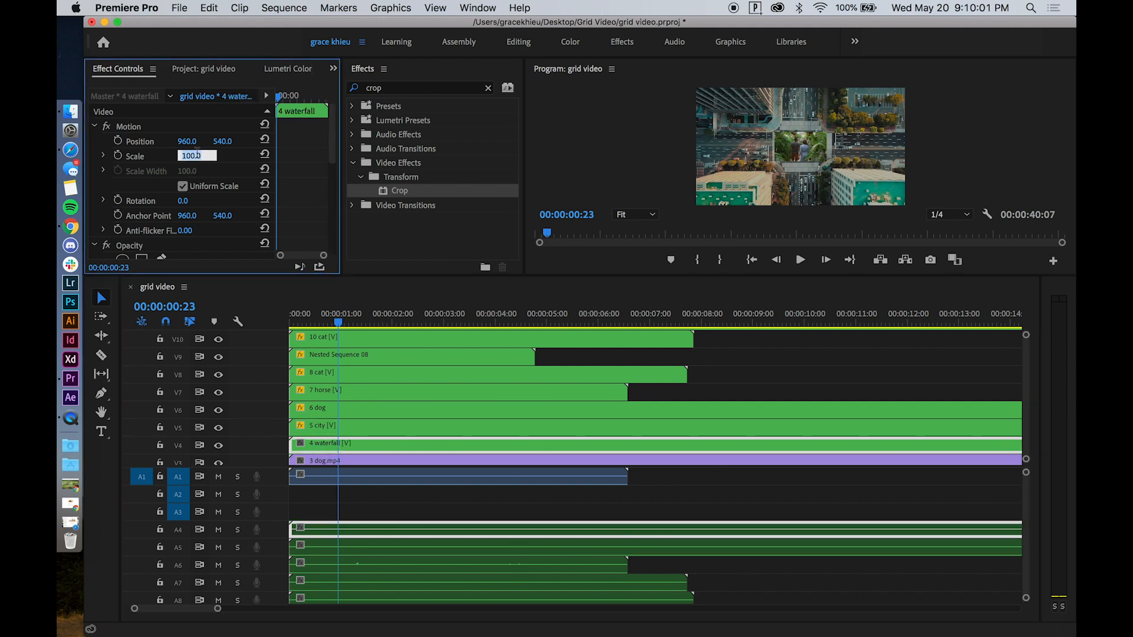
Paste only the copied Motion attributes onto the 2 ocean nest on V2 and the 1 hiking.mp4 clip on V1.
right_click(380, 441)
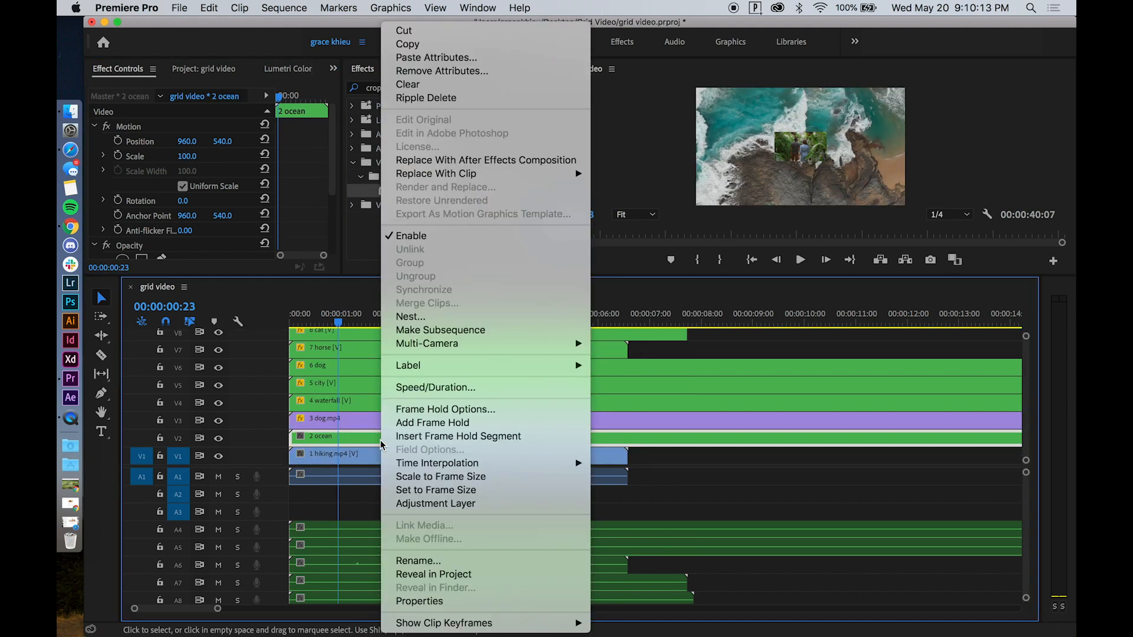
left_click(354, 440)
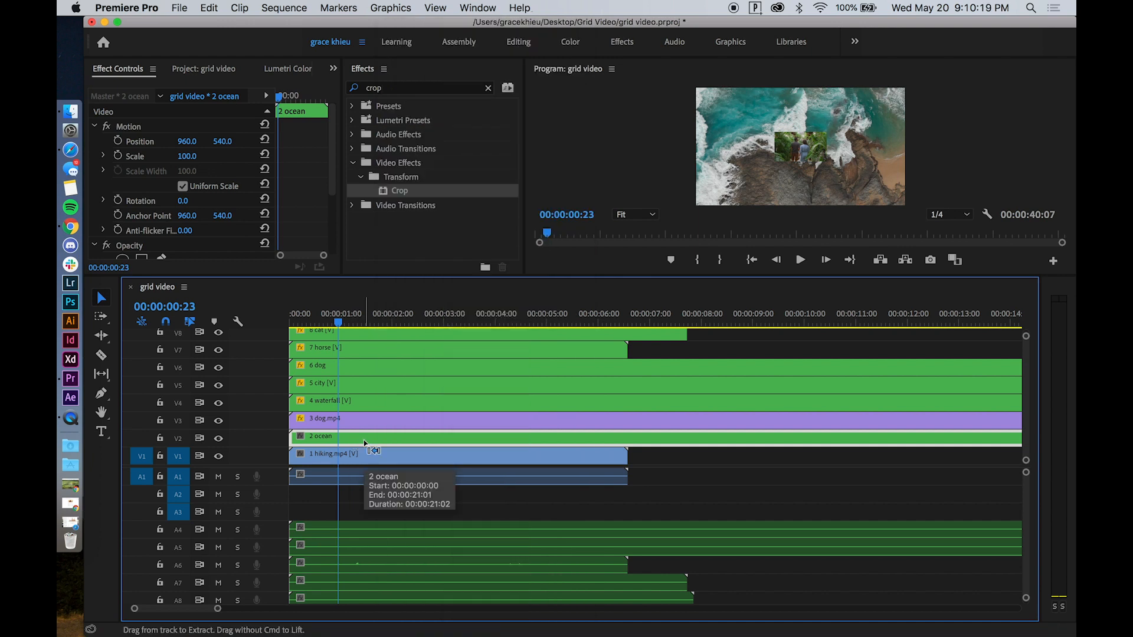
key("alt+super+v")
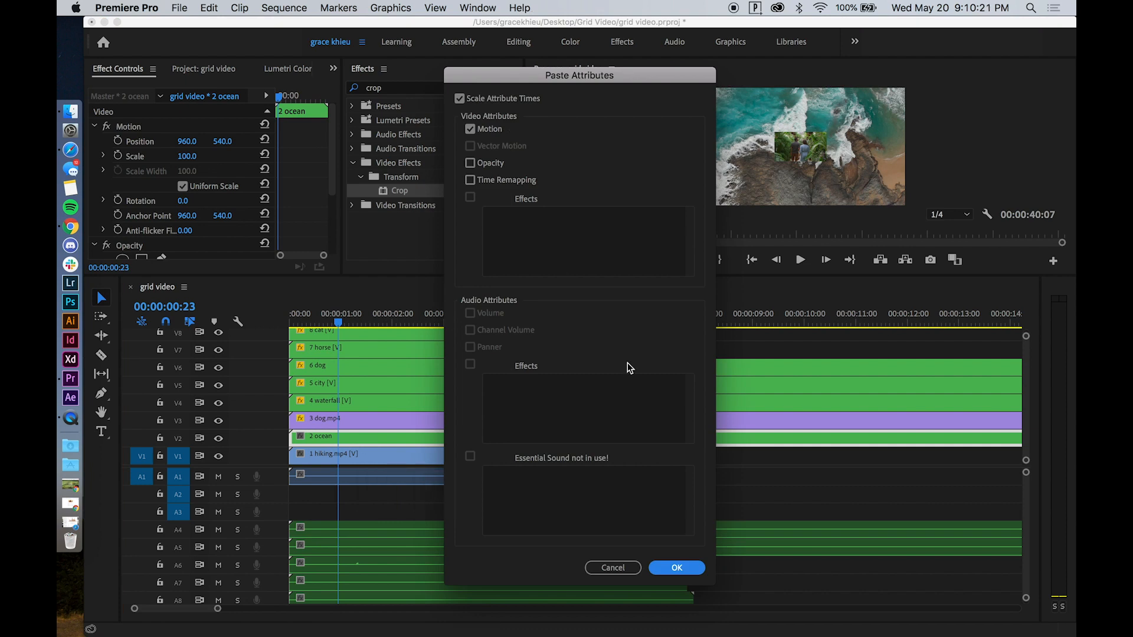
key("Return")
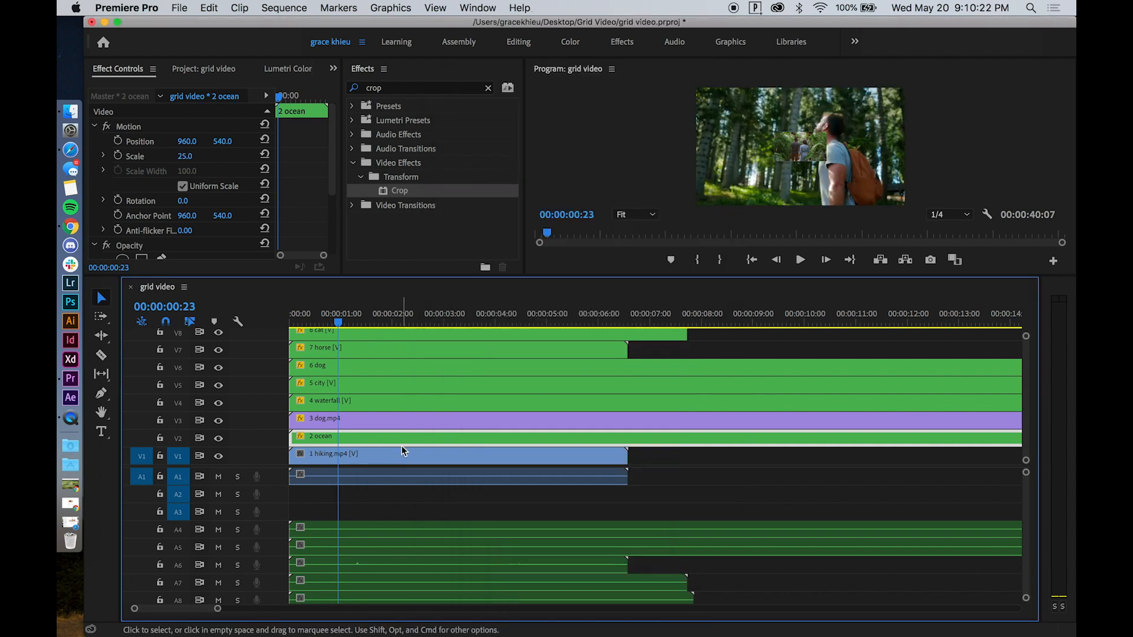
left_click(403, 454)
key("alt+super+v")
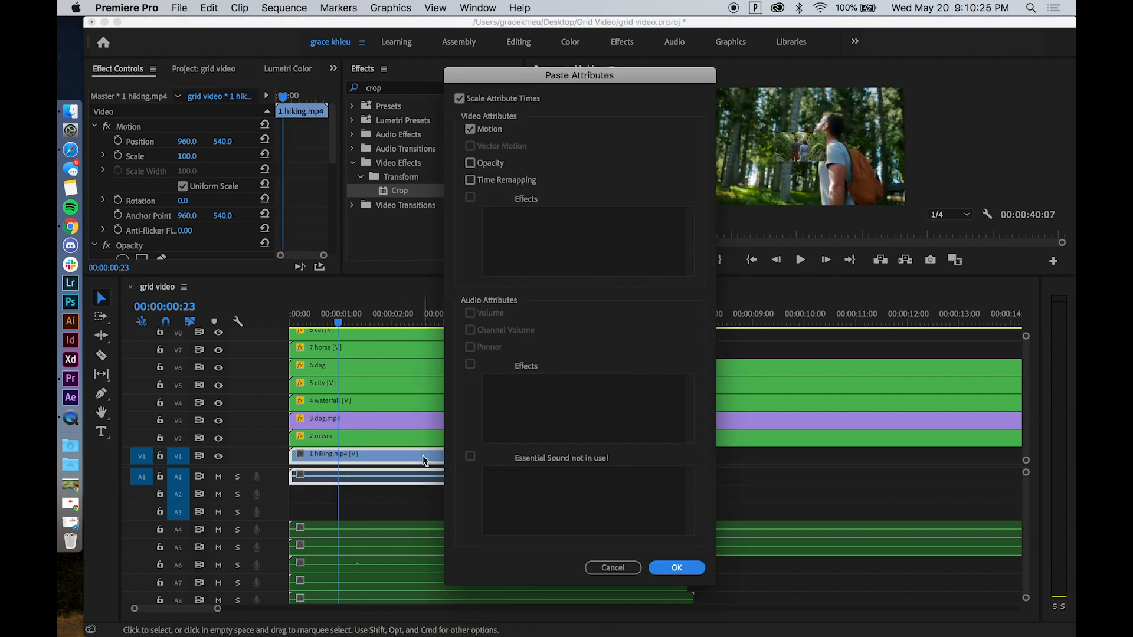
key("Return")
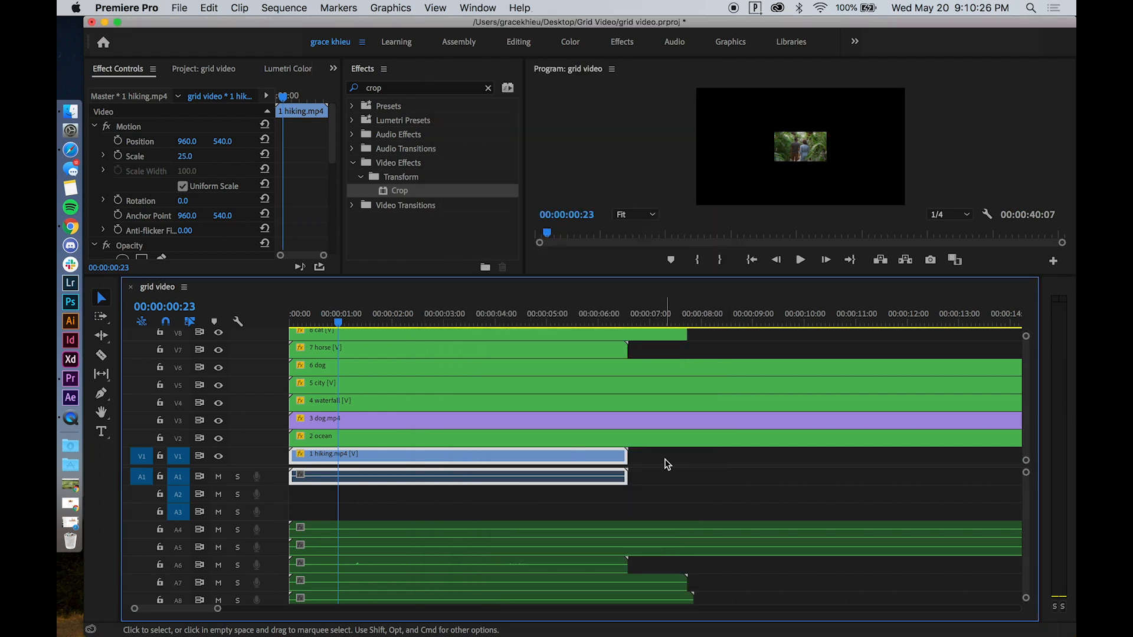
left_click(661, 459)
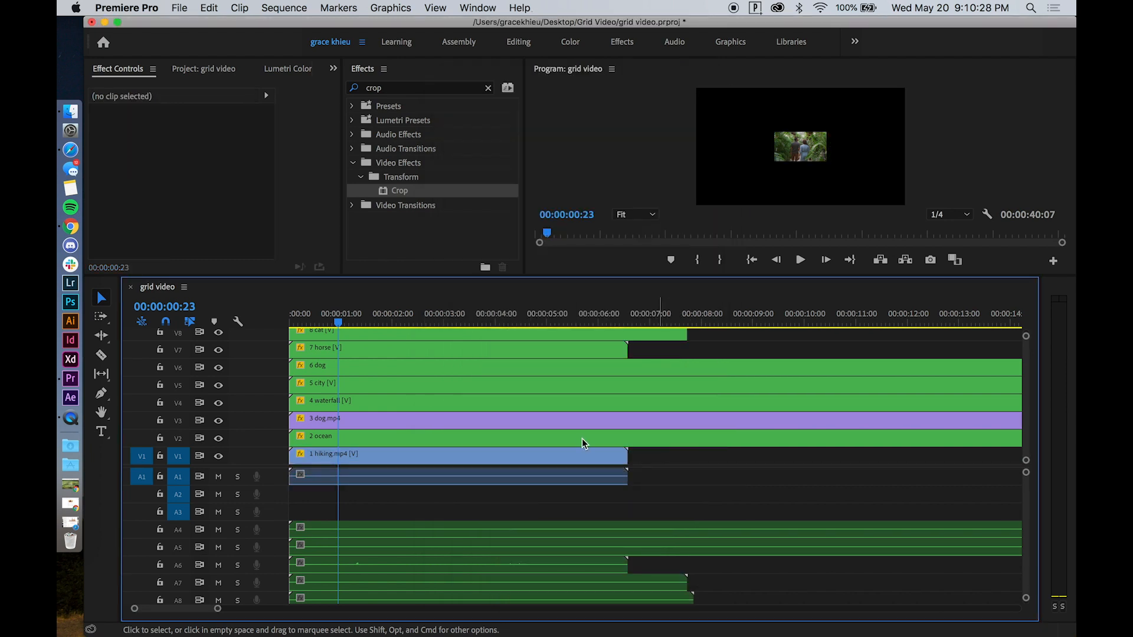
Set the Motion Position of the 12 greenhouse nest on V12 to 1680, 810.
scroll(449, 420, "up", 3)
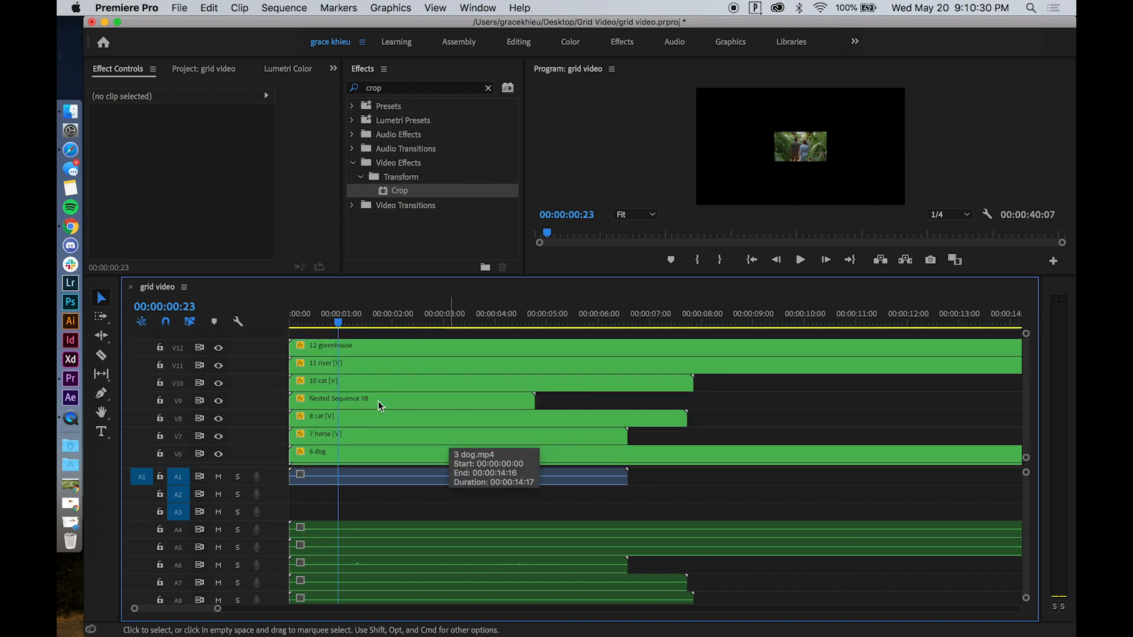
left_click(349, 347)
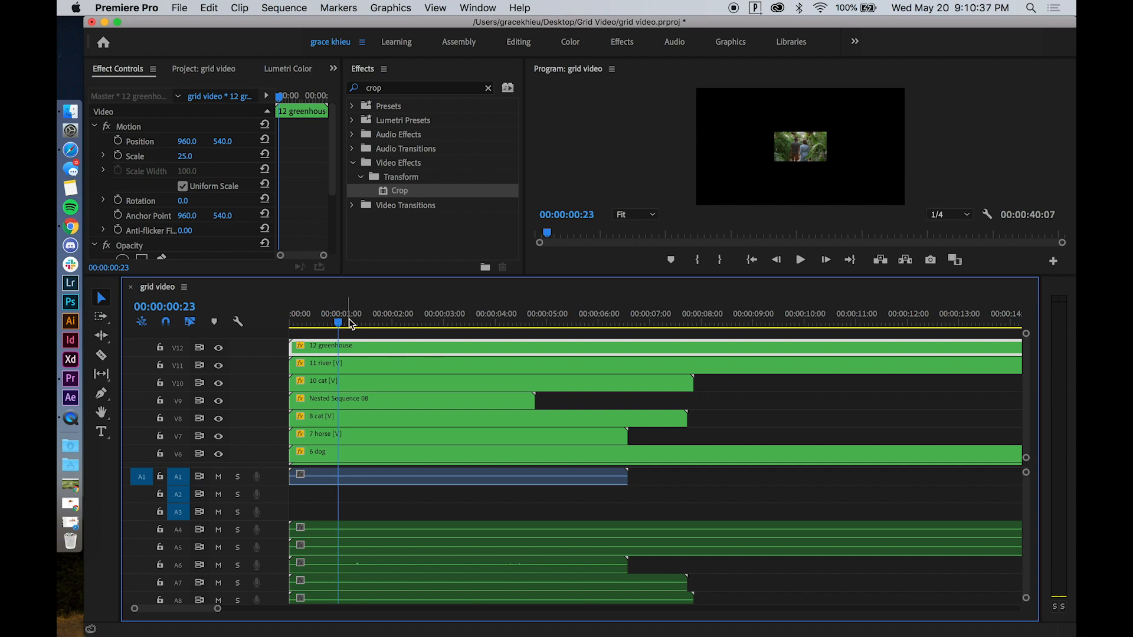
left_click(191, 144)
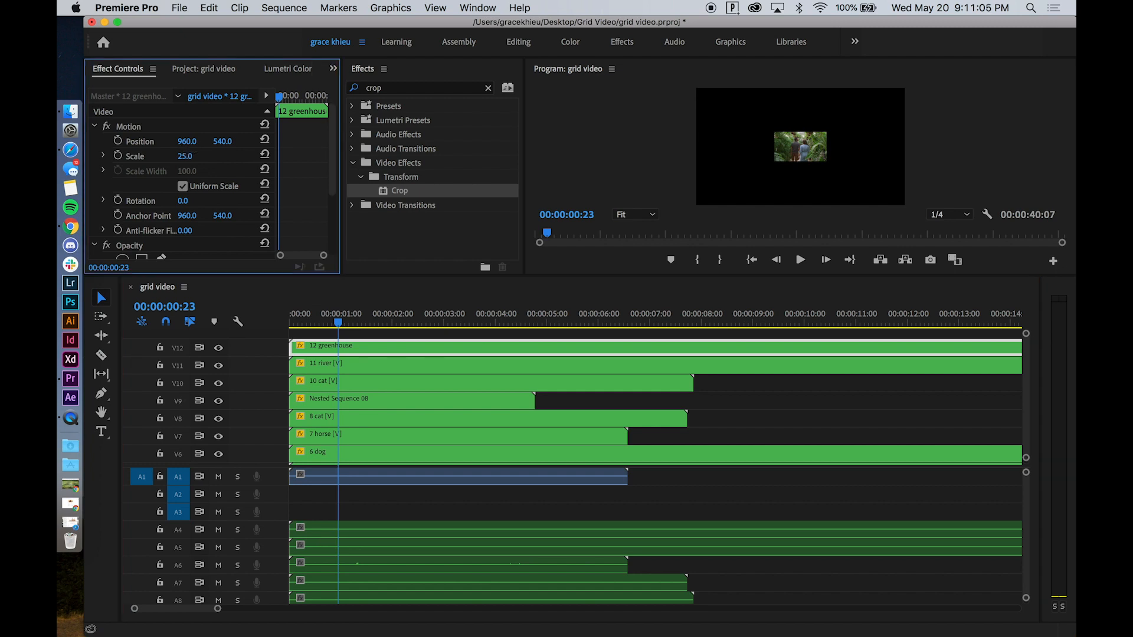
type("1680")
key("Return")
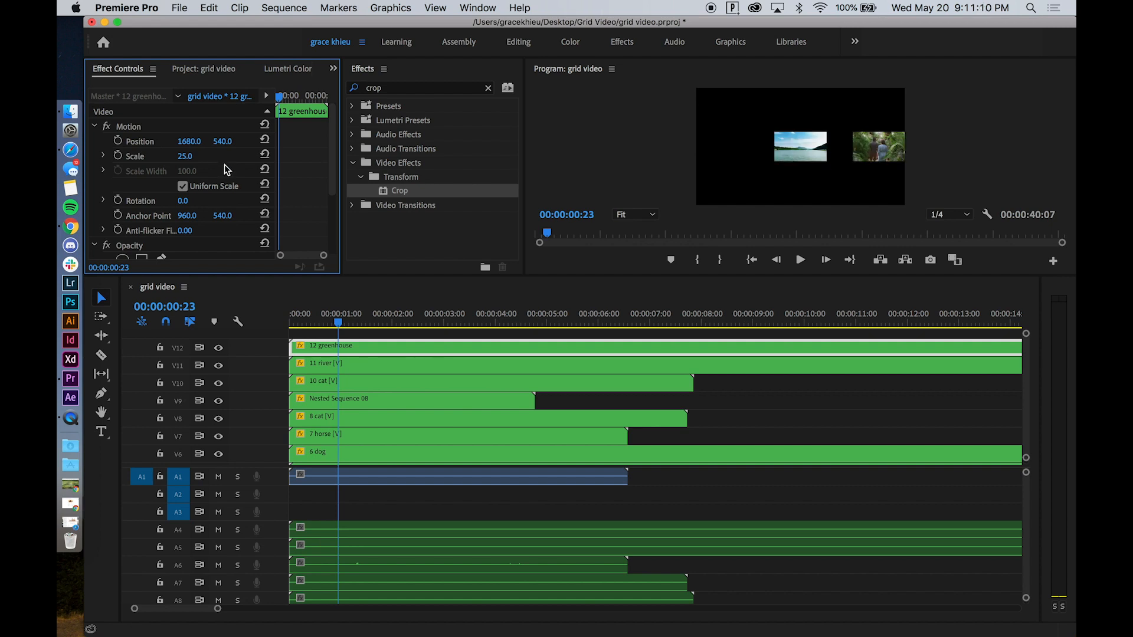
left_click(229, 140)
type("810")
key("Return")
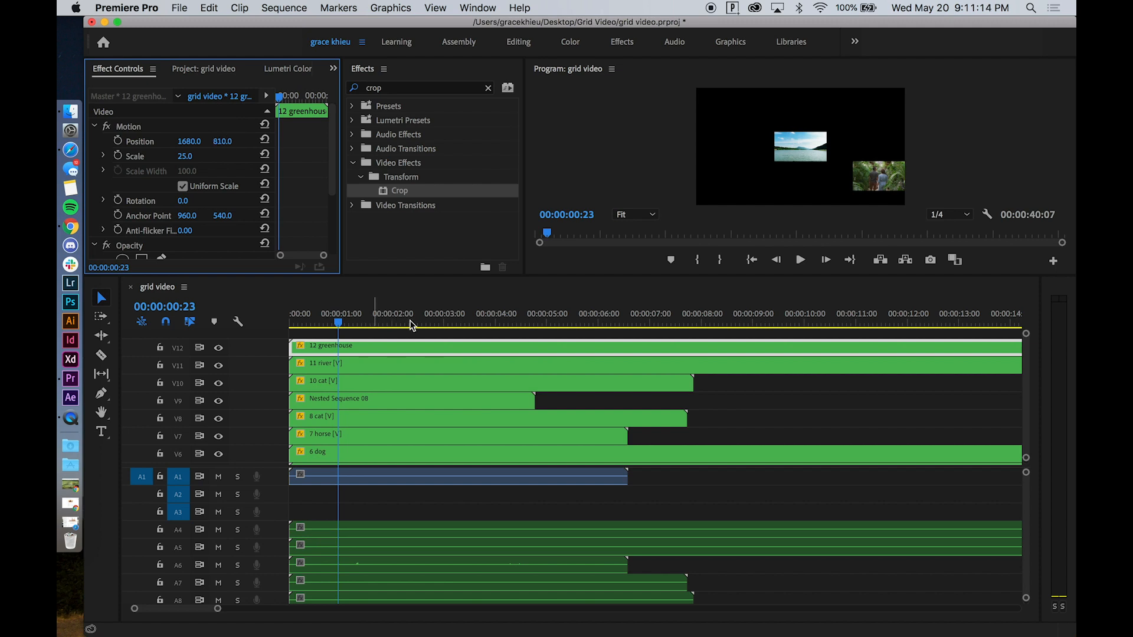
Set the Motion Position of the 11 river nest on V11 to 1200, 810.
left_click(433, 367)
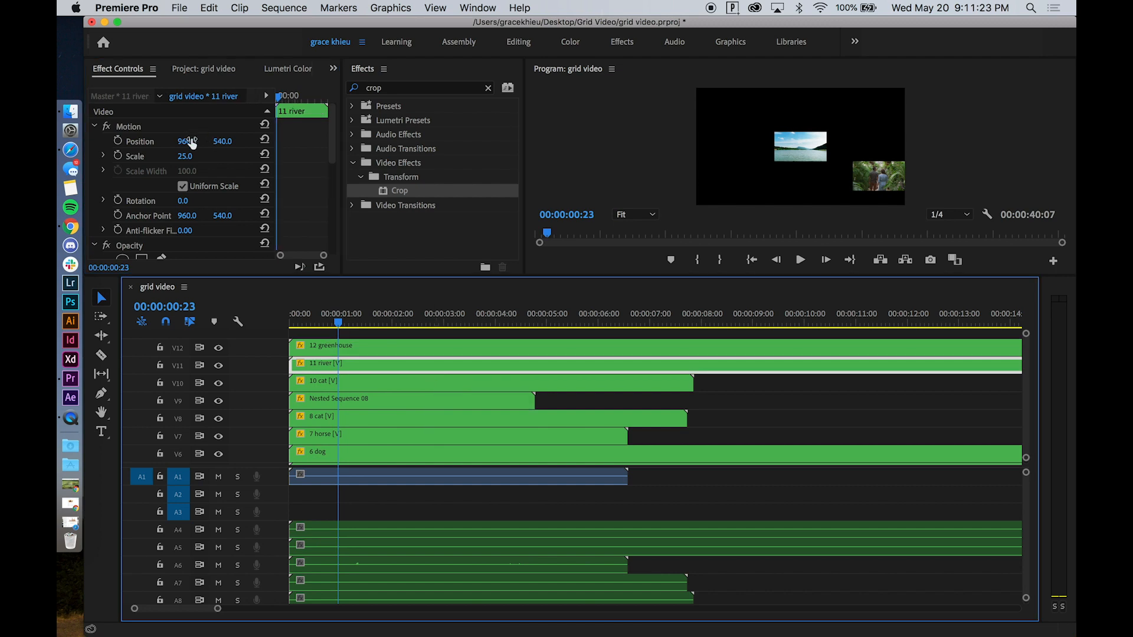
left_click(192, 142)
type("1200")
key("Tab")
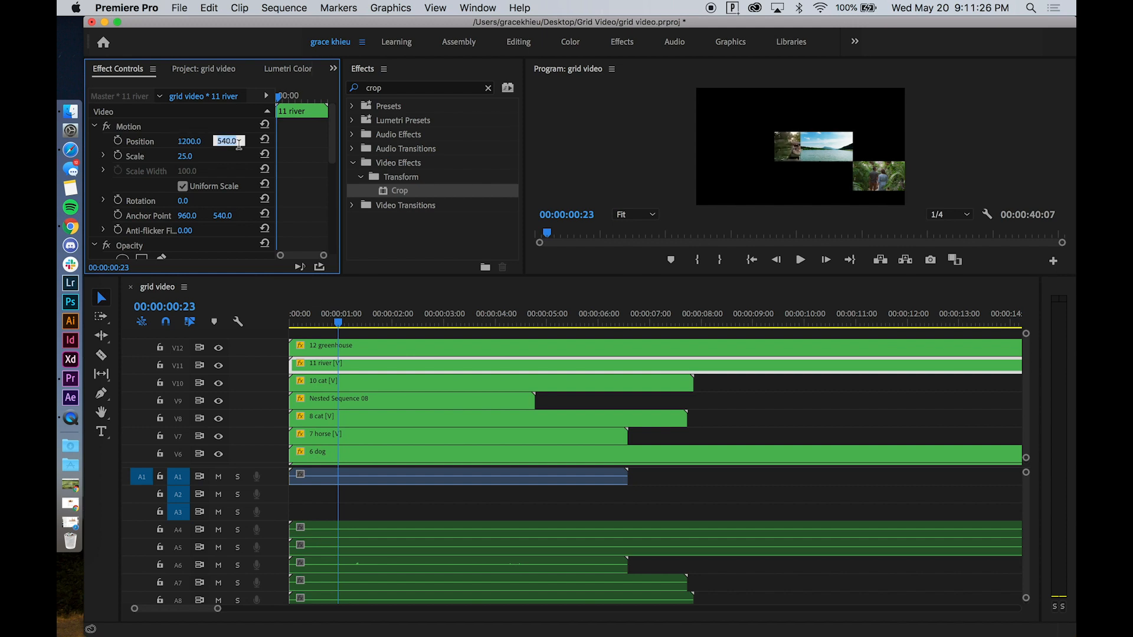
type("810")
key("Return")
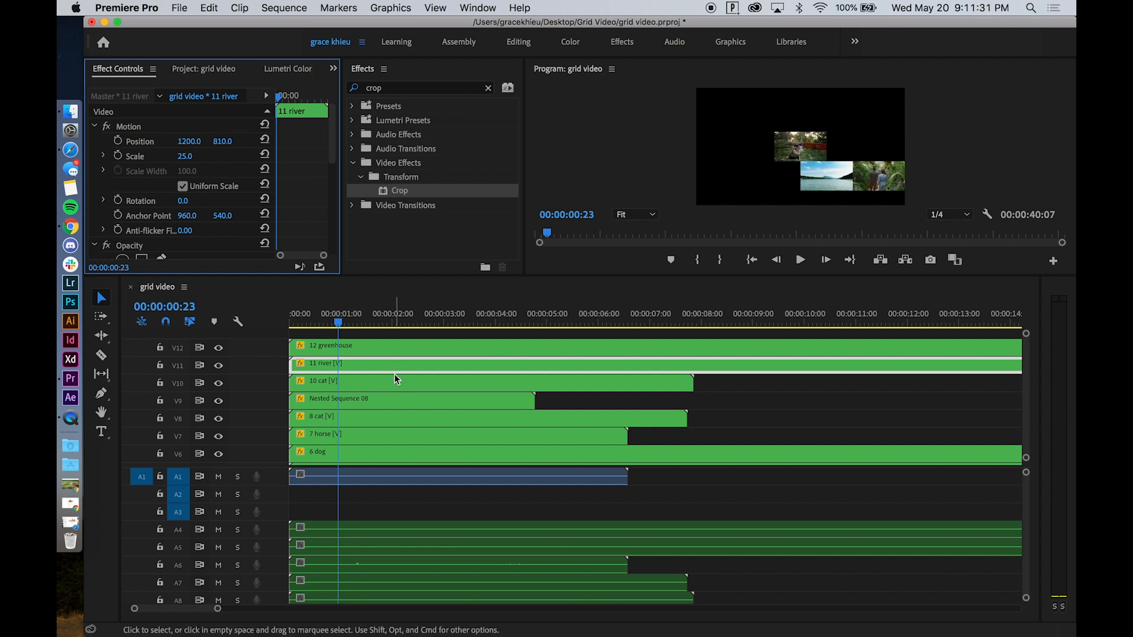
Set the Motion Position of the 10 cat nest on V10 to 720, 810.
left_click(363, 386)
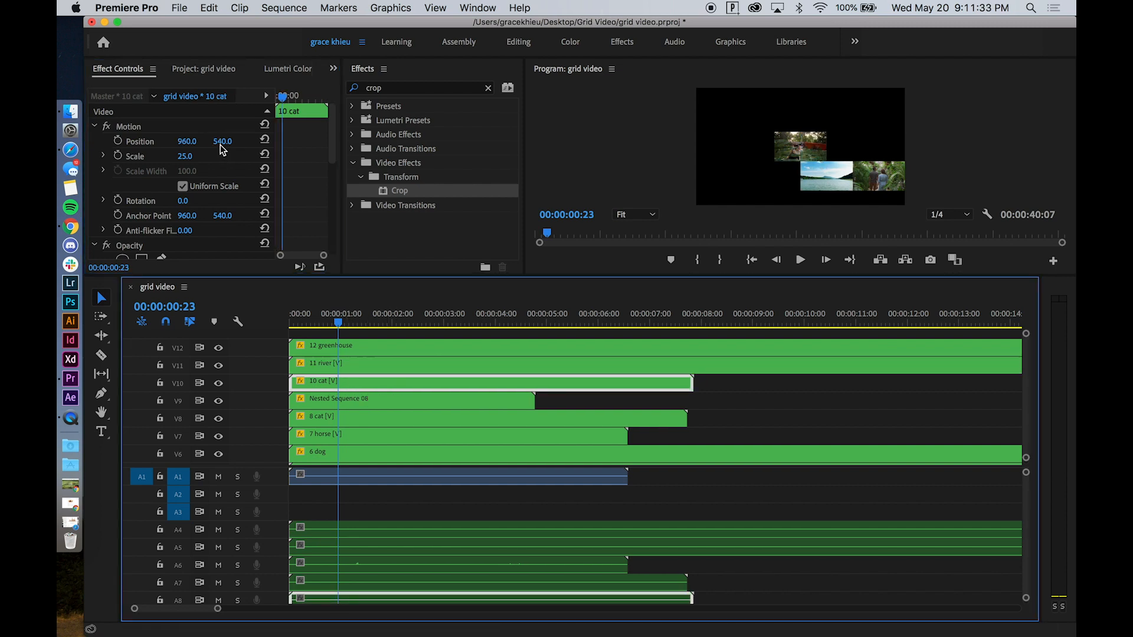
left_click(187, 141)
type("720")
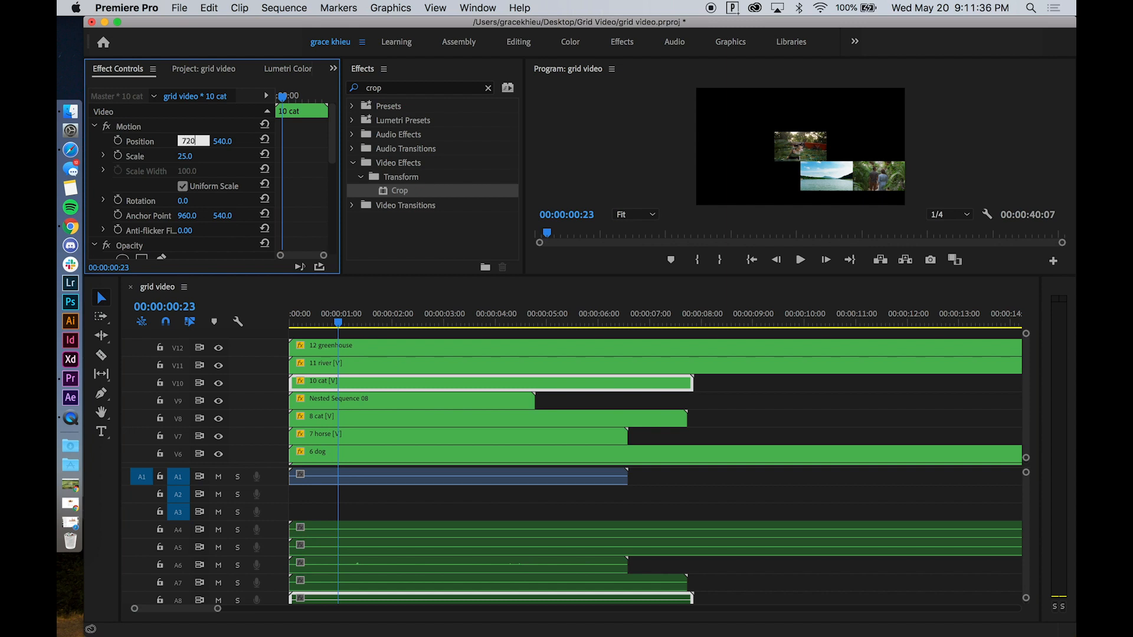
key("Tab")
type("810")
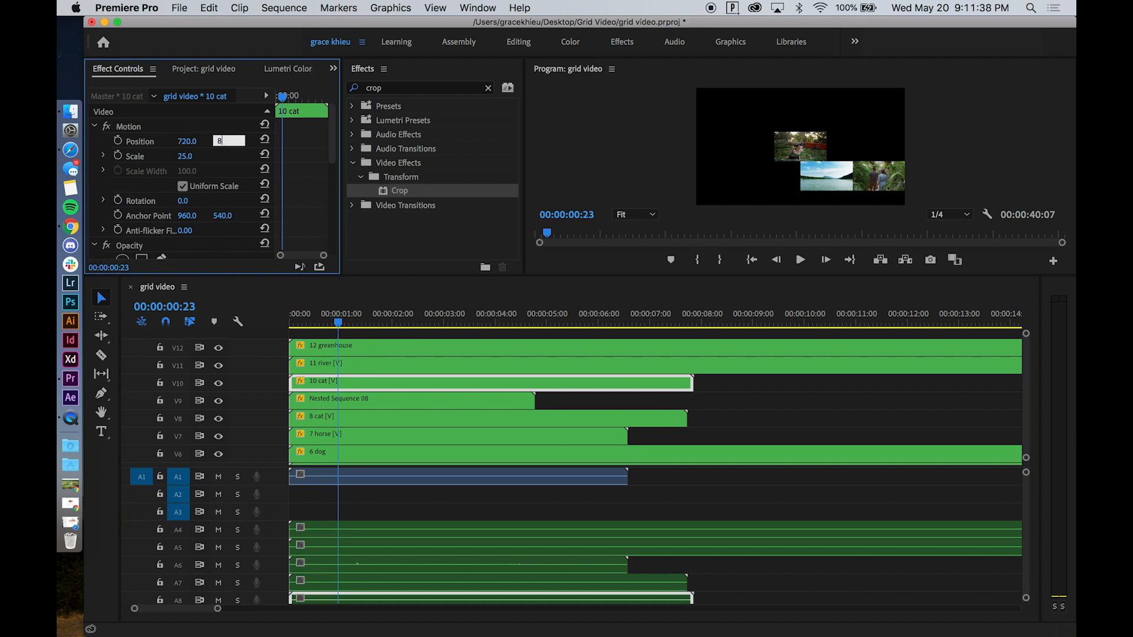
key("Return")
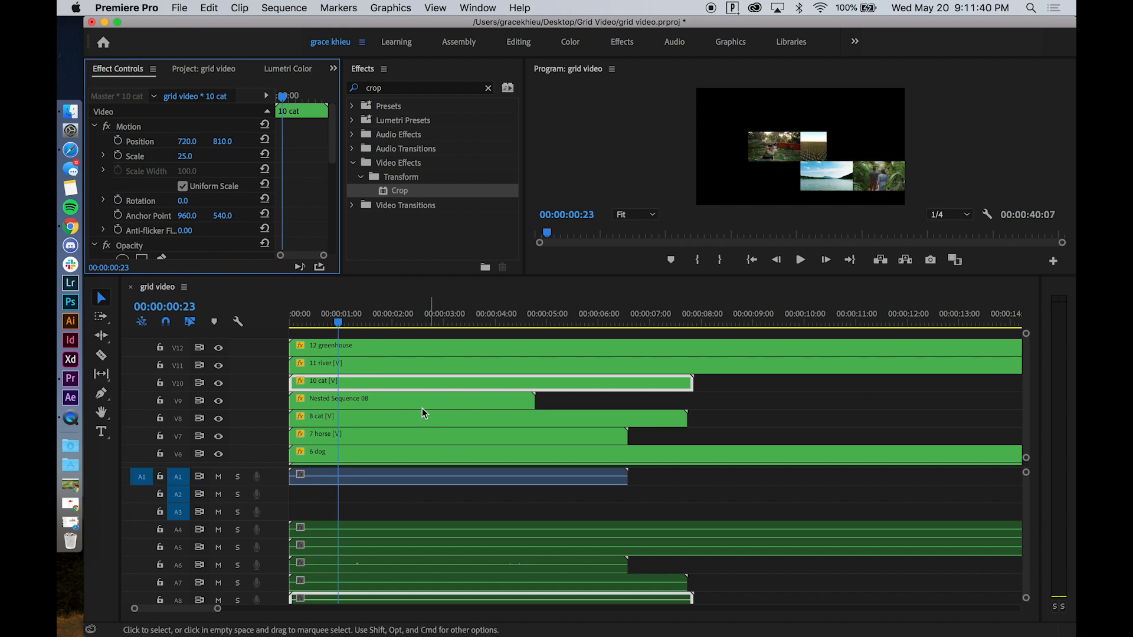
Set the Motion Position of Nested Sequence 08 on V9 to 240, 810.
left_click(421, 405)
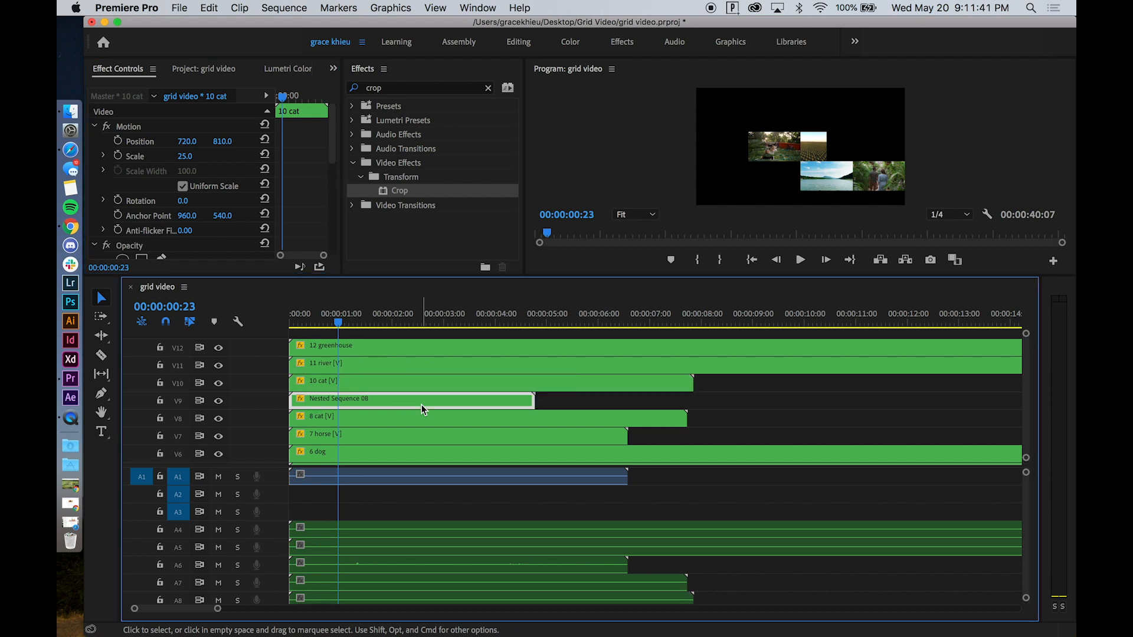
left_click(190, 141)
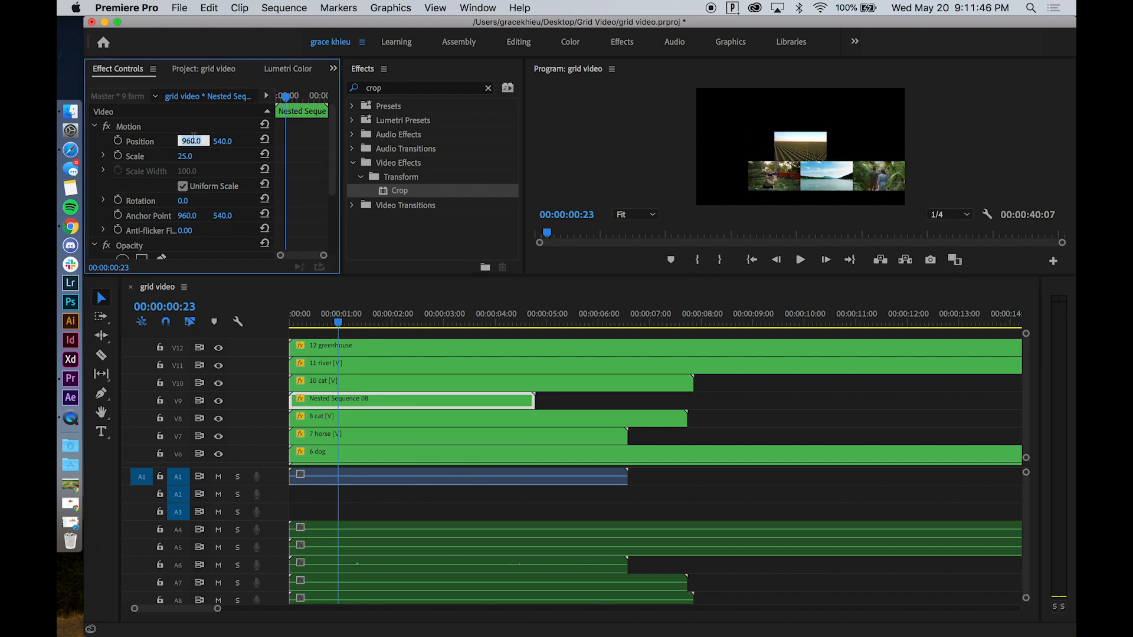
type("240")
key("Tab")
type("810")
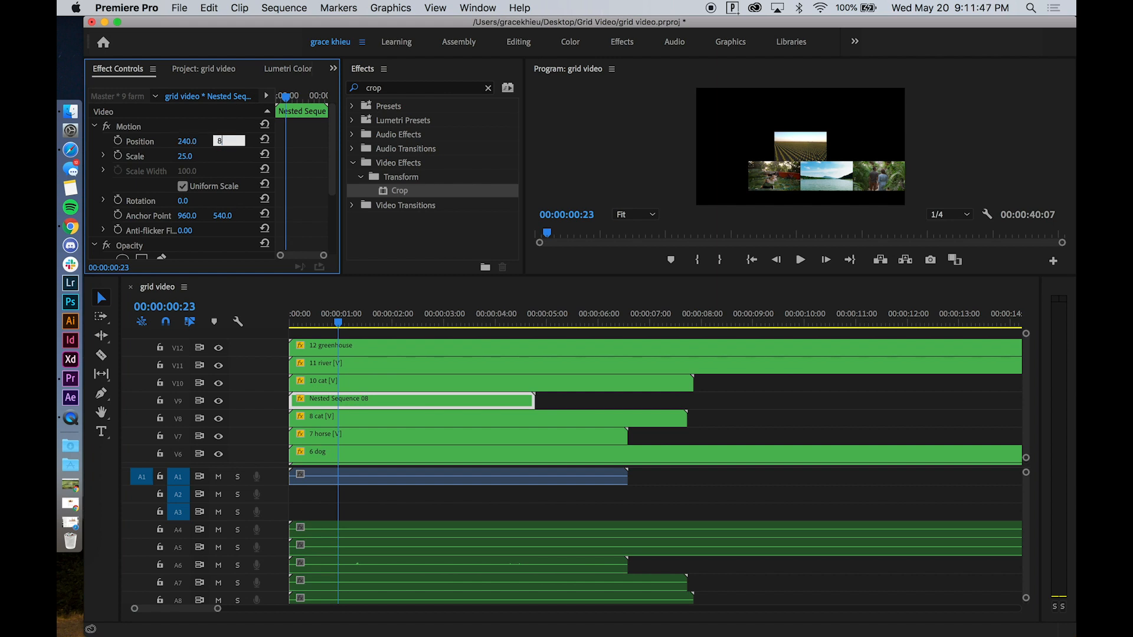
key("Return")
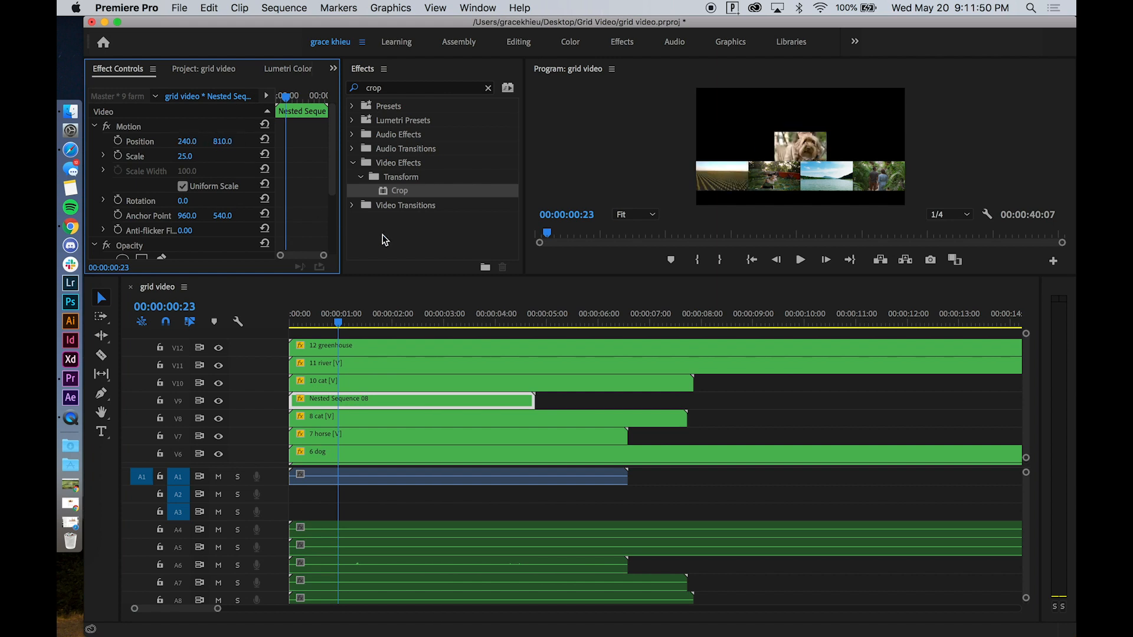
Set the Motion Position of the 8 cat nest on V8 to 1680, 540.
left_click(362, 420)
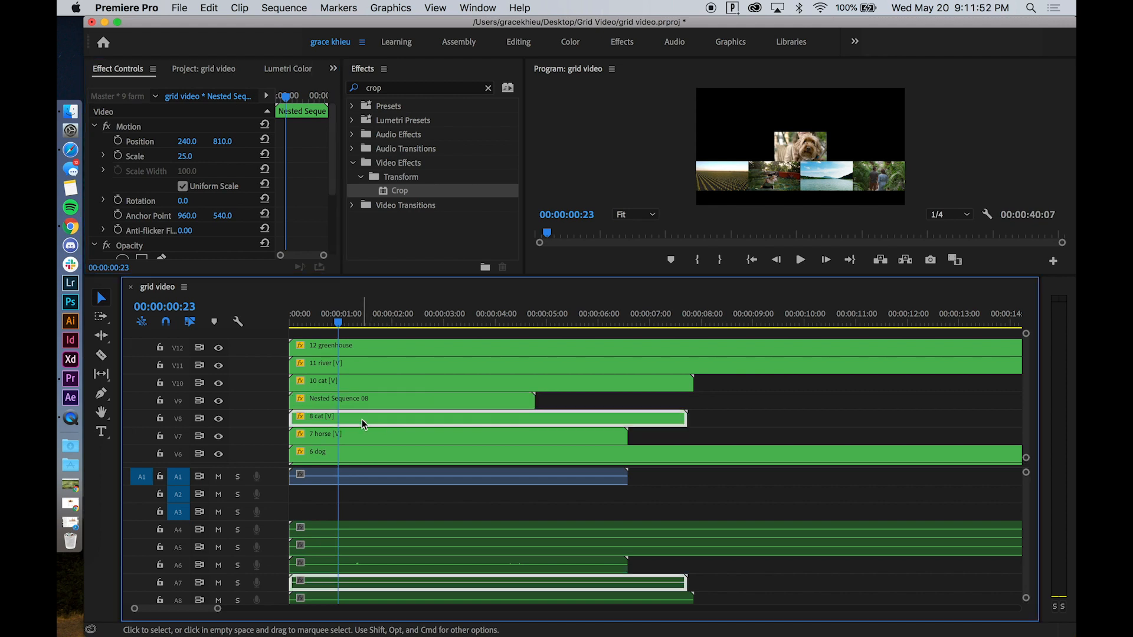
left_click(191, 141)
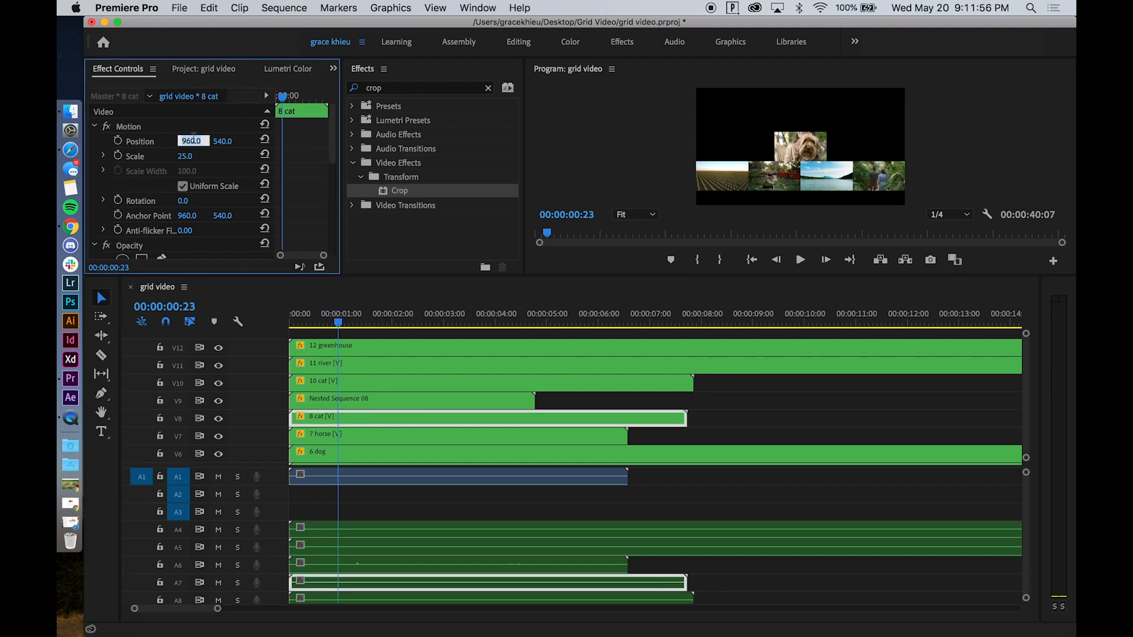
type("1680")
key("Tab")
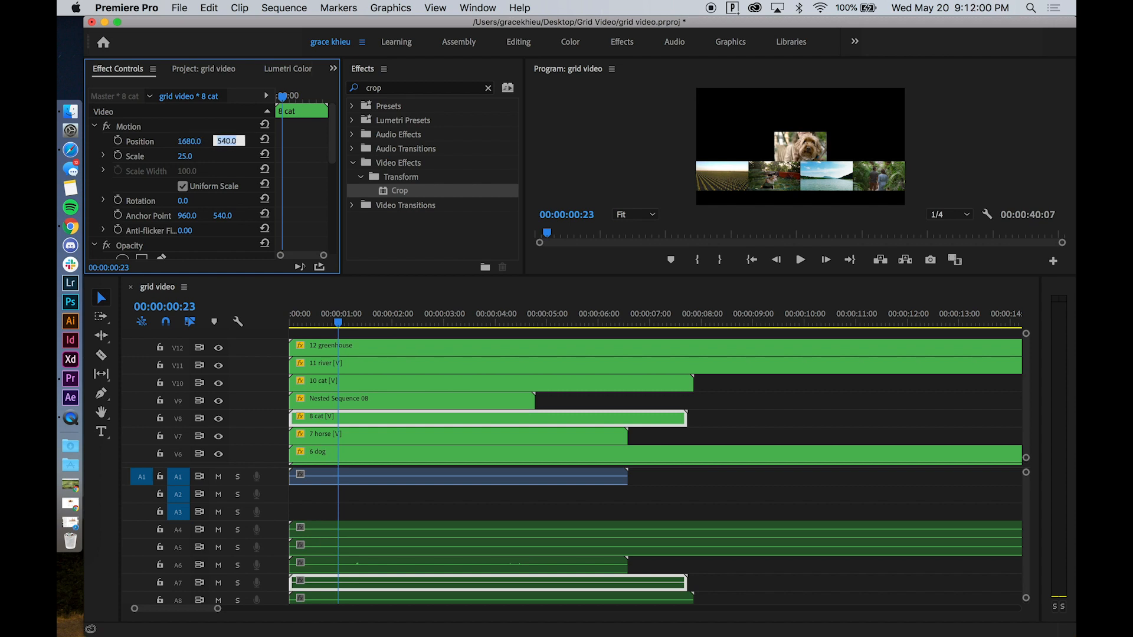
type("540")
key("Return")
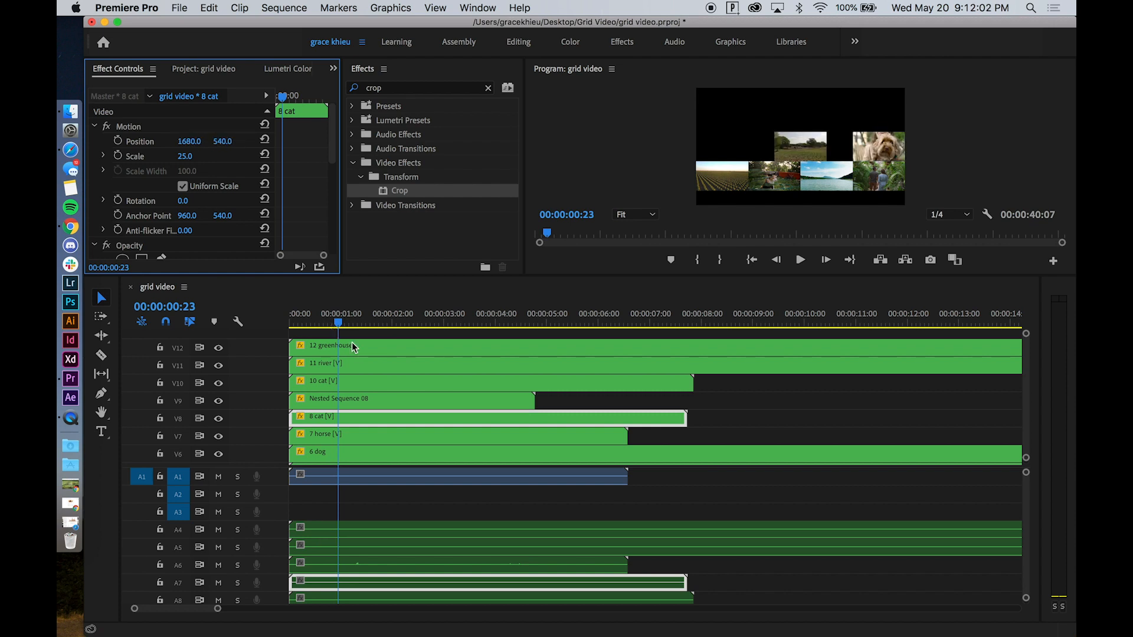
Set the Motion Position of the 7 horse nest on V7 to 1200, 540.
left_click(384, 439)
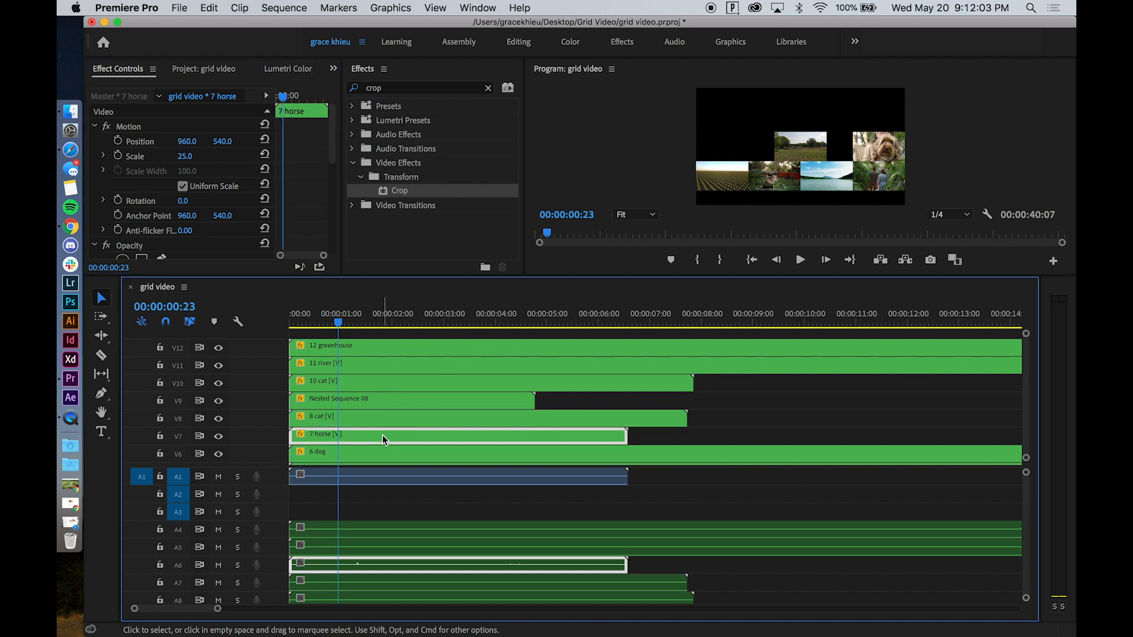
left_click(193, 141)
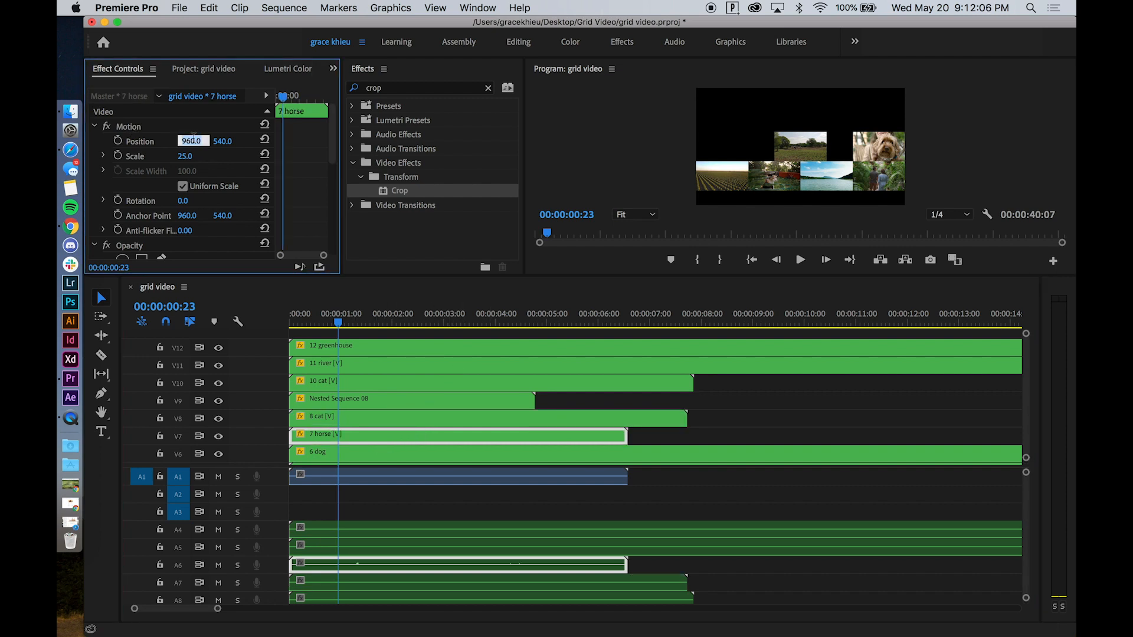
type("1200")
key("Tab")
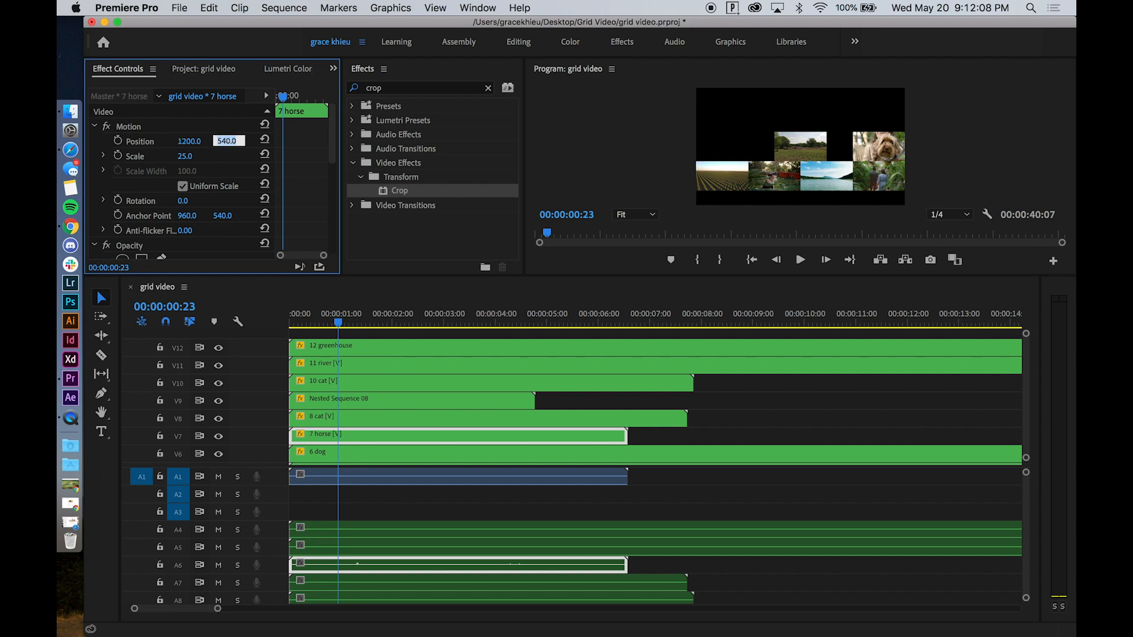
key("Return")
Set the Motion Position of the 6 dog nest on V6 to 720, 540.
left_click(359, 460)
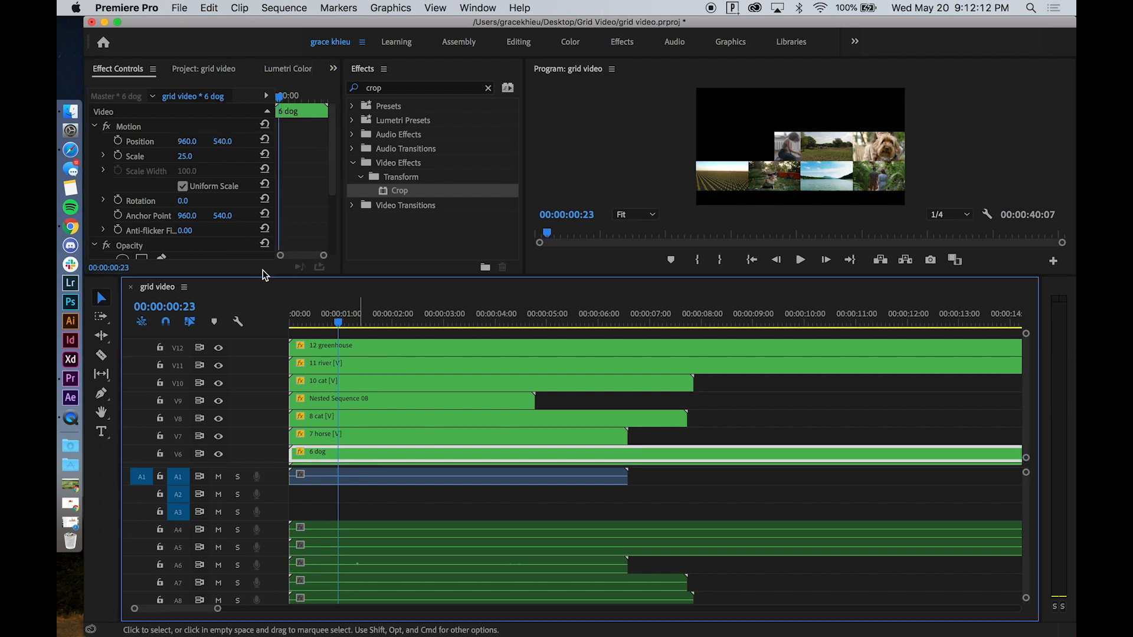
left_click(193, 140)
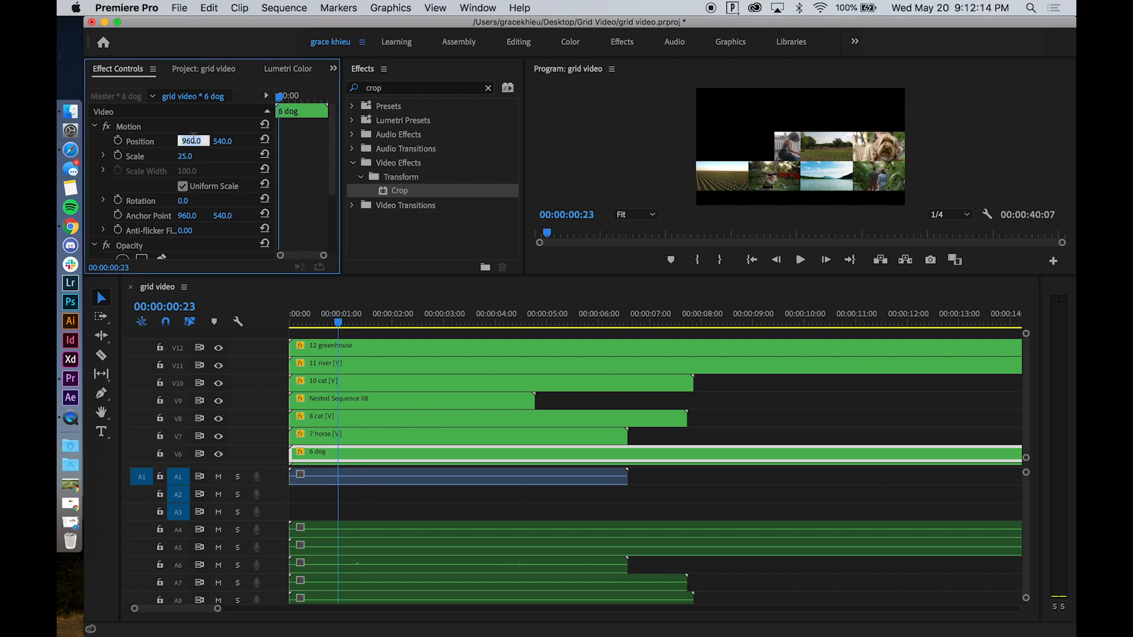
type("720")
key("Tab")
type("540")
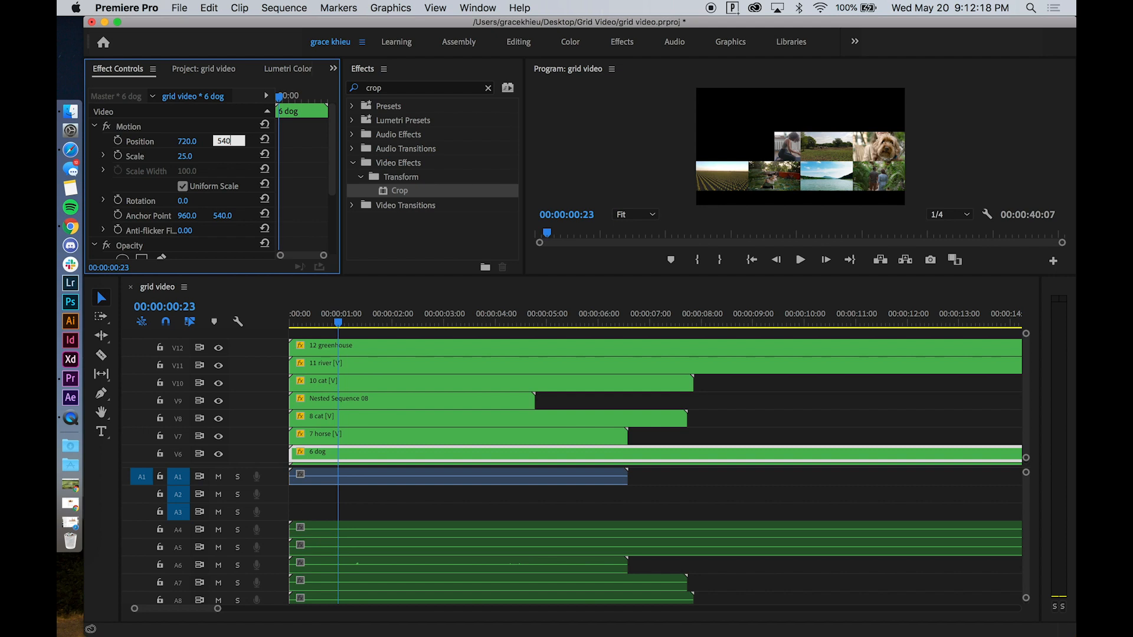
key("Return")
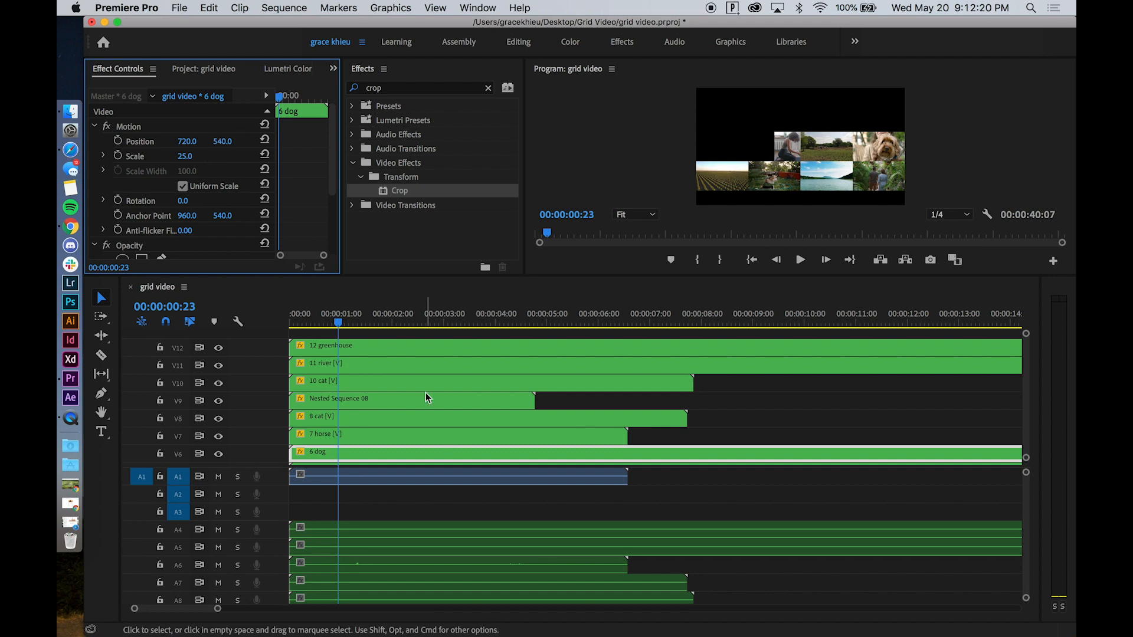
Set the Motion Position of the 5 city nest on V5 to 240, 540.
scroll(419, 397, "down", 1)
scroll(378, 442, "down", 1)
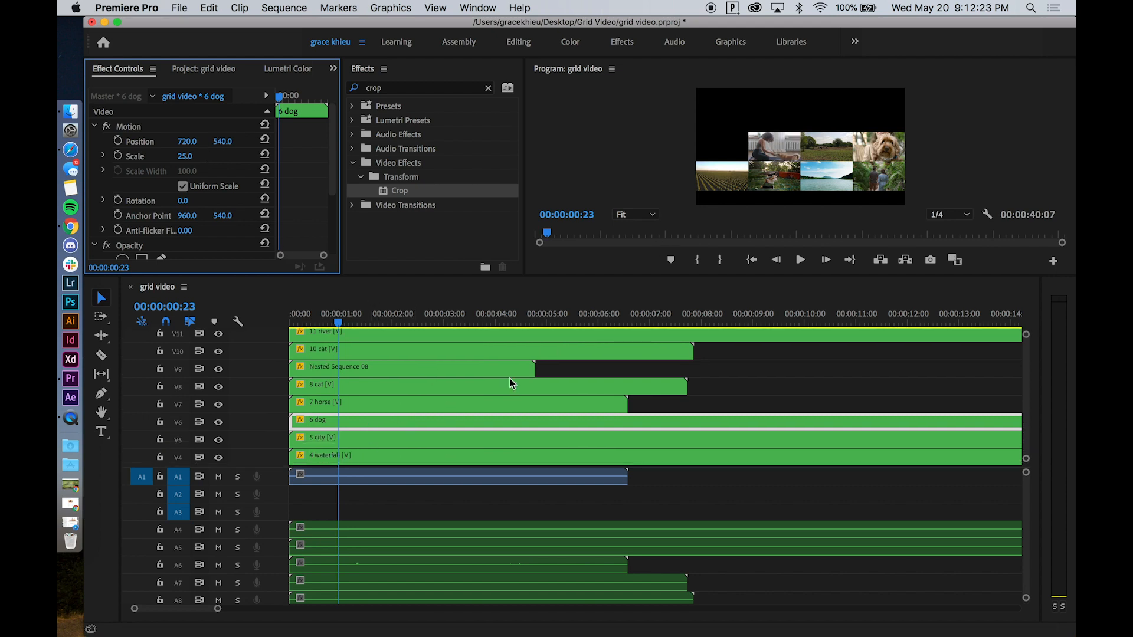
left_click(387, 437)
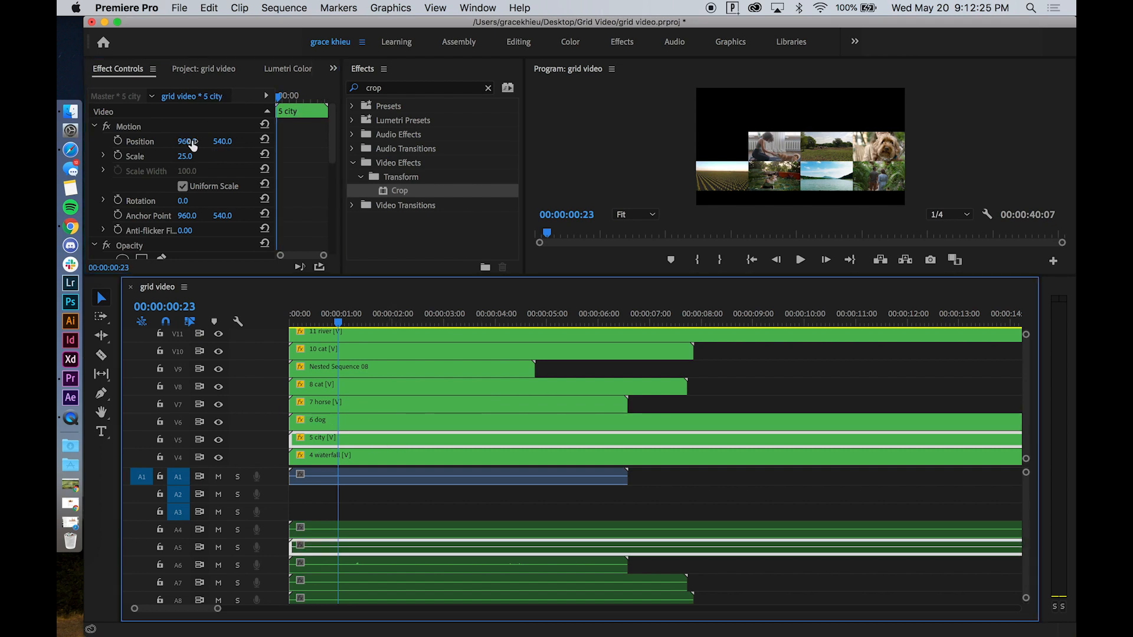
left_click(187, 141)
type("240")
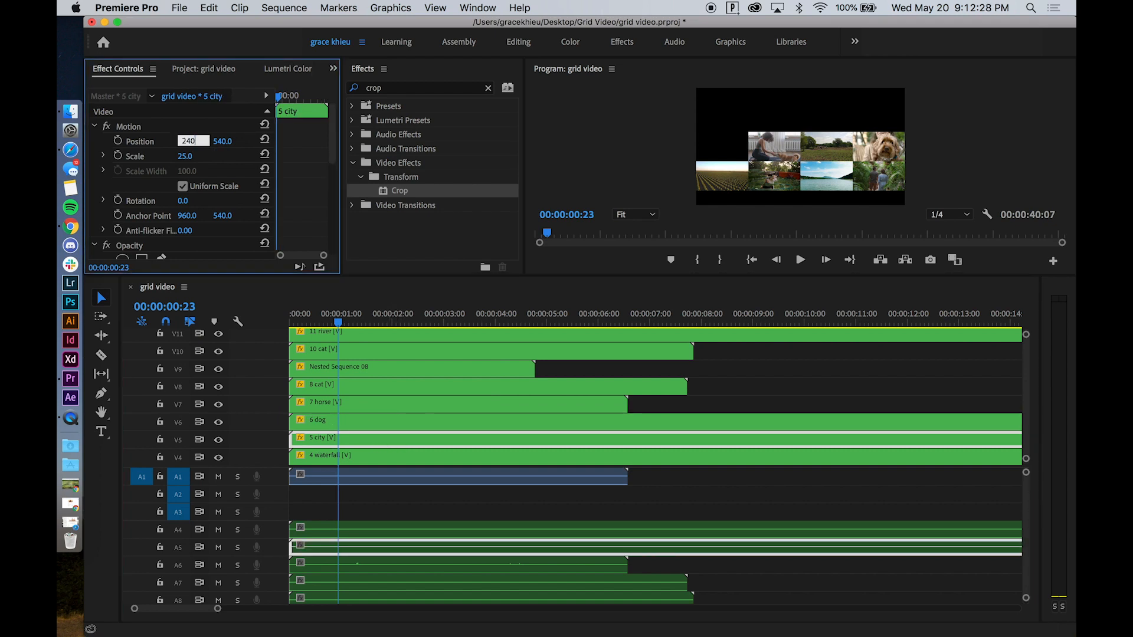
key("Tab")
type("540")
key("Return")
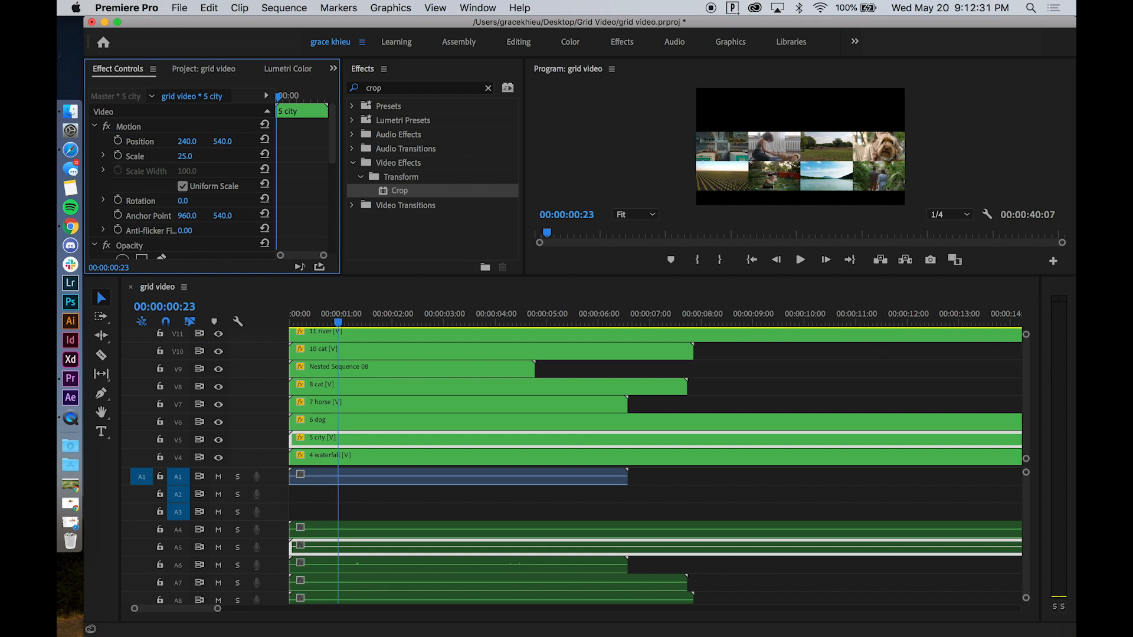
Set the Motion Position of the 4 waterfall nest on V4 to 1680, 270.
scroll(375, 378, "down", 2)
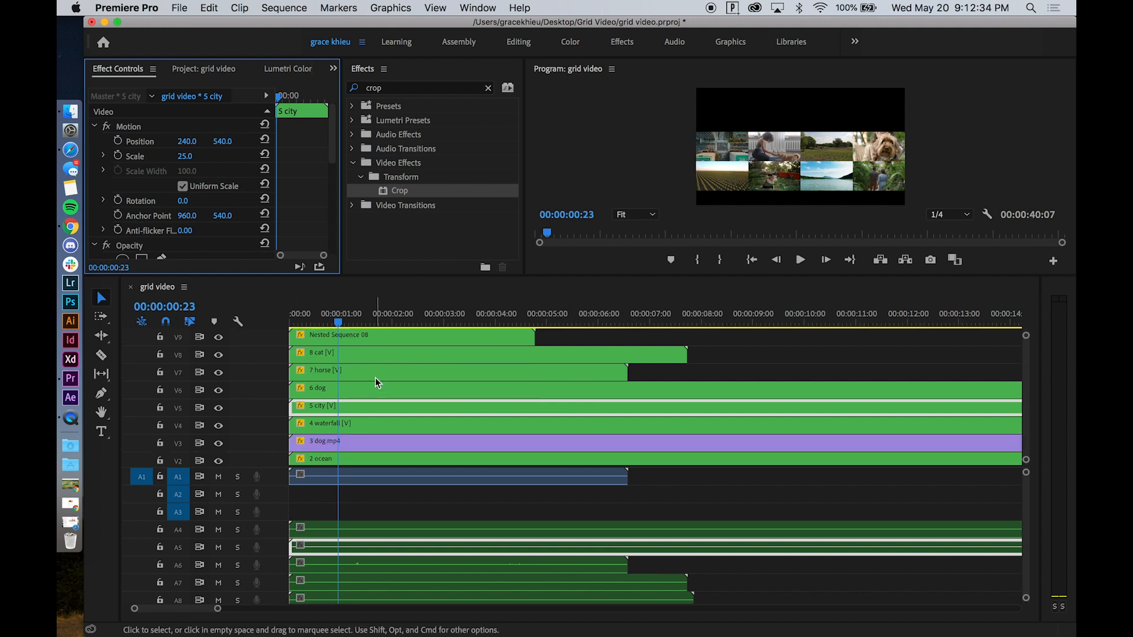
left_click(356, 424)
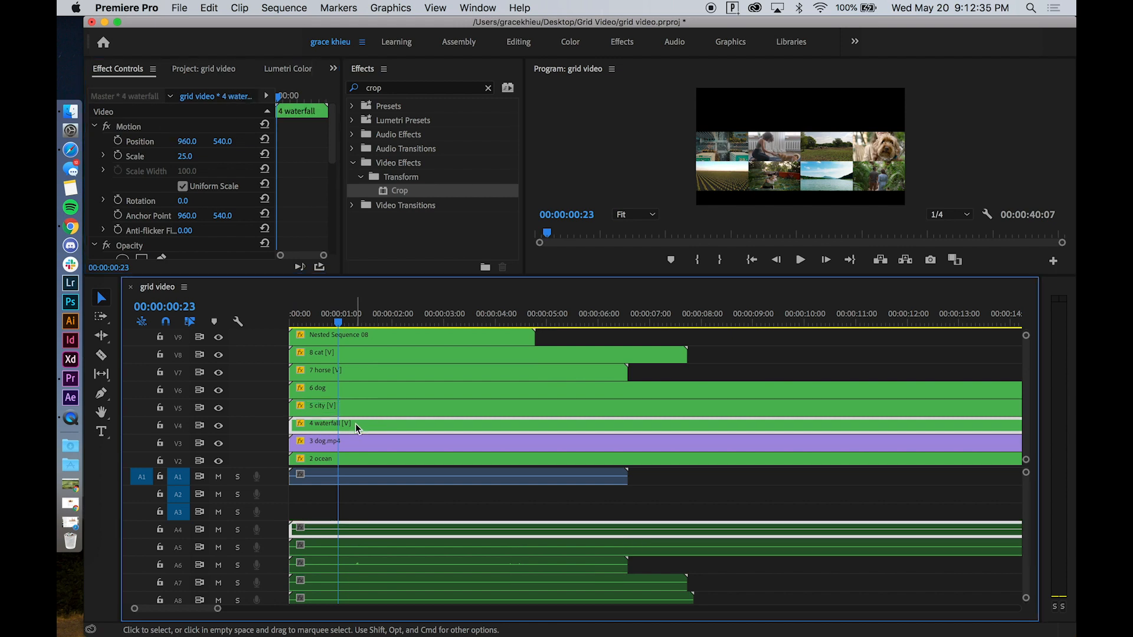
left_click(184, 142)
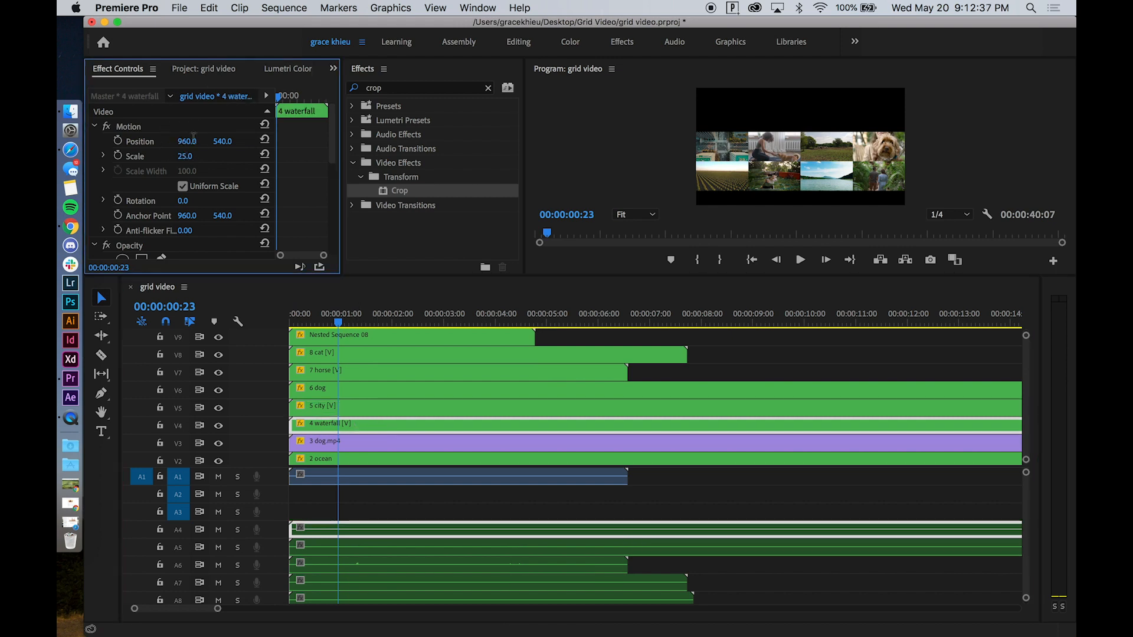
type("1680")
key("Tab")
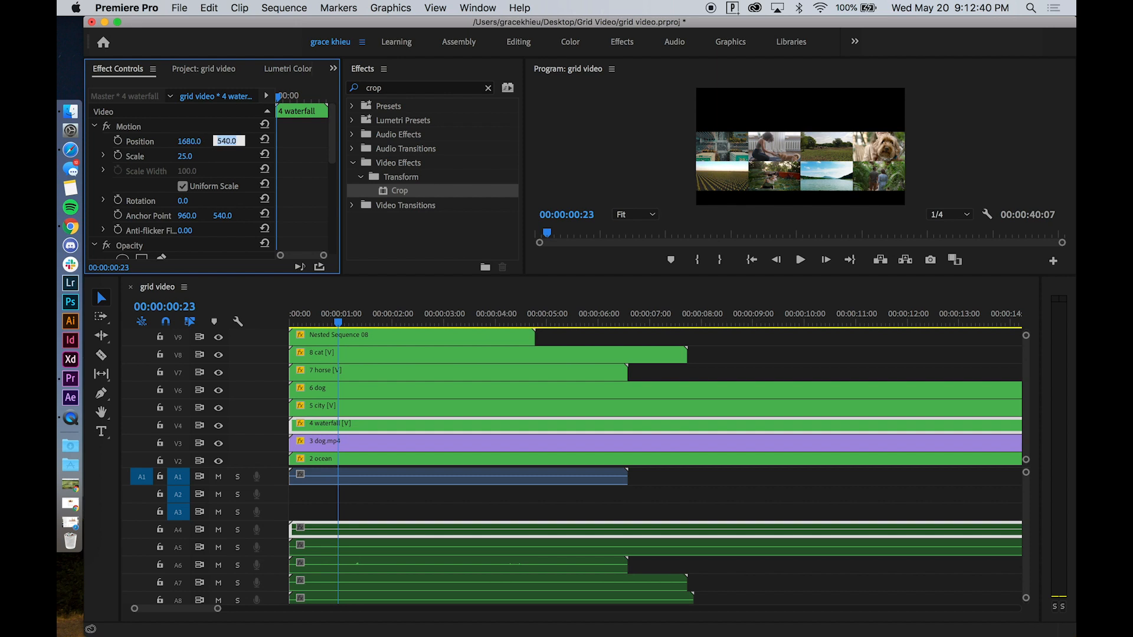
type("270")
key("Return")
Set the Motion Position of the 3 dog.mp4 clip on V3 to 1200, 270.
left_click(361, 451)
left_click(183, 140)
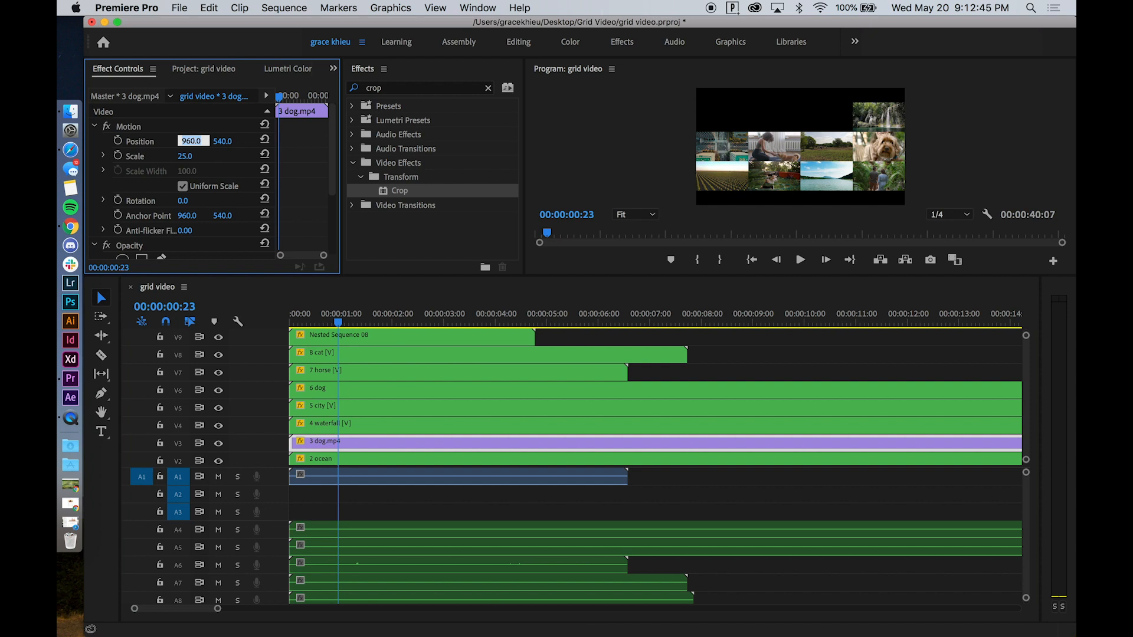
type("1200")
key("Tab")
type("2")
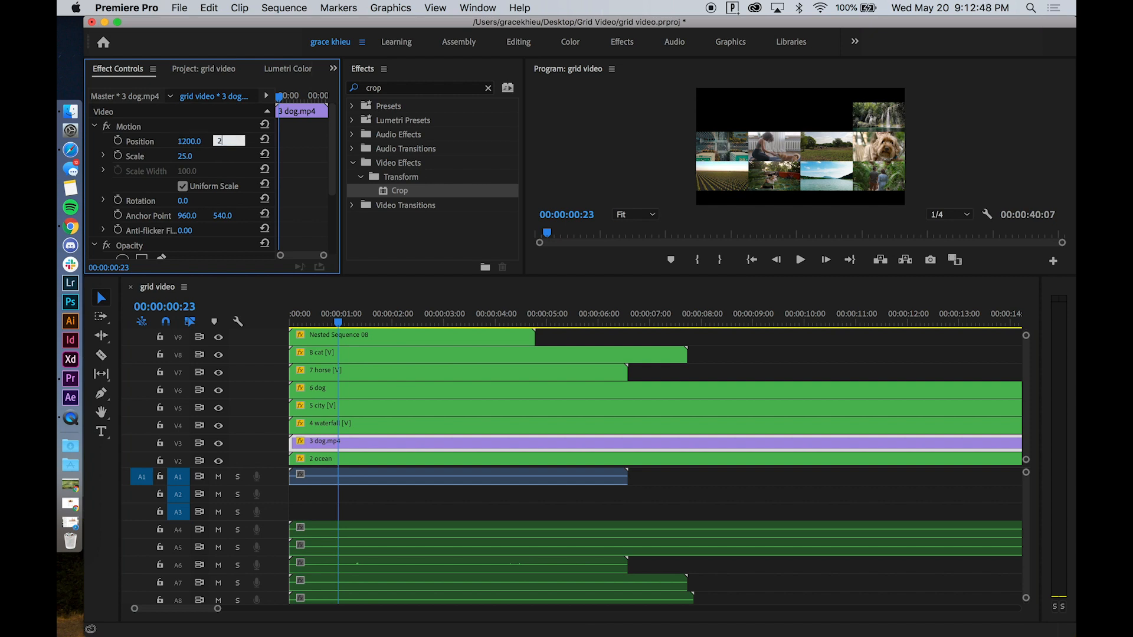
type("70")
key("Return")
Set the Motion Position of the 2 ocean nest on V2 to 720, 270.
left_click(356, 460)
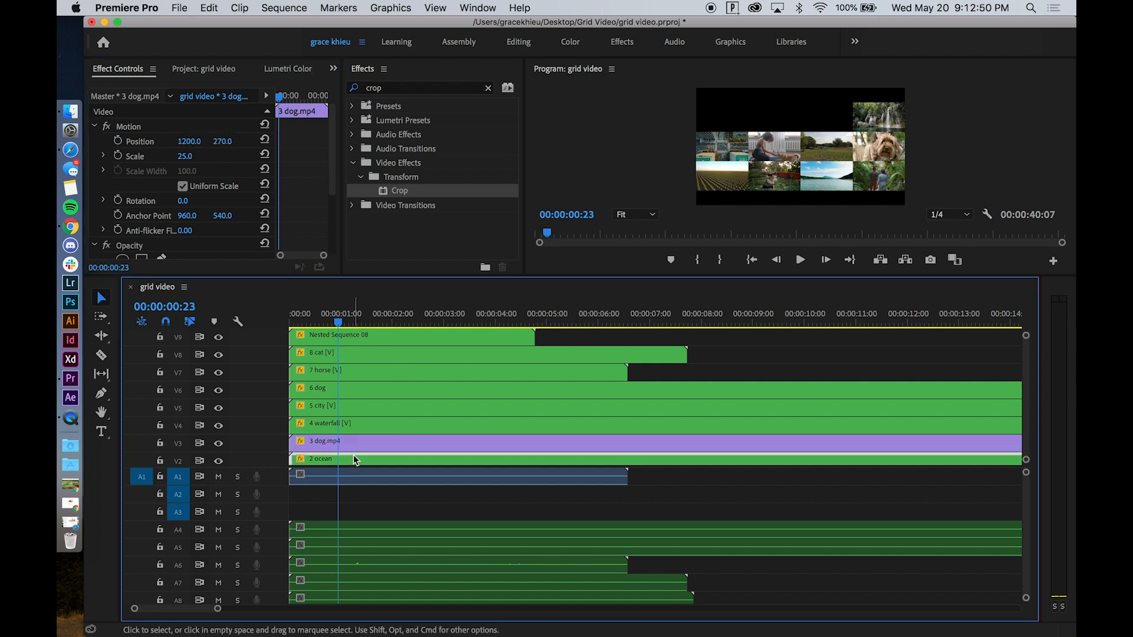
left_click(189, 141)
type("720")
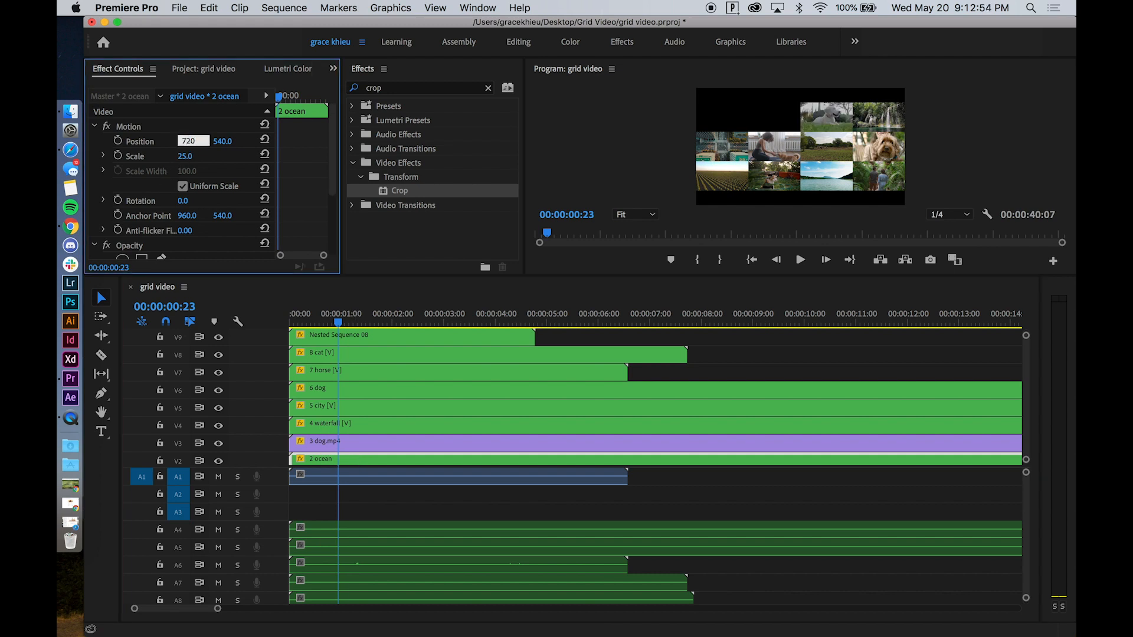
key("Tab")
type("270")
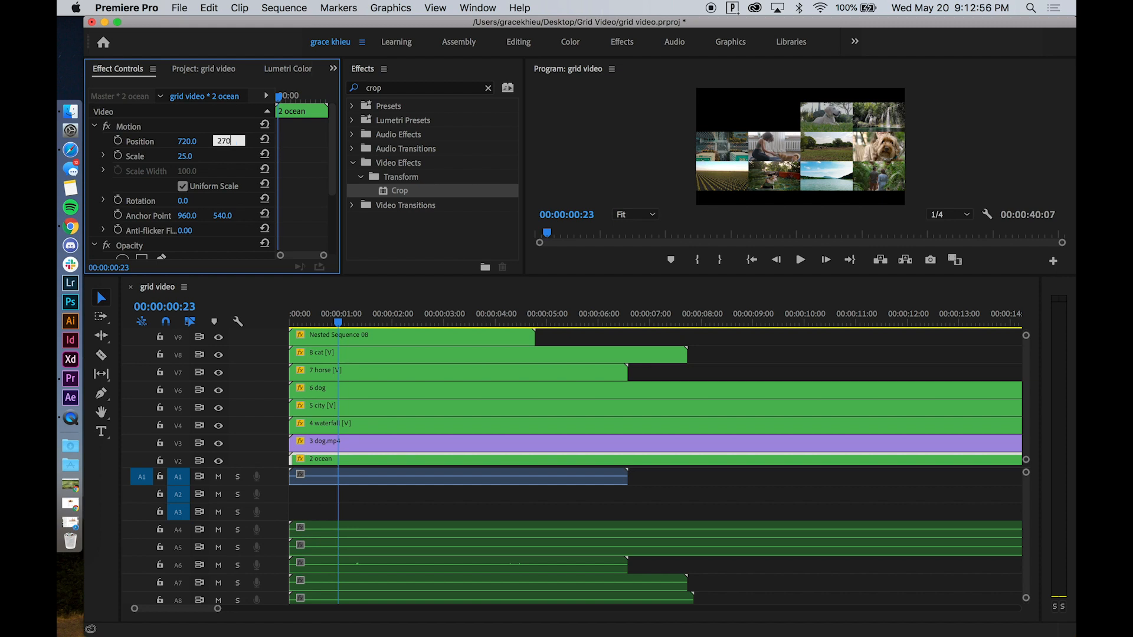
key("Return")
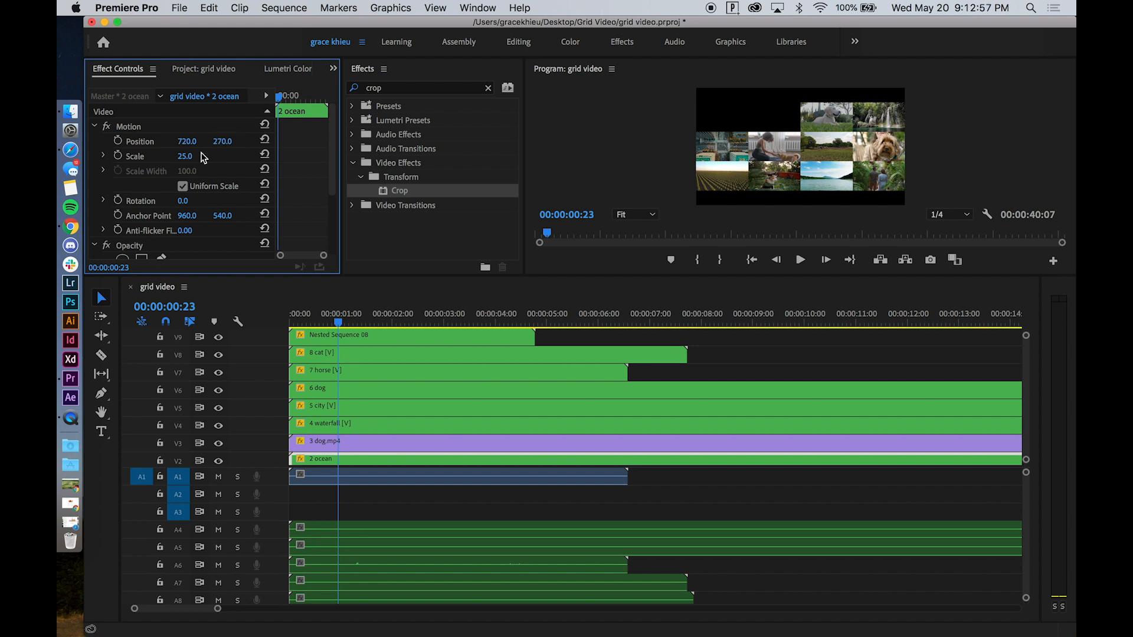
Set the Motion Position of the 1 hiking.mp4 clip on V1 to 240, 270 and enlarge the Program monitor to view the full grid.
left_click(377, 461)
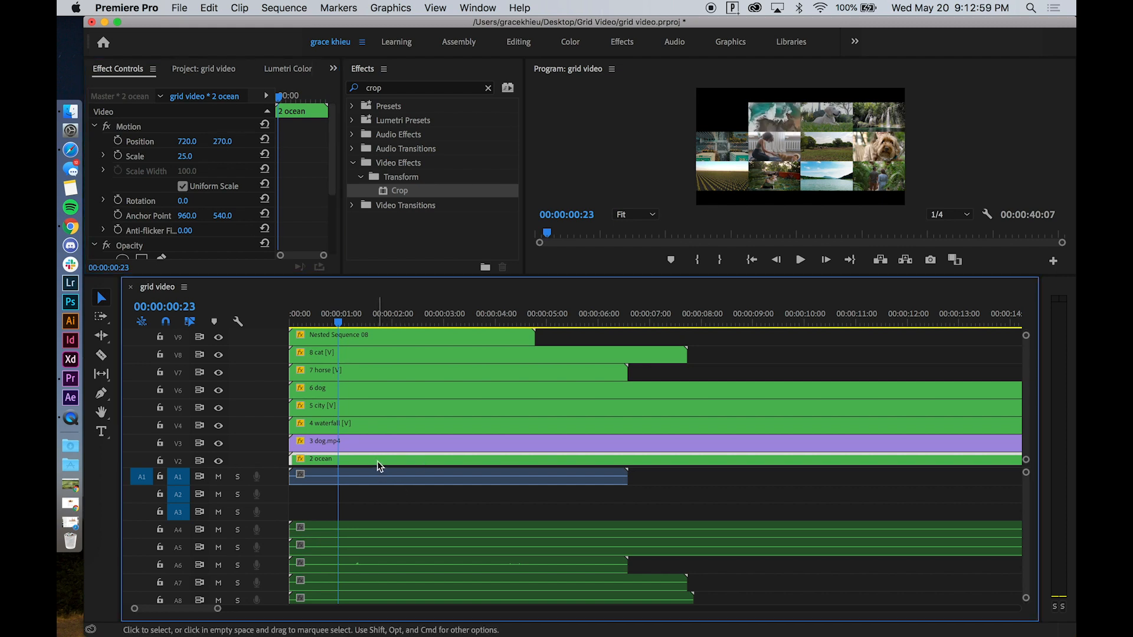
scroll(375, 448, "down", 1)
left_click(366, 459)
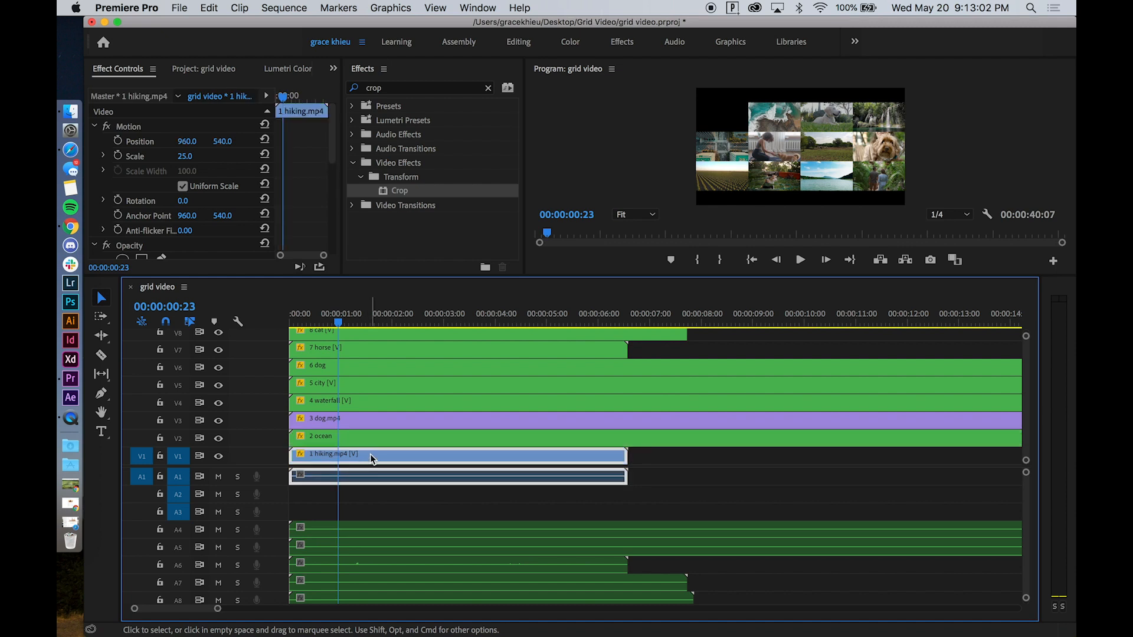
left_click(186, 142)
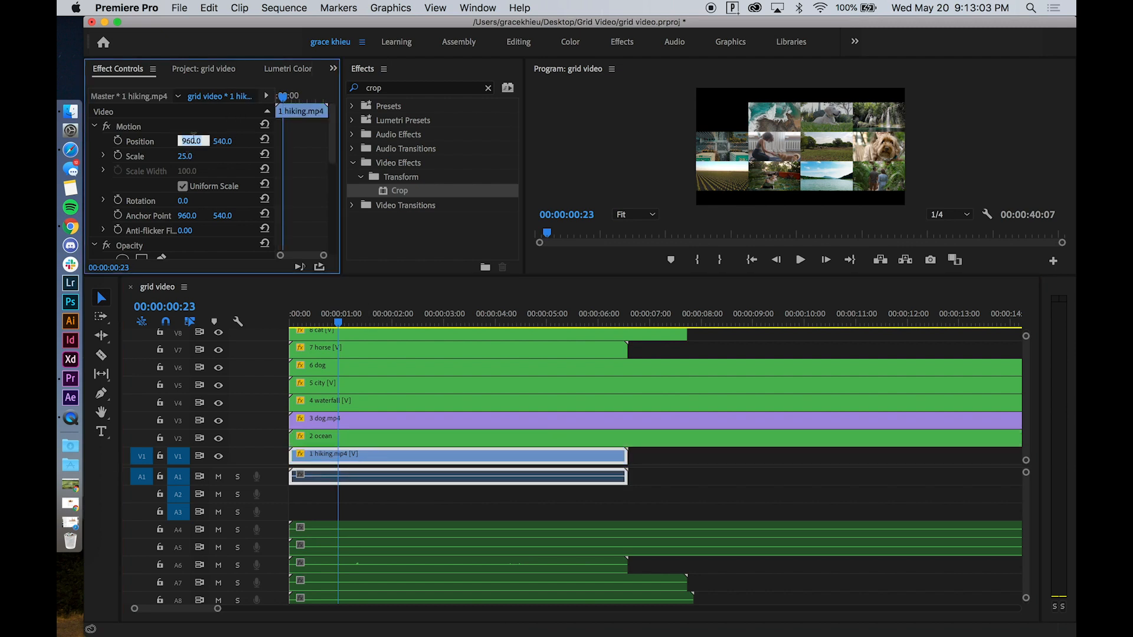
type("240")
key("Tab")
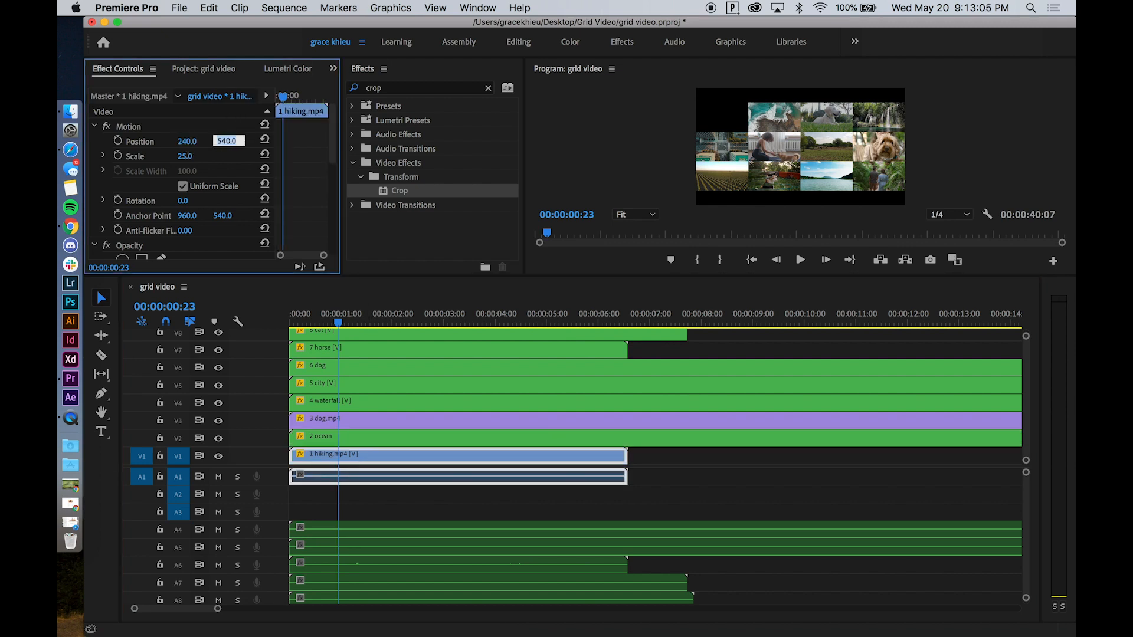
type("270")
key("Return")
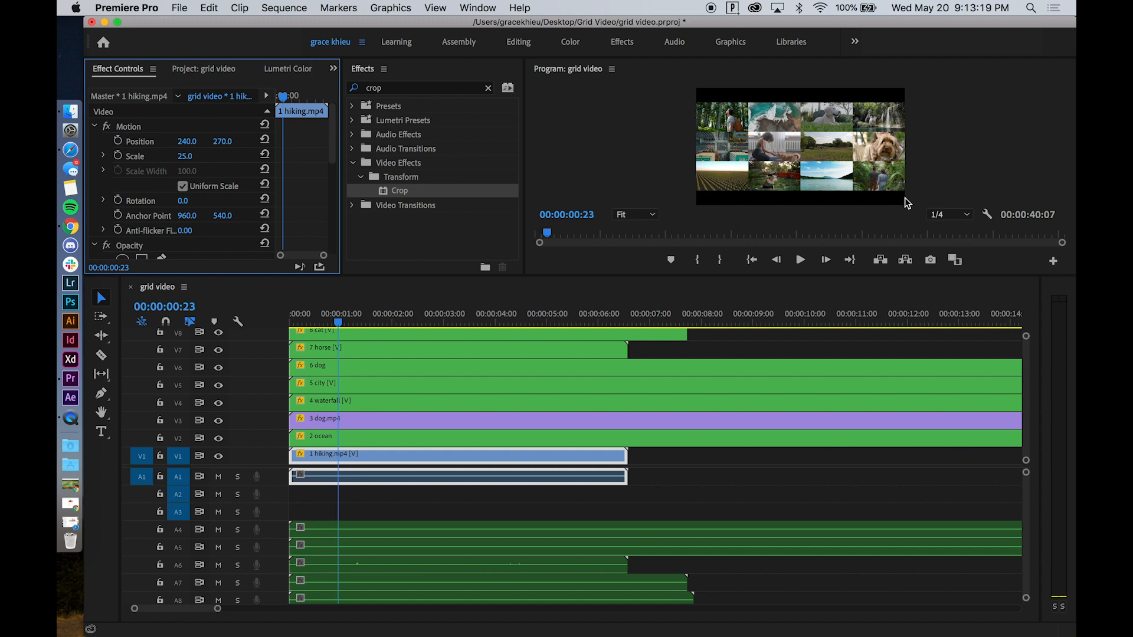
left_click_drag(557, 276, 556, 381)
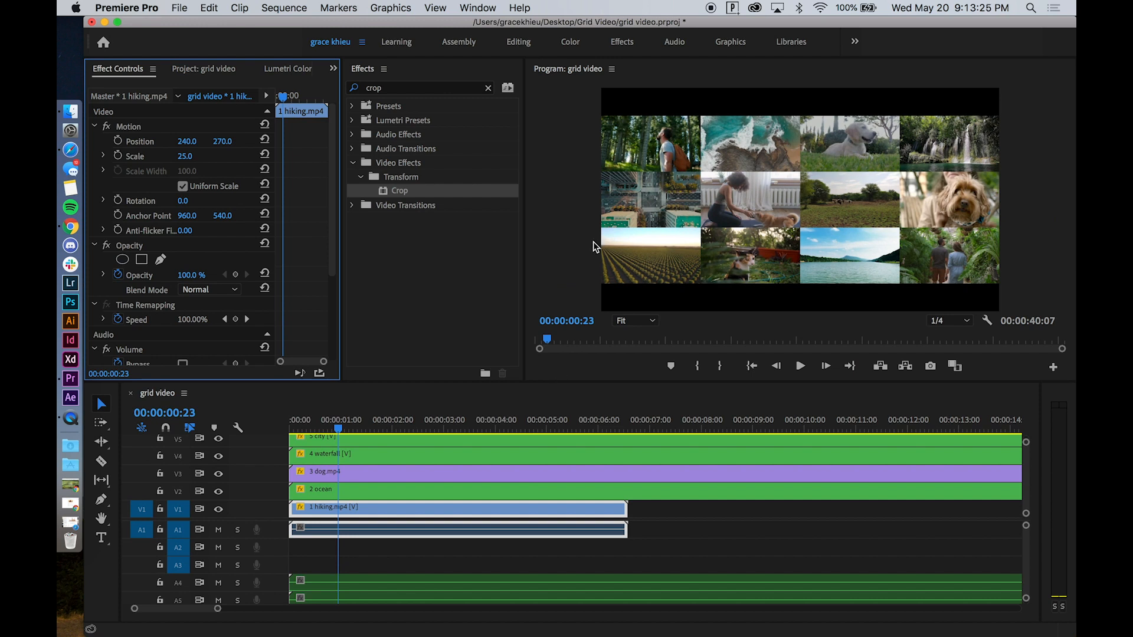